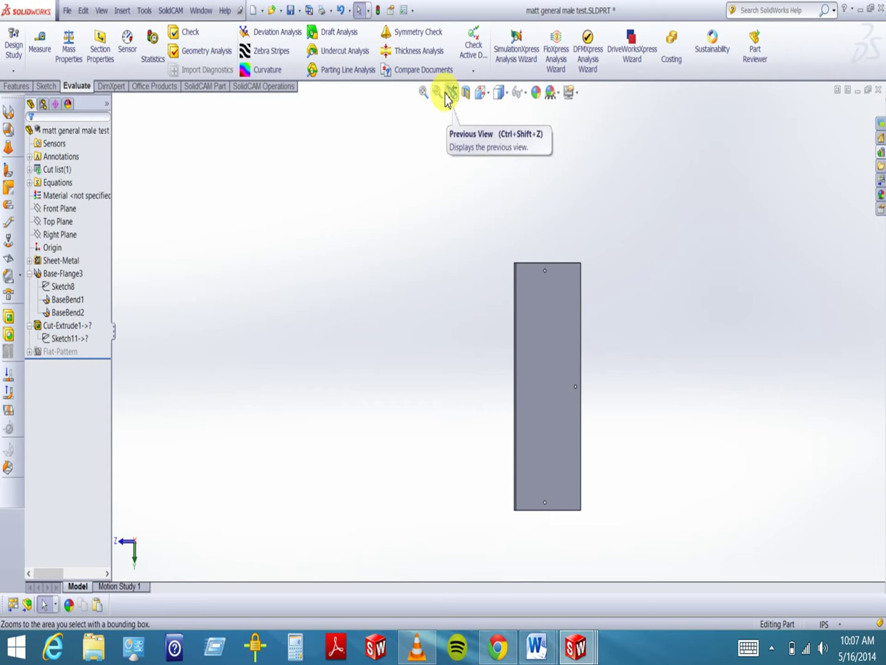
Switch to the open assembly 5x7x3 box complete 4-40 screws.
{"action": "left_click", "coordinate": [423, 92]}
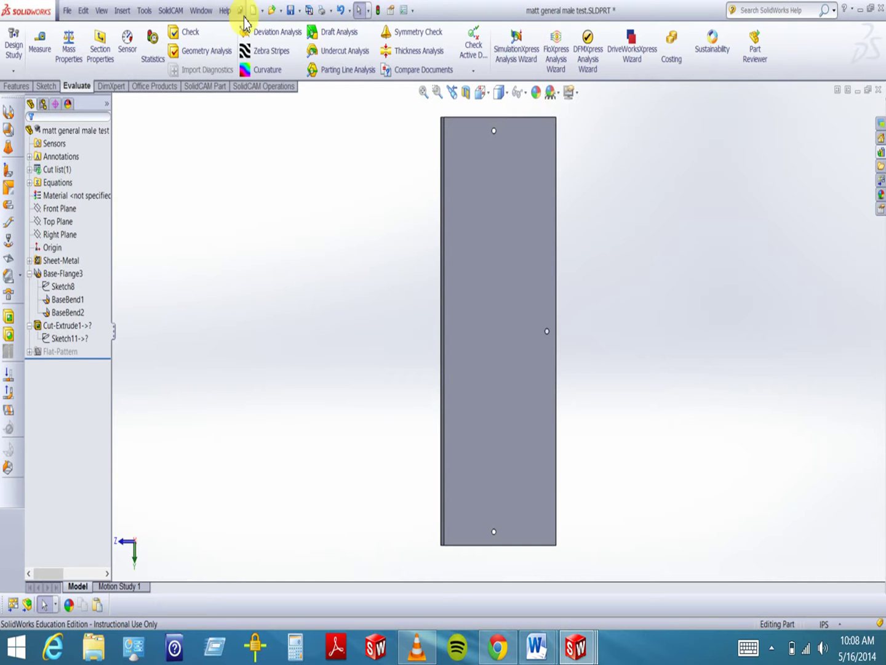
{"action": "left_click", "coordinate": [202, 11]}
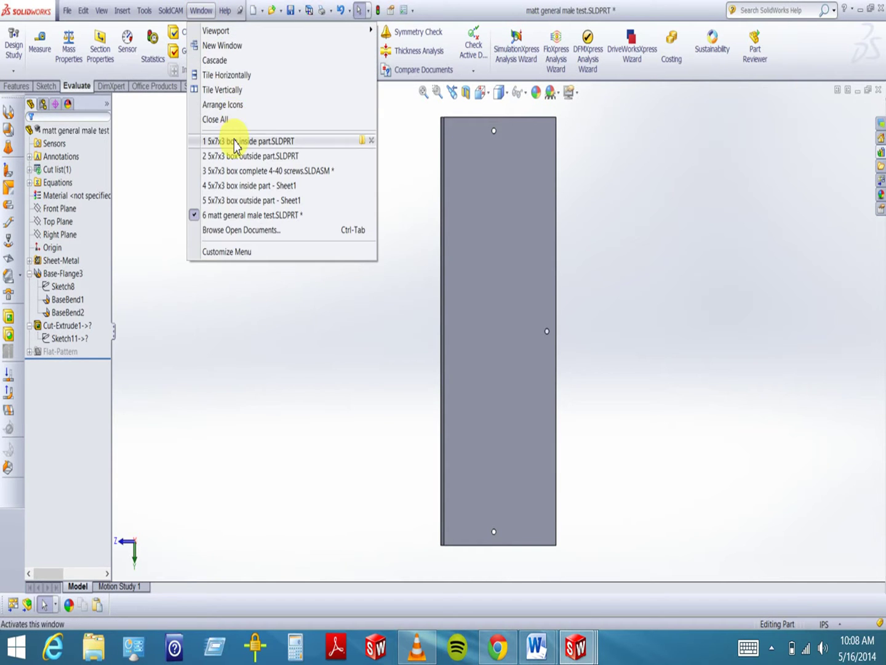
{"action": "left_click", "coordinate": [238, 173]}
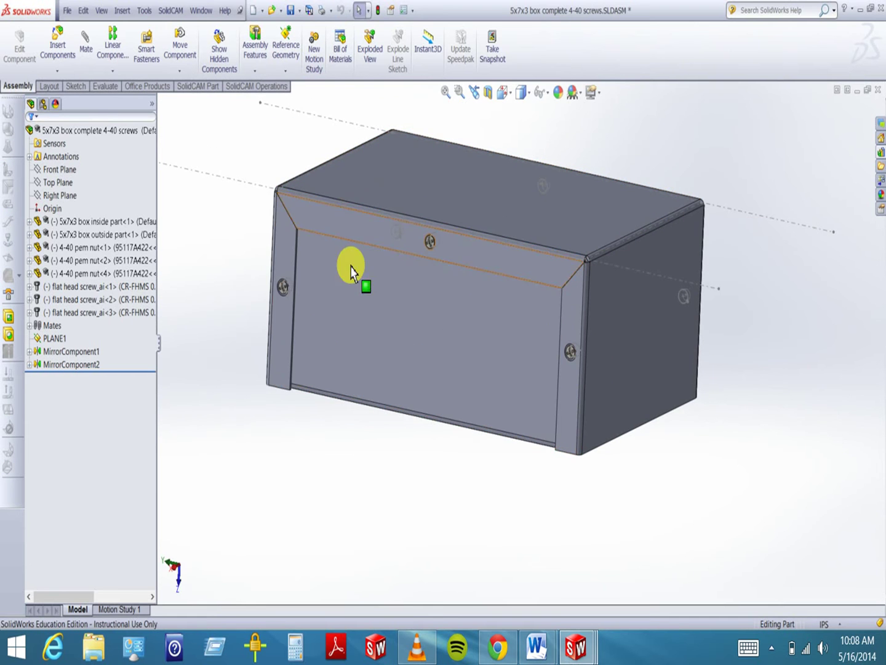
Hide the 5x7x3 box outside part in the assembly.
{"action": "mouse_move", "coordinate": [430, 407]}
{"action": "middle_mouse_down"}
{"action": "mouse_move", "coordinate": [395, 423]}
{"action": "mouse_move", "coordinate": [424, 403]}
{"action": "middle_mouse_up"}
{"action": "left_click", "coordinate": [394, 336]}
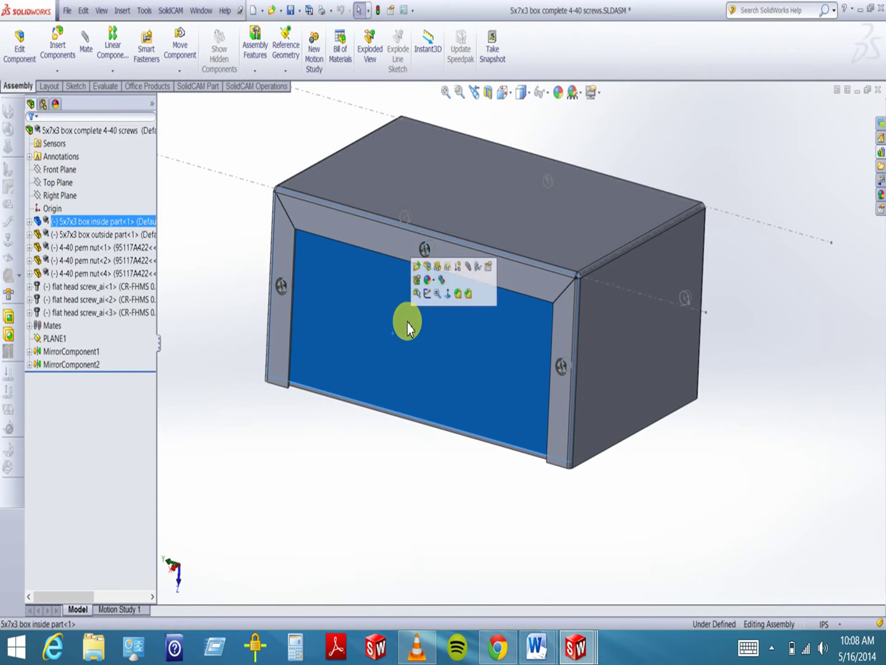
{"action": "left_click", "coordinate": [495, 215]}
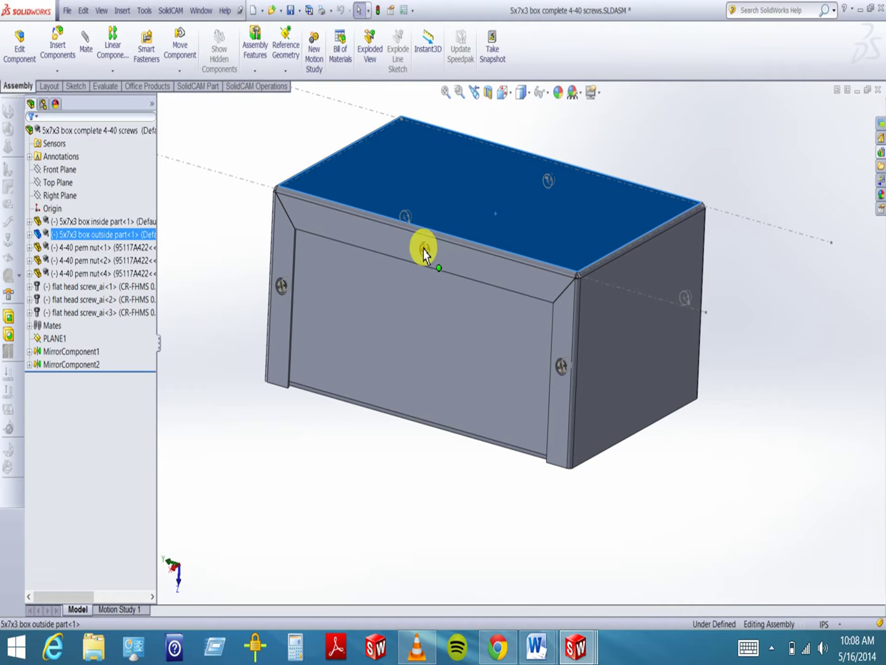
{"action": "middle_click_drag", "start_coordinate": [459, 289], "coordinate": [490, 206]}
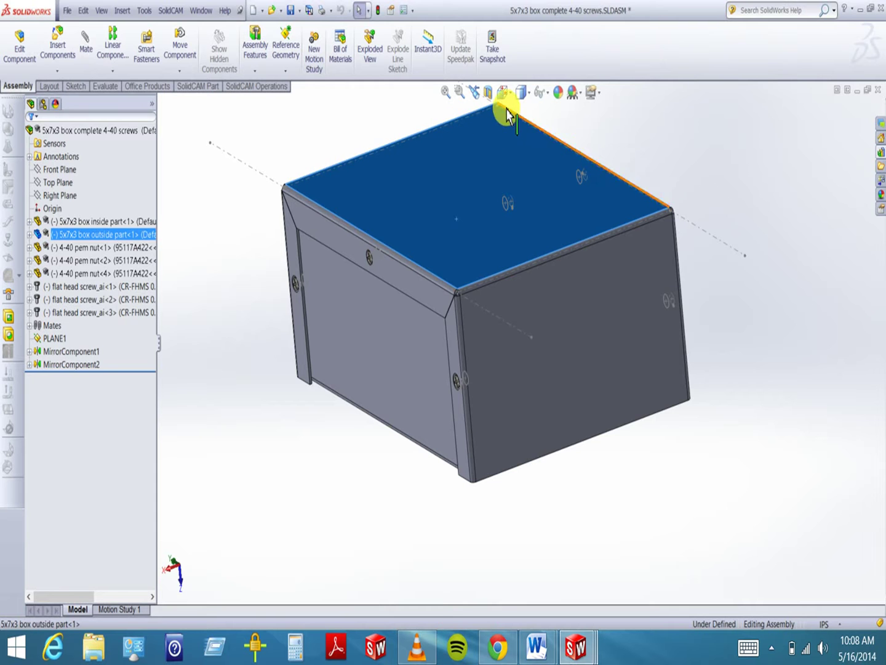
{"action": "right_click", "coordinate": [103, 235]}
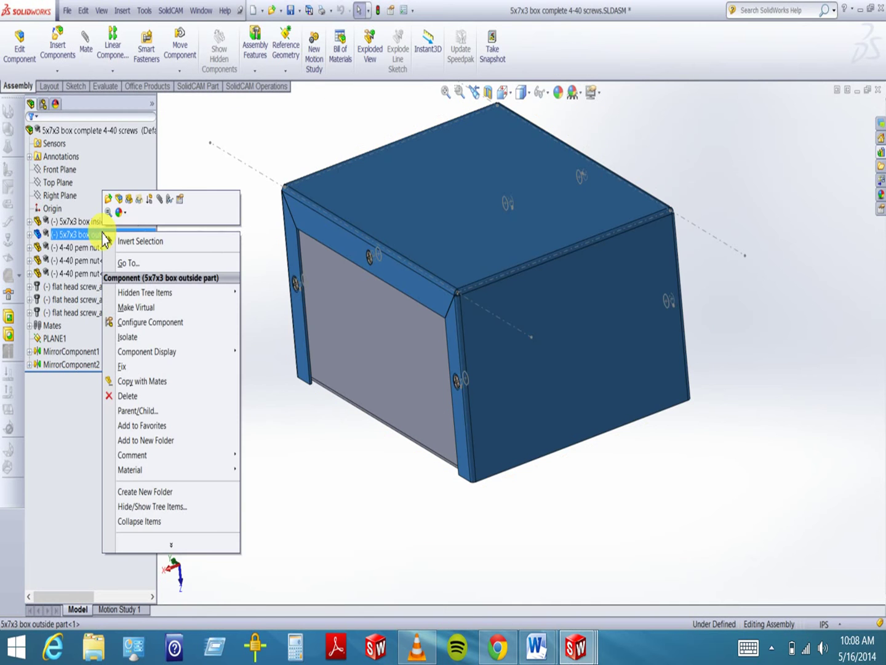
{"action": "left_click", "coordinate": [125, 211]}
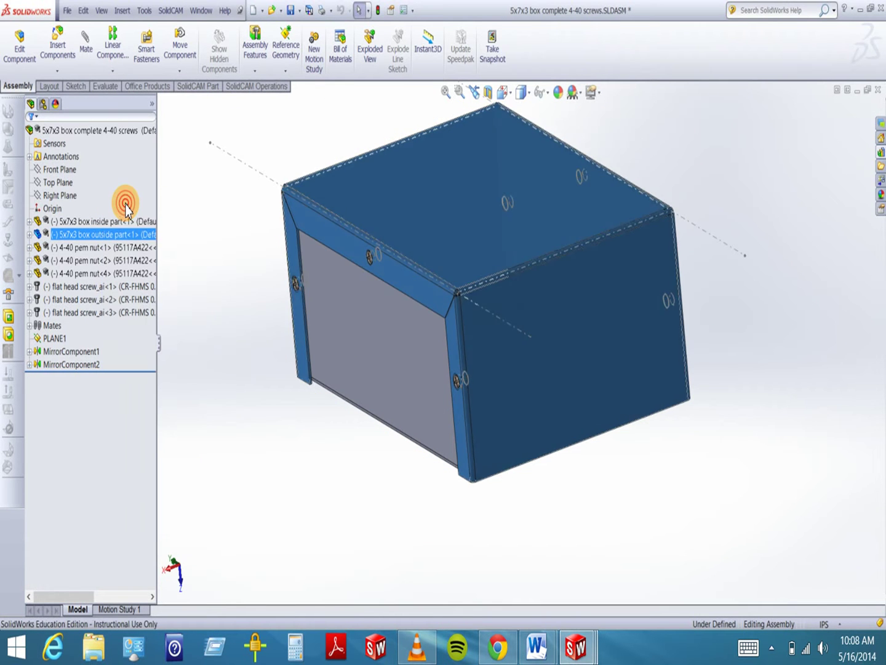
Examine the 4-40 pem nuts mounted on the flanges of the inside part, up close and from several angles.
{"action": "middle_click_drag", "start_coordinate": [463, 238], "coordinate": [459, 122]}
{"action": "left_click", "coordinate": [459, 92]}
{"action": "left_click", "coordinate": [347, 234]}
{"action": "left_click_drag", "start_coordinate": [346, 234], "coordinate": [376, 293]}
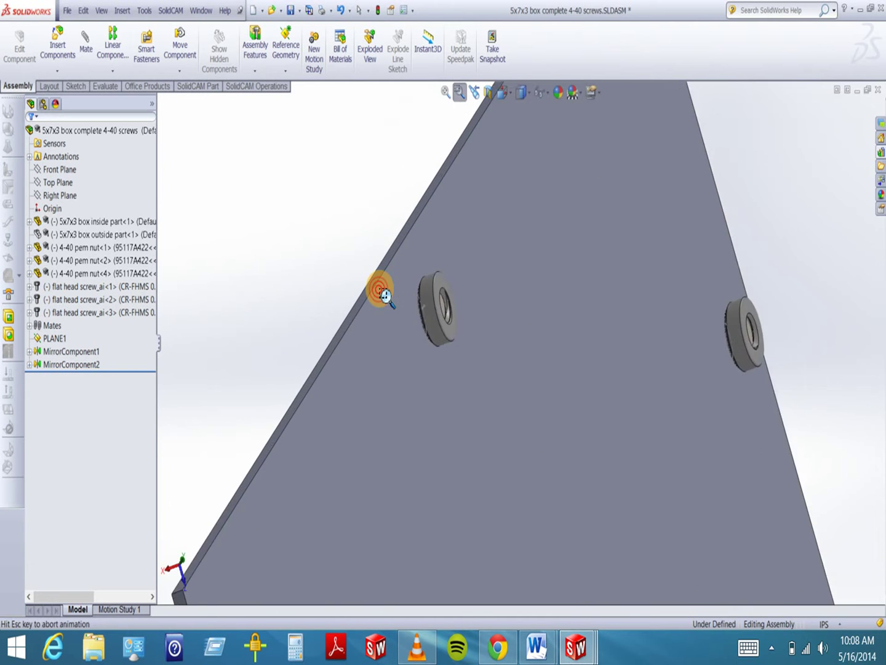
{"action": "middle_click_drag", "start_coordinate": [474, 347], "coordinate": [554, 376]}
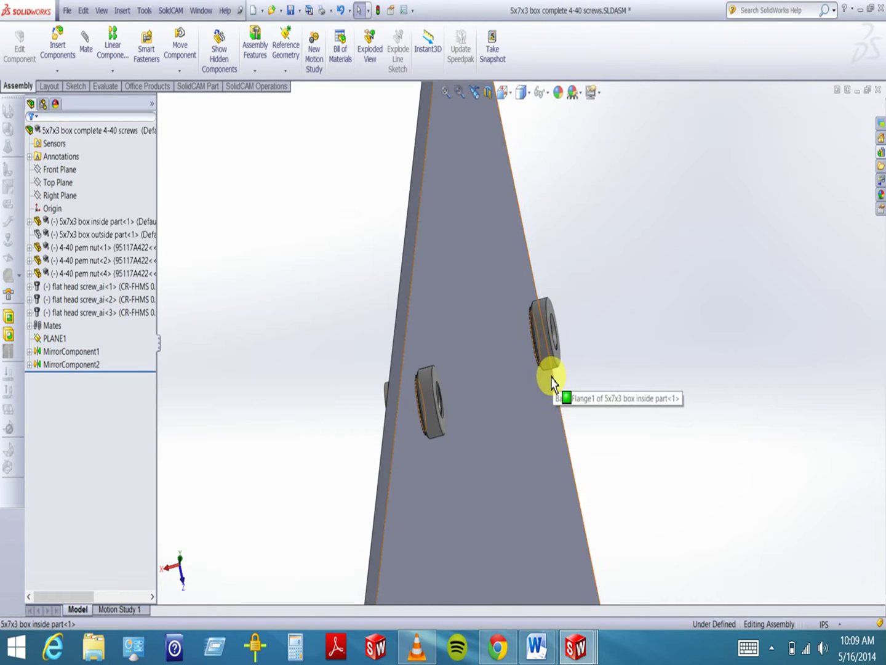
{"action": "middle_click_drag", "start_coordinate": [532, 387], "coordinate": [560, 333]}
{"action": "middle_click_drag", "start_coordinate": [489, 148], "coordinate": [485, 296]}
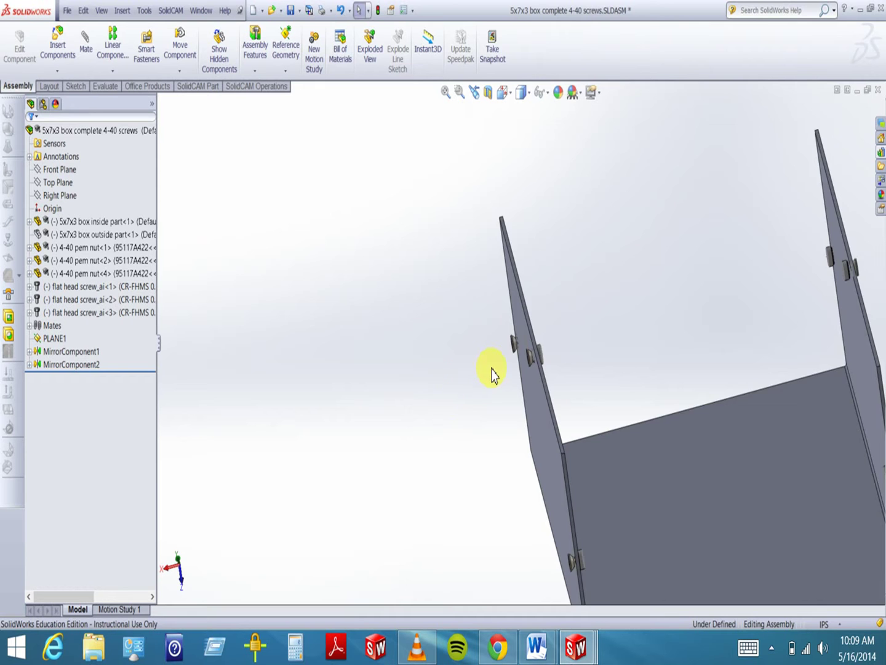
{"action": "scroll", "coordinate": [503, 361], "scroll_direction": "up", "scroll_amount": 3}
{"action": "middle_click_drag", "start_coordinate": [502, 363], "coordinate": [596, 342]}
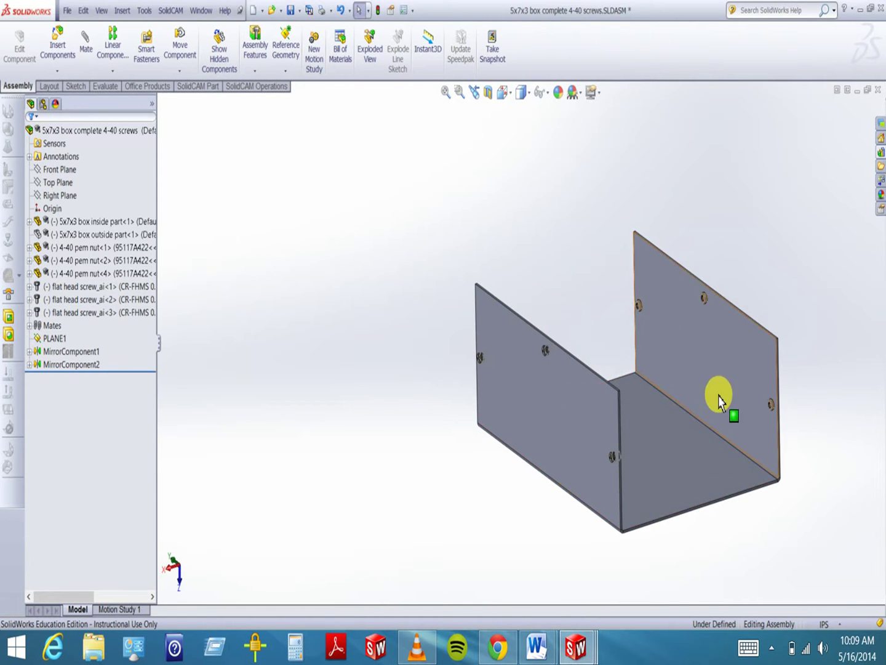
Open the Design Library and add in Toolbox.
{"action": "left_click", "coordinate": [882, 146]}
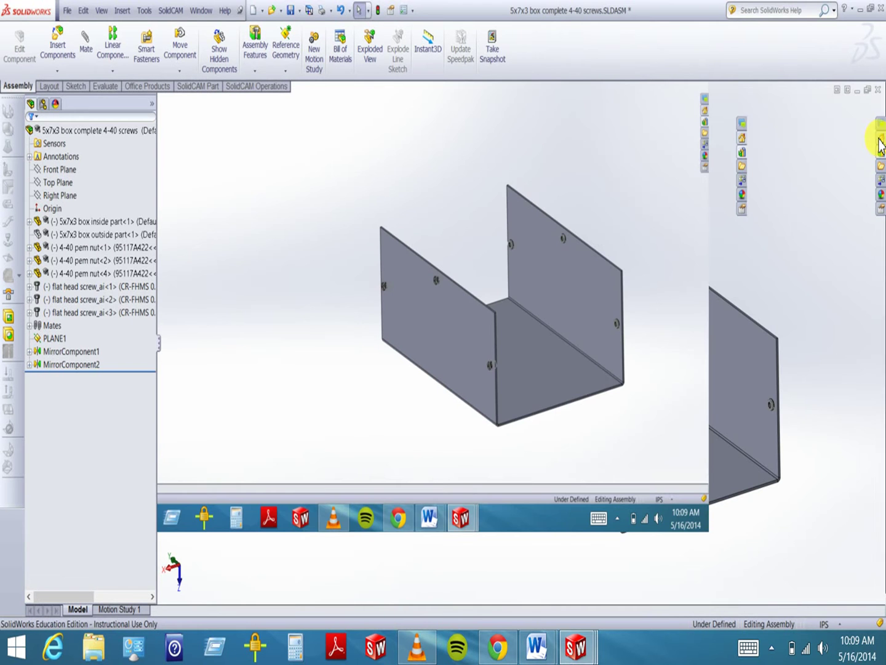
{"action": "left_click", "coordinate": [742, 155]}
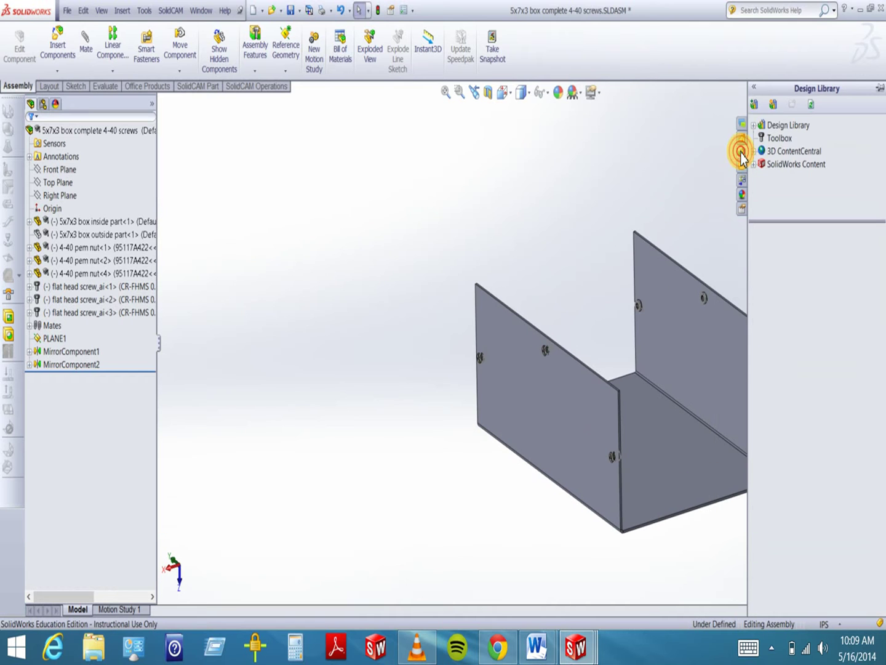
{"action": "left_click", "coordinate": [777, 139]}
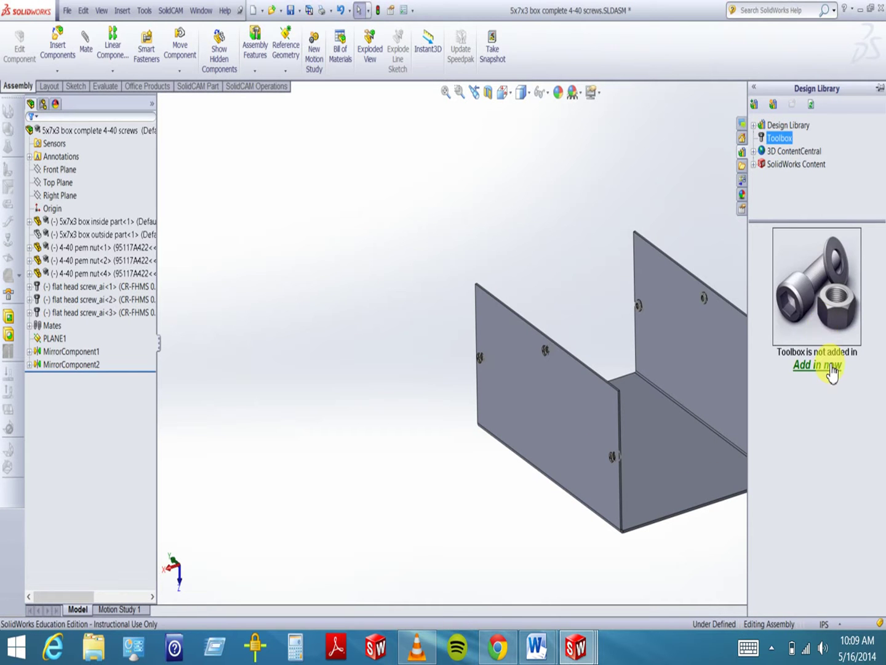
{"action": "left_click", "coordinate": [831, 369]}
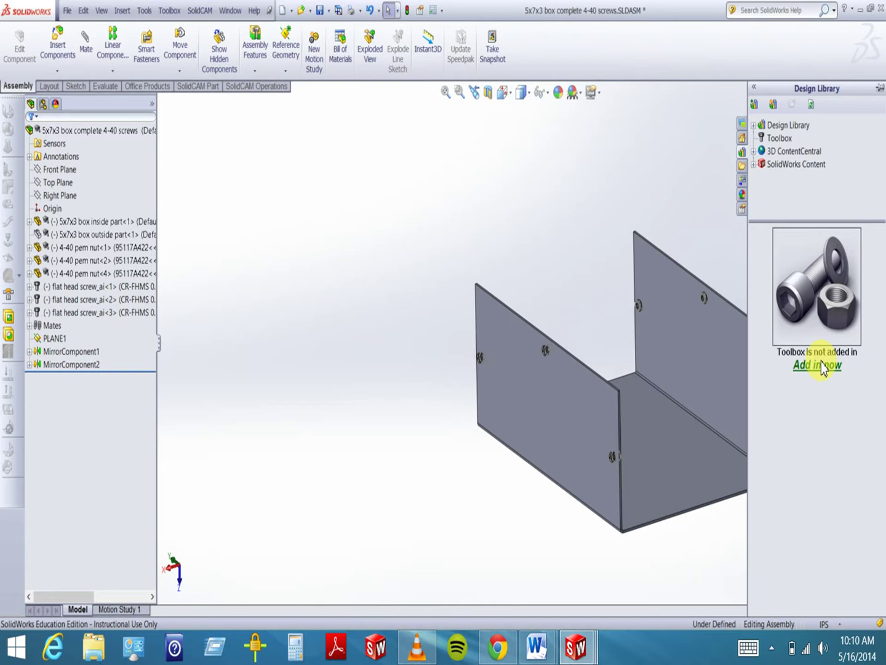
{"action": "left_click", "coordinate": [816, 363]}
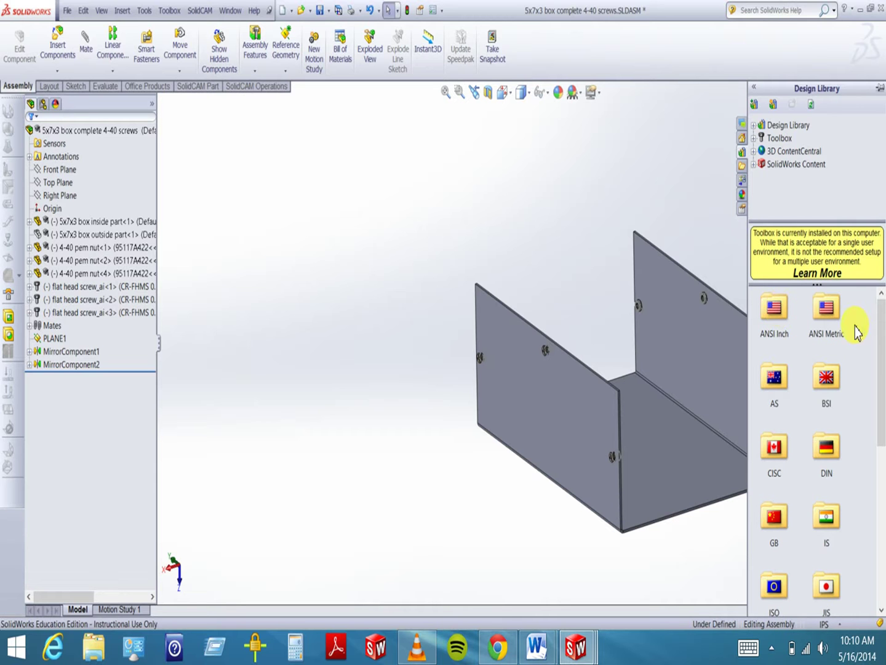
Browse Toolbox to the countersunk machine screws under ANSI Inch, Bolts and Screws.
{"action": "left_click_drag", "start_coordinate": [877, 386], "coordinate": [855, 356]}
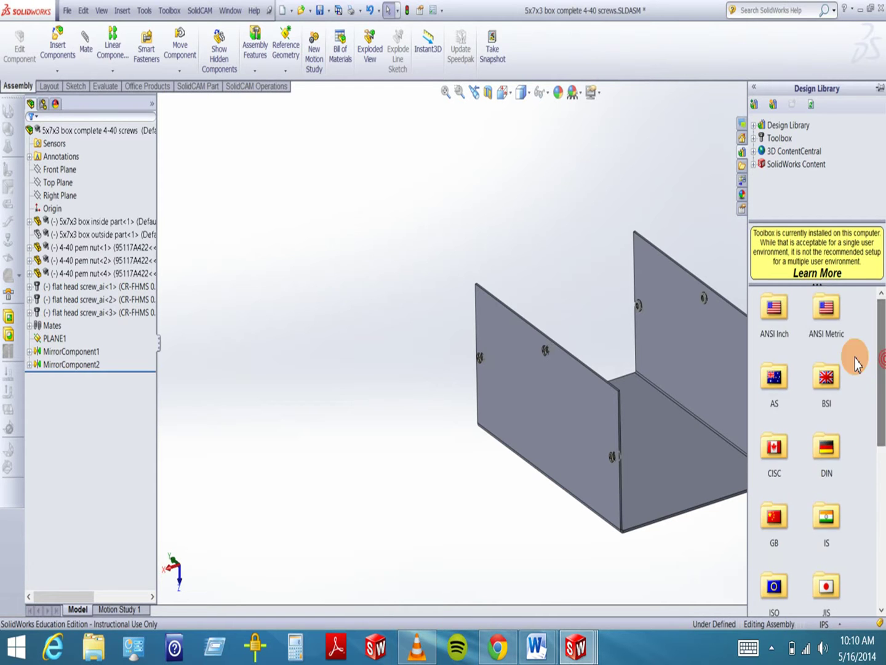
{"action": "double_click", "coordinate": [775, 319]}
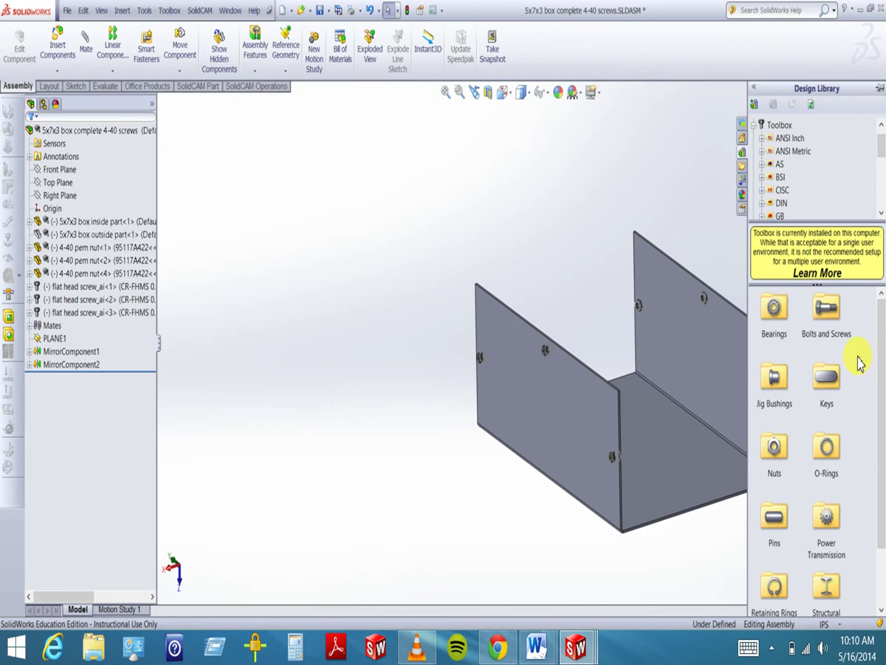
{"action": "mouse_move", "coordinate": [882, 348]}
{"action": "left_mouse_down"}
{"action": "mouse_move", "coordinate": [879, 414]}
{"action": "mouse_move", "coordinate": [879, 335]}
{"action": "left_mouse_up"}
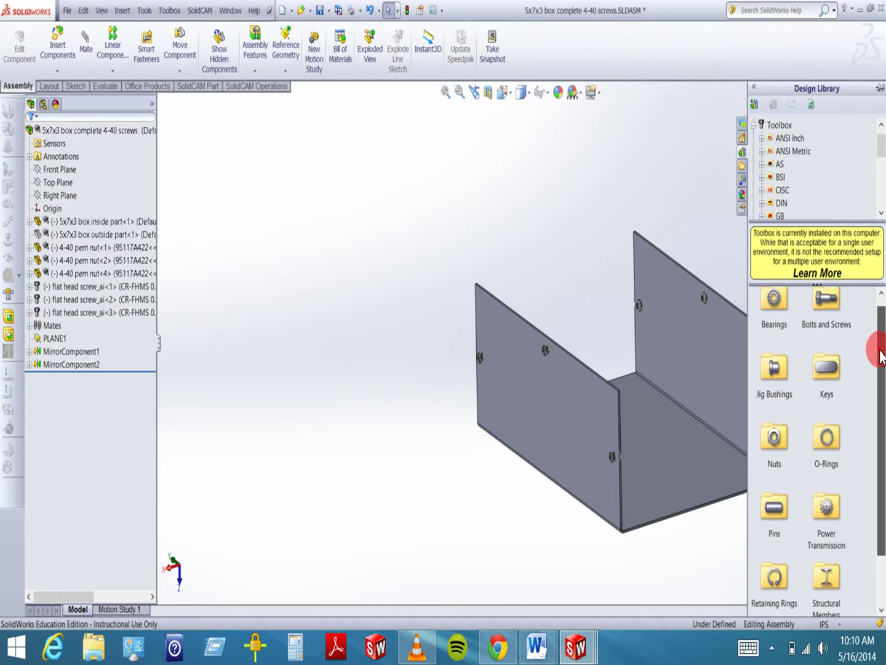
{"action": "left_click", "coordinate": [832, 318]}
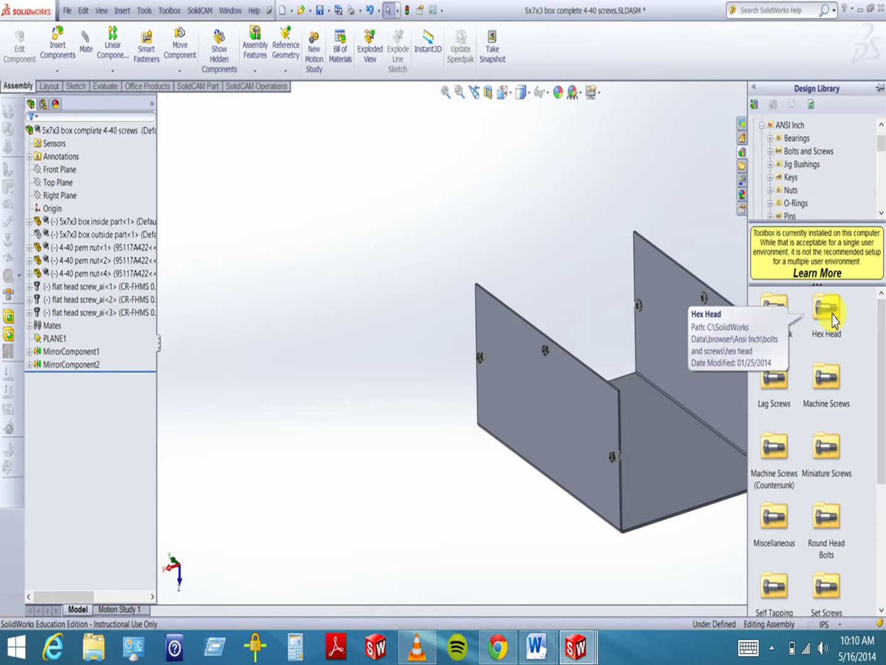
{"action": "mouse_move", "coordinate": [882, 352]}
{"action": "left_mouse_down"}
{"action": "mouse_move", "coordinate": [882, 458]}
{"action": "mouse_move", "coordinate": [884, 338]}
{"action": "left_mouse_up"}
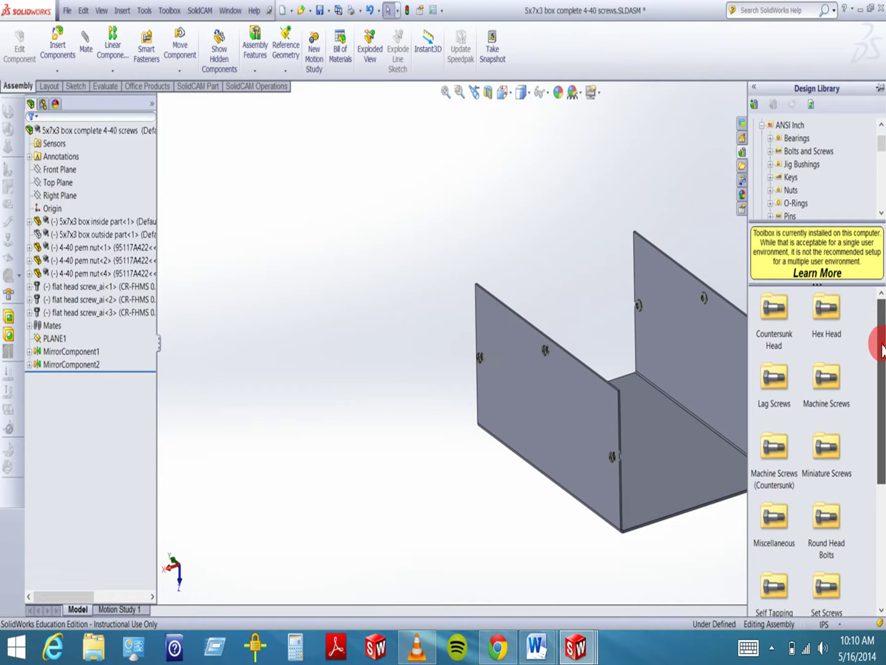
{"action": "left_click", "coordinate": [774, 453]}
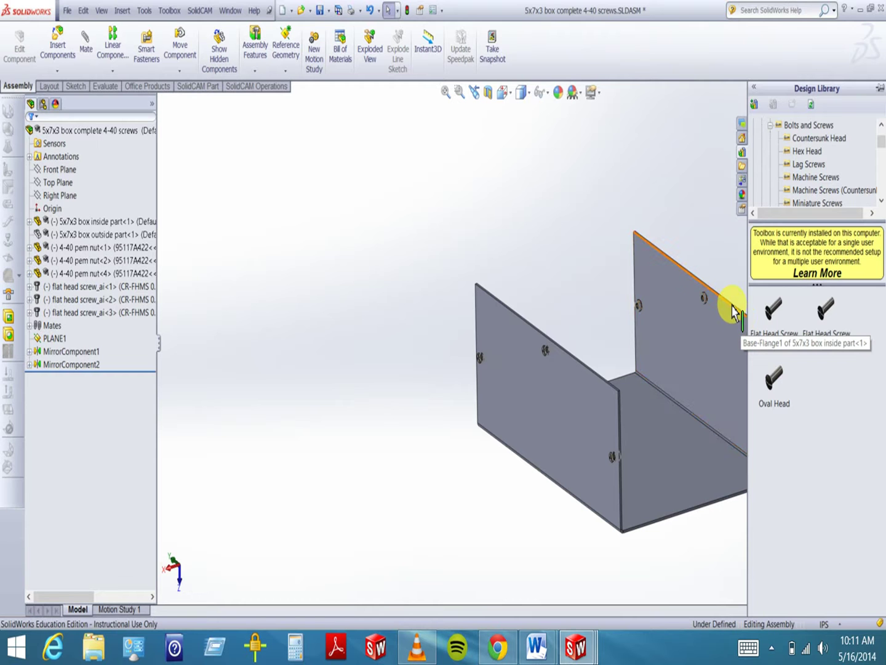
Insert a Flat Head Screw (82) from the countersunk machine screws into the empty space beside the box.
{"action": "mouse_move", "coordinate": [777, 319]}
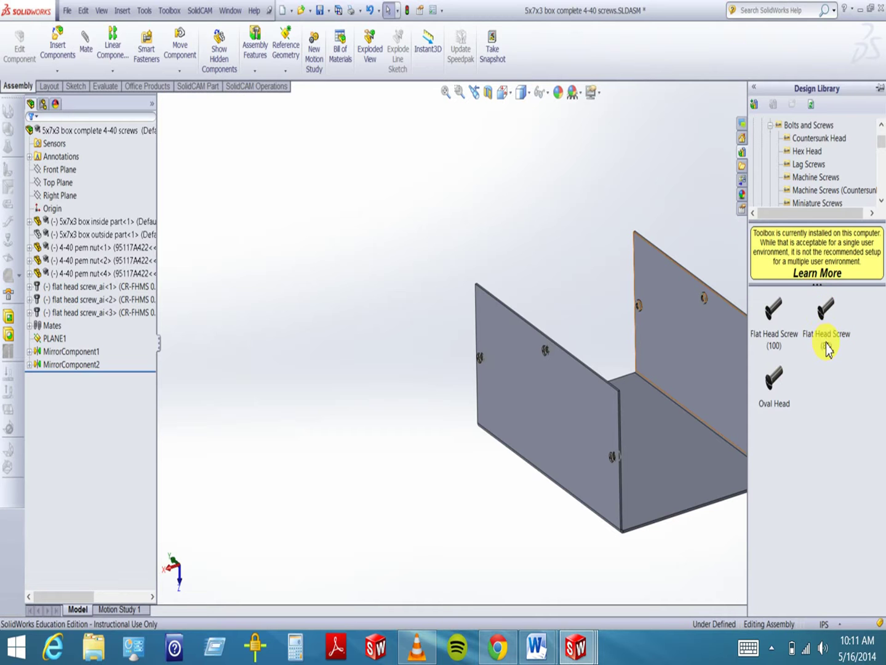
{"action": "mouse_move", "coordinate": [826, 314]}
{"action": "left_click_drag", "start_coordinate": [827, 315], "coordinate": [797, 322]}
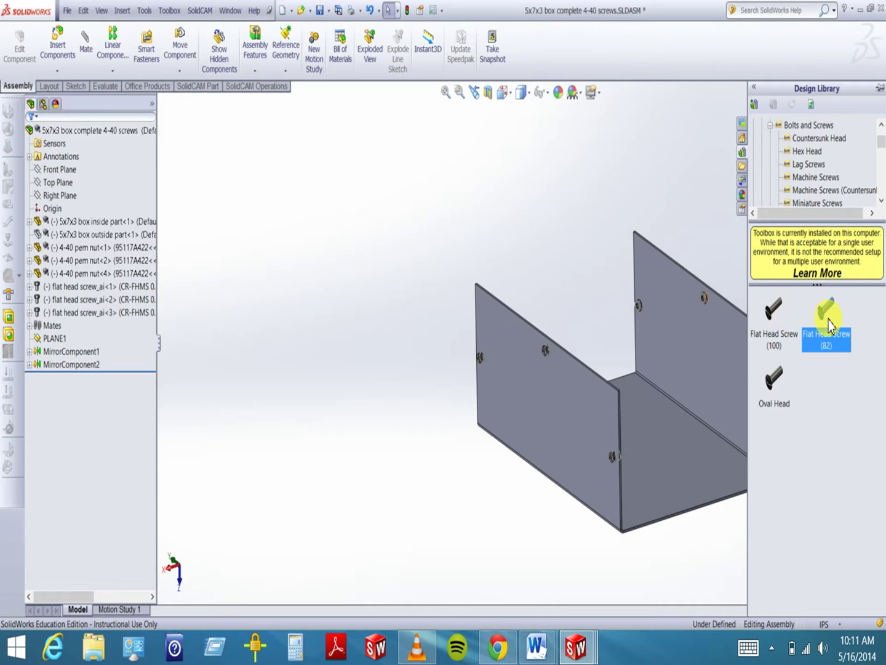
{"action": "left_click", "coordinate": [338, 228]}
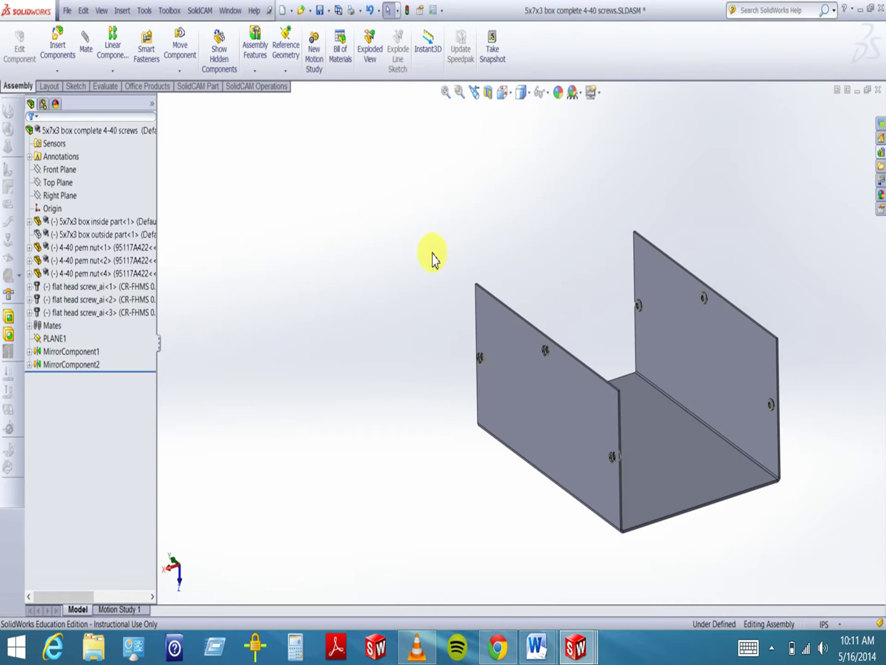
{"action": "left_click", "coordinate": [877, 150]}
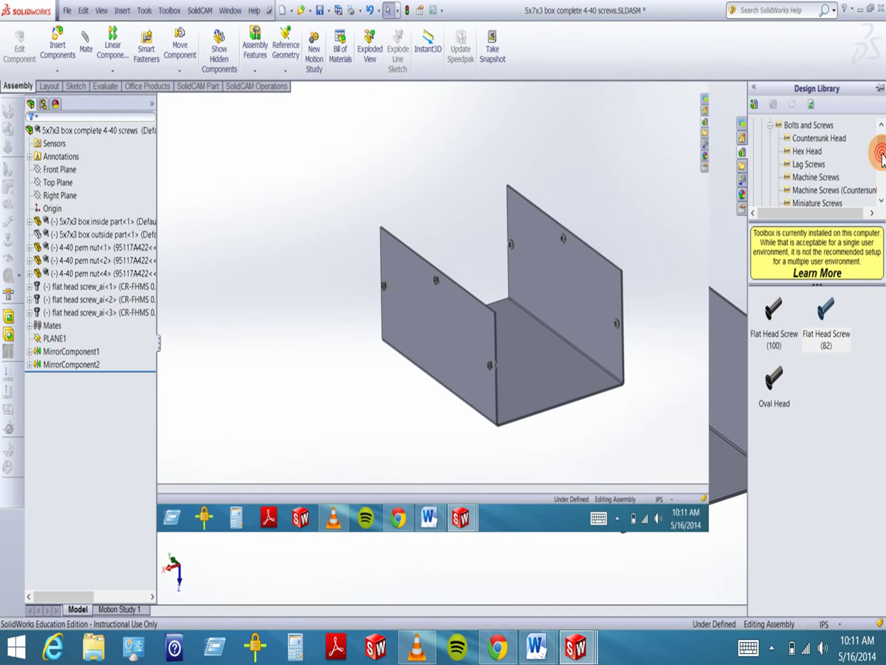
{"action": "left_click", "coordinate": [828, 309]}
{"action": "left_click_drag", "start_coordinate": [828, 312], "coordinate": [329, 203]}
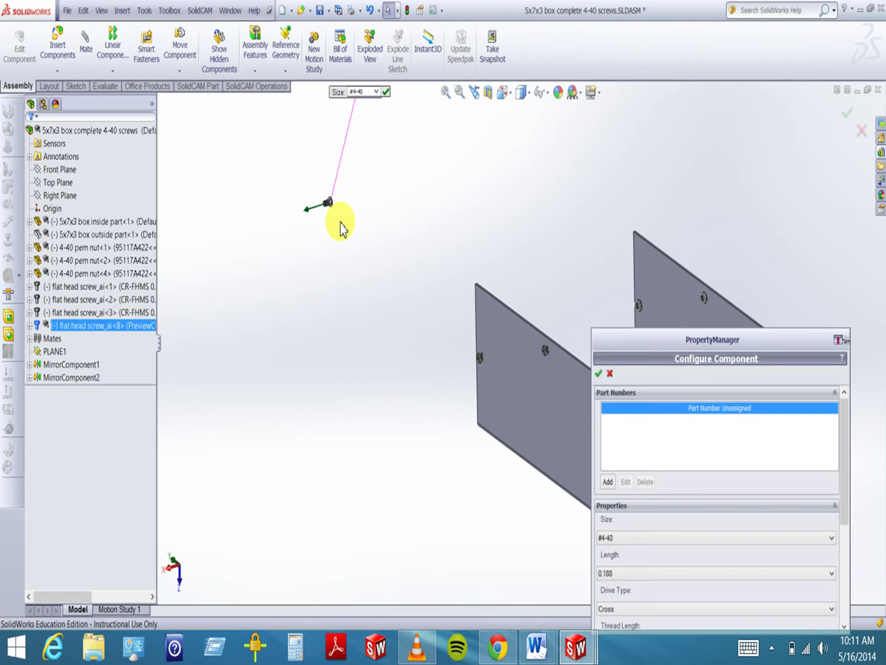
Configure the flat head screw as size #4-40, length 0.188, Cross drive, thread length 0.188 and Cosmetic thread display, and accept it.
{"action": "left_click_drag", "start_coordinate": [696, 341], "coordinate": [488, 127]}
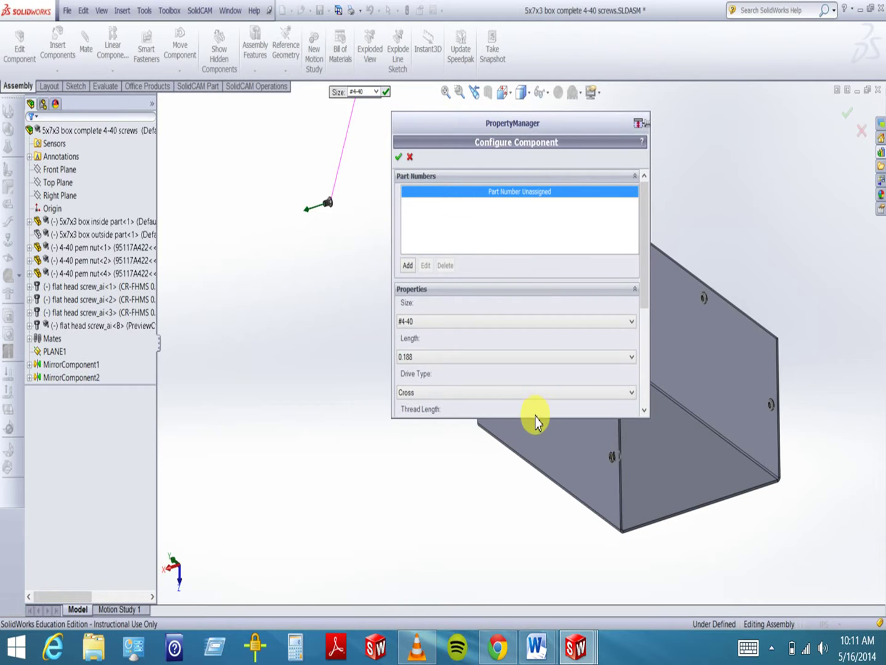
{"action": "left_click_drag", "start_coordinate": [534, 419], "coordinate": [525, 567]}
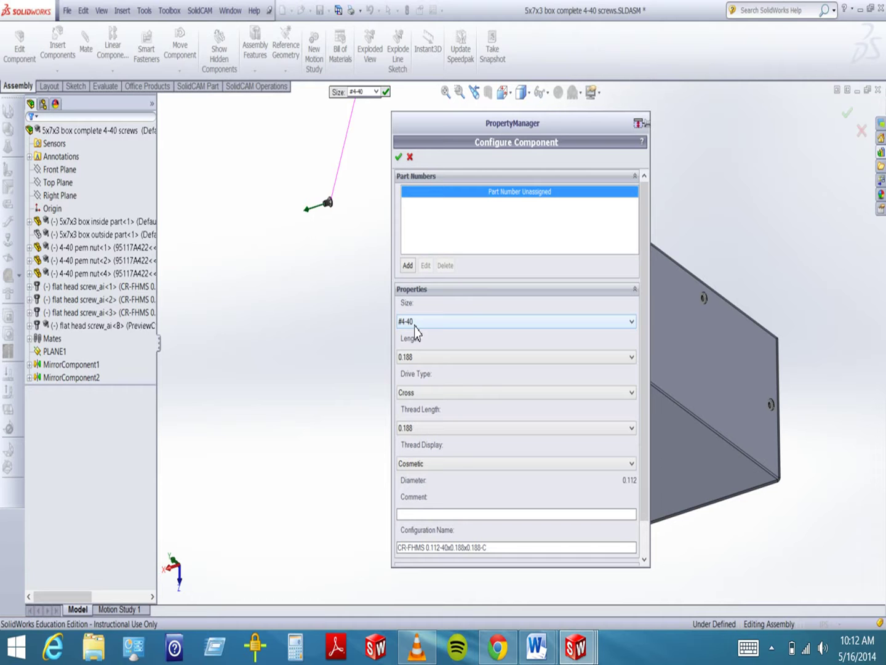
{"action": "left_click", "coordinate": [405, 326]}
{"action": "left_click", "coordinate": [474, 230]}
{"action": "left_click", "coordinate": [430, 367]}
{"action": "left_click", "coordinate": [447, 394]}
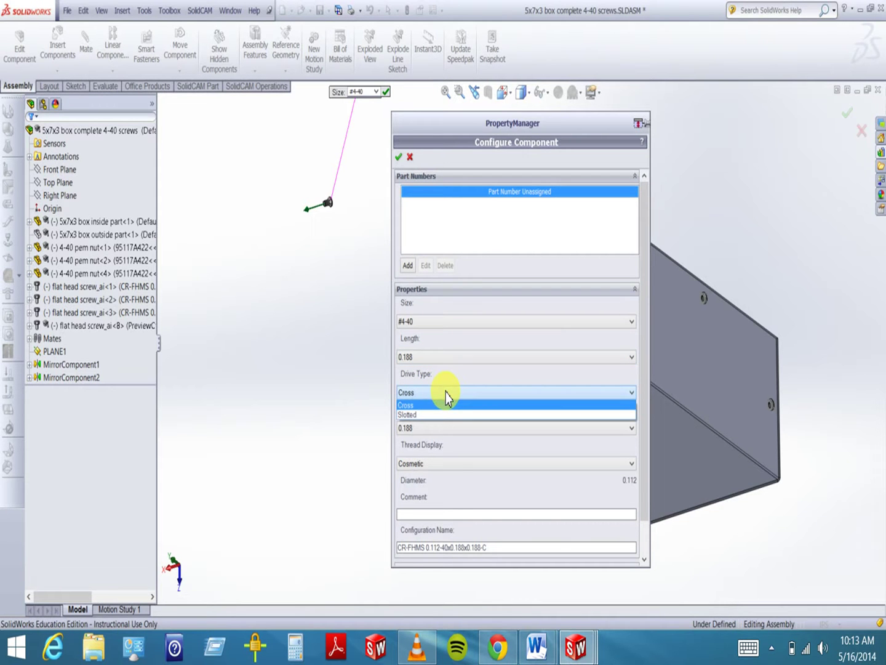
{"action": "left_click", "coordinate": [444, 392]}
{"action": "left_click", "coordinate": [444, 393]}
{"action": "left_click", "coordinate": [368, 396]}
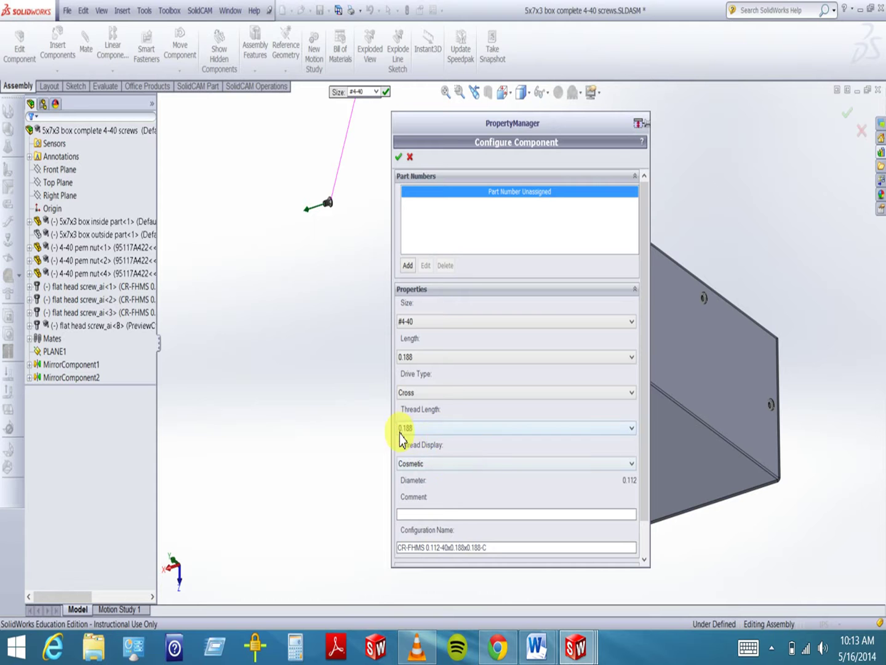
{"action": "left_click", "coordinate": [401, 160]}
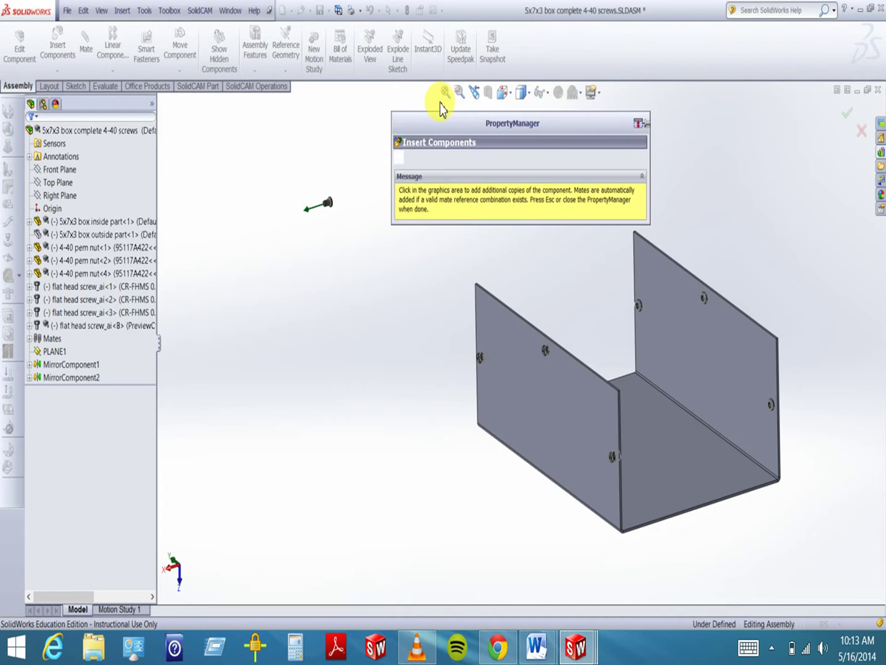
{"action": "left_click", "coordinate": [398, 158]}
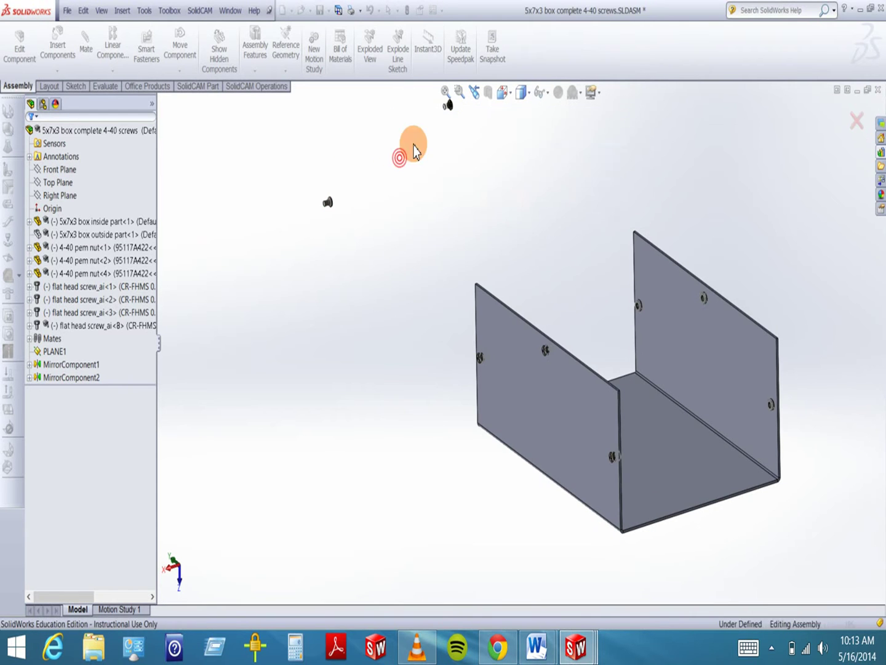
End the screw insertion without adding further copies and examine the placed flat head screw up close.
{"action": "left_click", "coordinate": [460, 92]}
{"action": "left_click_drag", "start_coordinate": [317, 184], "coordinate": [348, 227]}
{"action": "key", "text": "Escape"}
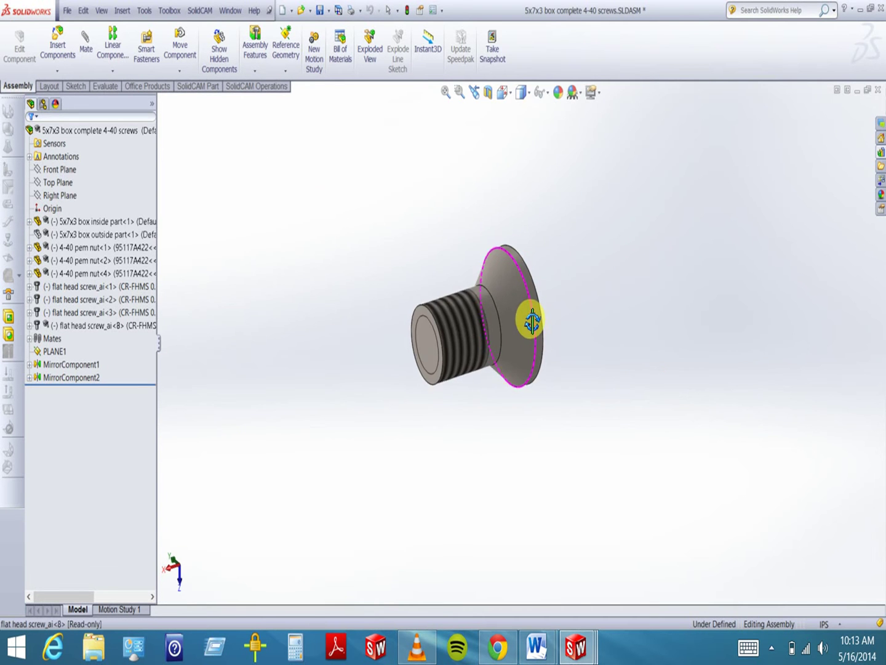
Examine the placed flat head screw's cross-recessed head and threaded shank from several angles.
{"action": "middle_click_drag", "start_coordinate": [512, 346], "coordinate": [479, 369]}
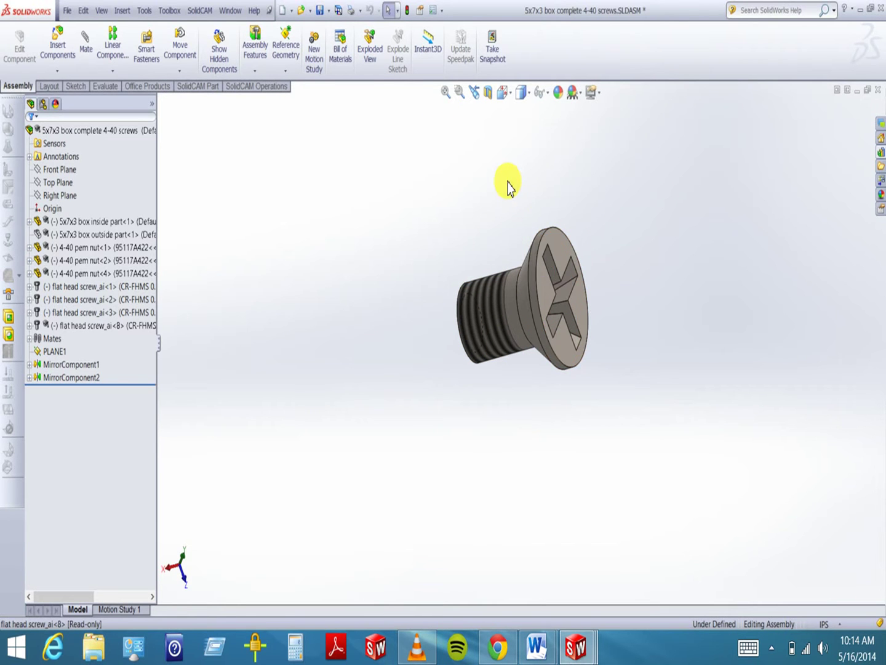
{"action": "scroll", "coordinate": [508, 186], "scroll_direction": "up", "scroll_amount": 4}
{"action": "mouse_move", "coordinate": [530, 267]}
{"action": "middle_mouse_down"}
{"action": "mouse_move", "coordinate": [544, 241]}
{"action": "mouse_move", "coordinate": [532, 271]}
{"action": "middle_mouse_up"}
{"action": "scroll", "coordinate": [528, 265], "scroll_direction": "up", "scroll_amount": 4}
{"action": "middle_click_drag", "start_coordinate": [524, 320], "coordinate": [551, 305]}
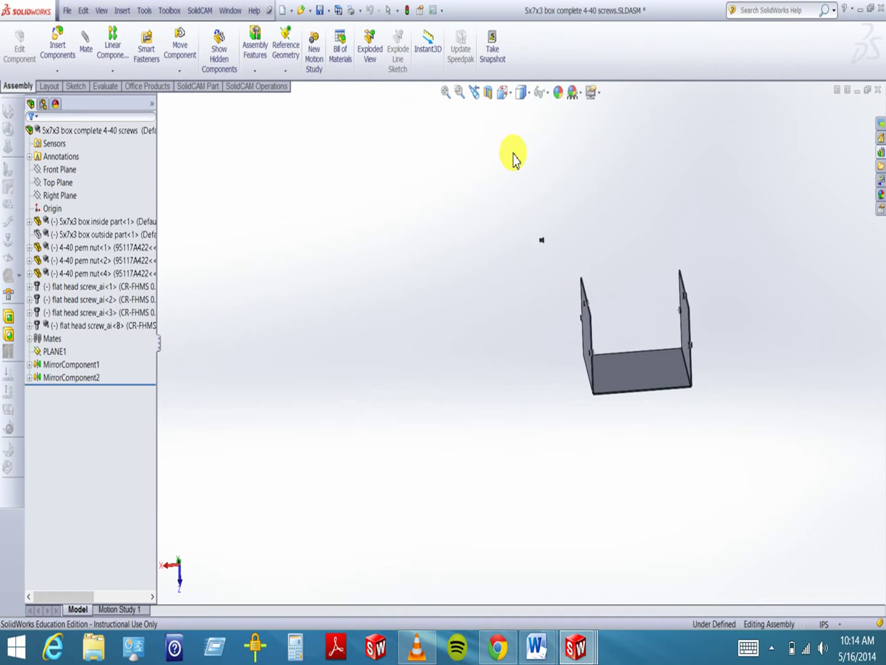
Examine the side flange of the inside part with its pem nuts and screws up close.
{"action": "left_click", "coordinate": [460, 92]}
{"action": "left_click_drag", "start_coordinate": [576, 263], "coordinate": [607, 317]}
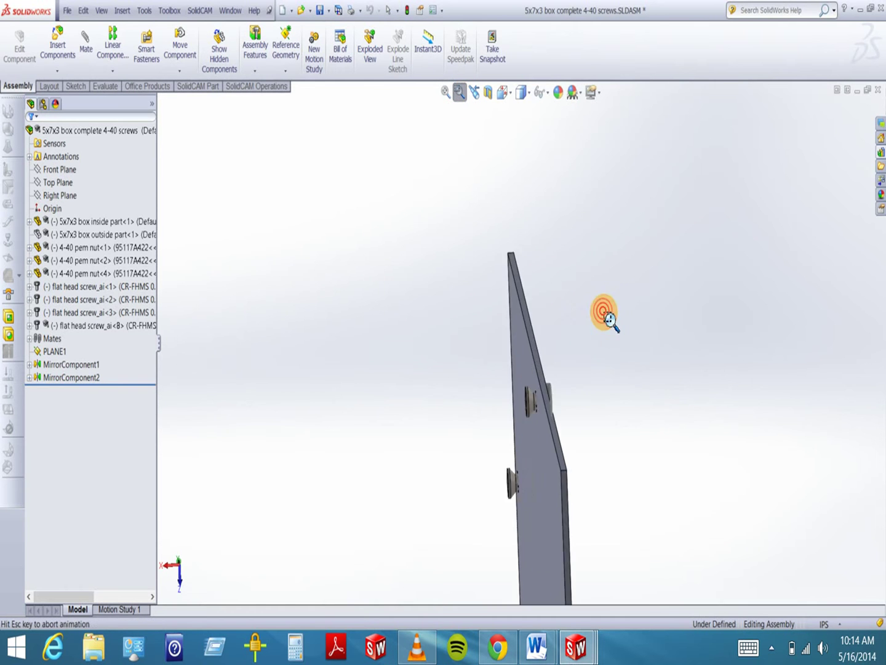
{"action": "middle_click_drag", "start_coordinate": [605, 349], "coordinate": [576, 348]}
{"action": "key", "text": "Escape"}
{"action": "left_click", "coordinate": [459, 92]}
{"action": "left_click_drag", "start_coordinate": [698, 383], "coordinate": [803, 492]}
{"action": "left_click", "coordinate": [461, 93]}
Open the 4-40 pem nut part from the assembly and examine its knurled end and threaded bore.
{"action": "left_click", "coordinate": [492, 295]}
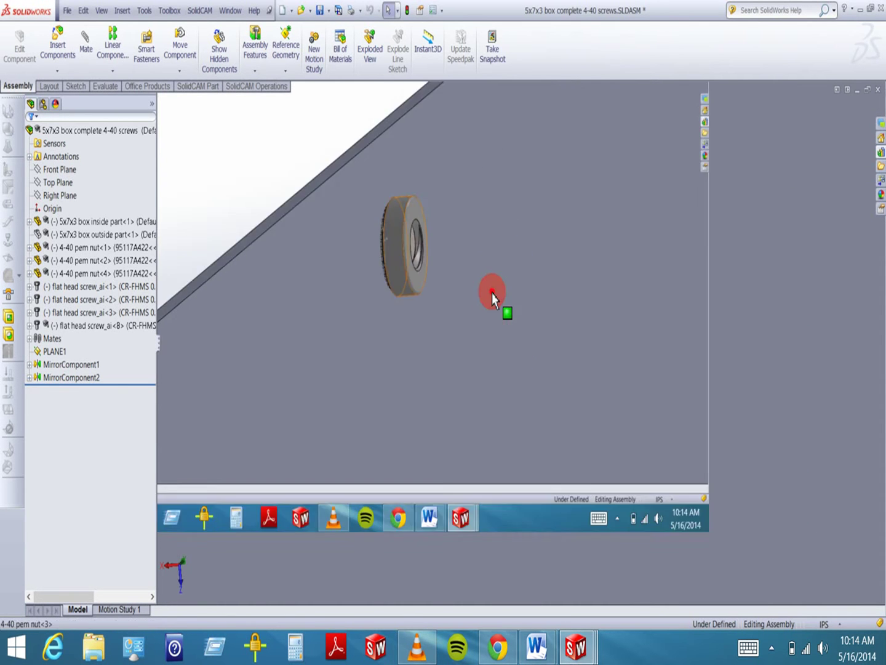
{"action": "right_click", "coordinate": [492, 293]}
{"action": "left_click", "coordinate": [501, 243]}
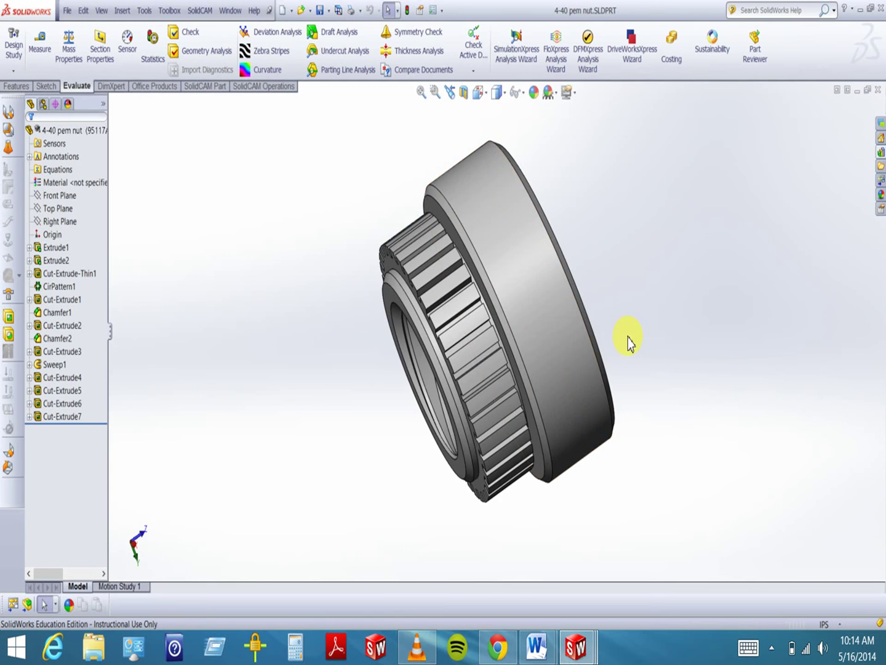
{"action": "middle_click_drag", "start_coordinate": [629, 341], "coordinate": [671, 321]}
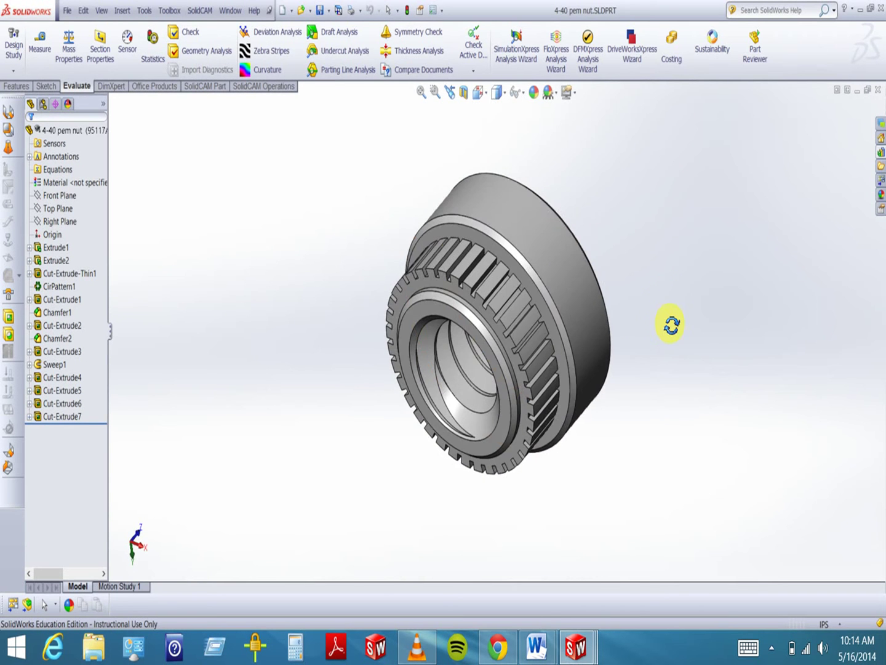
{"action": "key", "text": "Escape"}
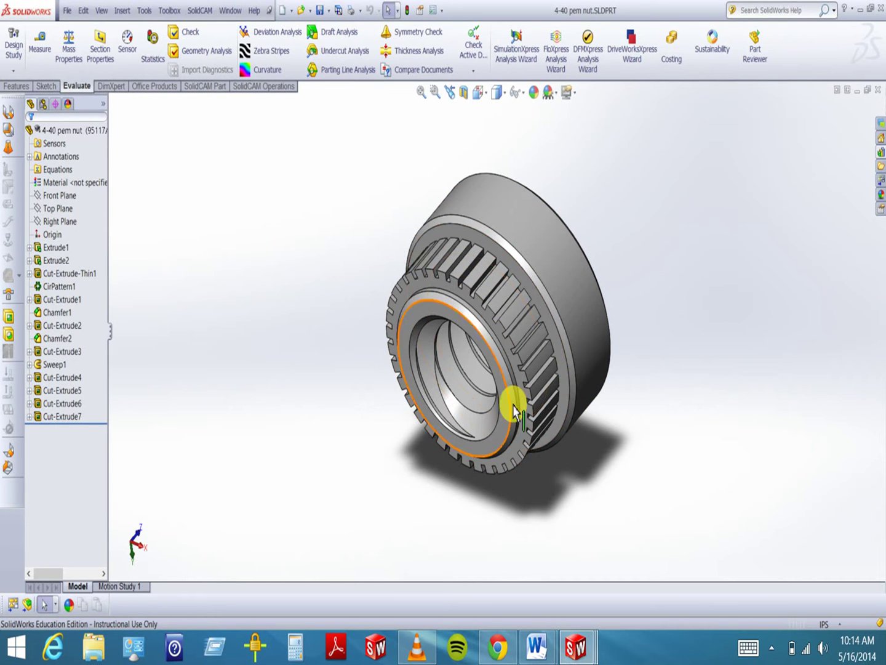
{"action": "middle_click_drag", "start_coordinate": [579, 356], "coordinate": [573, 362]}
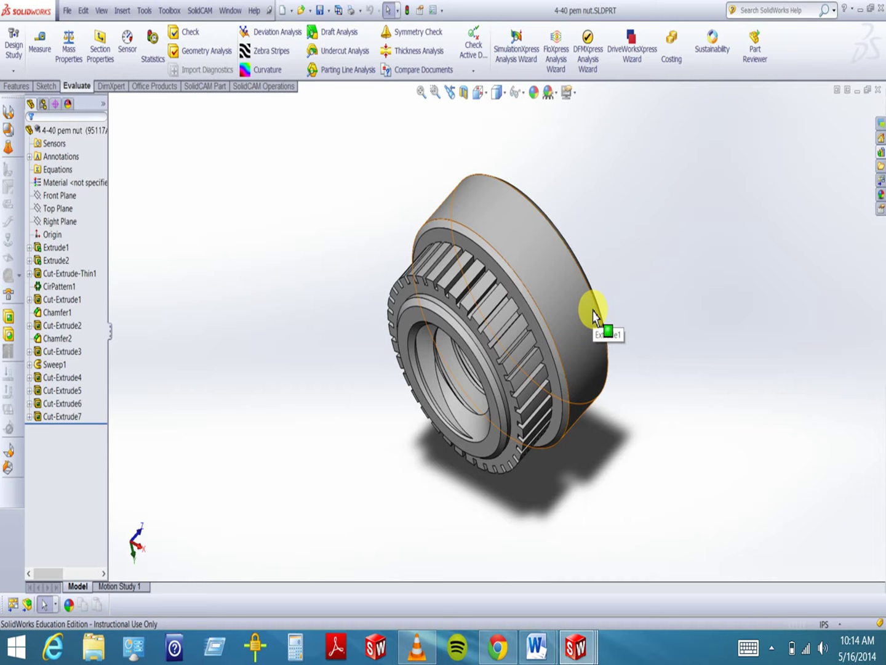
{"action": "left_click", "coordinate": [231, 10]}
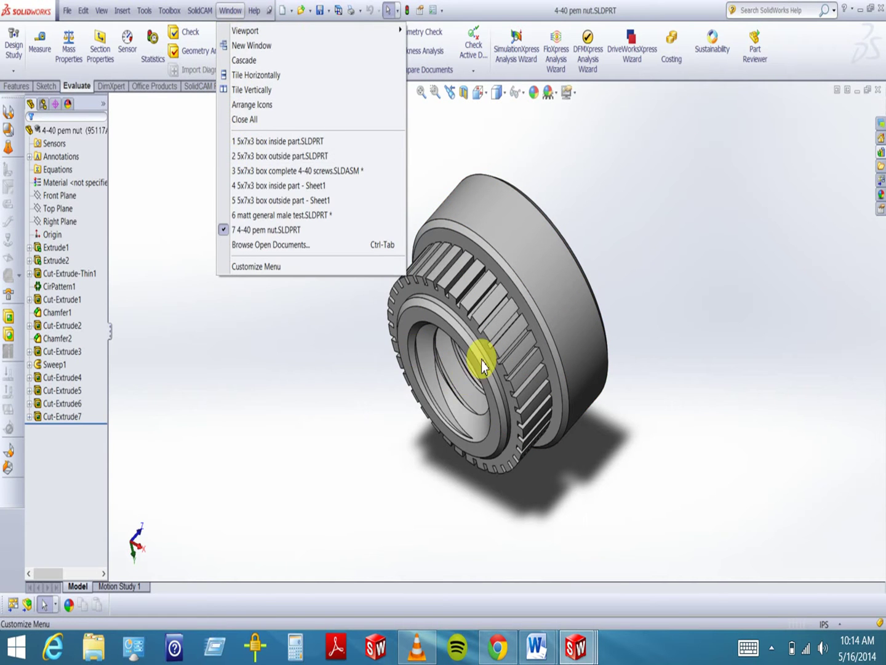
{"action": "middle_click_drag", "start_coordinate": [311, 351], "coordinate": [485, 335]}
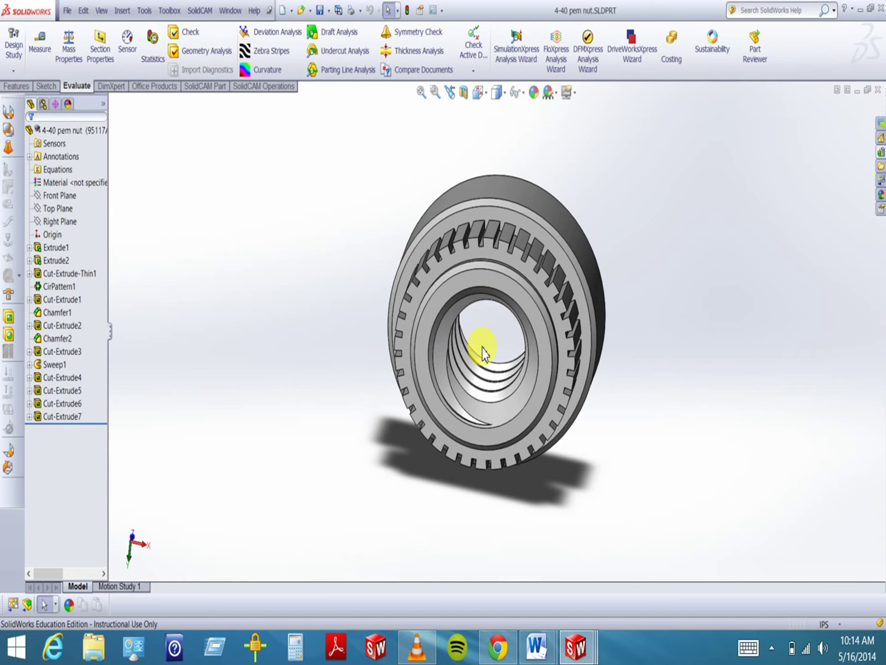
{"action": "mouse_move", "coordinate": [472, 389]}
{"action": "middle_mouse_down"}
{"action": "mouse_move", "coordinate": [510, 376]}
{"action": "mouse_move", "coordinate": [477, 389]}
{"action": "middle_mouse_up"}
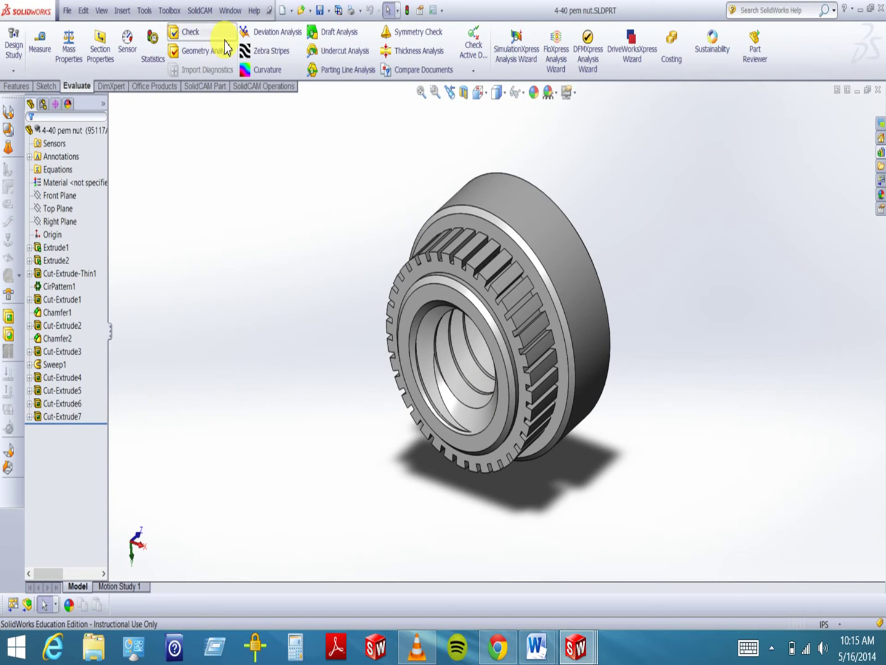
Return to the 5x7x3 box complete 4-40 screws assembly and examine how the pem nuts sit in the side flange.
{"action": "left_click", "coordinate": [229, 12]}
{"action": "left_click", "coordinate": [280, 172]}
{"action": "middle_click_drag", "start_coordinate": [518, 306], "coordinate": [530, 357]}
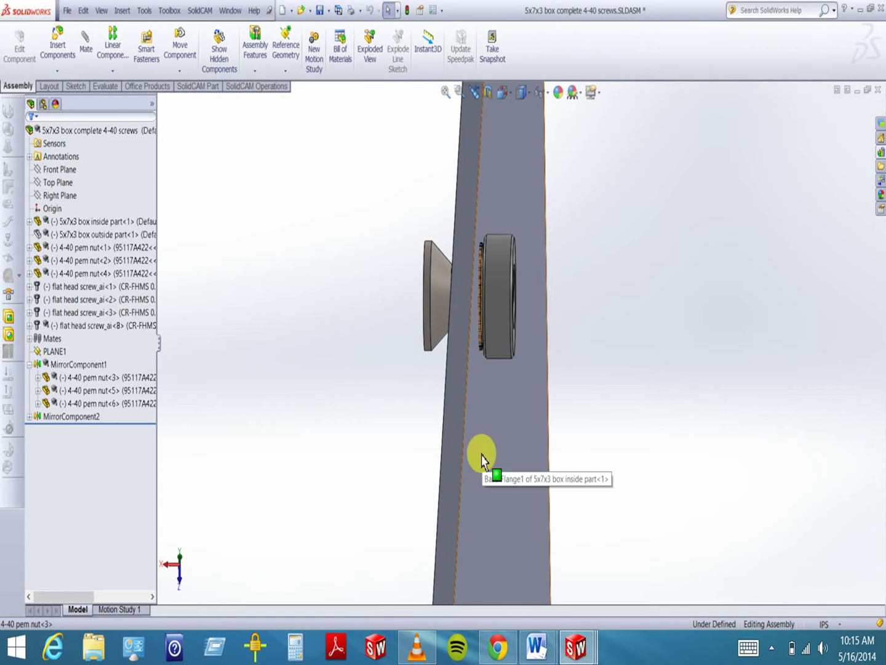
{"action": "scroll", "coordinate": [479, 387], "scroll_direction": "up", "scroll_amount": 3}
{"action": "middle_click_drag", "start_coordinate": [506, 383], "coordinate": [486, 375]}
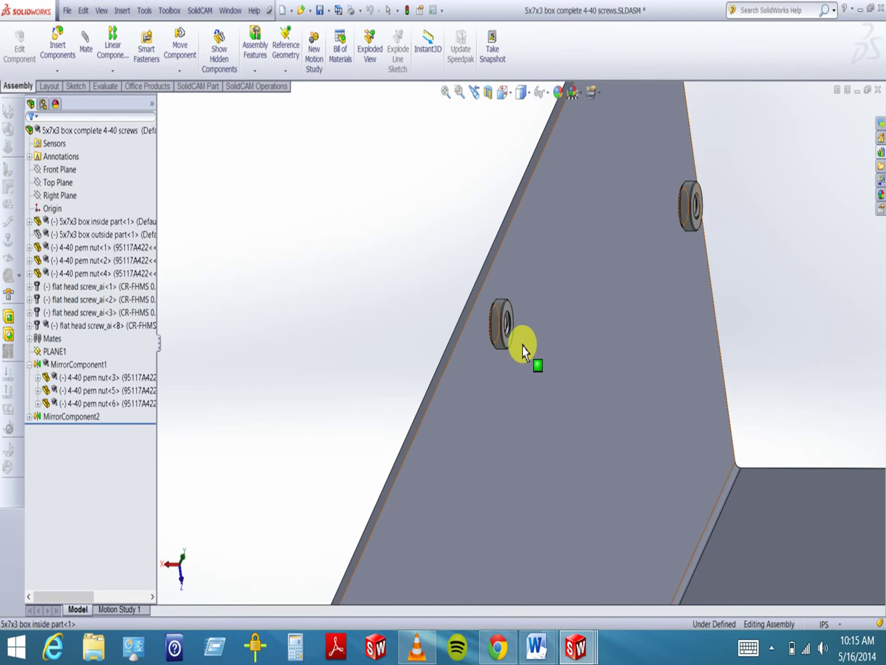
{"action": "left_click", "coordinate": [500, 647]}
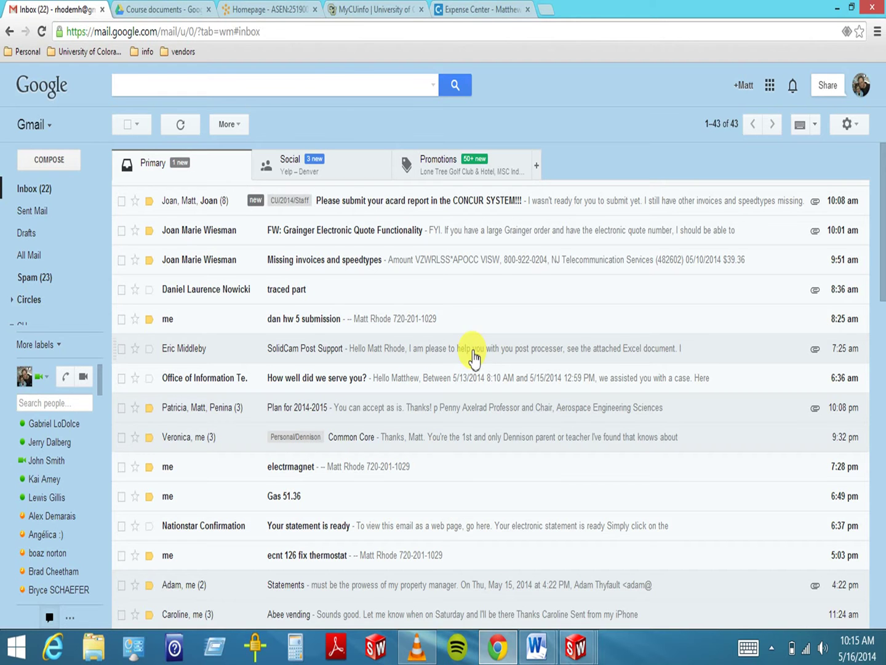
{"action": "left_click", "coordinate": [545, 9]}
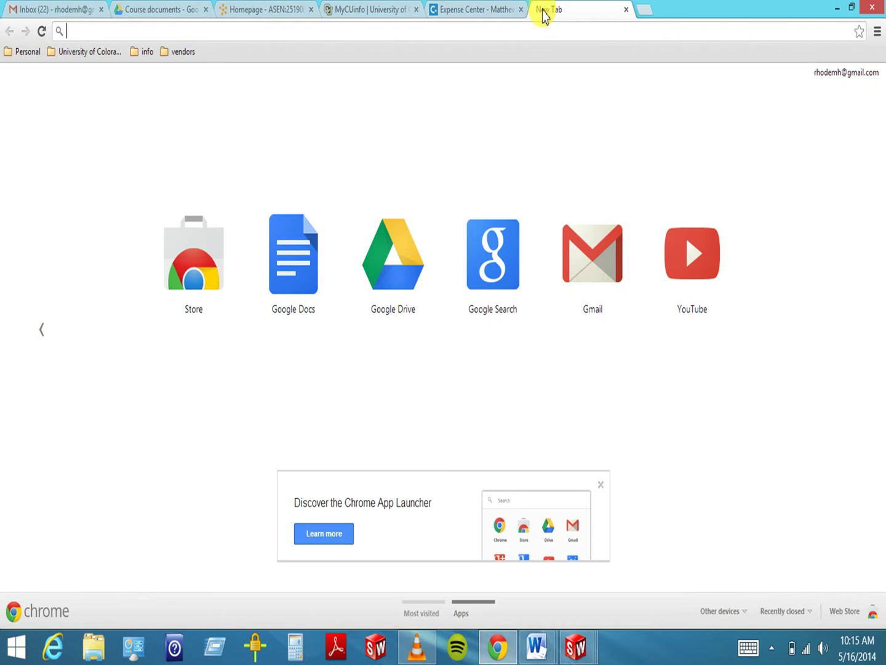
{"action": "left_click", "coordinate": [221, 35]}
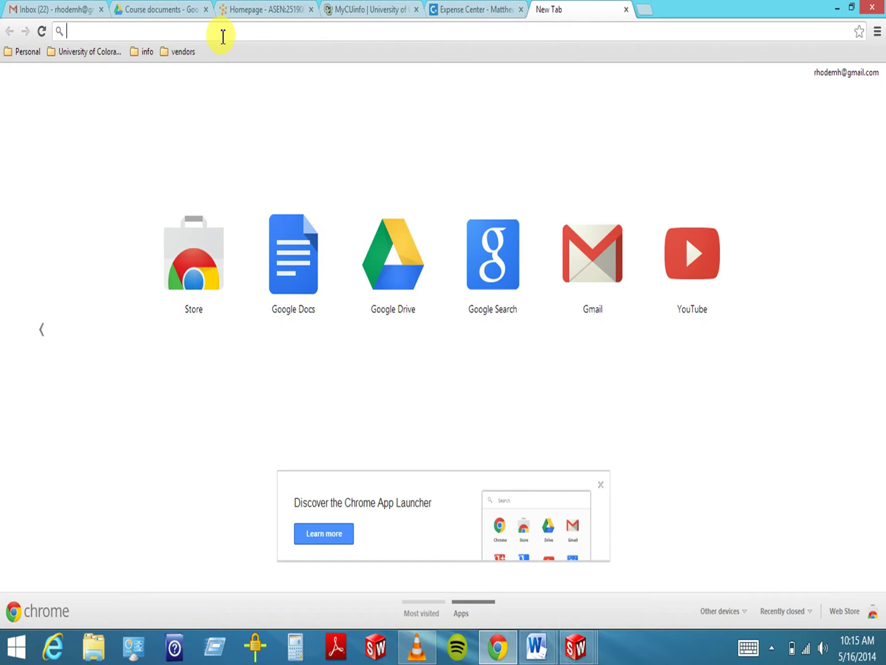
{"action": "type", "text": "www.mcmaster.com"}
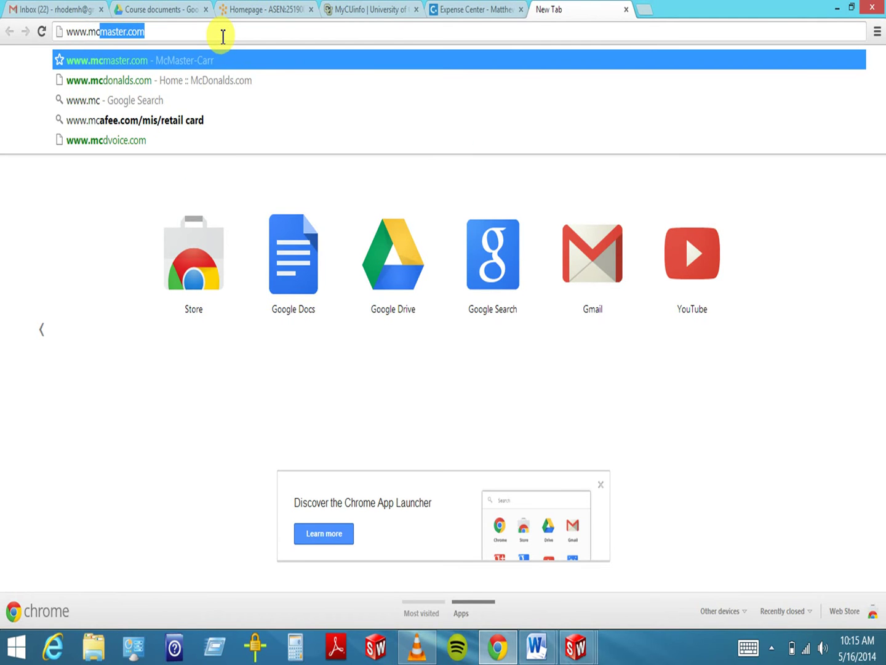
{"action": "key", "text": "Return"}
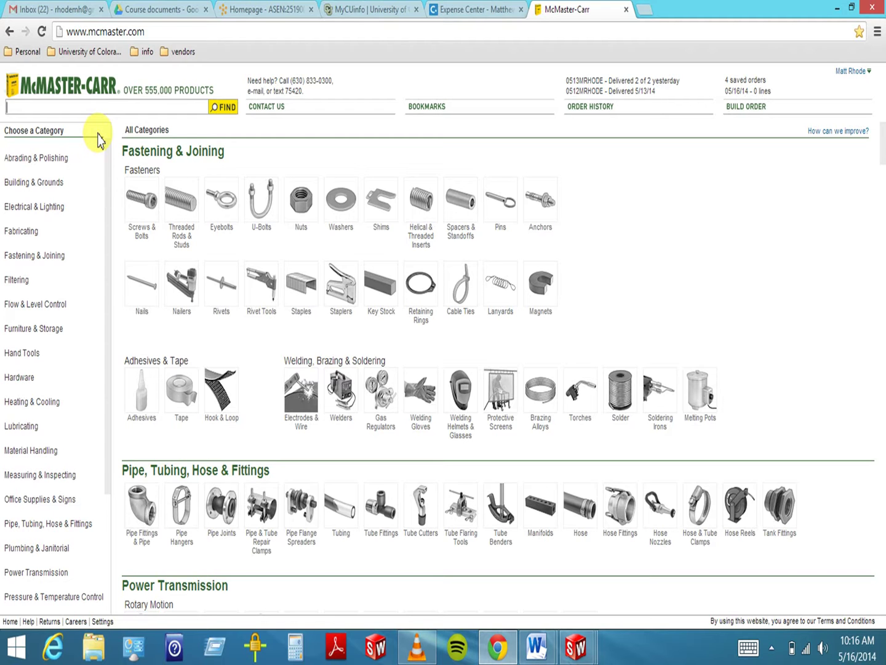
Search the McMaster-Carr catalog for "pem nuts".
{"action": "left_click", "coordinate": [48, 108]}
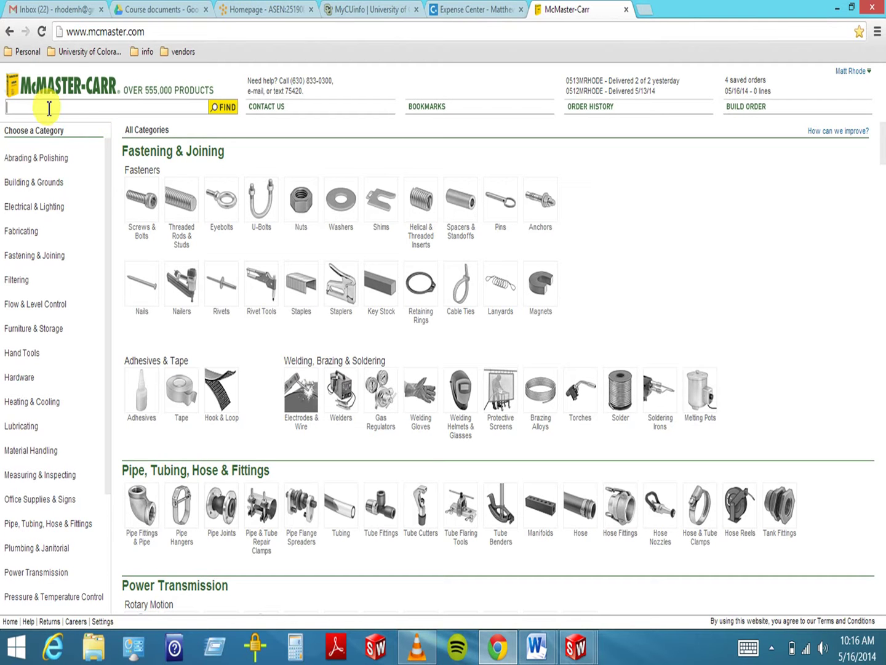
{"action": "type", "text": "pem"}
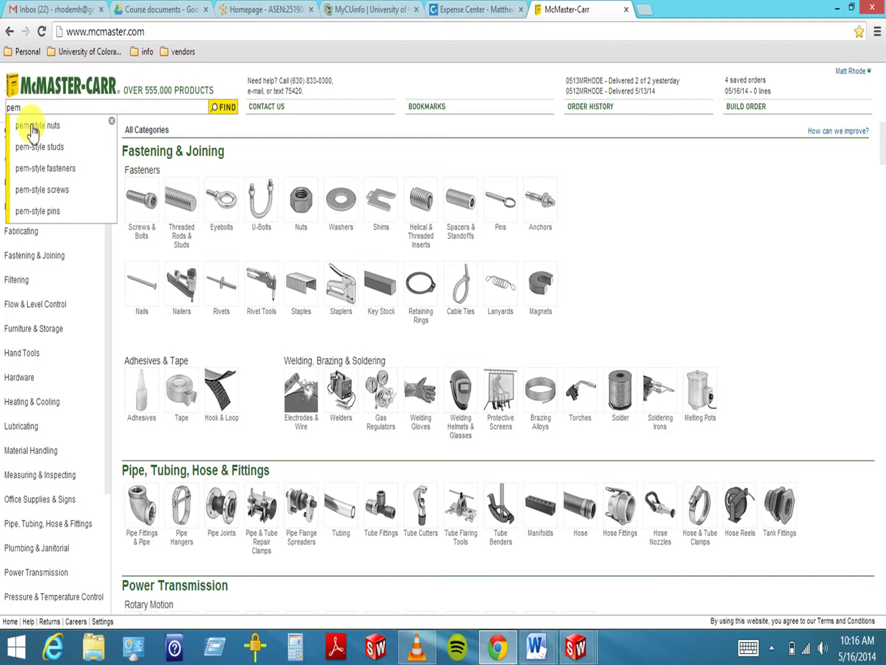
{"action": "left_click", "coordinate": [35, 125]}
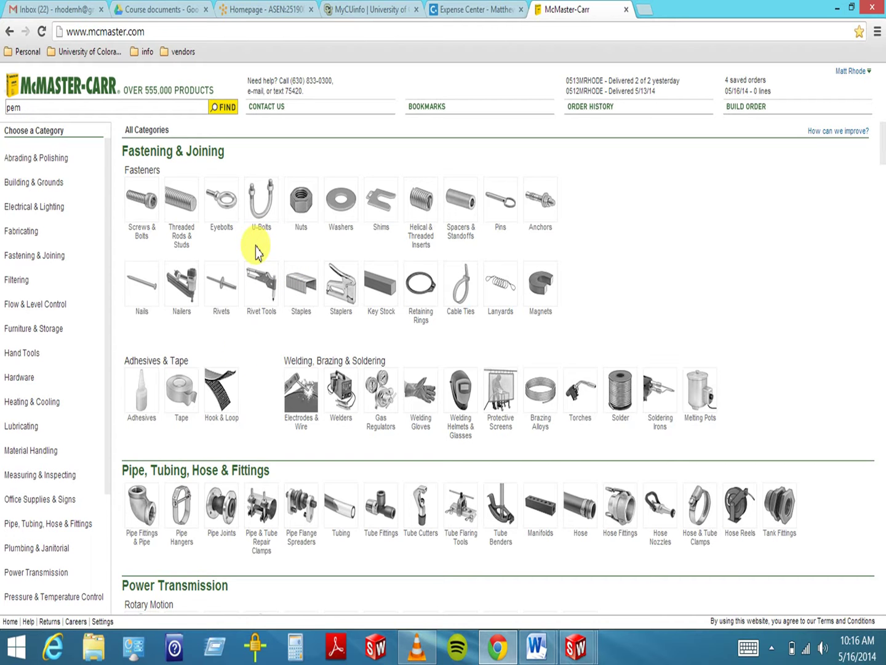
{"action": "left_click", "coordinate": [46, 109]}
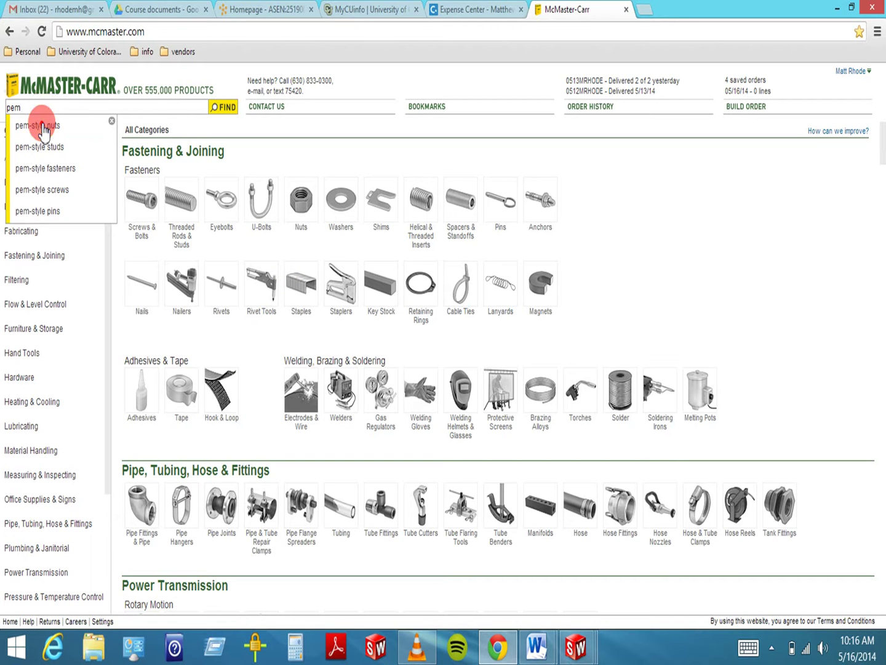
{"action": "left_click", "coordinate": [10, 109]}
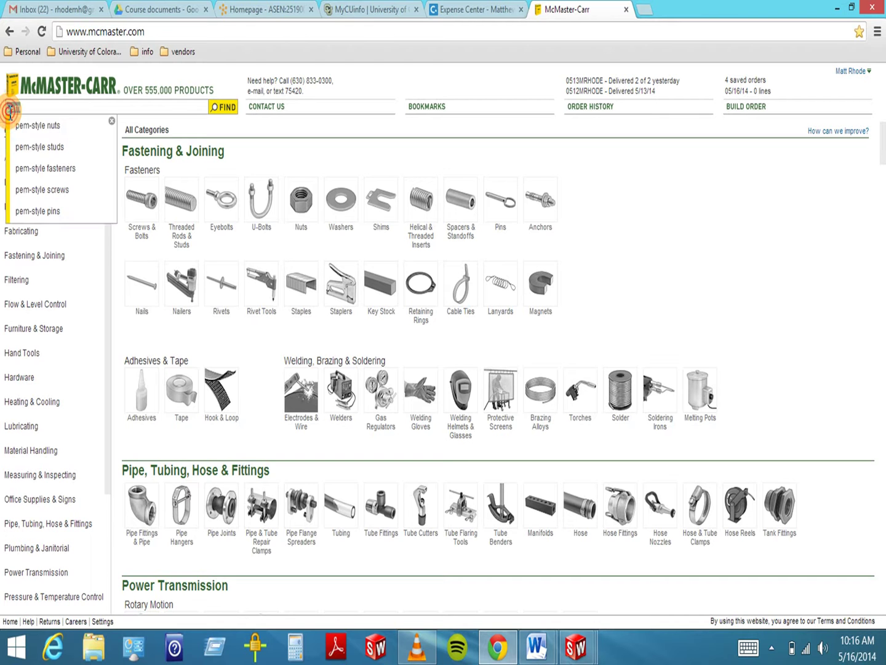
{"action": "type", "text": "nuts"}
{"action": "key", "text": "Return"}
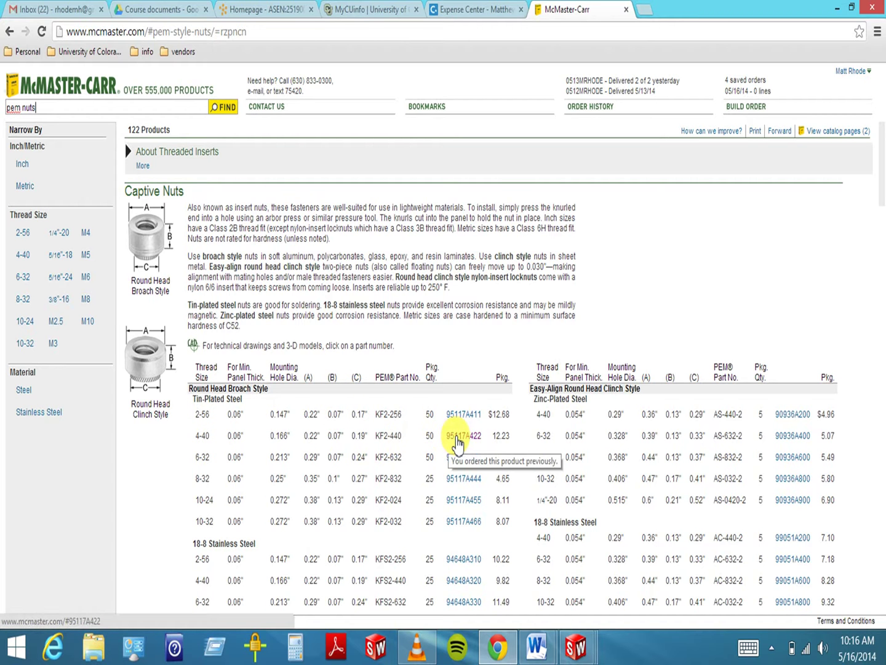
Open the product details of the 4-40 tin-plated steel broach style nut 95117A422 and save its 3-D Solidworks model.
{"action": "left_click", "coordinate": [457, 439]}
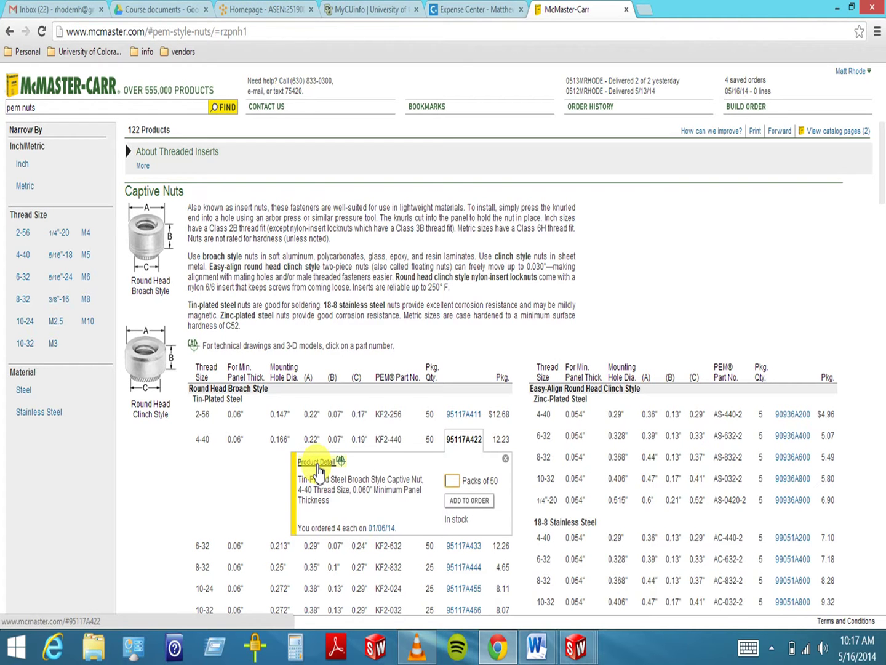
{"action": "left_click", "coordinate": [318, 462]}
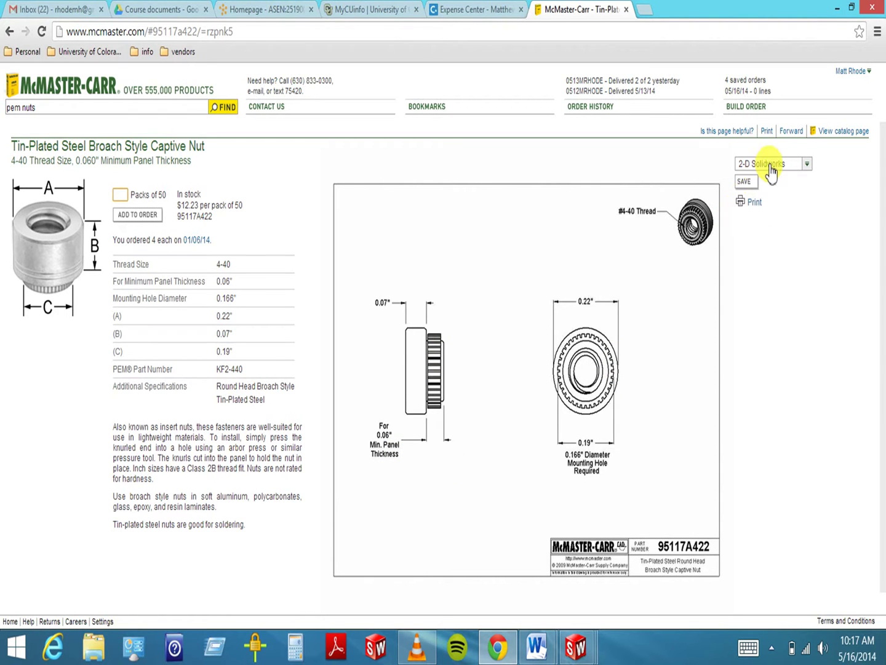
{"action": "left_click", "coordinate": [805, 165]}
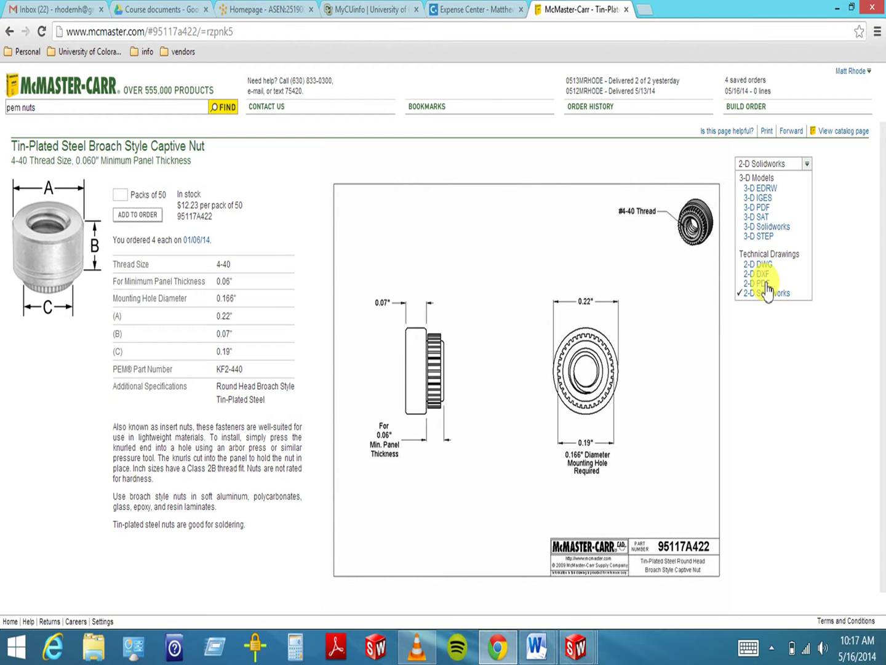
{"action": "left_click", "coordinate": [761, 229]}
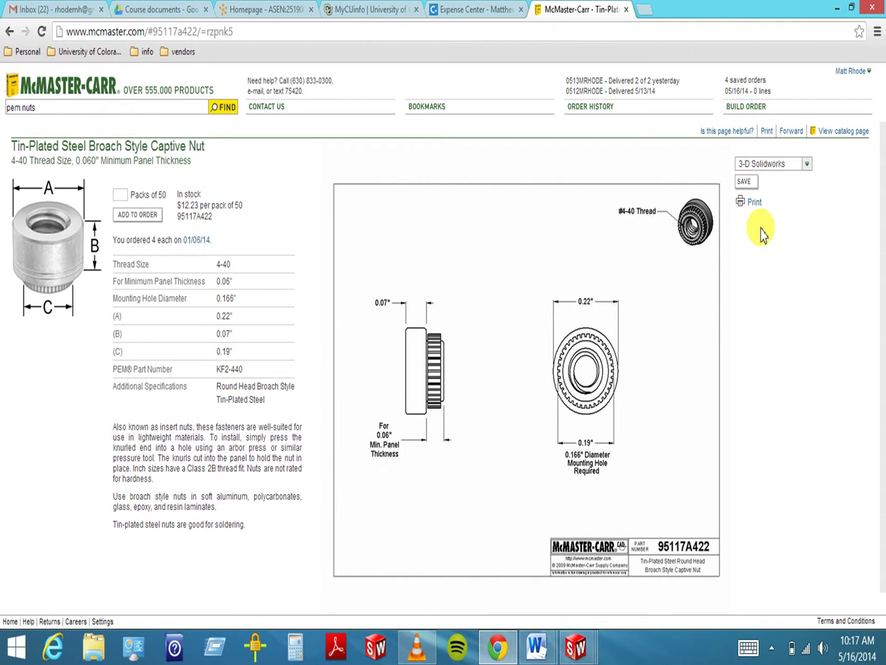
{"action": "left_click", "coordinate": [745, 181]}
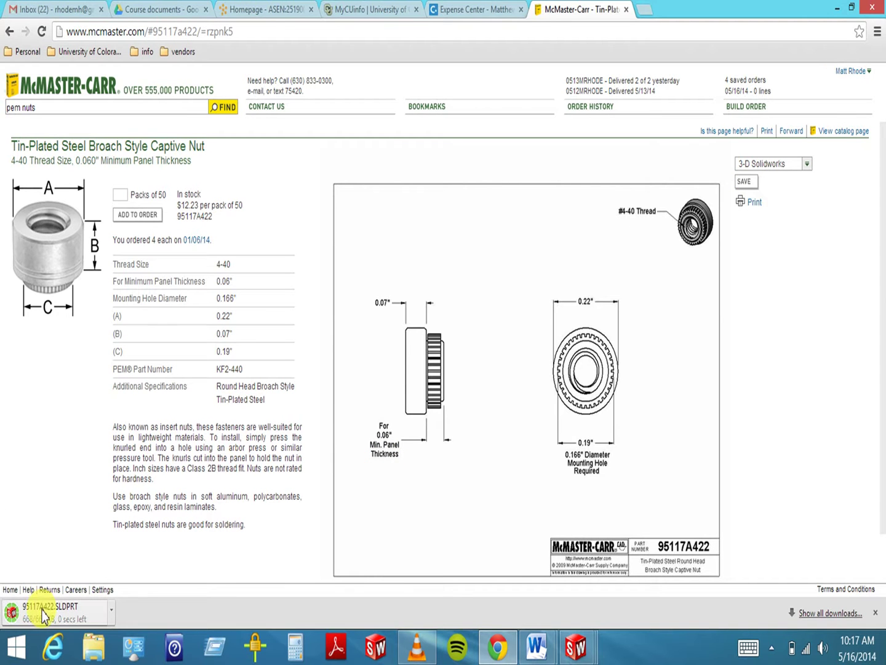
Show the downloaded 95117A422.SLDPRT in its folder and minimize the folder window.
{"action": "right_click", "coordinate": [46, 618]}
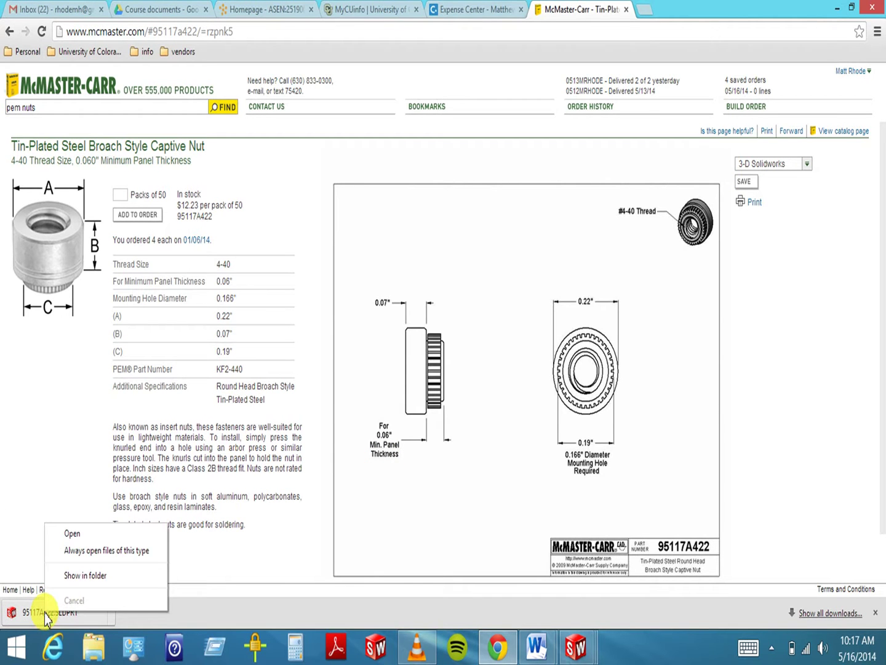
{"action": "left_click", "coordinate": [74, 574]}
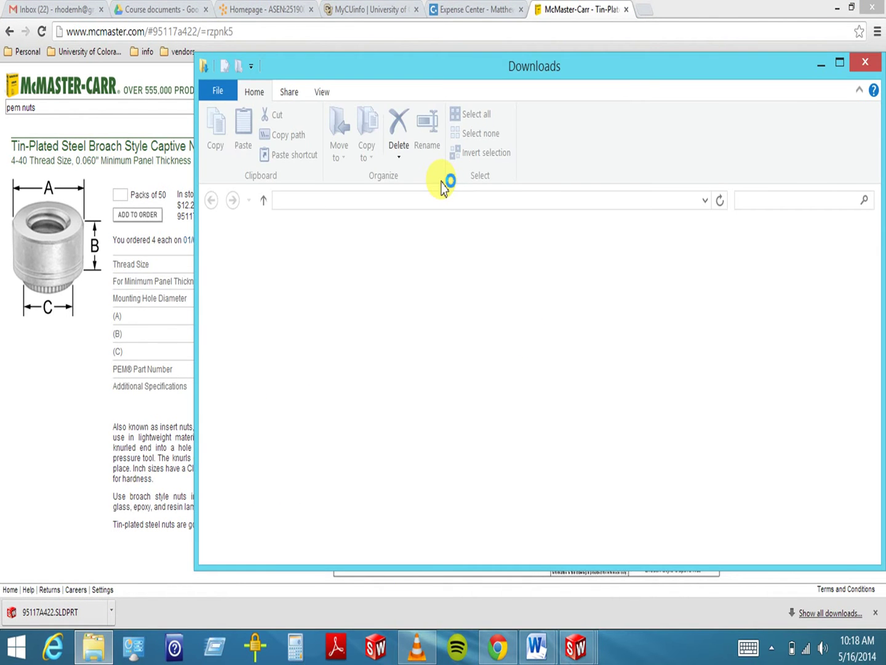
{"action": "left_click", "coordinate": [821, 64]}
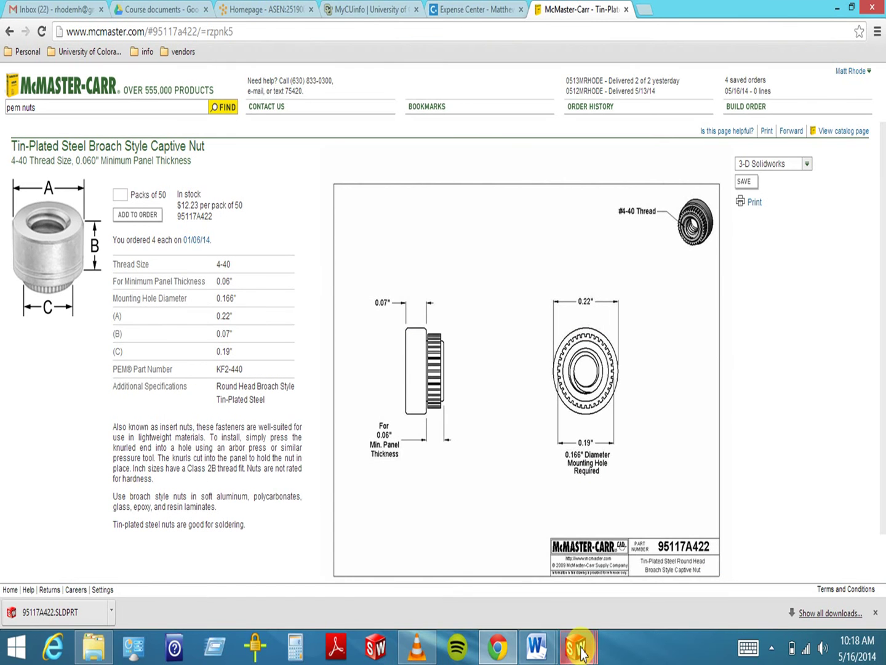
Switch to SolidWorks and bring up the 5x7x3 box complete 4-40 screws assembly.
{"action": "mouse_move", "coordinate": [581, 652]}
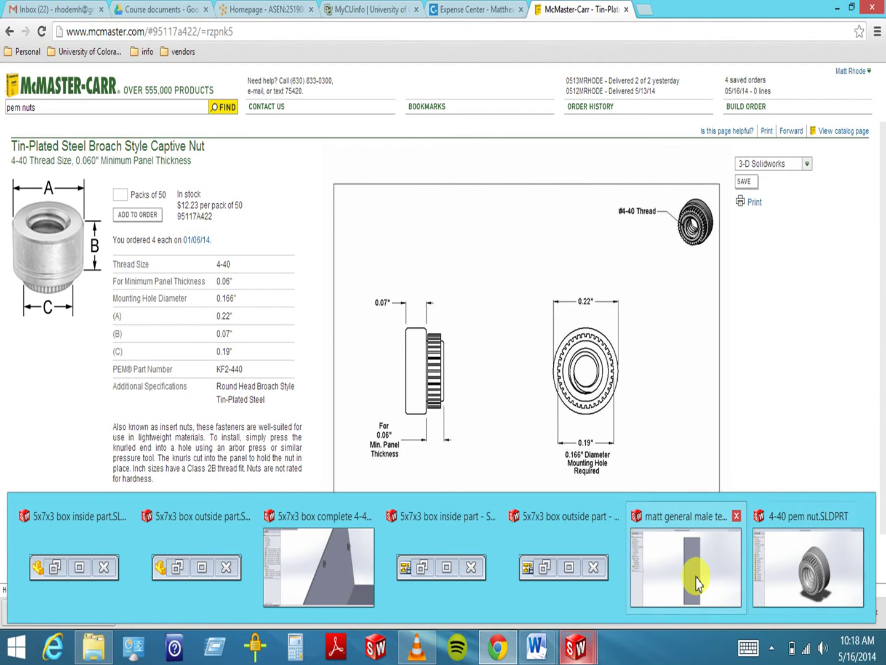
{"action": "left_click", "coordinate": [368, 552]}
{"action": "key", "text": "z"}
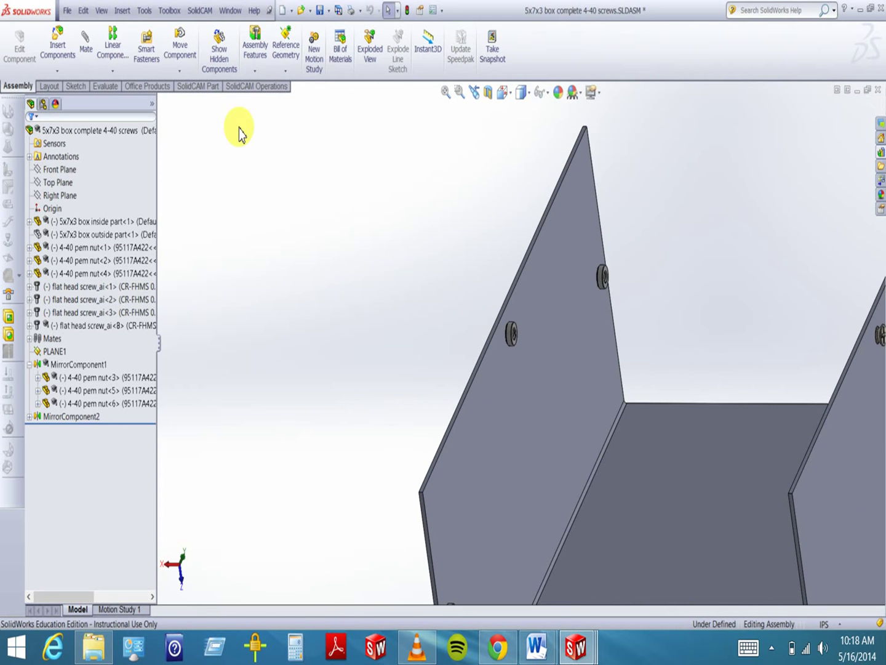
Insert the downloaded 95117A422.SLDPRT from the Downloads folder into the assembly, placing it in empty space away from the box.
{"action": "left_click", "coordinate": [124, 14]}
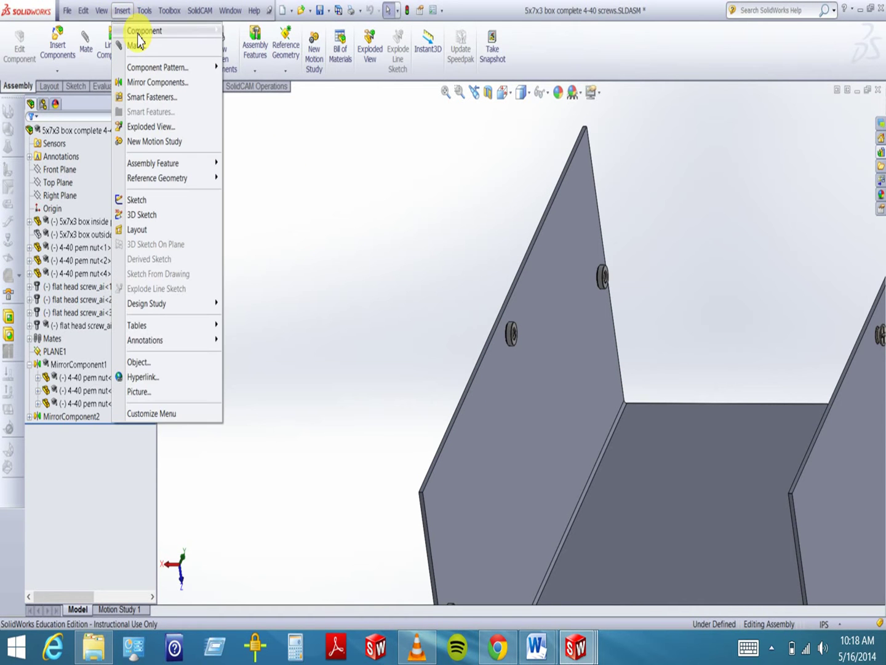
{"action": "mouse_move", "coordinate": [137, 35]}
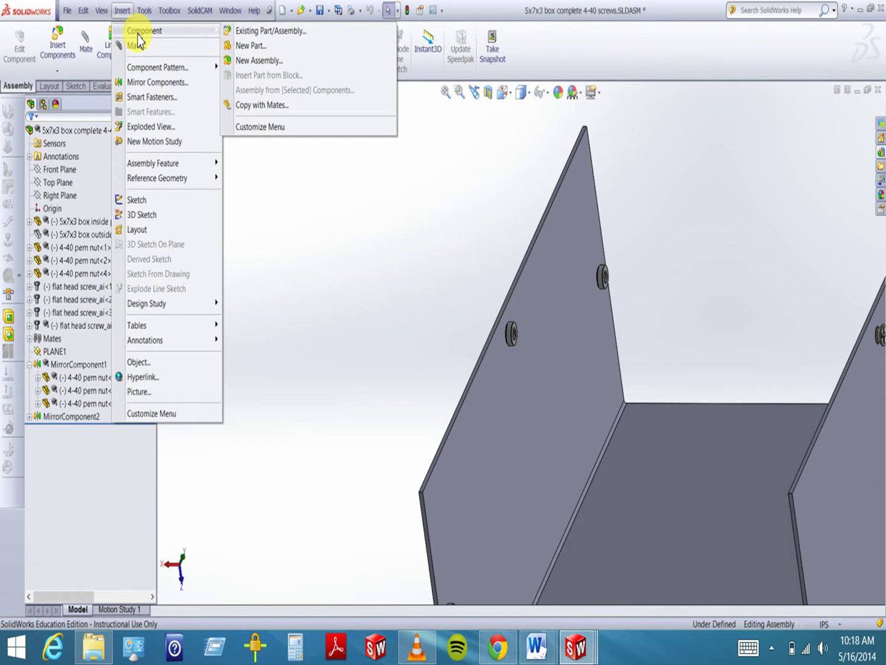
{"action": "left_click", "coordinate": [255, 32]}
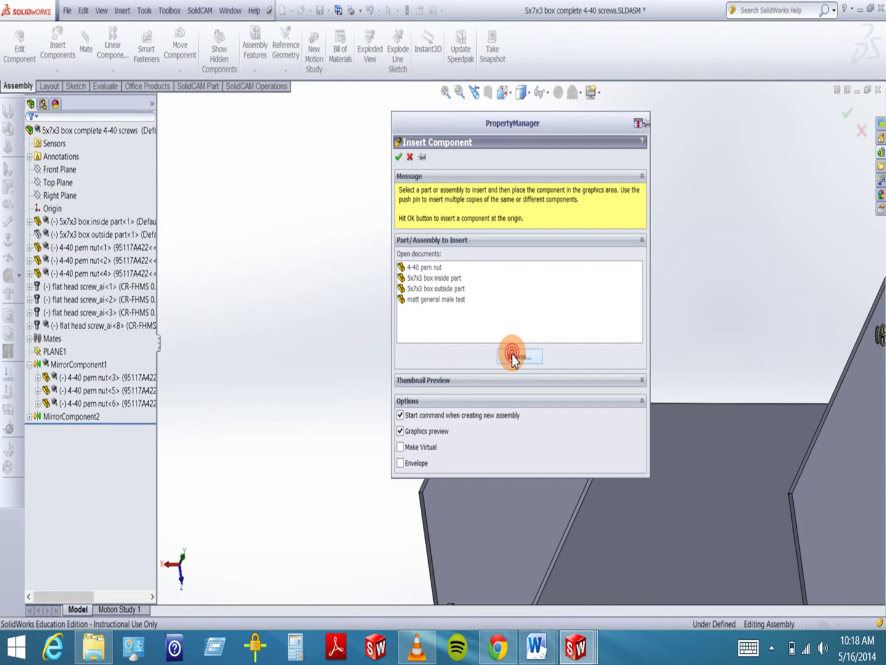
{"action": "left_click", "coordinate": [515, 358]}
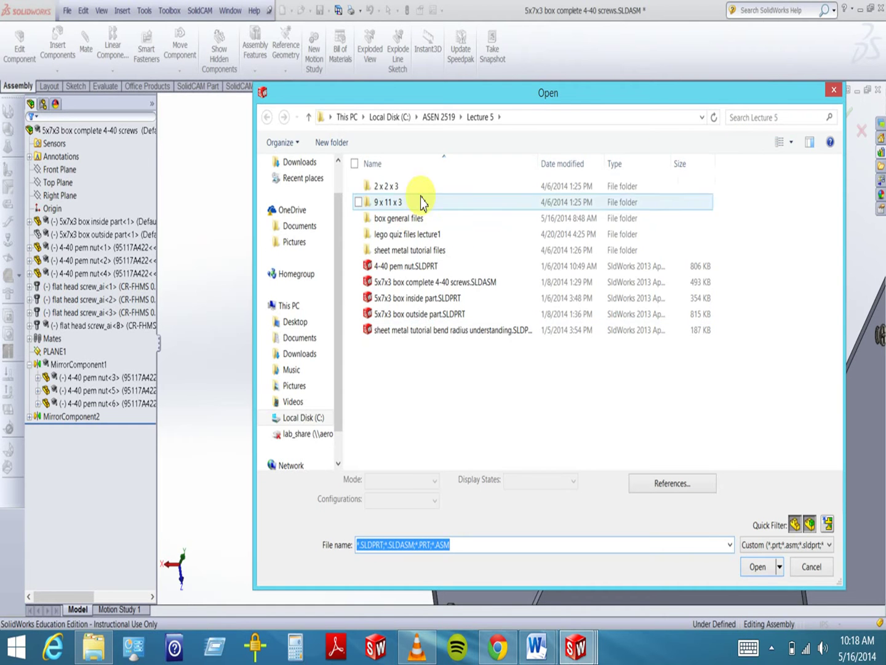
{"action": "left_click", "coordinate": [304, 164]}
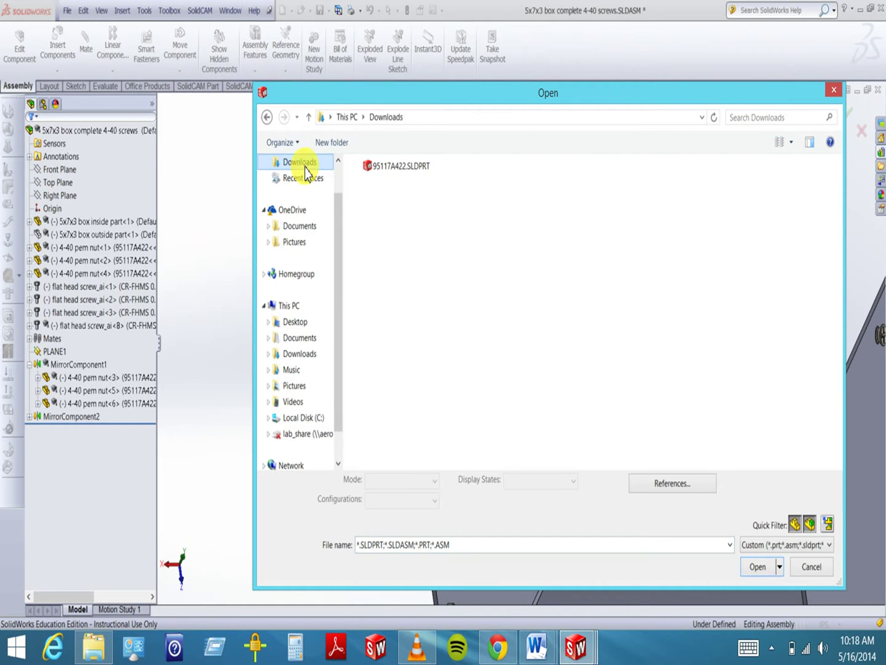
{"action": "double_click", "coordinate": [395, 167]}
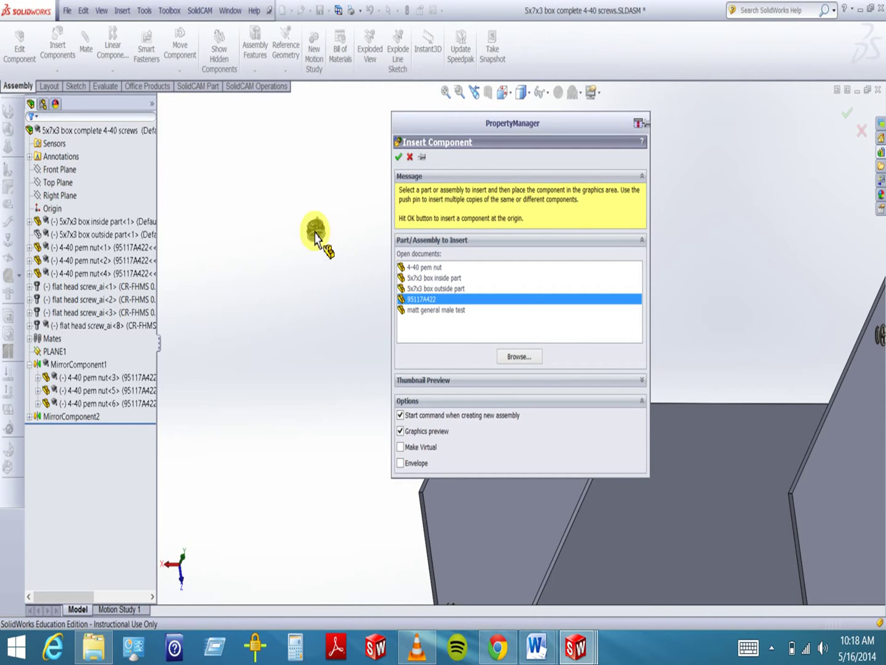
{"action": "left_click", "coordinate": [314, 246]}
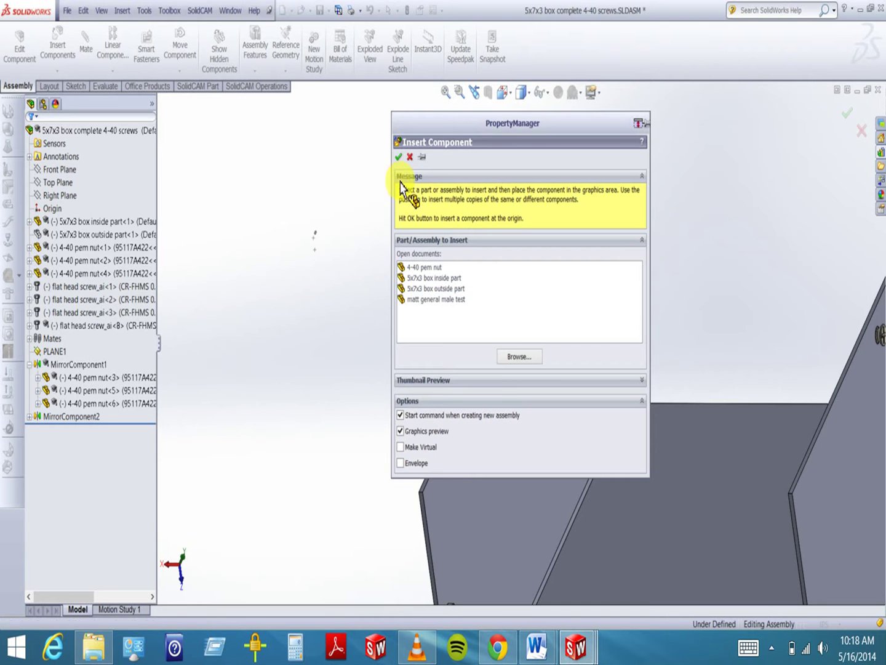
{"action": "left_click", "coordinate": [399, 158]}
Examine the inserted 95117A422 nut up close, including its knurled end and threaded hole.
{"action": "left_click", "coordinate": [459, 92]}
{"action": "left_click_drag", "start_coordinate": [296, 212], "coordinate": [339, 277]}
{"action": "mouse_move", "coordinate": [441, 336]}
{"action": "middle_mouse_down"}
{"action": "mouse_move", "coordinate": [446, 307]}
{"action": "mouse_move", "coordinate": [441, 314]}
{"action": "middle_mouse_up"}
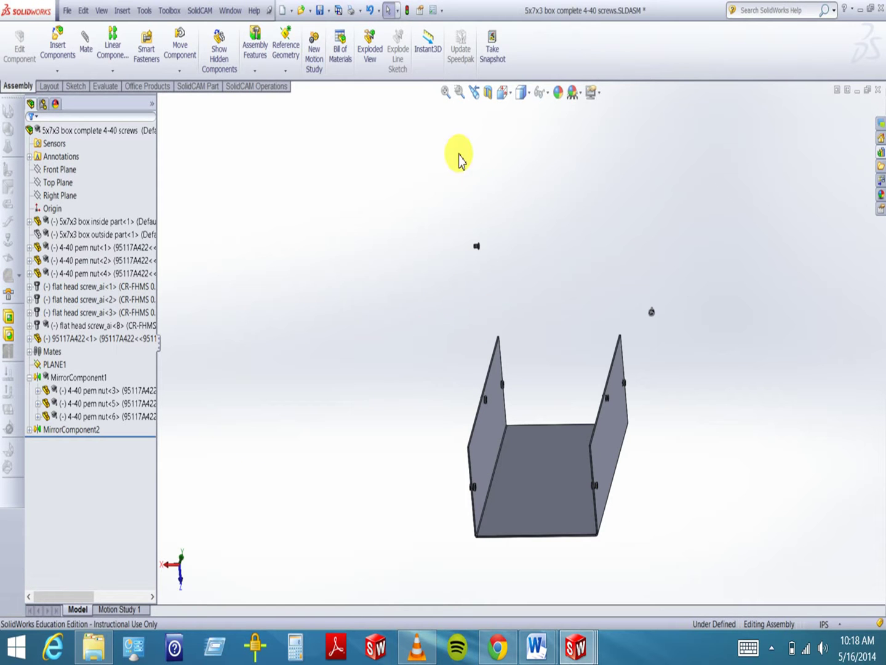
{"action": "left_click", "coordinate": [459, 92]}
{"action": "left_click_drag", "start_coordinate": [657, 303], "coordinate": [675, 336]}
{"action": "left_click", "coordinate": [457, 100]}
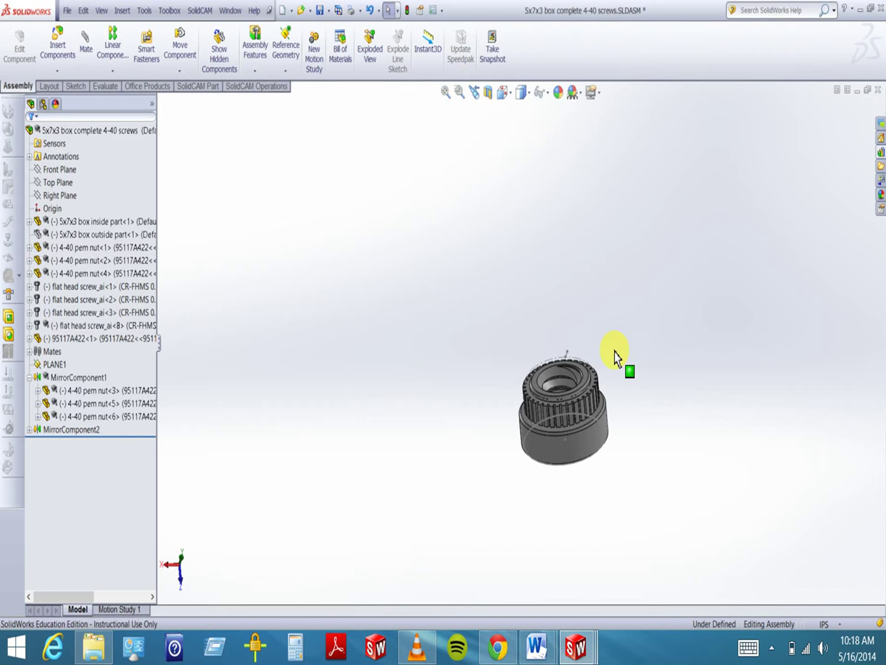
Switch to Chrome, go back to the pem nuts catalog results, and minimize the browser.
{"action": "left_click", "coordinate": [498, 649]}
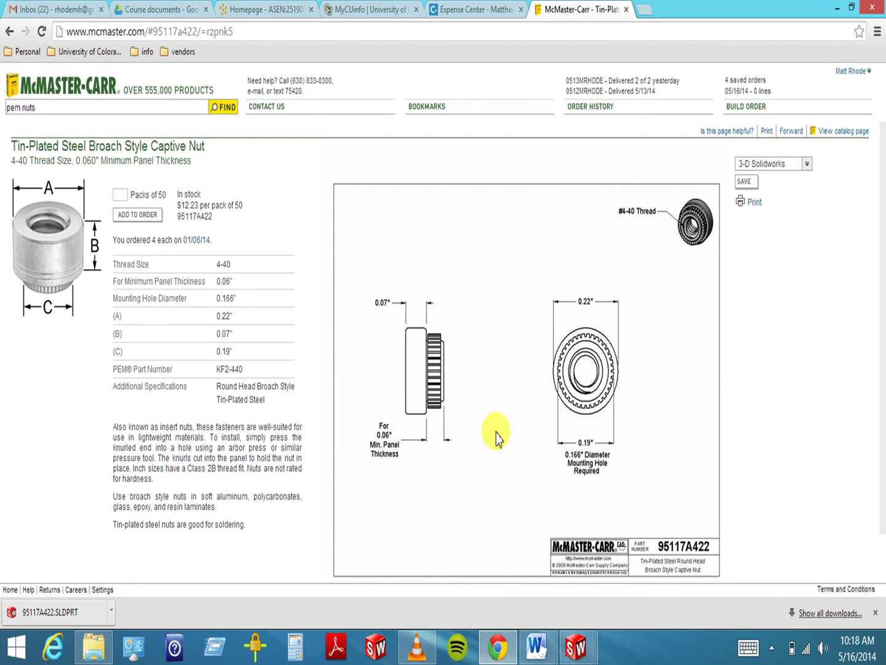
{"action": "left_click", "coordinate": [11, 33]}
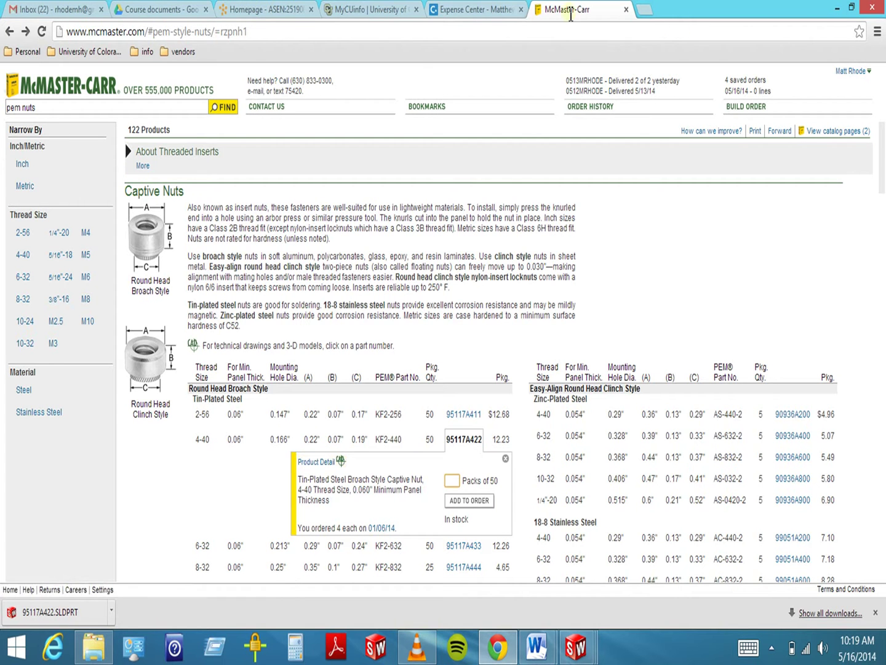
{"action": "left_click", "coordinate": [835, 11]}
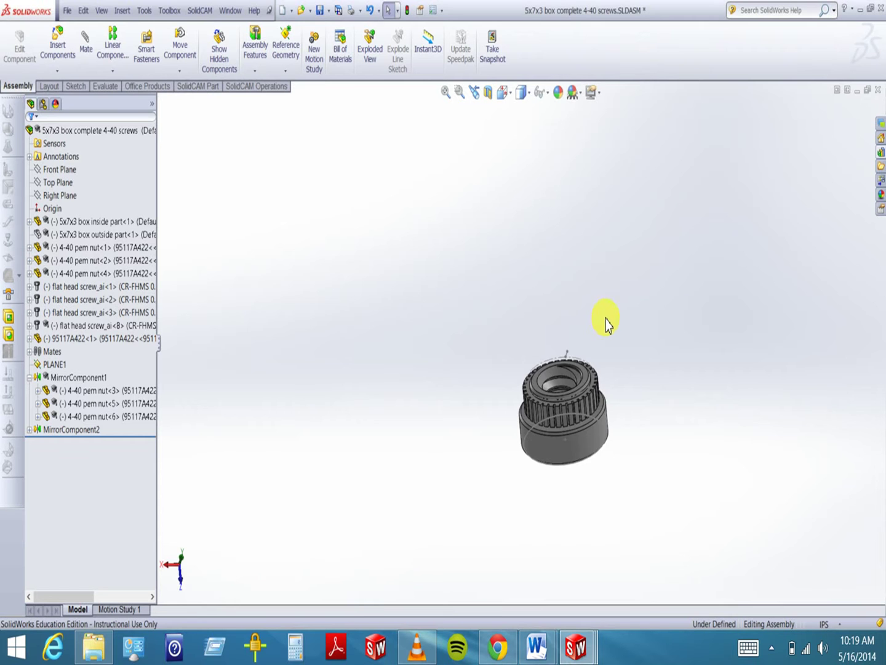
Close the 5x7x3 box assembly without saving its changes, and close the 4-40 pem nut part.
{"action": "scroll", "coordinate": [619, 273], "scroll_direction": "up", "scroll_amount": 3}
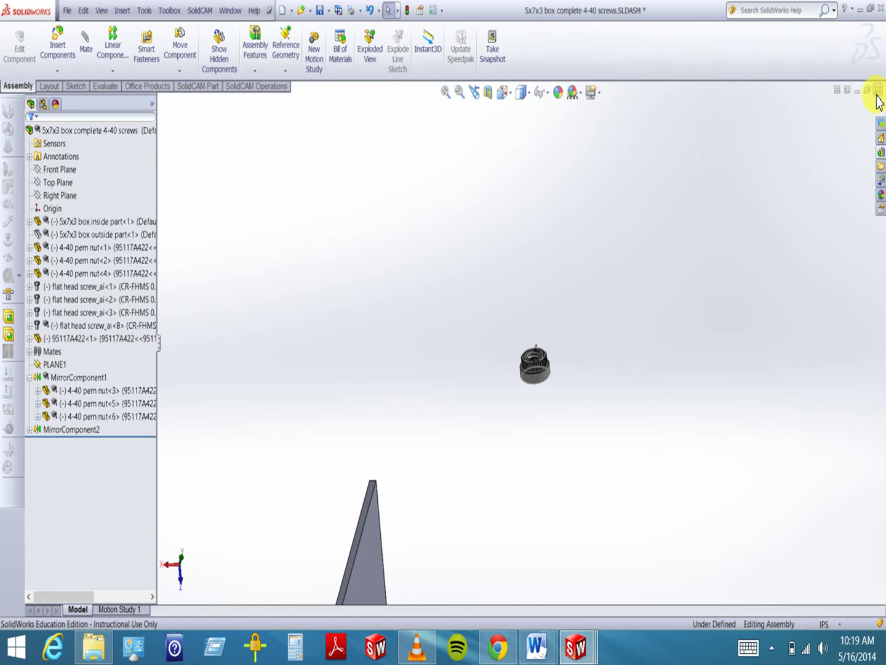
{"action": "left_click", "coordinate": [878, 90]}
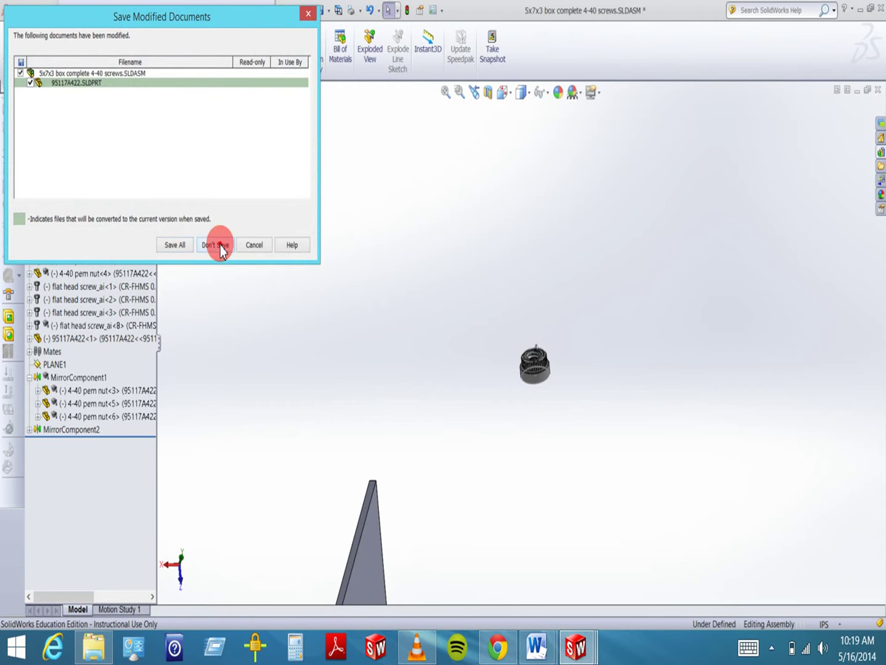
{"action": "left_click", "coordinate": [221, 245]}
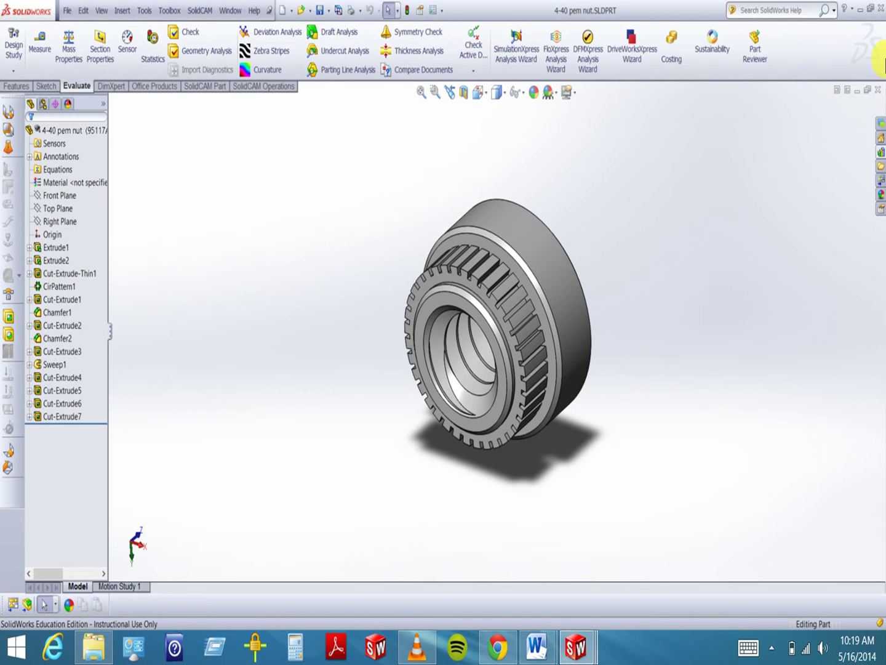
{"action": "left_click", "coordinate": [878, 91]}
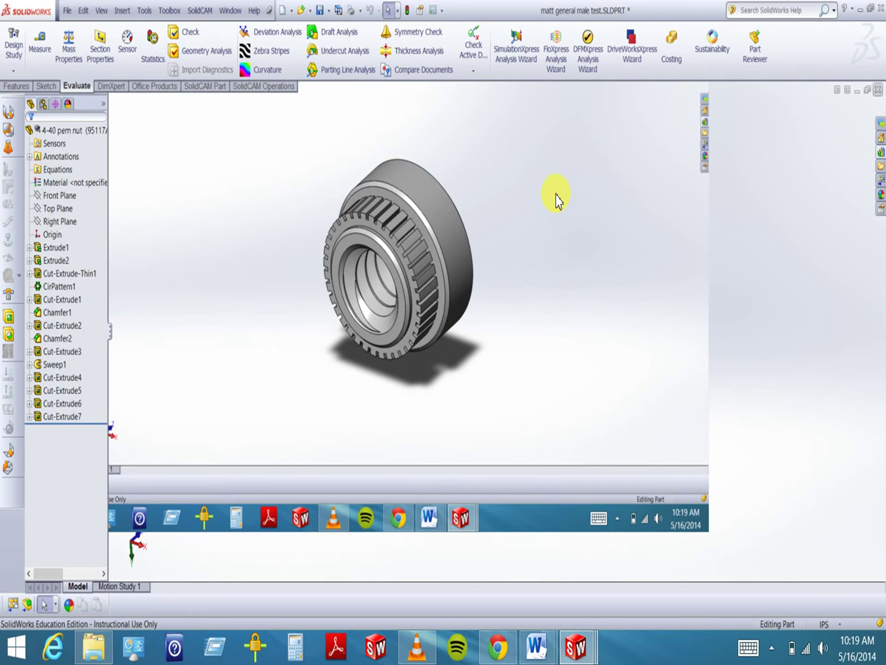
Close the 5x7x3 box outside part drawing and the 5x7x3 box inside part drawing.
{"action": "mouse_move", "coordinate": [588, 654]}
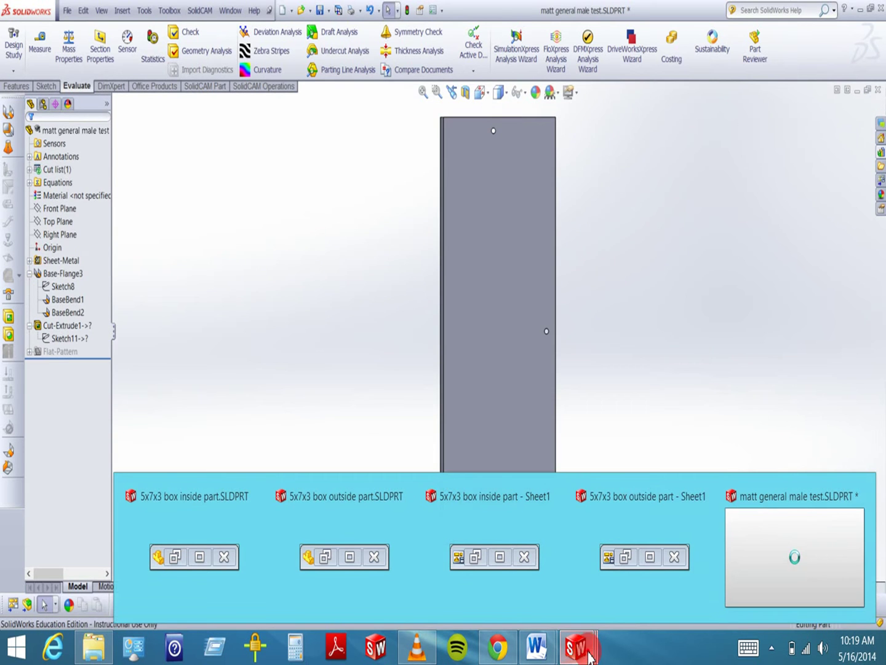
{"action": "mouse_move", "coordinate": [675, 544]}
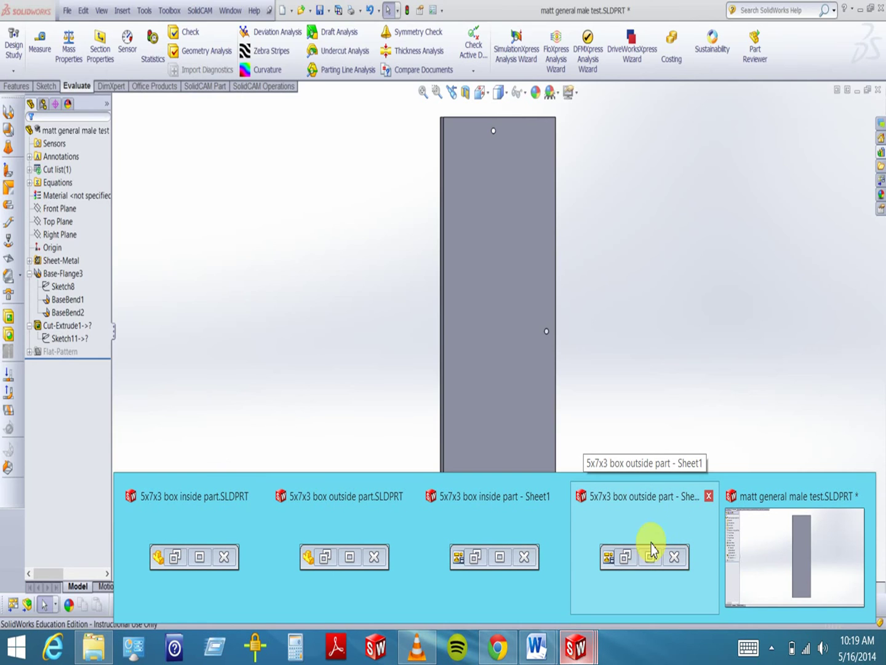
{"action": "left_click", "coordinate": [709, 496]}
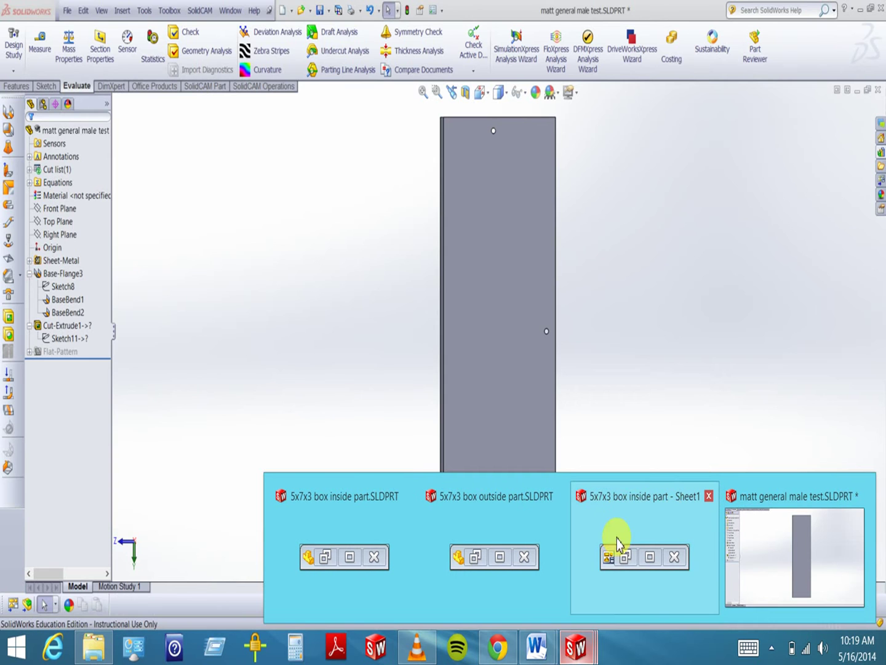
{"action": "mouse_move", "coordinate": [709, 504]}
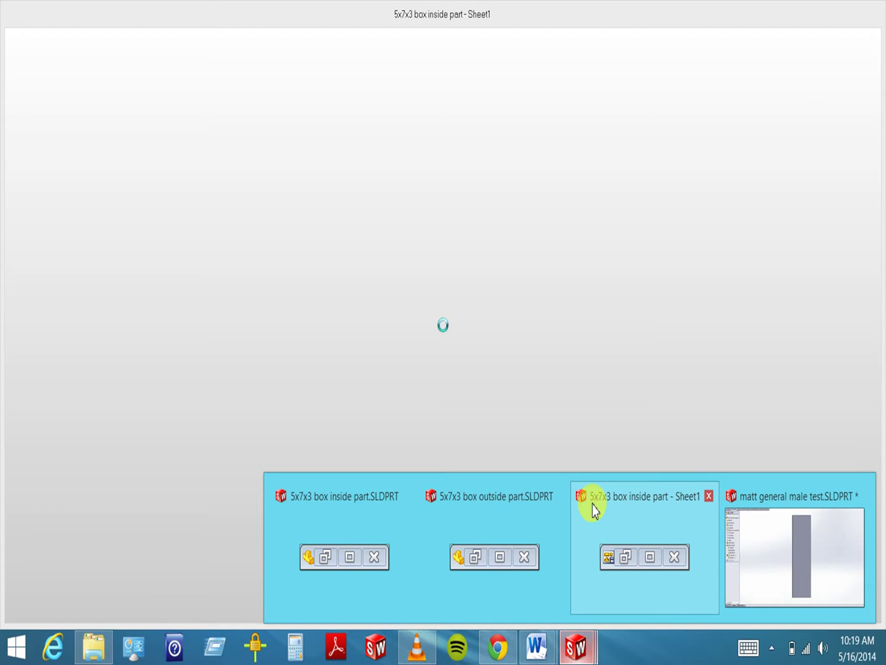
{"action": "mouse_move", "coordinate": [545, 505]}
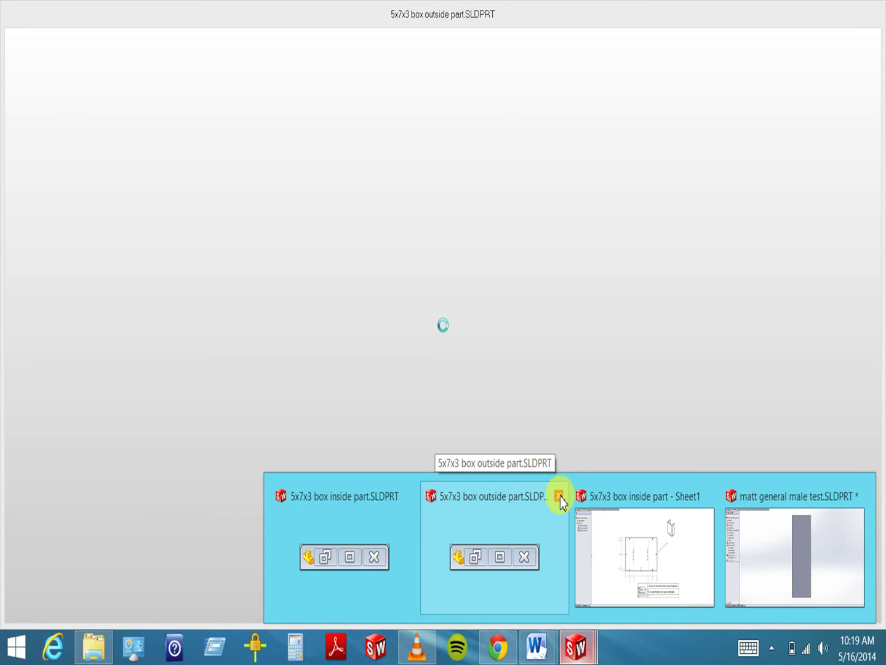
{"action": "left_click", "coordinate": [643, 497]}
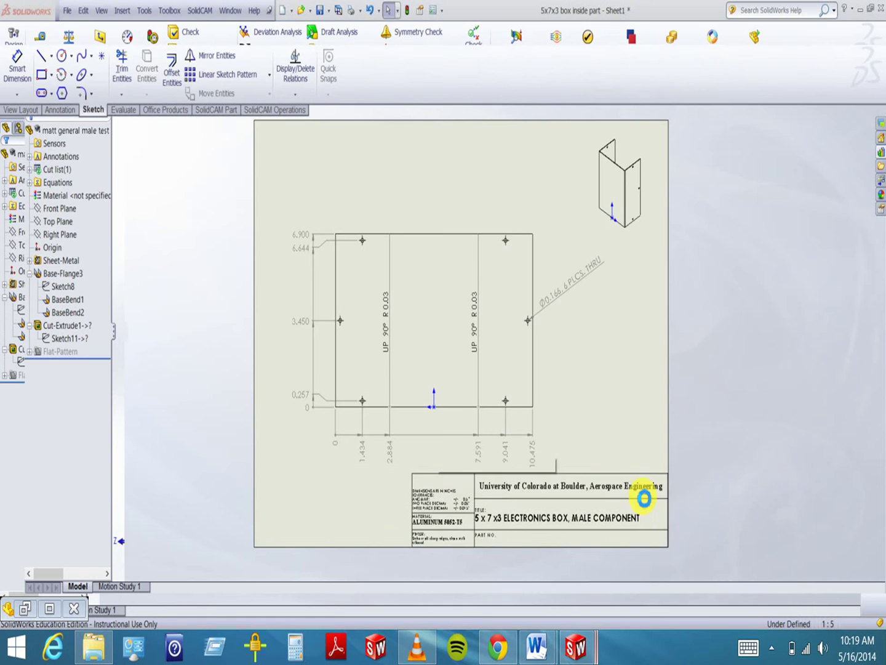
{"action": "left_click", "coordinate": [483, 352]}
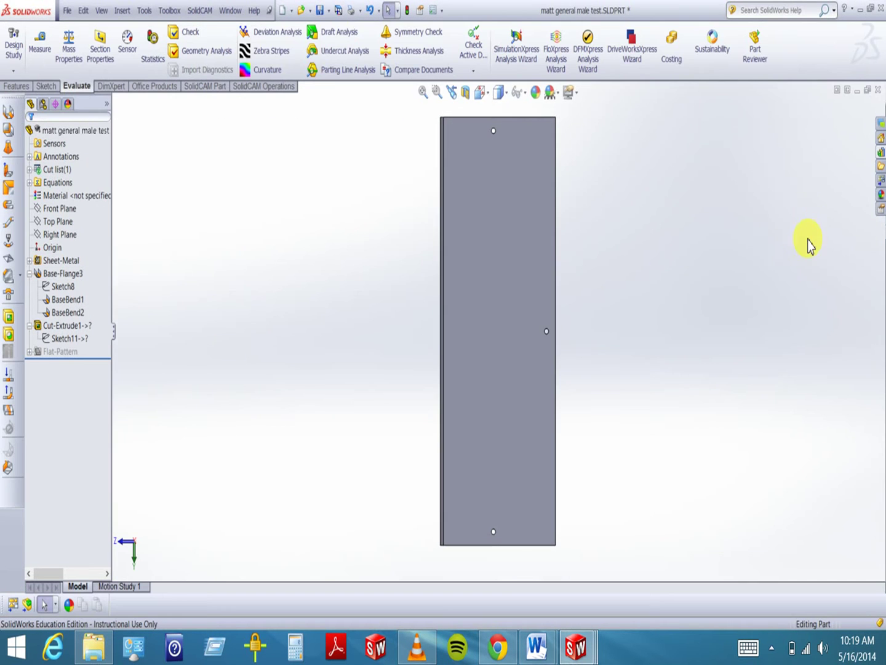
Close the minimized 5x7x3 box outside part model and return to the matt general male test part.
{"action": "mouse_move", "coordinate": [576, 646]}
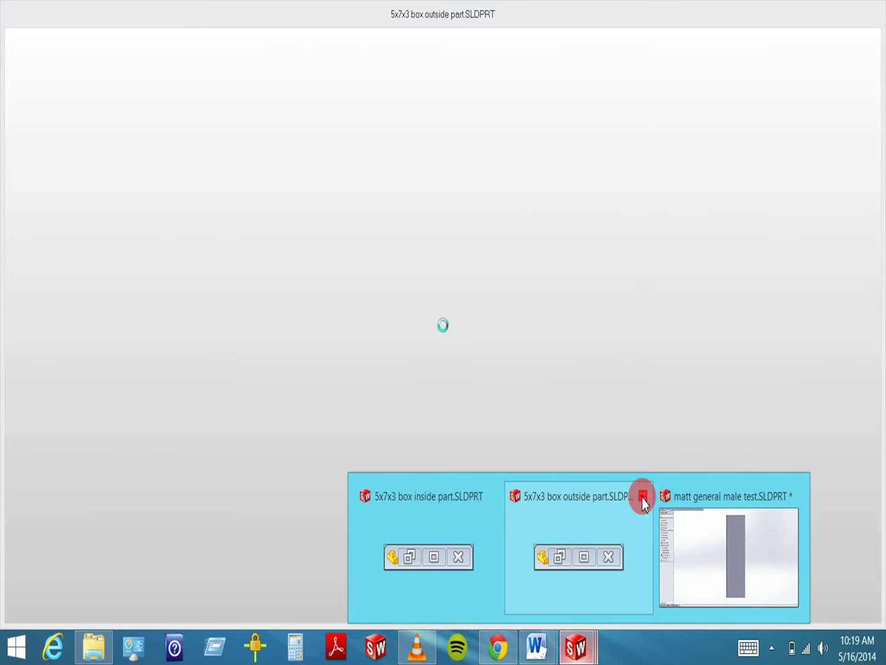
{"action": "left_click", "coordinate": [643, 497]}
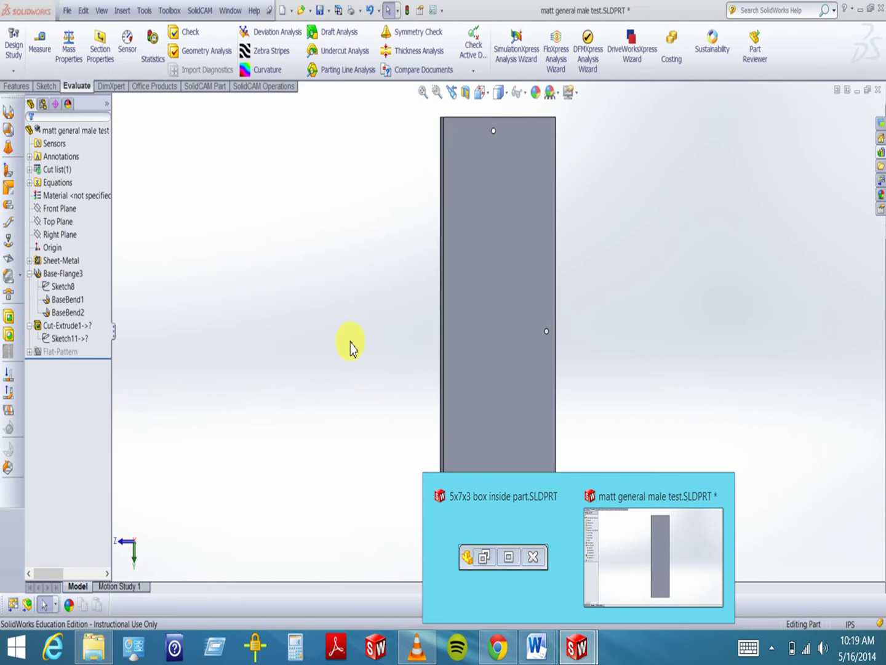
{"action": "left_click", "coordinate": [349, 346]}
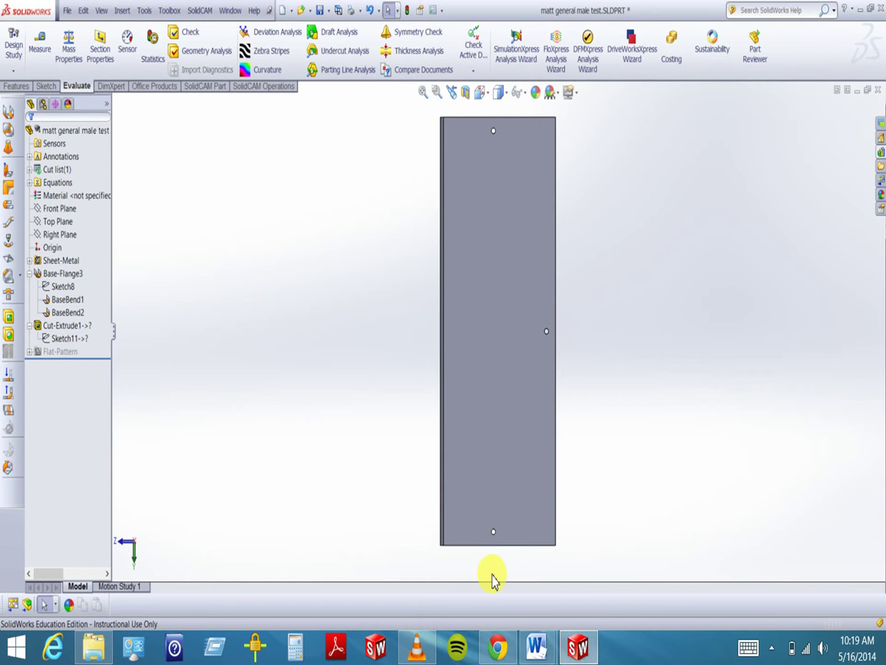
{"action": "left_click", "coordinate": [421, 647]}
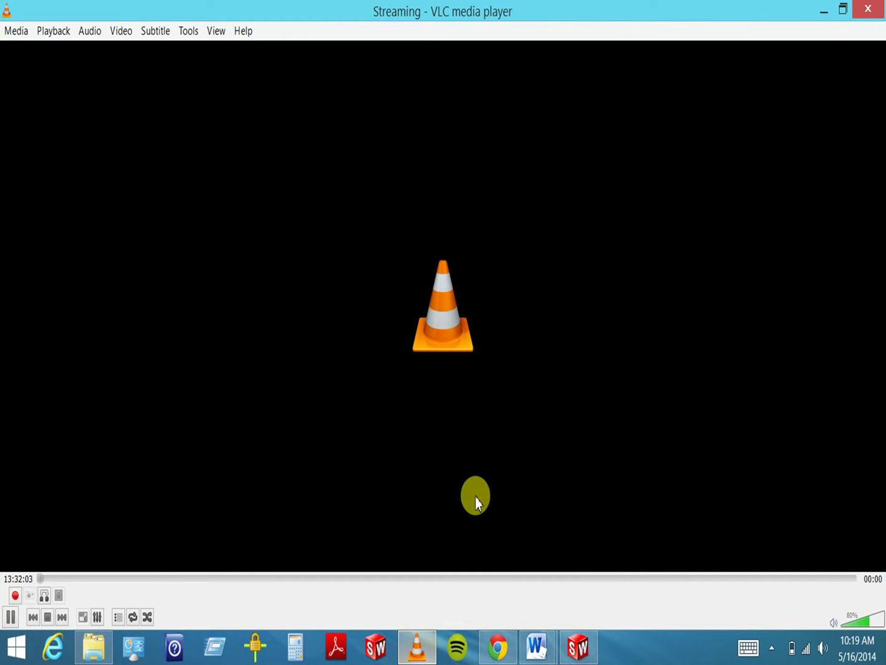
{"action": "left_click", "coordinate": [824, 13]}
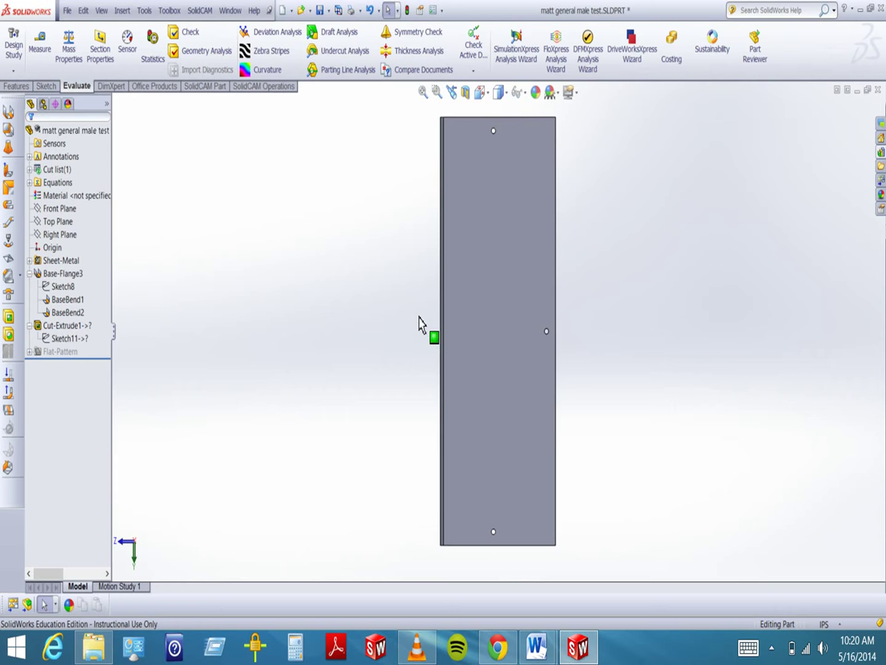
Open the 5x7x3 box complete 4-40 screws assembly plus the 5x7x3 box inside part and outside part from the ASEN 2519 Lecture 5 folder.
{"action": "left_click", "coordinate": [69, 11]}
{"action": "left_click", "coordinate": [72, 24]}
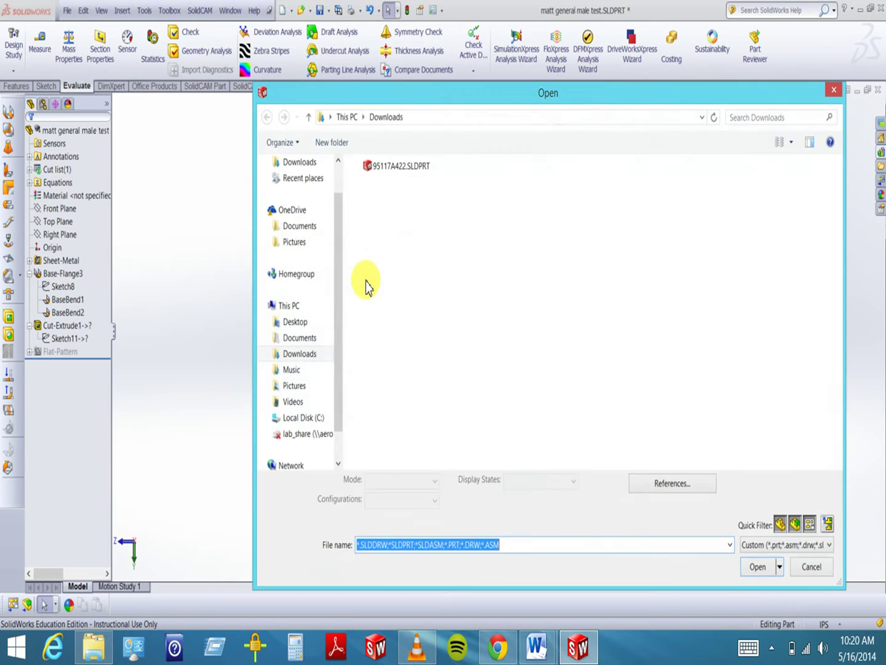
{"action": "left_click_drag", "start_coordinate": [338, 406], "coordinate": [339, 333]}
{"action": "left_click", "coordinate": [302, 183]}
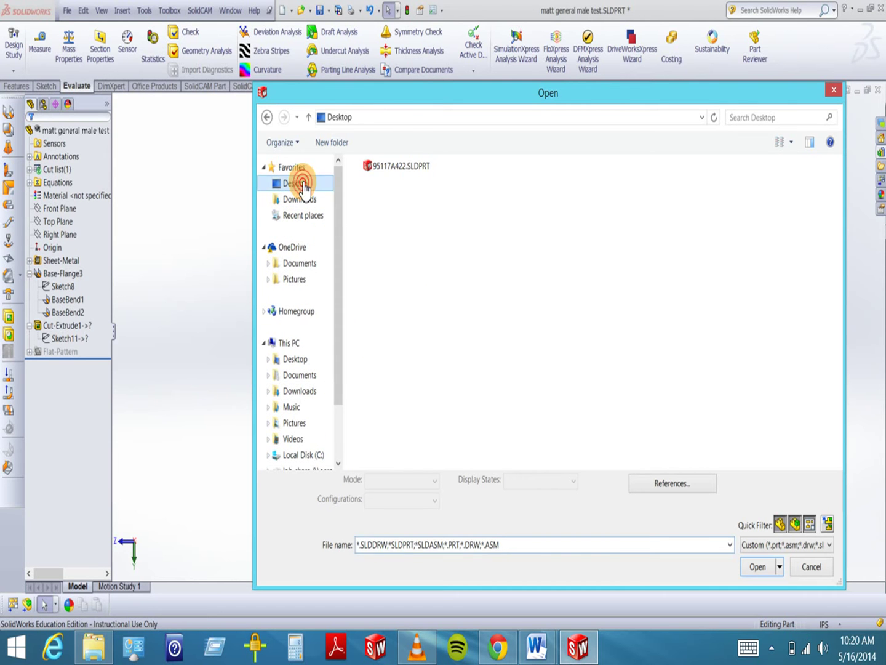
{"action": "double_click", "coordinate": [395, 289]}
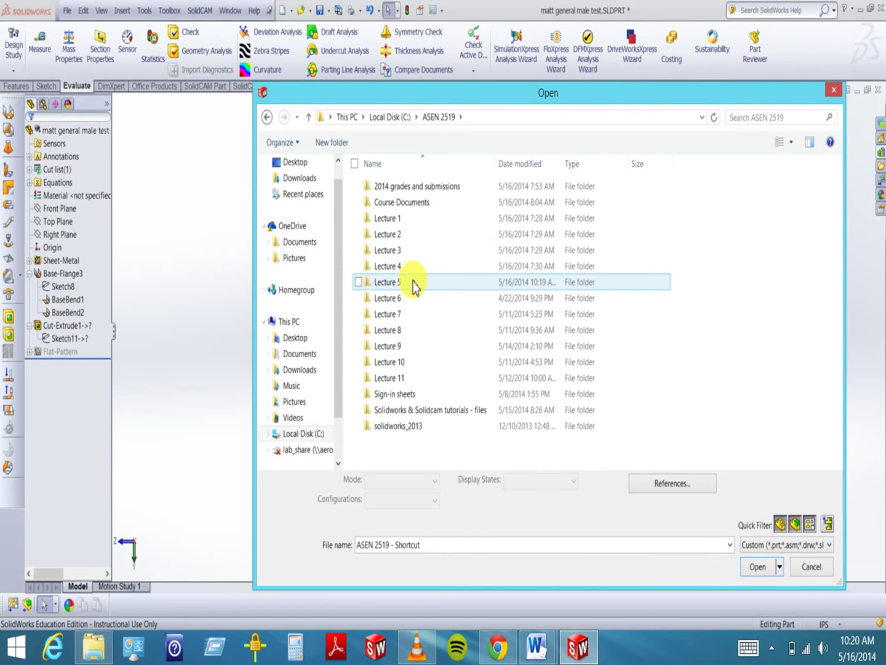
{"action": "double_click", "coordinate": [404, 282]}
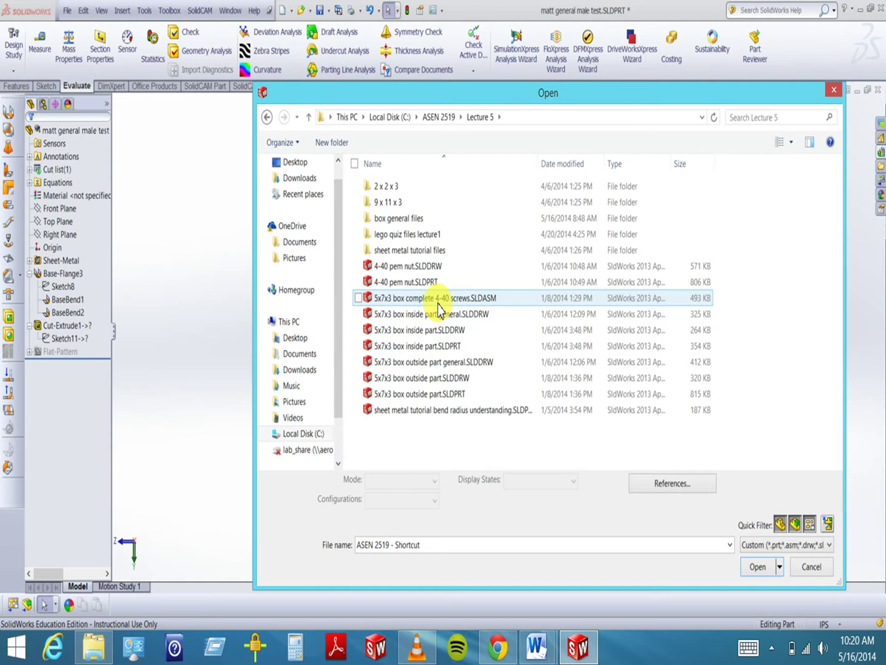
{"action": "left_click", "coordinate": [425, 298]}
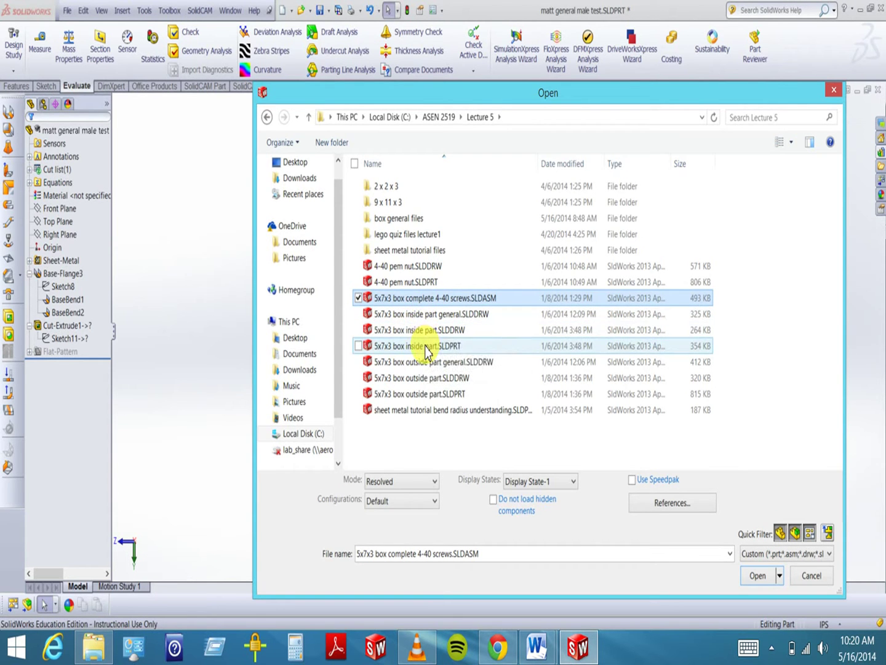
{"action": "left_click", "coordinate": [427, 346], "text": "ctrl"}
{"action": "left_click", "coordinate": [429, 395], "text": "ctrl"}
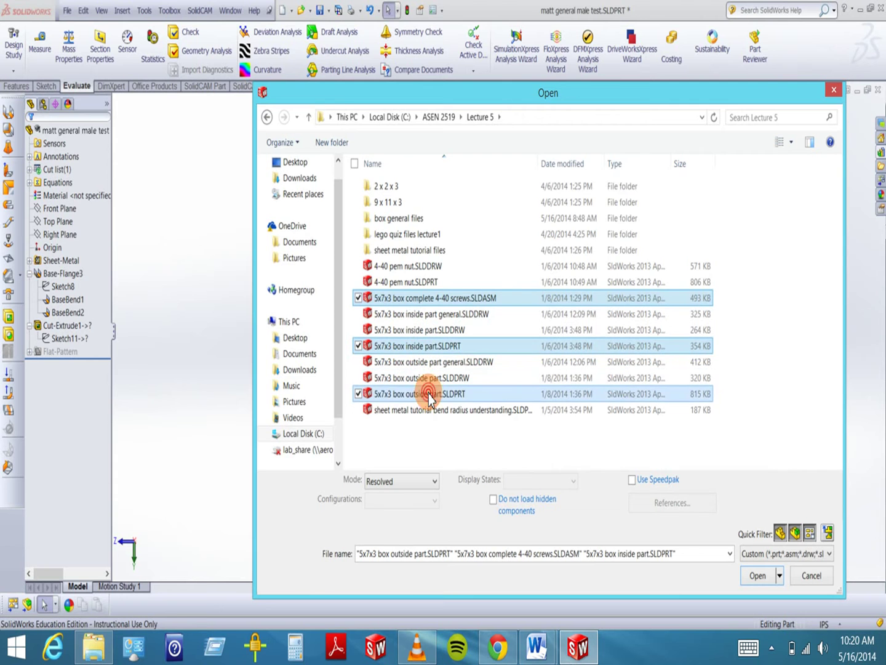
{"action": "left_click", "coordinate": [760, 577]}
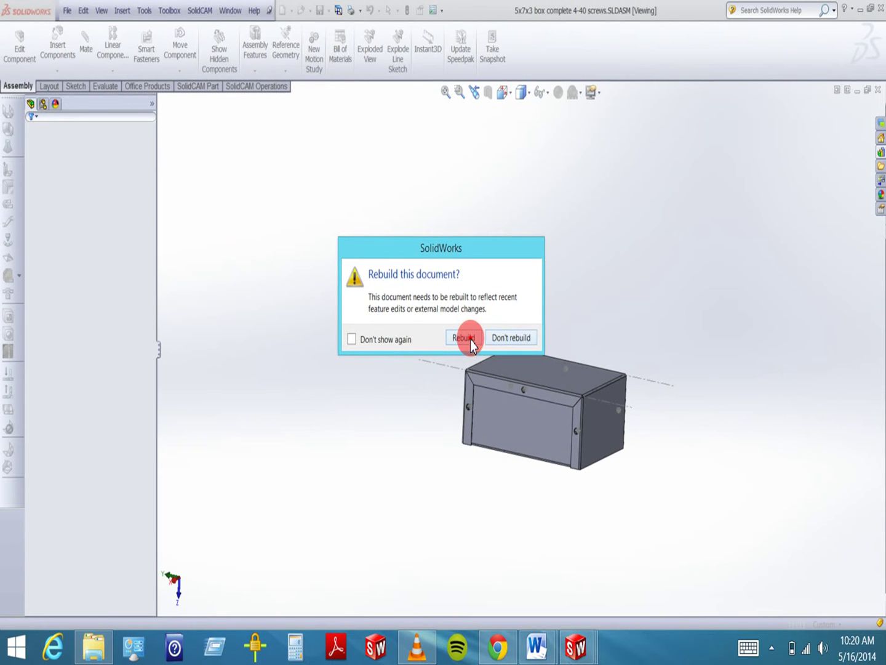
Rebuild the opened box assembly, maximize its window and zoom in on the box.
{"action": "left_click", "coordinate": [470, 340]}
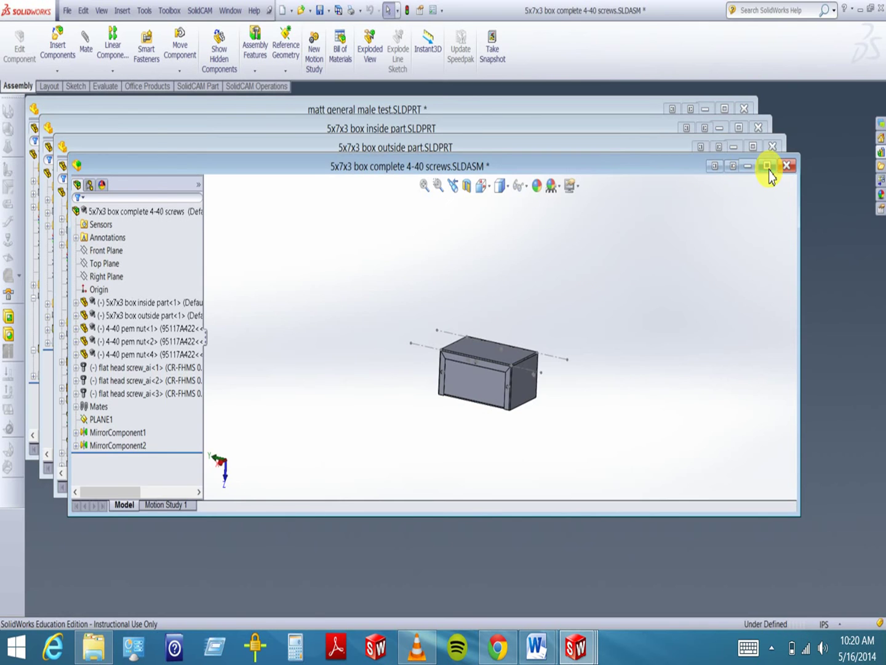
{"action": "left_click", "coordinate": [767, 165]}
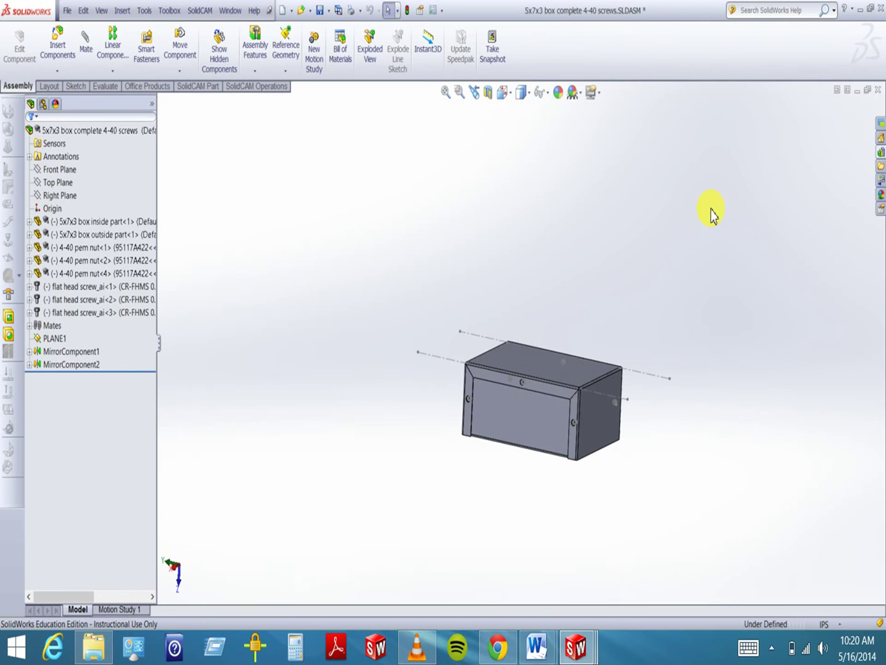
{"action": "left_click", "coordinate": [459, 91]}
{"action": "left_click_drag", "start_coordinate": [424, 335], "coordinate": [639, 500]}
{"action": "key", "text": "Escape"}
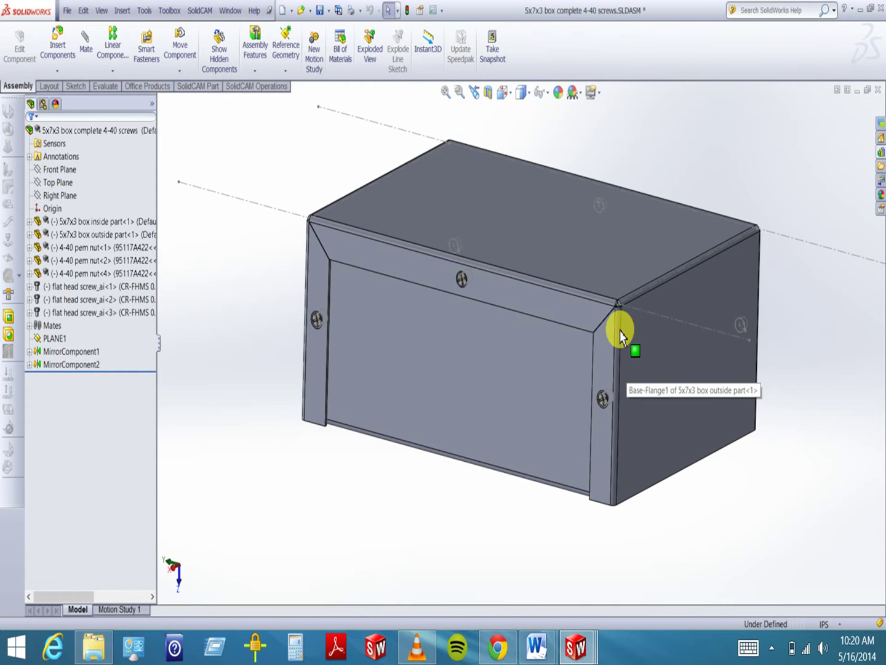
Switch to the 5x7x3 box inside part and examine the screw holes in its two flanges up close.
{"action": "left_click", "coordinate": [232, 12]}
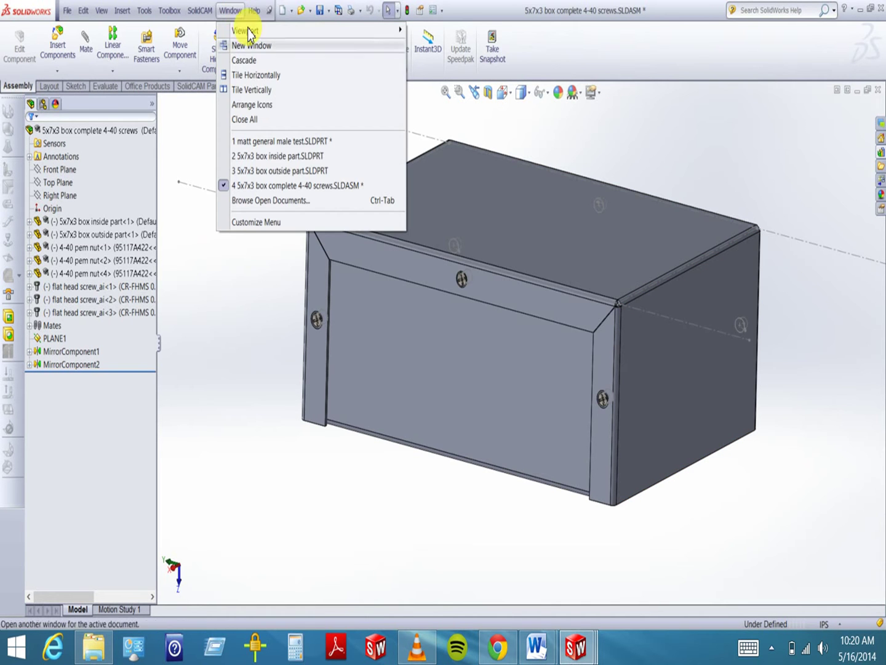
{"action": "left_click", "coordinate": [275, 156]}
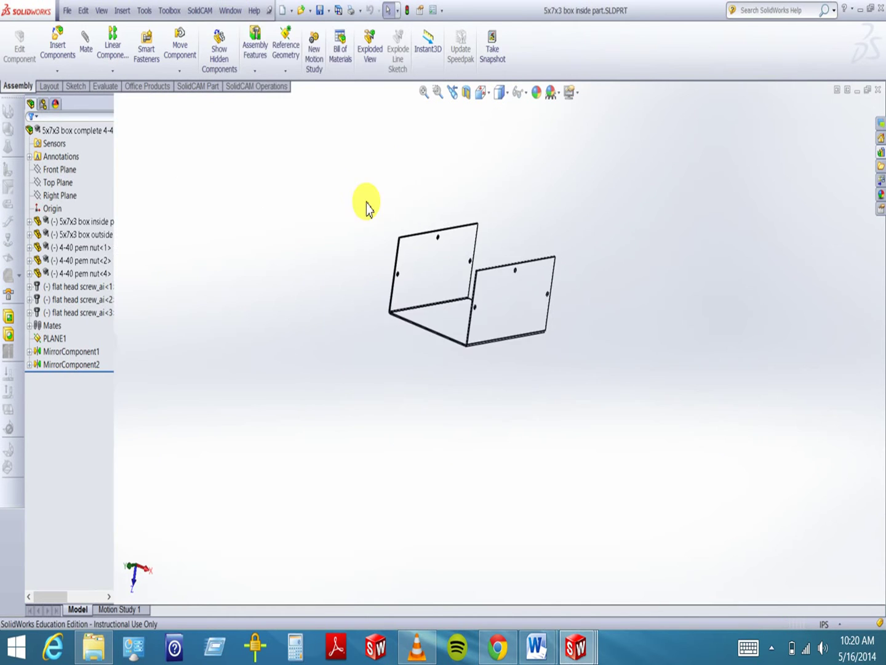
{"action": "middle_click_drag", "start_coordinate": [469, 291], "coordinate": [459, 342]}
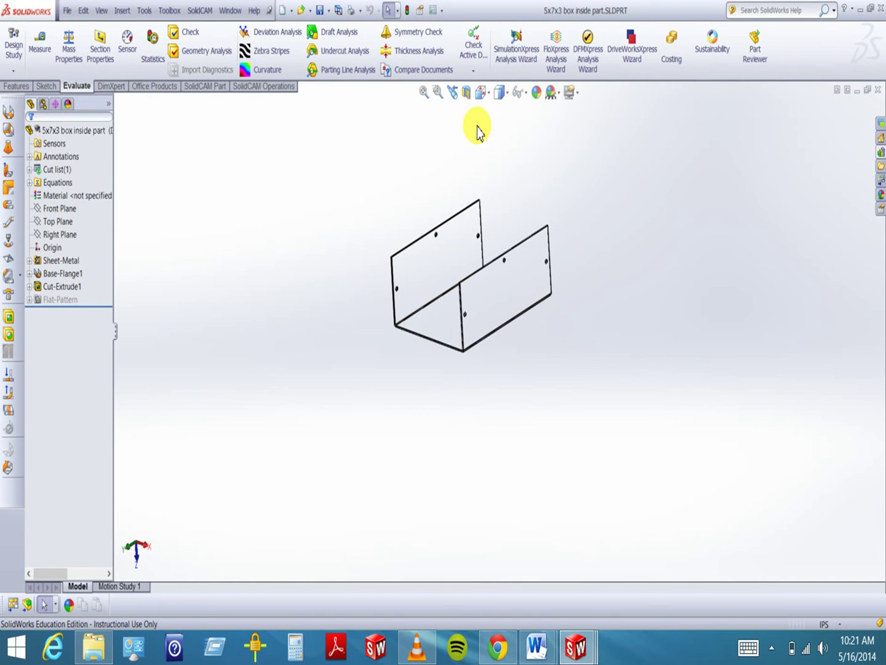
{"action": "left_click", "coordinate": [439, 92]}
{"action": "left_click_drag", "start_coordinate": [487, 190], "coordinate": [545, 323]}
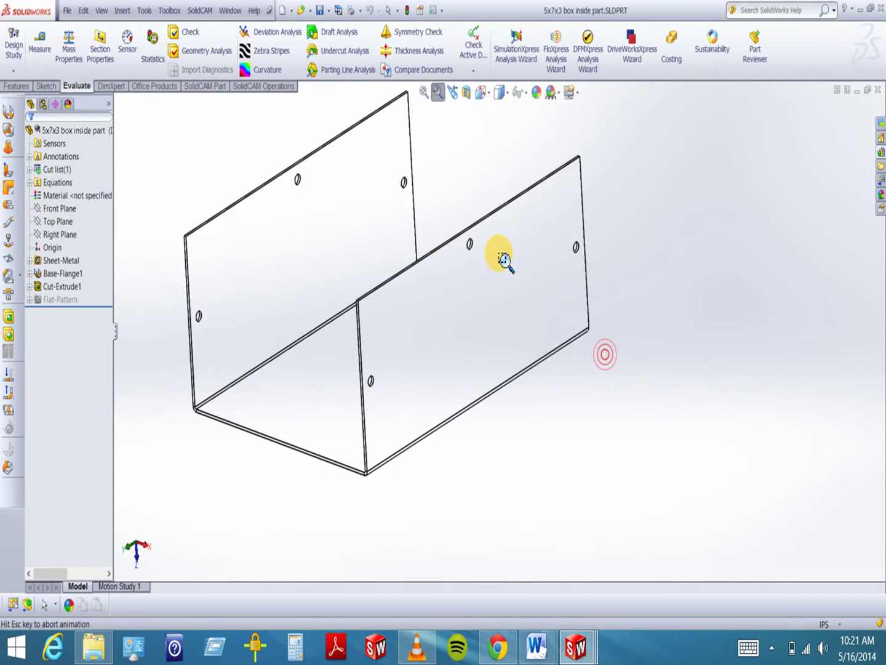
{"action": "left_click", "coordinate": [435, 98]}
Return to the 5x7x3 box assembly and hide the outside part.
{"action": "left_click", "coordinate": [234, 10]}
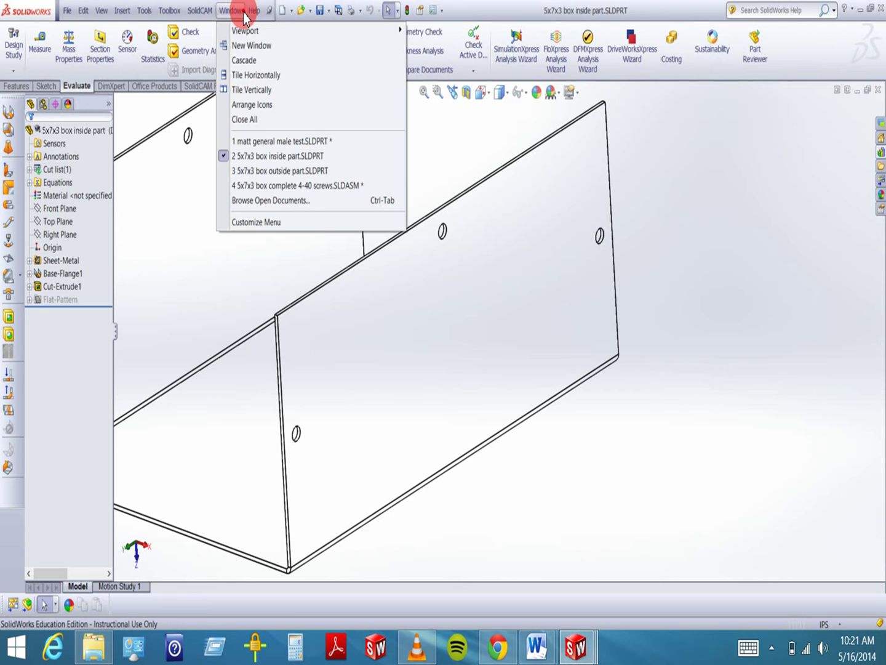
{"action": "left_click", "coordinate": [284, 186]}
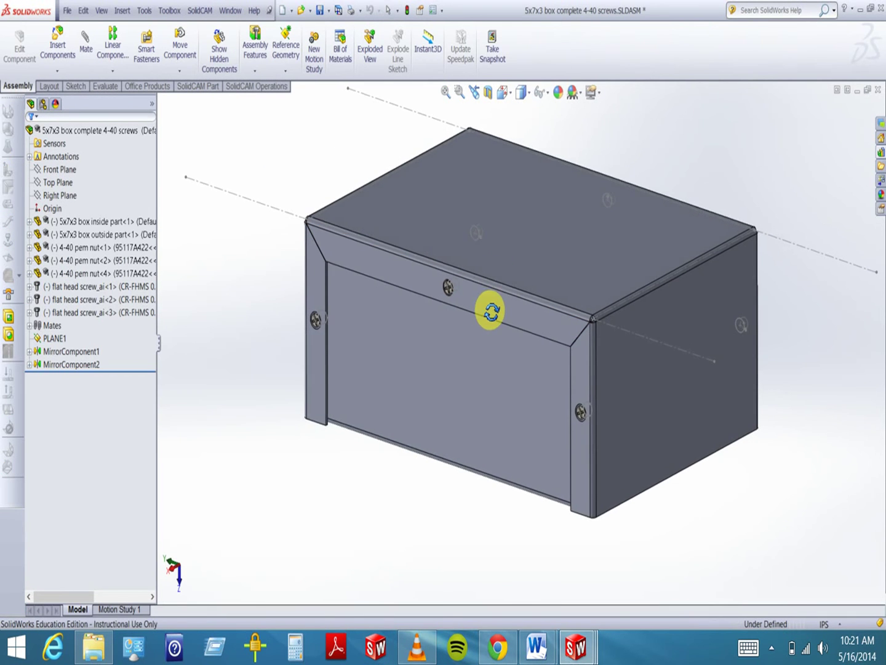
{"action": "left_click", "coordinate": [541, 262]}
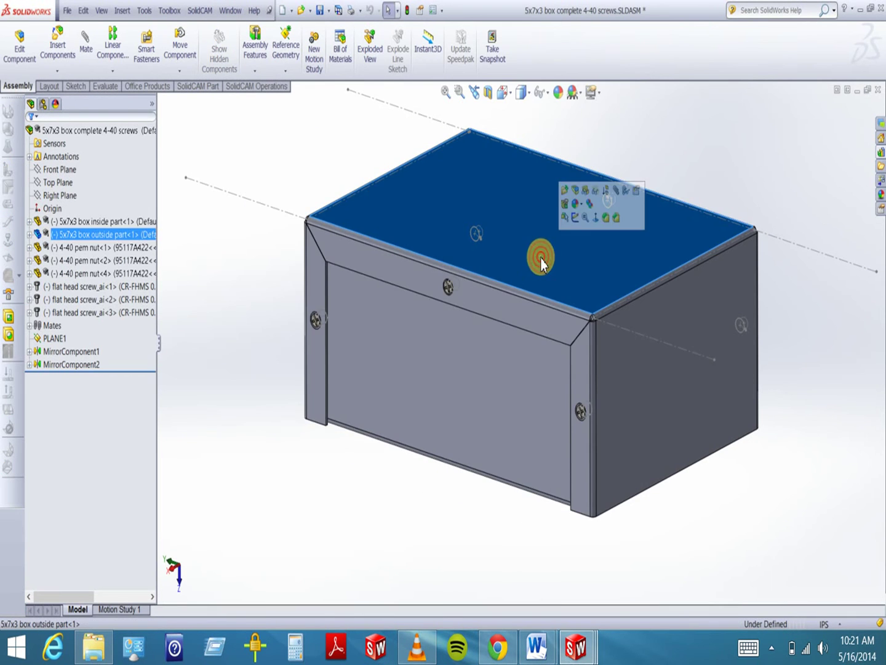
{"action": "right_click", "coordinate": [109, 235]}
{"action": "left_click", "coordinate": [134, 212]}
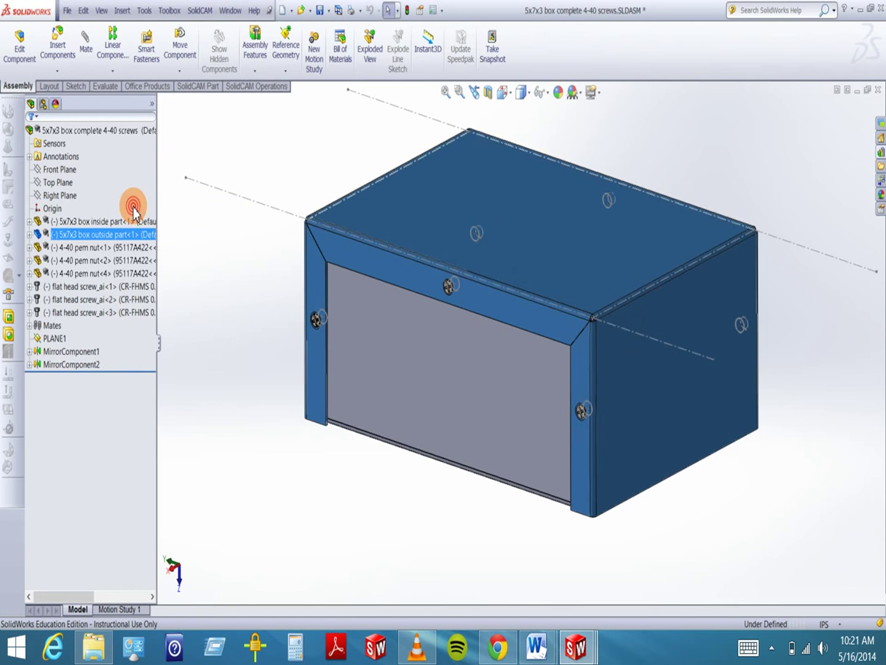
Inspect the pem nuts and screws on both flanges of the inside part from several angles.
{"action": "middle_click_drag", "start_coordinate": [522, 258], "coordinate": [461, 298]}
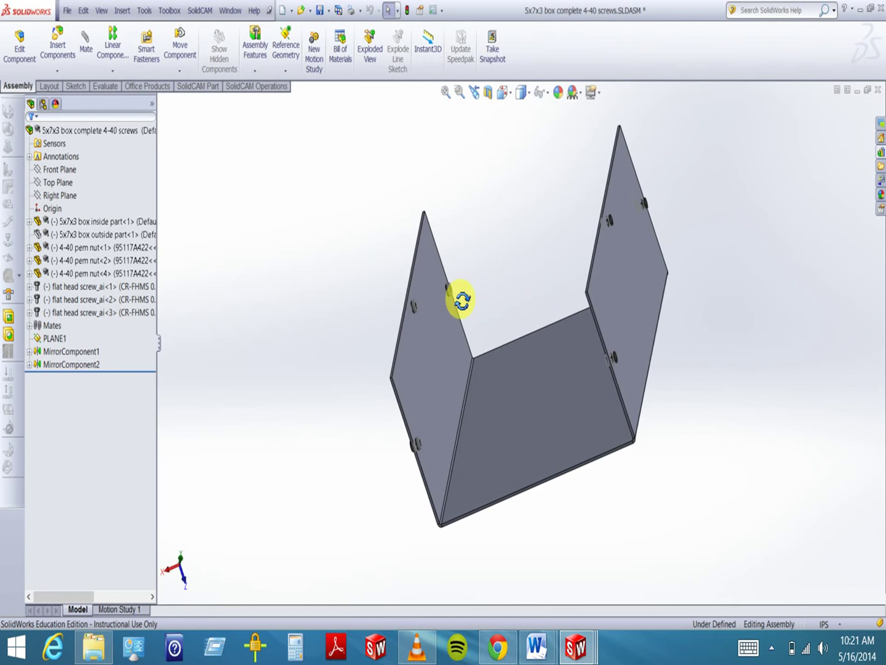
{"action": "middle_click_drag", "start_coordinate": [463, 372], "coordinate": [487, 221]}
{"action": "middle_click_drag", "start_coordinate": [707, 381], "coordinate": [552, 466]}
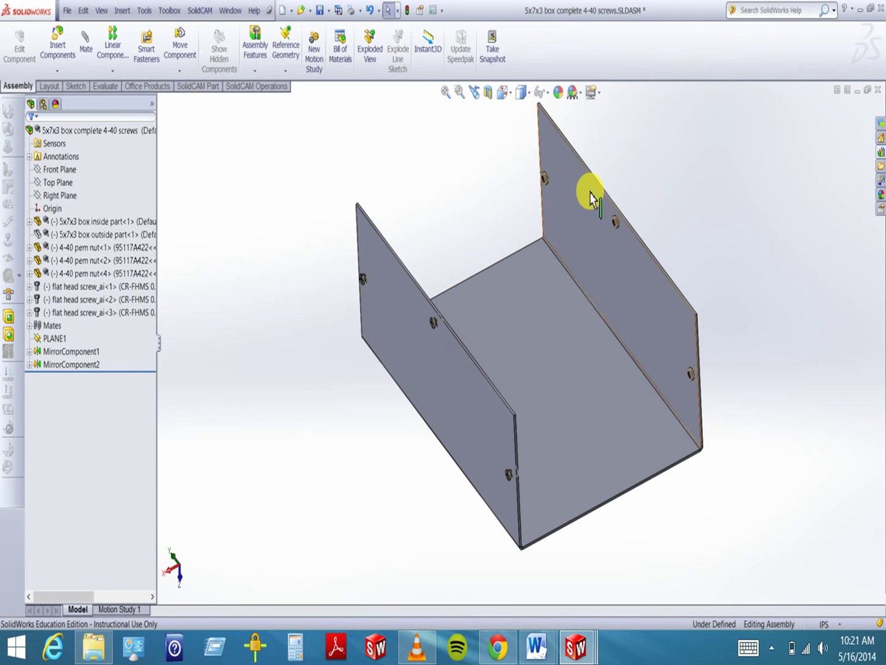
{"action": "middle_click_drag", "start_coordinate": [706, 271], "coordinate": [439, 308]}
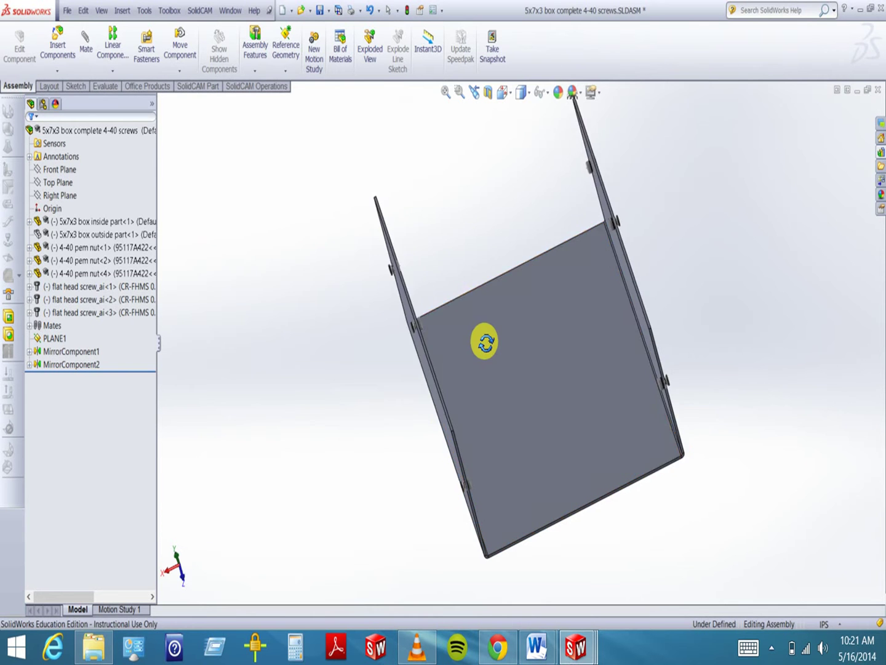
{"action": "key", "text": "ctrl+7"}
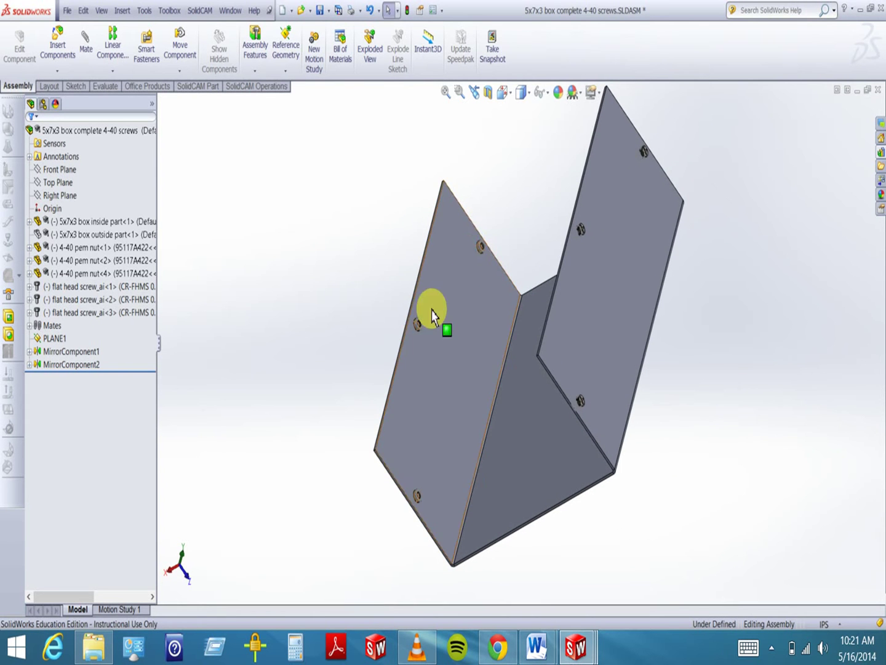
{"action": "middle_click_drag", "start_coordinate": [437, 421], "coordinate": [502, 422]}
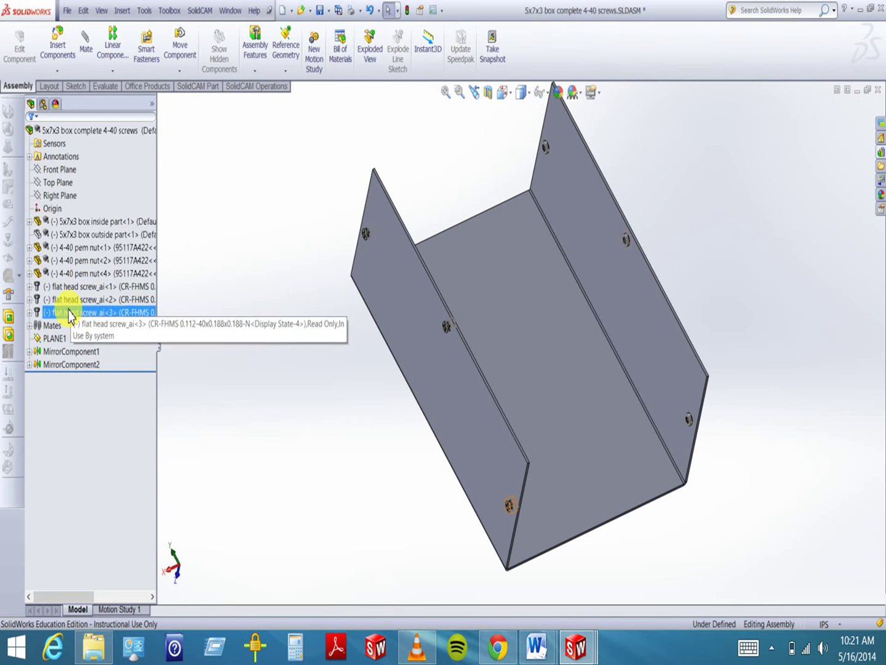
Highlight individual 4-40 pem nuts and flat head screws from the component list to locate them on the box.
{"action": "left_click", "coordinate": [74, 249]}
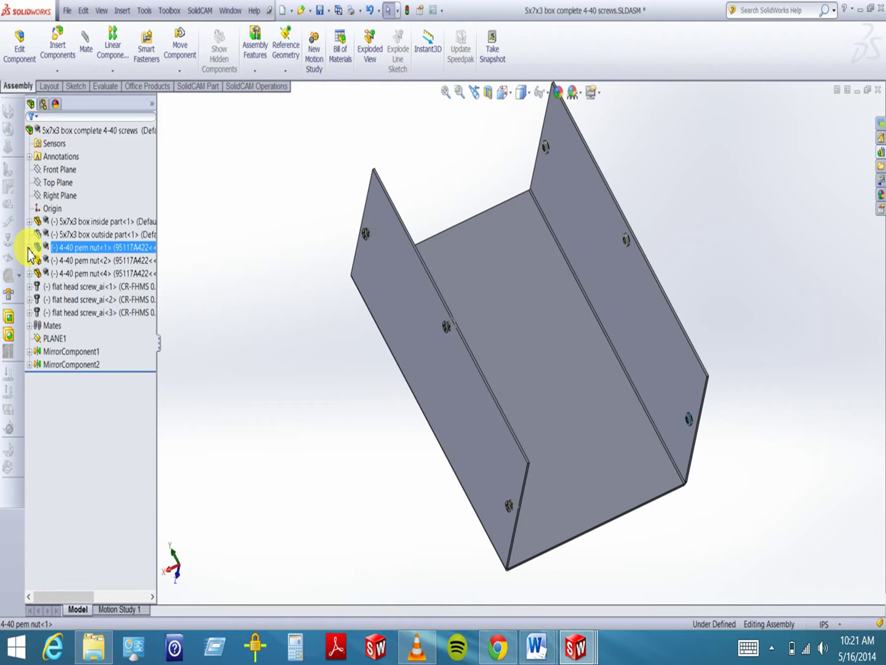
{"action": "left_click", "coordinate": [68, 260]}
{"action": "left_click", "coordinate": [68, 274], "text": "ctrl"}
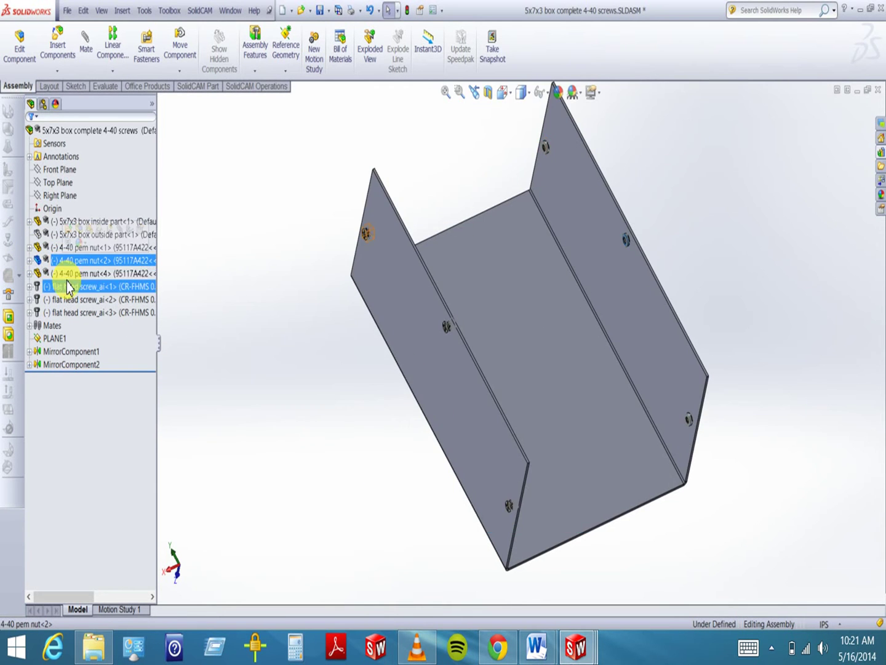
{"action": "left_click", "coordinate": [68, 261], "text": "ctrl"}
{"action": "left_click", "coordinate": [77, 299], "text": "ctrl"}
Select the MirrorComponent1 feature and examine its mirrored pem nuts on the flange from several angles.
{"action": "left_click", "coordinate": [70, 351]}
{"action": "middle_click_drag", "start_coordinate": [309, 346], "coordinate": [251, 348]}
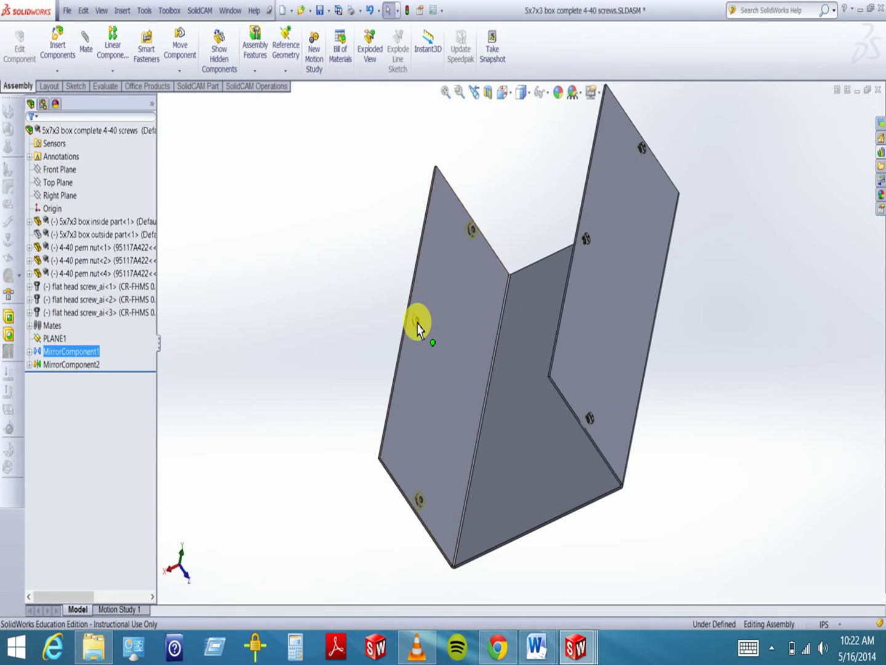
{"action": "middle_click_drag", "start_coordinate": [197, 372], "coordinate": [268, 372]}
{"action": "middle_click_drag", "start_coordinate": [394, 411], "coordinate": [316, 411]}
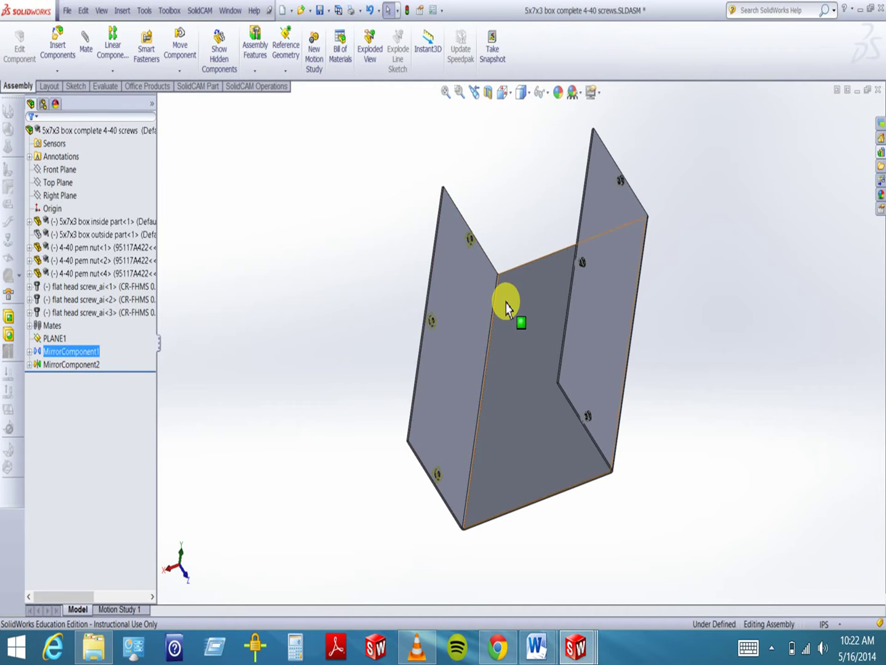
{"action": "middle_click_drag", "start_coordinate": [447, 418], "coordinate": [580, 479]}
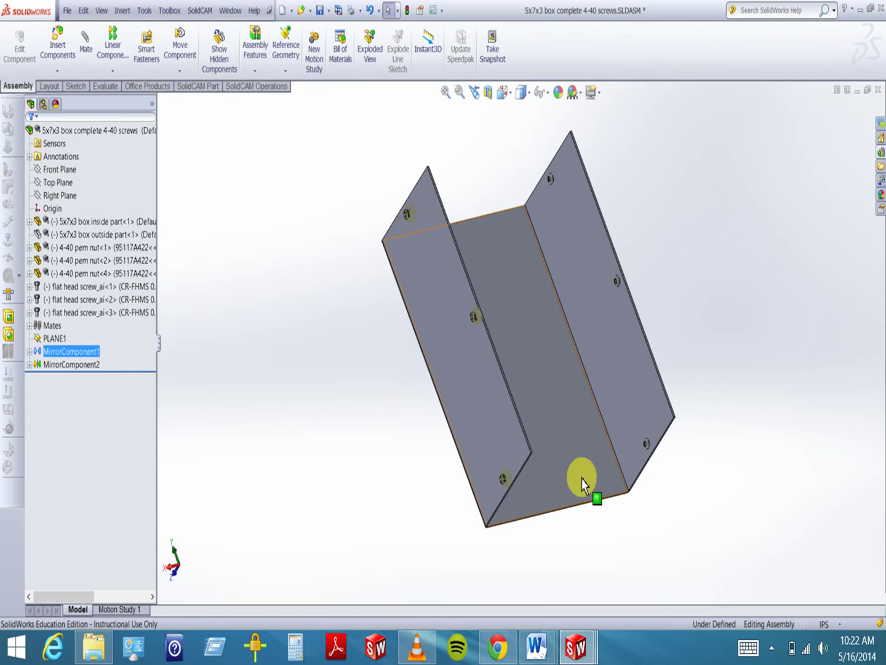
{"action": "middle_click_drag", "start_coordinate": [518, 311], "coordinate": [489, 311]}
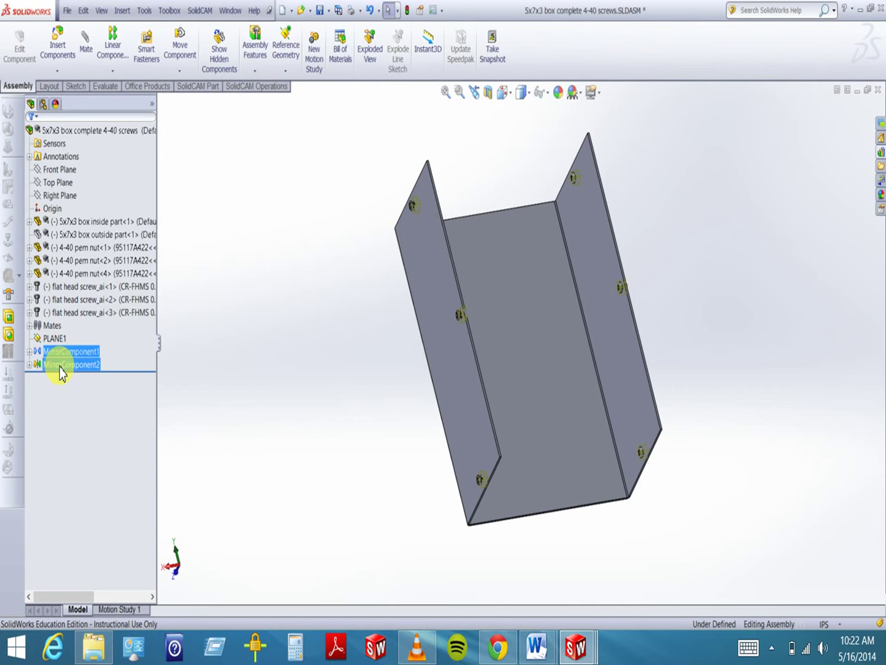
Expand MirrorComponent1 to list its mirrored pem nuts and review them on the box.
{"action": "left_click", "coordinate": [29, 352]}
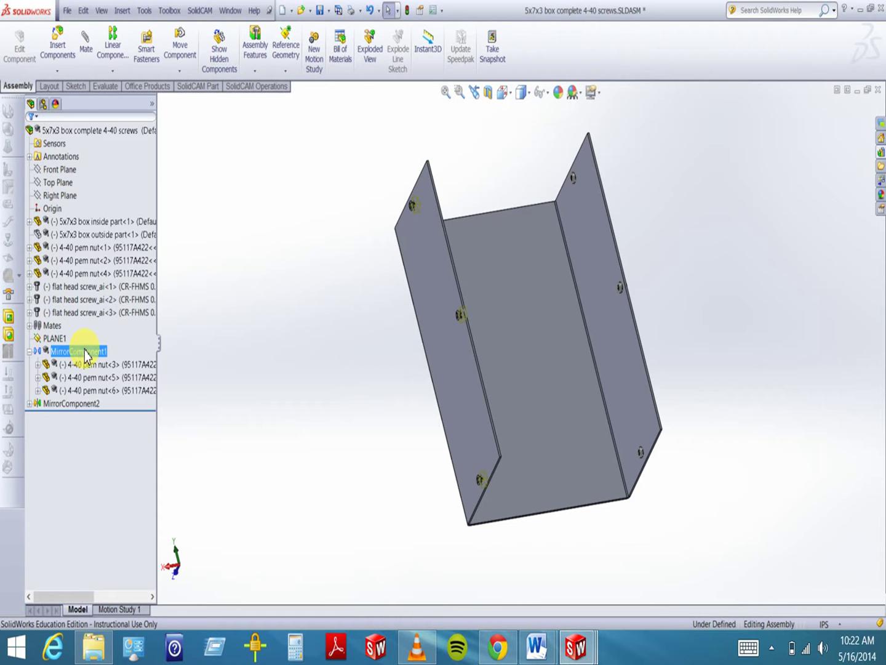
{"action": "right_click", "coordinate": [86, 357]}
{"action": "left_click", "coordinate": [71, 349]}
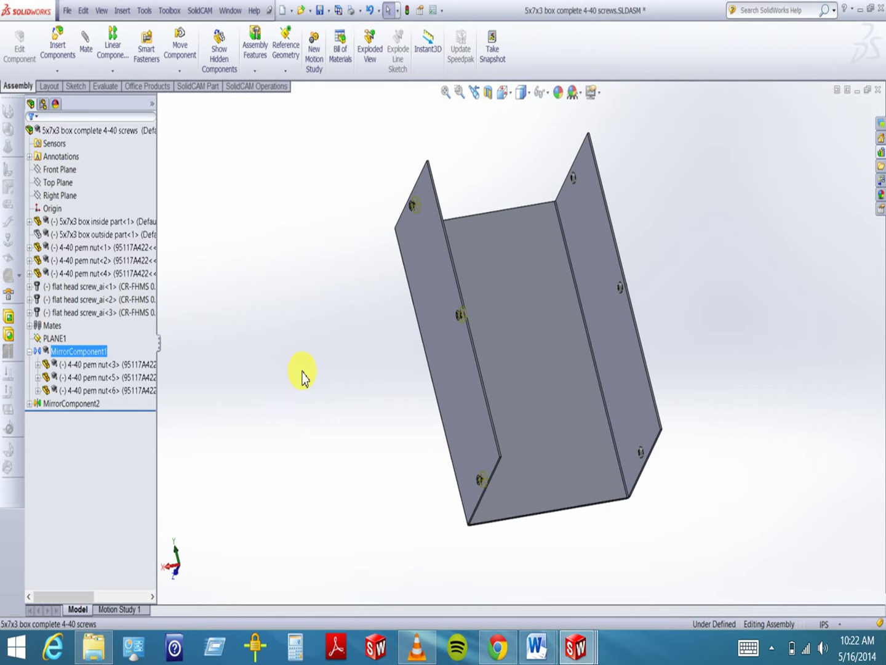
{"action": "mouse_move", "coordinate": [312, 341]}
{"action": "middle_mouse_down"}
{"action": "mouse_move", "coordinate": [290, 346]}
{"action": "mouse_move", "coordinate": [308, 340]}
{"action": "middle_mouse_up"}
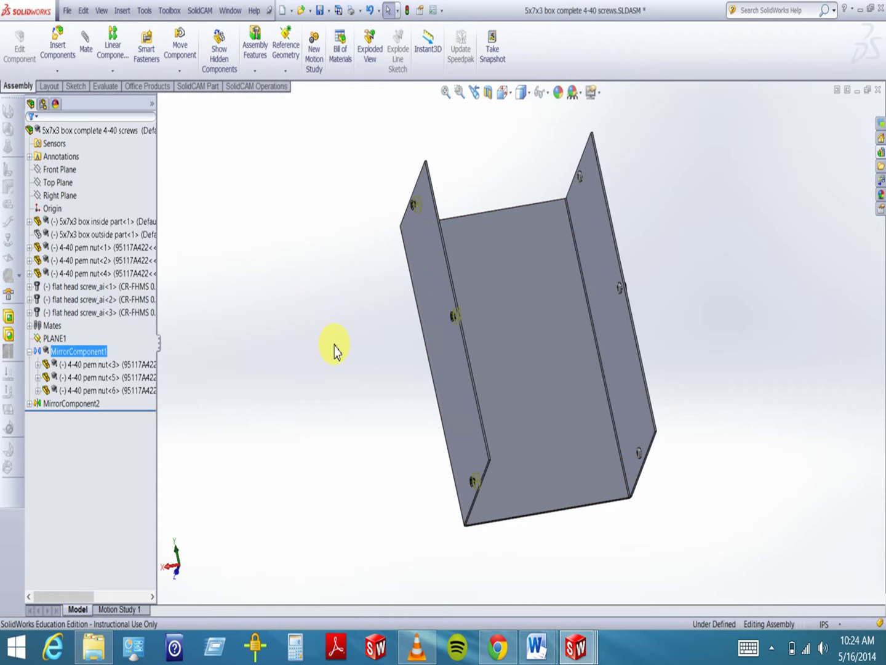
{"action": "middle_click_drag", "start_coordinate": [335, 352], "coordinate": [369, 296]}
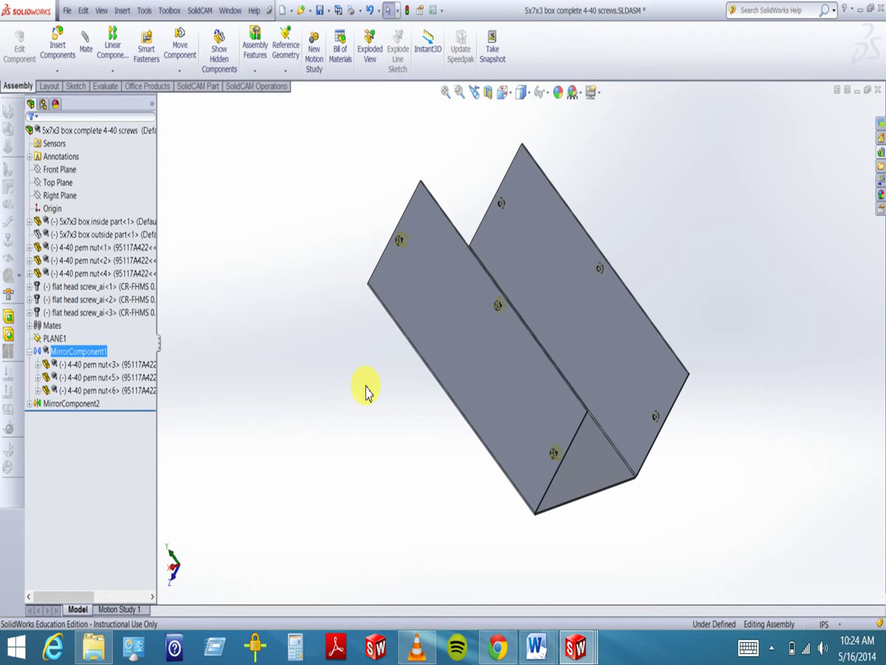
{"action": "middle_click_drag", "start_coordinate": [390, 400], "coordinate": [357, 400]}
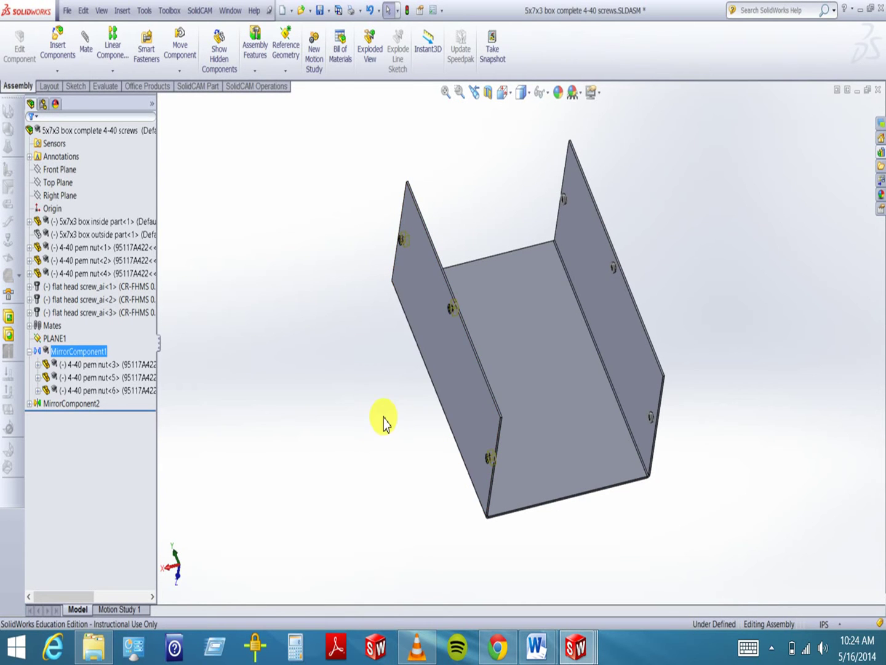
Switch to the 5x7x3 box inside part and look through its sheet-metal and base-flange features.
{"action": "left_click", "coordinate": [237, 10]}
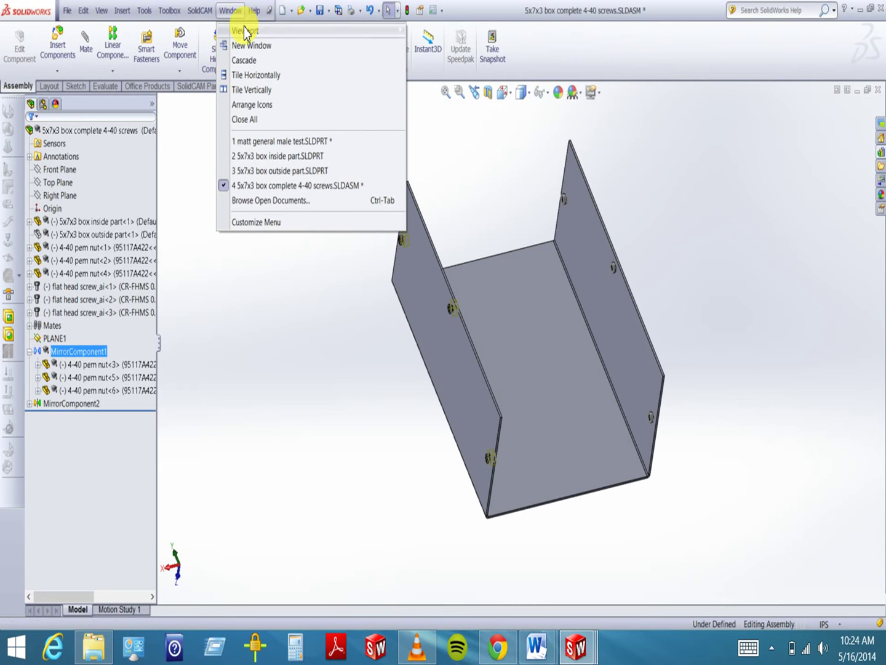
{"action": "left_click", "coordinate": [277, 156]}
{"action": "middle_click_drag", "start_coordinate": [469, 326], "coordinate": [431, 331]}
{"action": "left_click", "coordinate": [64, 274]}
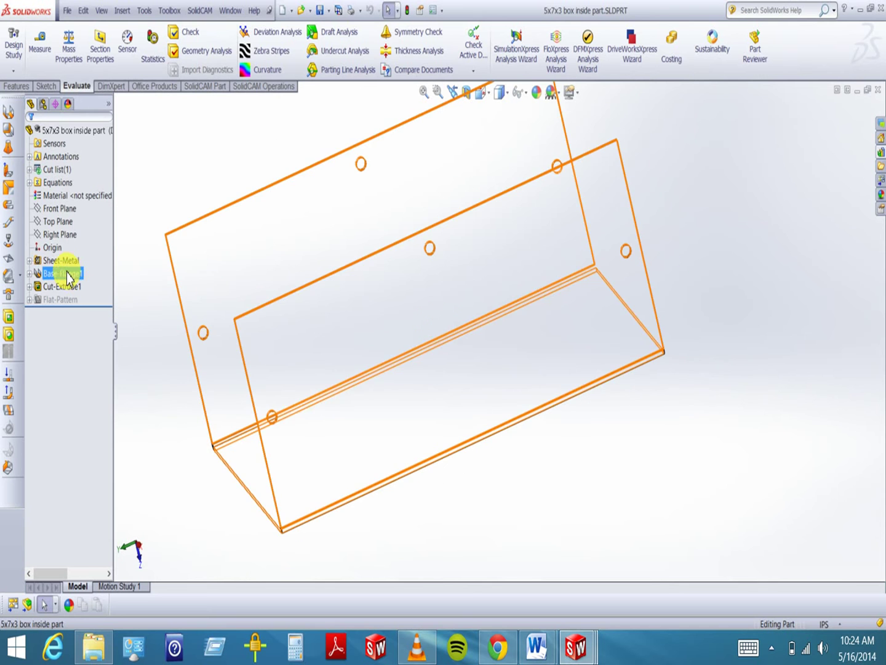
{"action": "left_click", "coordinate": [30, 261]}
{"action": "left_click", "coordinate": [30, 261]}
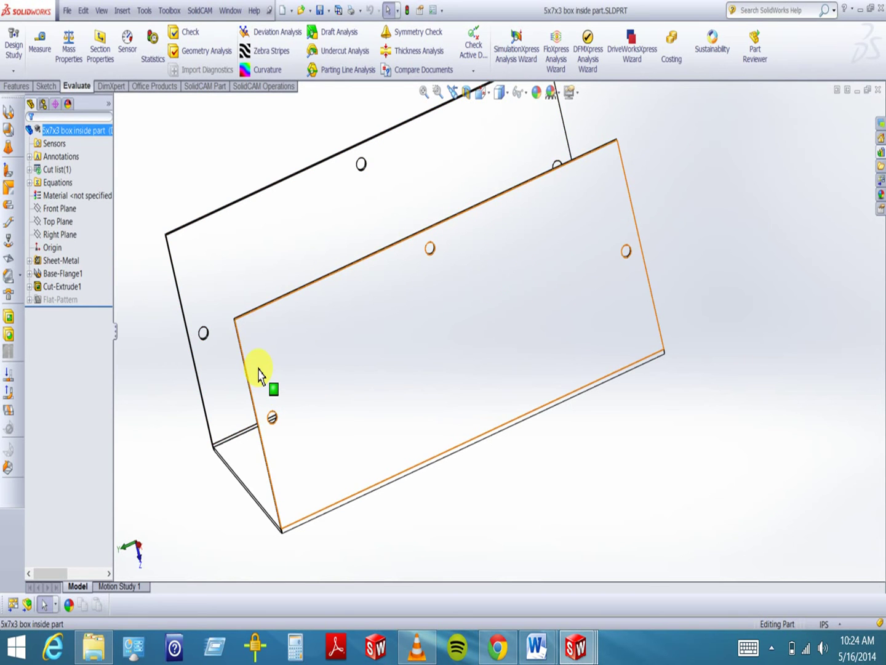
{"action": "left_click", "coordinate": [30, 260]}
{"action": "left_click", "coordinate": [72, 274]}
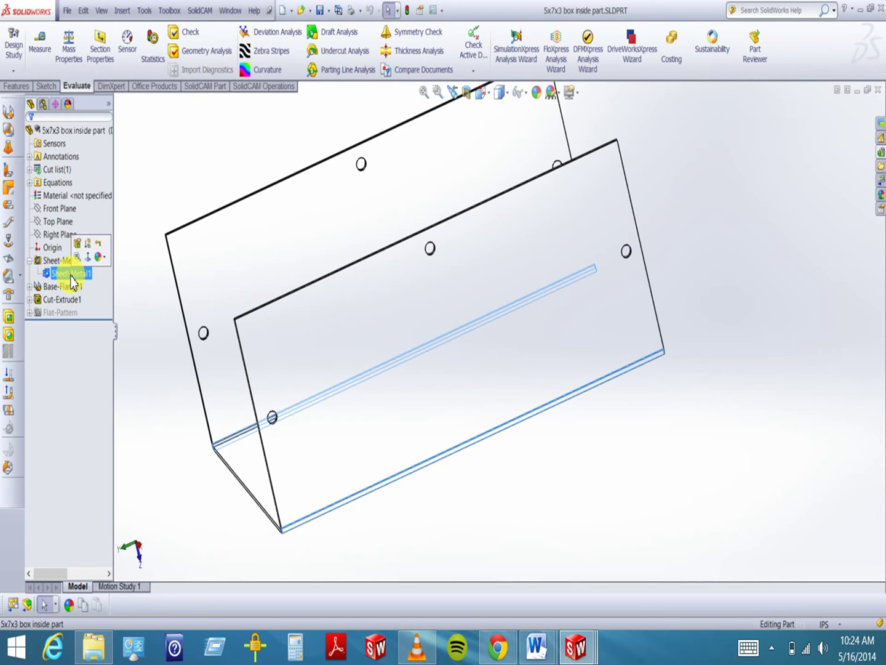
Edit Sketch7 of Cut-Extrude1 and set the side hole's distance from the flange's side edge to 0.75 in.
{"action": "left_click", "coordinate": [30, 299]}
{"action": "right_click", "coordinate": [58, 313]}
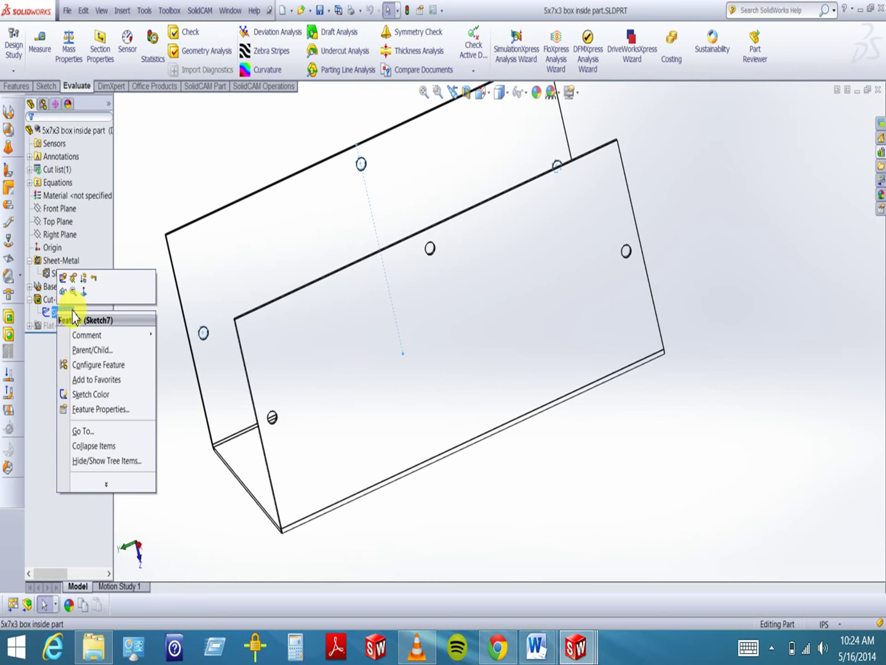
{"action": "left_click", "coordinate": [63, 285]}
{"action": "mouse_move", "coordinate": [385, 385]}
{"action": "middle_mouse_down"}
{"action": "mouse_move", "coordinate": [407, 330]}
{"action": "mouse_move", "coordinate": [571, 288]}
{"action": "mouse_move", "coordinate": [498, 237]}
{"action": "mouse_move", "coordinate": [534, 376]}
{"action": "mouse_move", "coordinate": [504, 377]}
{"action": "middle_mouse_up"}
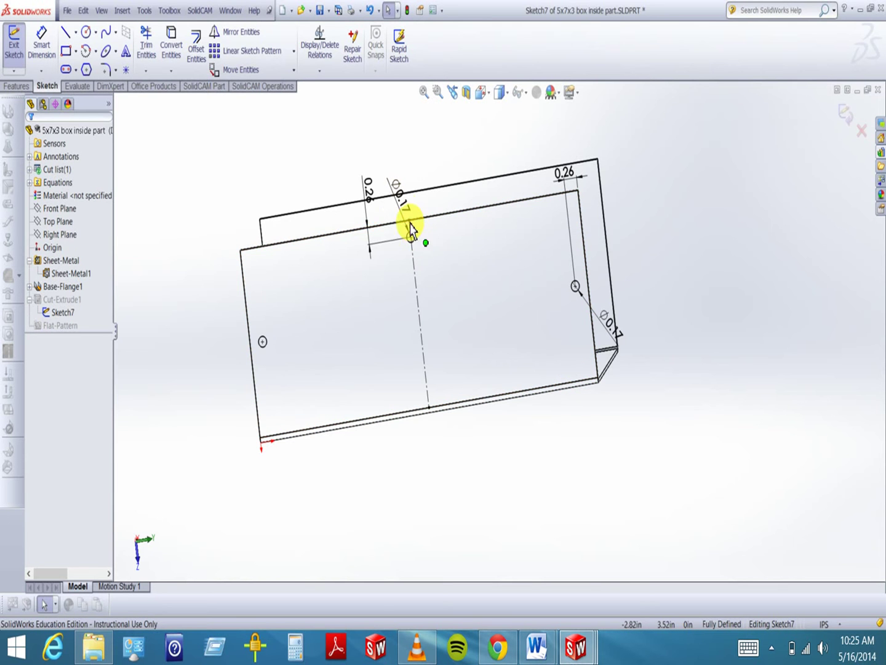
{"action": "double_click", "coordinate": [569, 175]}
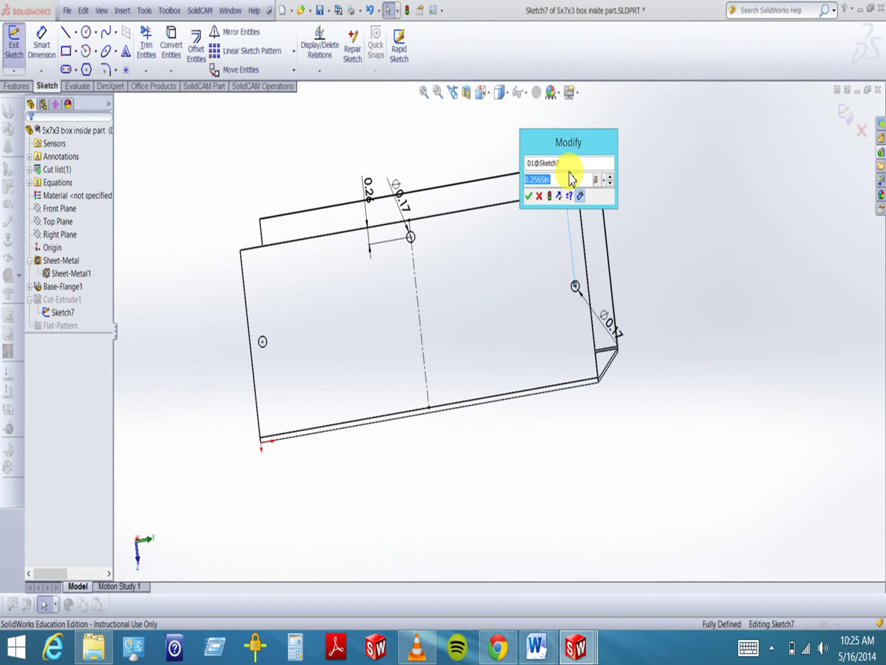
{"action": "left_click_drag", "start_coordinate": [471, 126], "coordinate": [324, 120]}
{"action": "left_click_drag", "start_coordinate": [560, 178], "coordinate": [508, 177]}
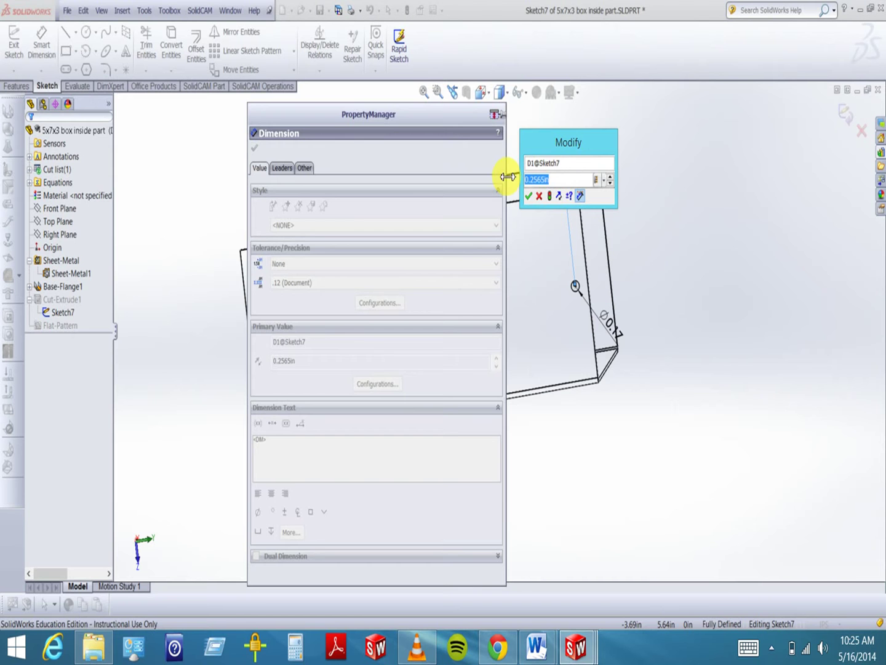
{"action": "type", "text": "."}
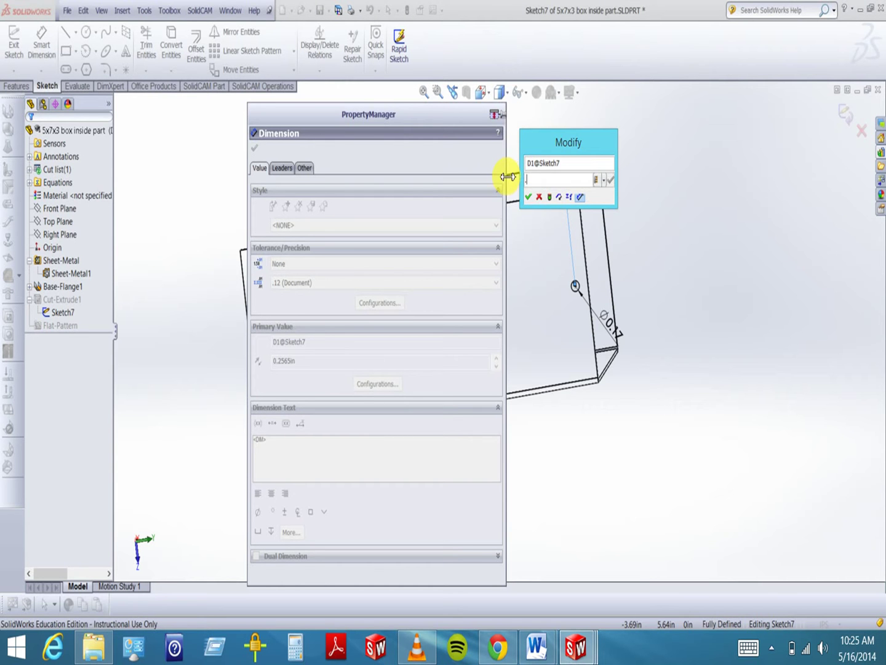
{"action": "type", "text": "75"}
{"action": "key", "text": "Return"}
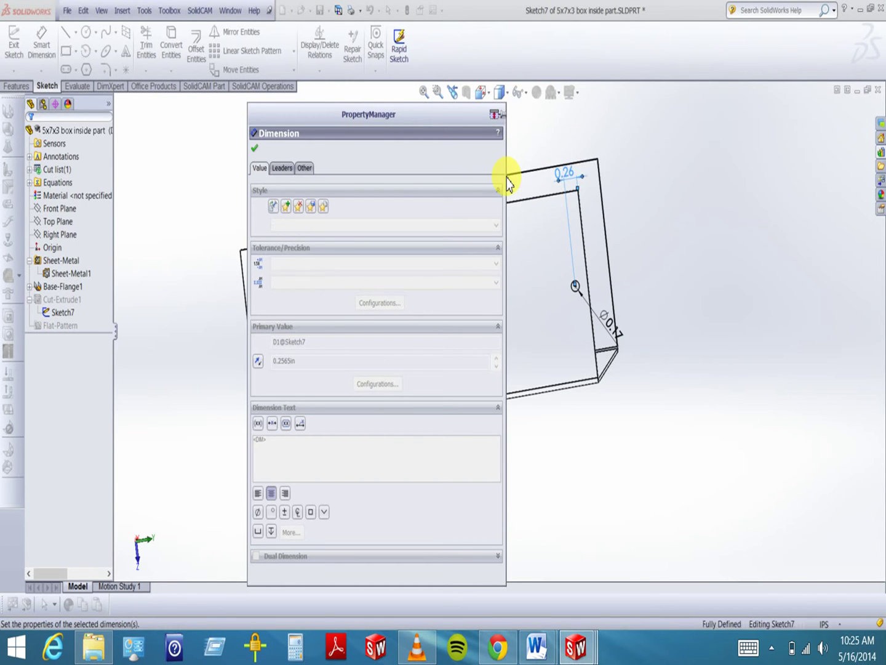
{"action": "left_click", "coordinate": [255, 148]}
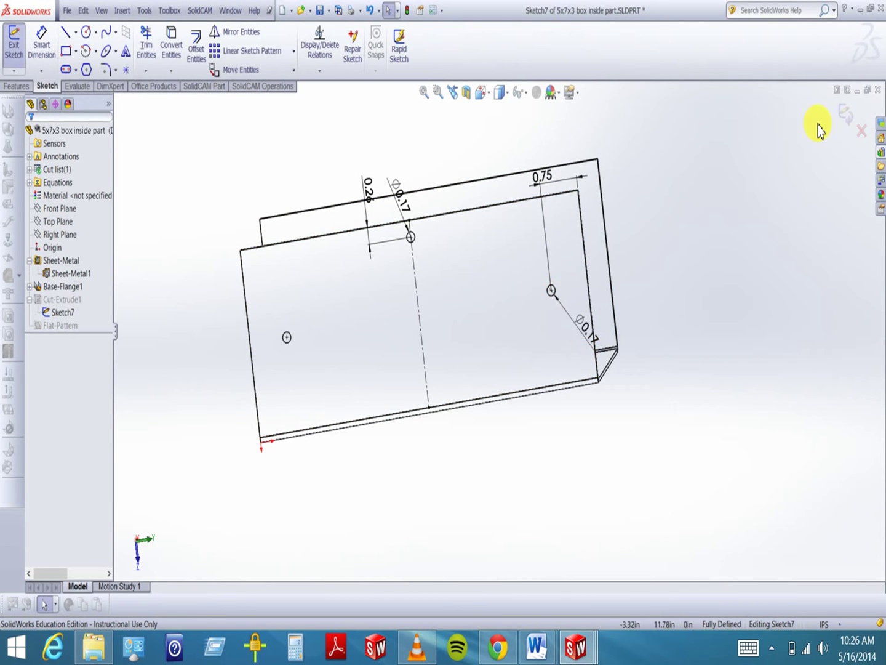
{"action": "left_click", "coordinate": [846, 113]}
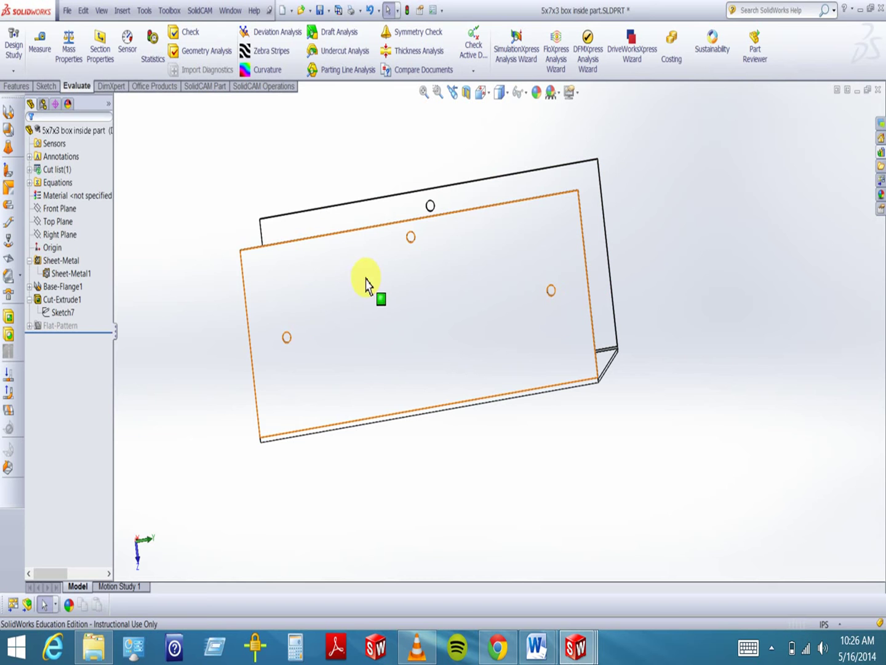
Return to the 5x7x3 box complete 4-40 screws assembly and rebuild it with the modified inside part.
{"action": "left_click", "coordinate": [230, 11]}
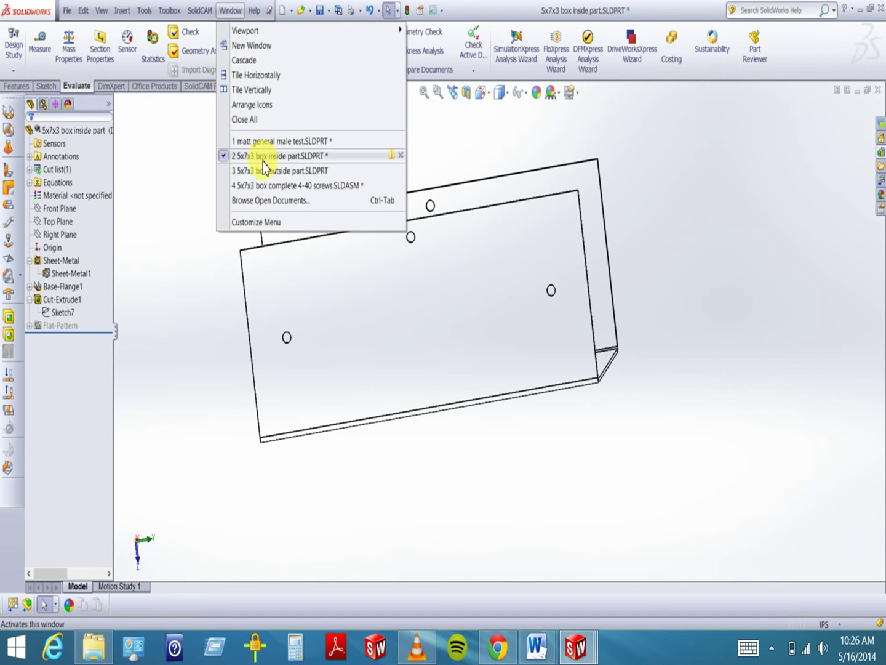
{"action": "left_click", "coordinate": [266, 185]}
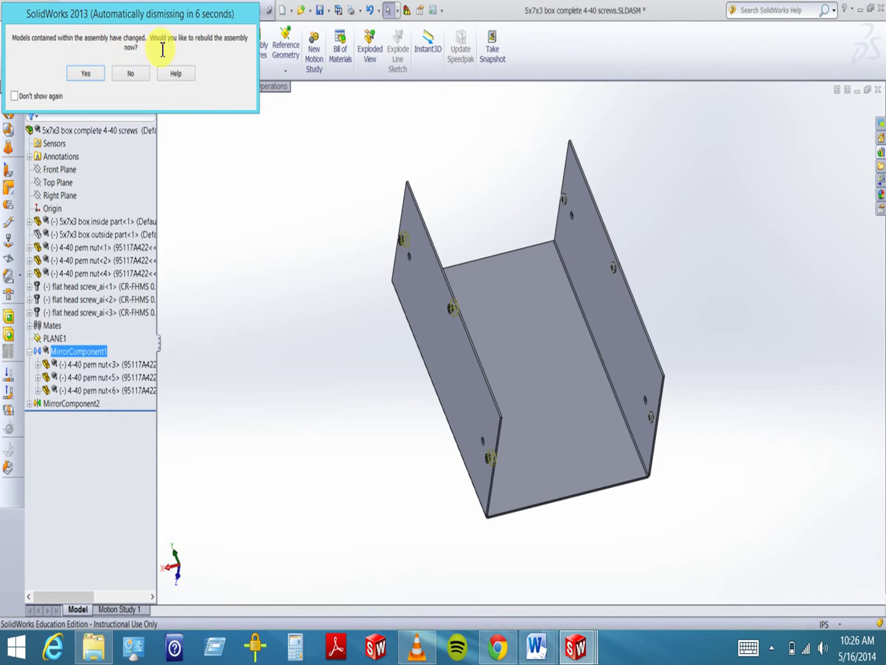
{"action": "left_click", "coordinate": [85, 74]}
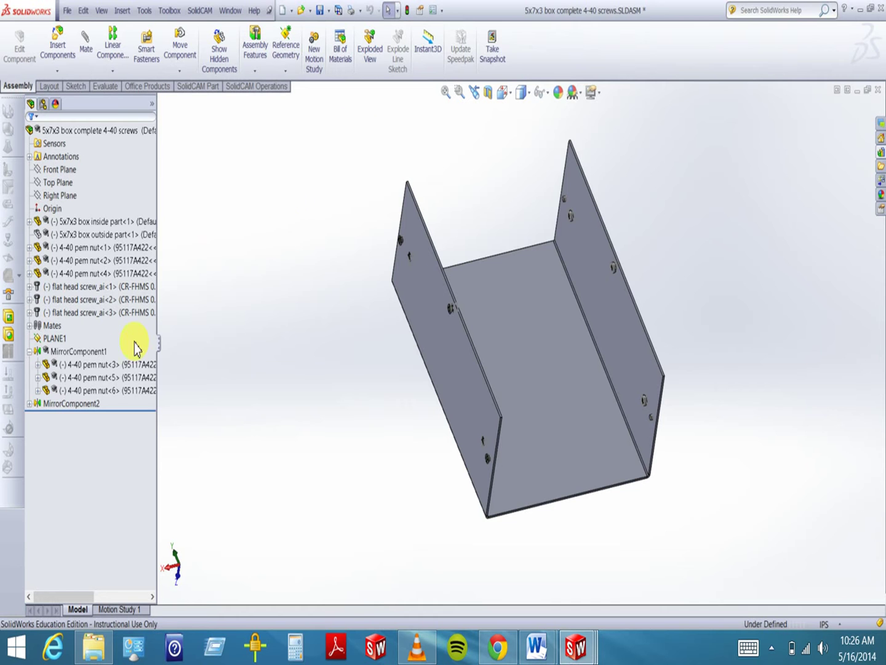
Show the hidden outside part and examine how its screws line up with the pem nuts on the inside part.
{"action": "right_click", "coordinate": [81, 234]}
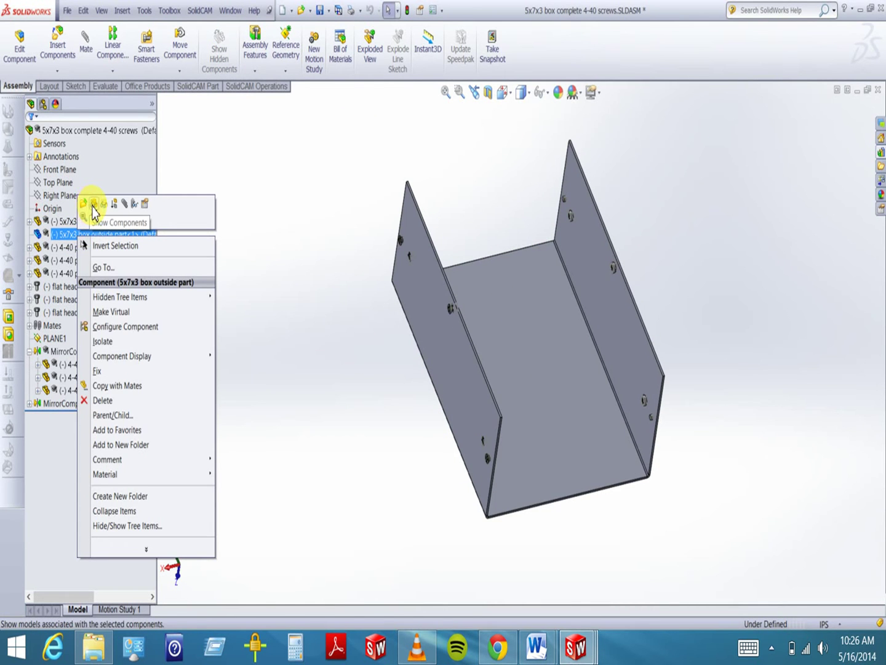
{"action": "left_click", "coordinate": [93, 213]}
{"action": "middle_click_drag", "start_coordinate": [363, 345], "coordinate": [443, 352]}
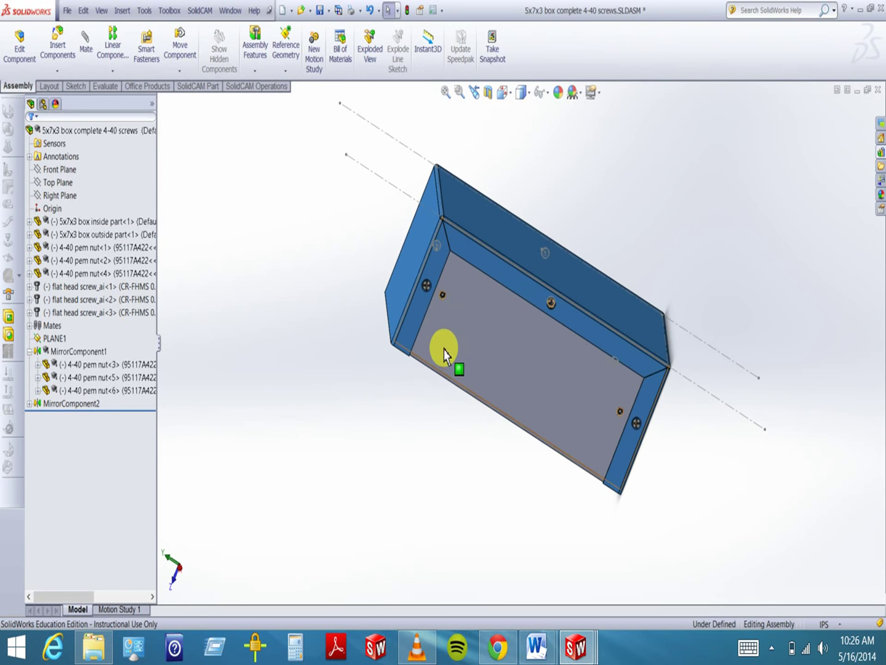
{"action": "left_click", "coordinate": [459, 92]}
{"action": "left_click_drag", "start_coordinate": [396, 197], "coordinate": [678, 490]}
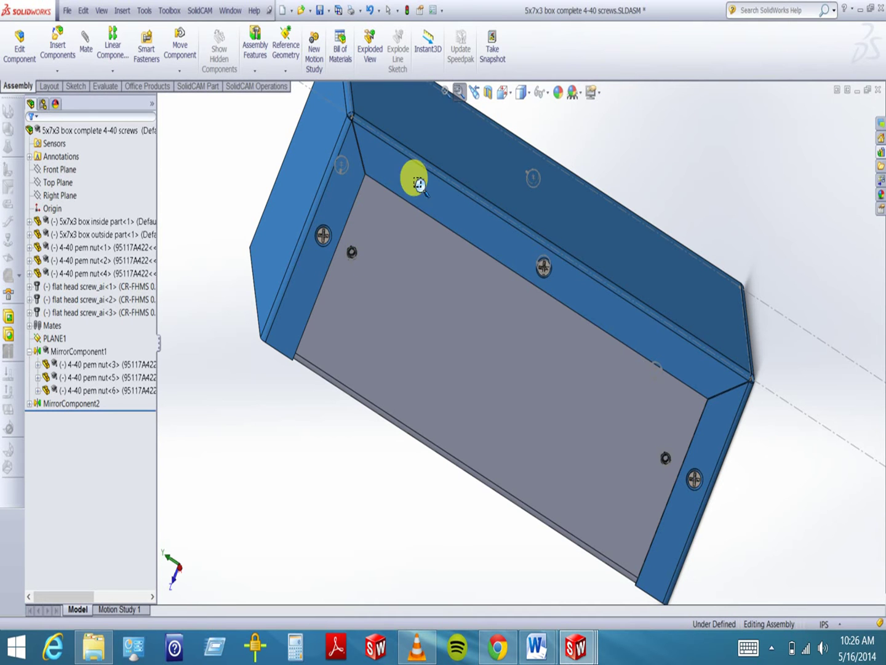
{"action": "left_click", "coordinate": [460, 93]}
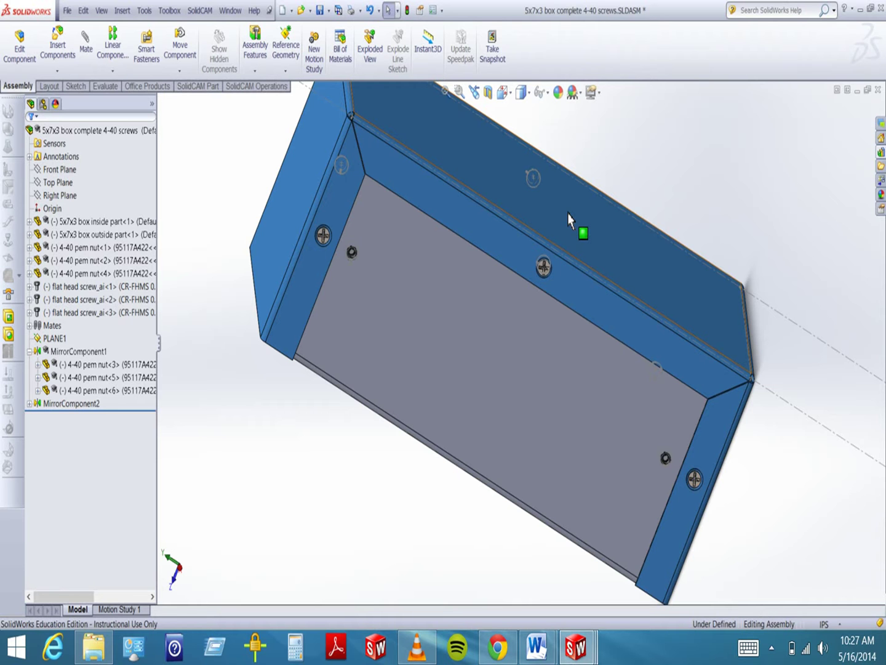
{"action": "left_click", "coordinate": [635, 261]}
{"action": "left_click", "coordinate": [719, 195]}
{"action": "middle_click_drag", "start_coordinate": [720, 196], "coordinate": [697, 192]}
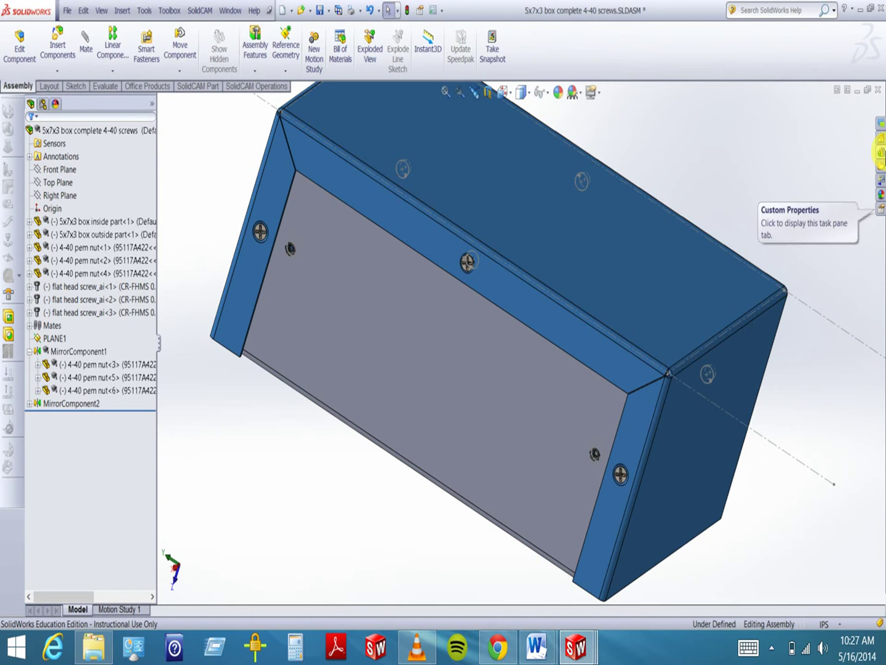
Close the assembly without saving its changes, and close the inside and outside part documents.
{"action": "left_click", "coordinate": [878, 90]}
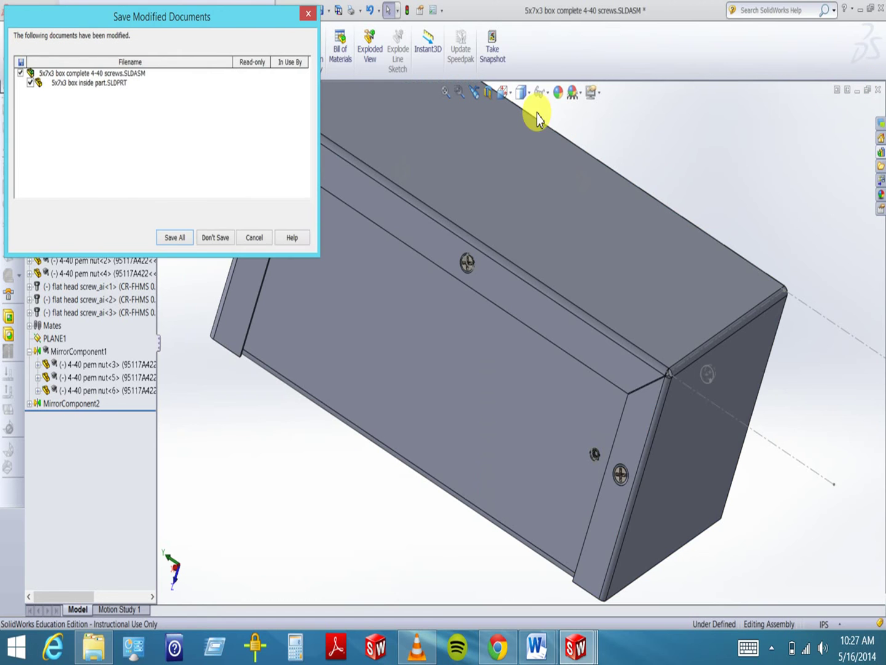
{"action": "left_click", "coordinate": [224, 237]}
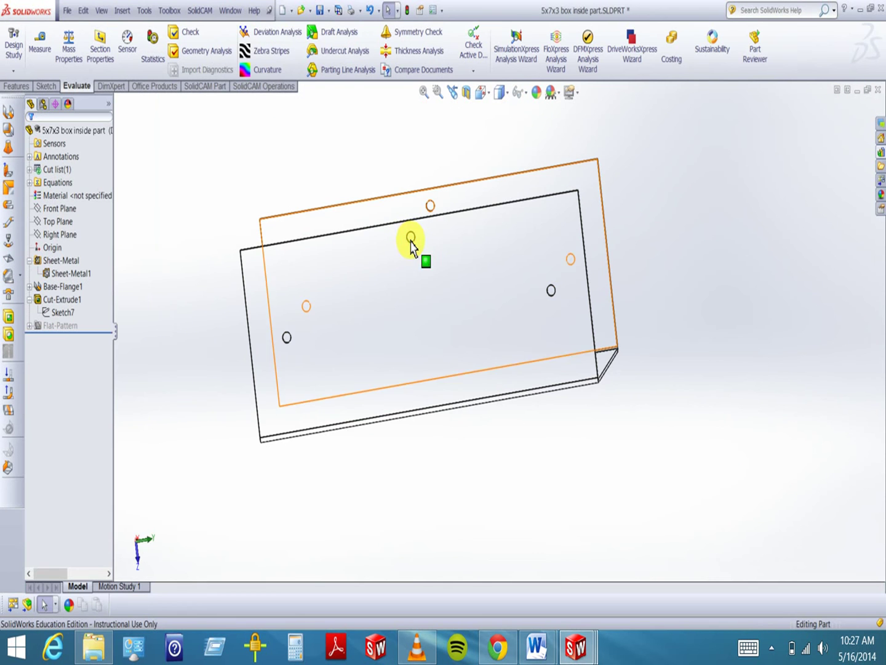
{"action": "left_click", "coordinate": [474, 342]}
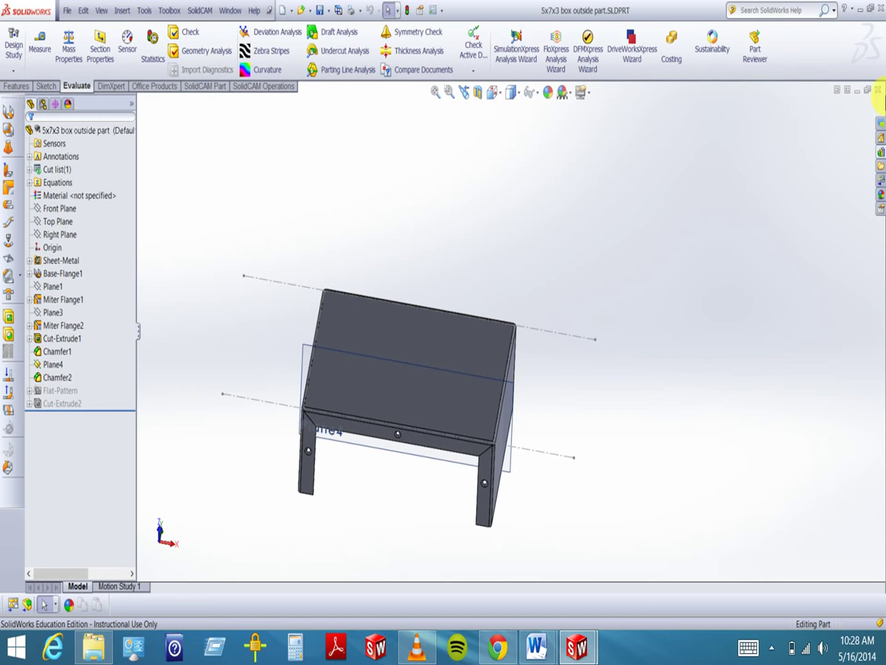
{"action": "left_click", "coordinate": [878, 90]}
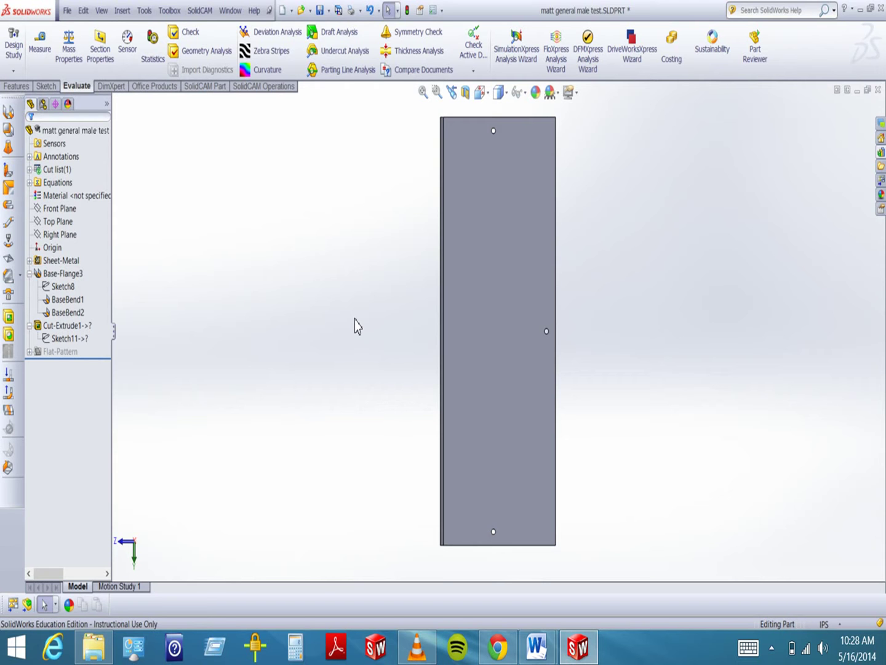
Examine the general male test part and its three flange holes in the side view.
{"action": "left_click", "coordinate": [577, 263]}
{"action": "left_click", "coordinate": [236, 12]}
{"action": "left_click", "coordinate": [634, 181]}
{"action": "left_click", "coordinate": [631, 164]}
{"action": "middle_click_drag", "start_coordinate": [564, 400], "coordinate": [668, 311]}
{"action": "left_click", "coordinate": [493, 95]}
{"action": "left_click", "coordinate": [540, 173]}
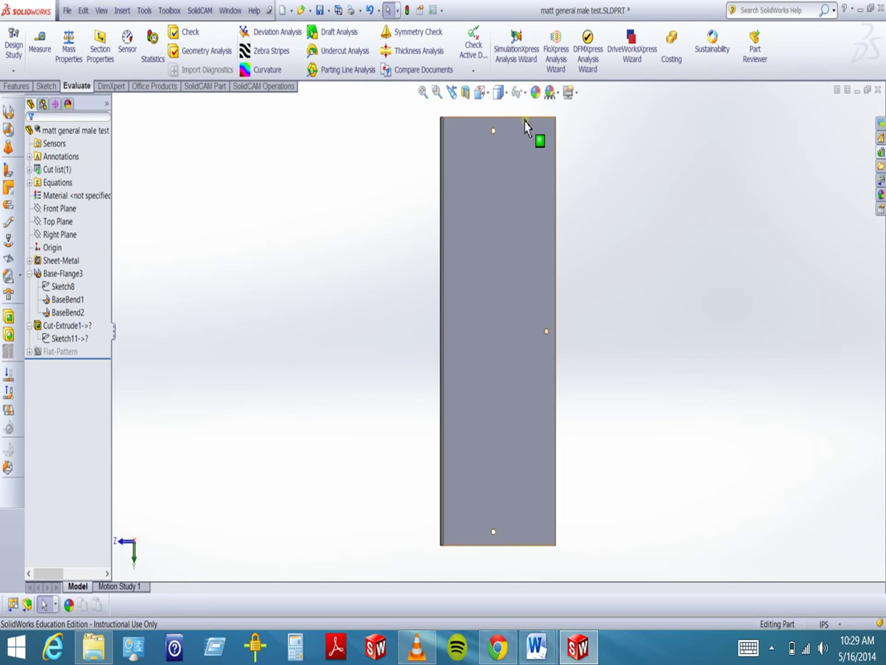
Open Sketch8 of Base-Flange3 to review the U-shaped profile and its dimensions, and close the sketch again.
{"action": "left_click", "coordinate": [40, 276]}
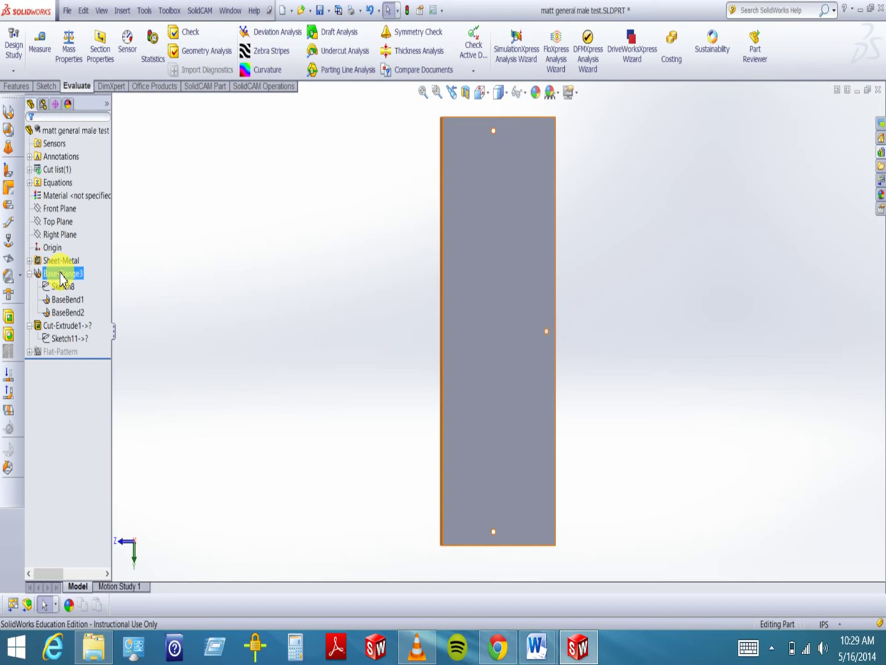
{"action": "left_click", "coordinate": [64, 287]}
{"action": "left_click", "coordinate": [56, 273]}
{"action": "left_click", "coordinate": [58, 288]}
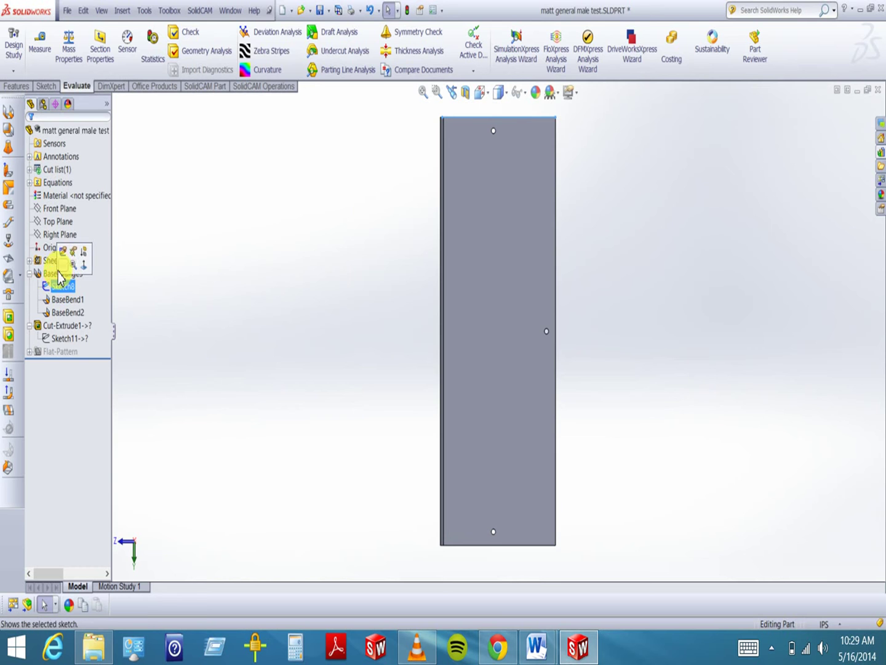
{"action": "left_click", "coordinate": [62, 255]}
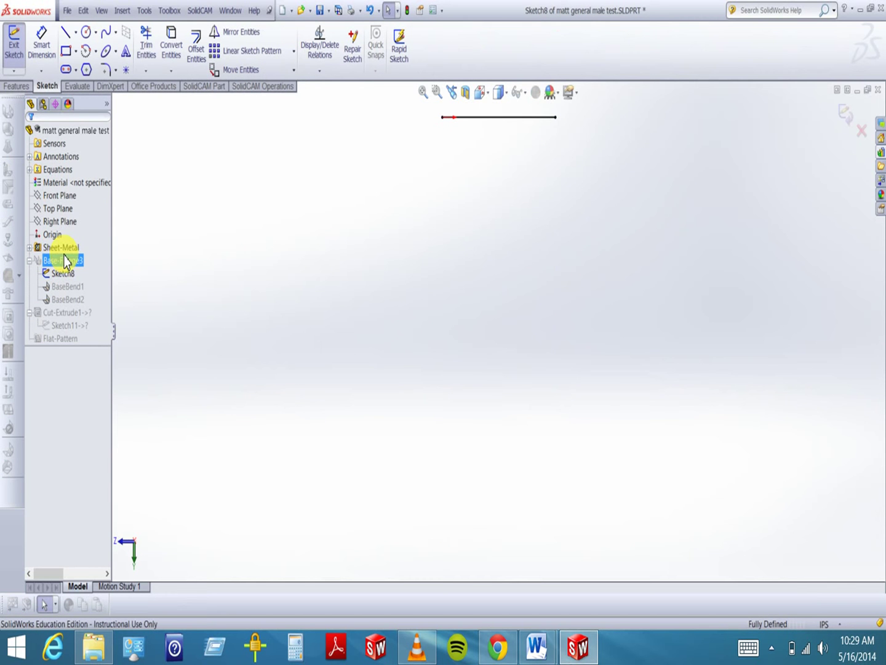
{"action": "mouse_move", "coordinate": [390, 218]}
{"action": "middle_mouse_down"}
{"action": "mouse_move", "coordinate": [418, 285]}
{"action": "mouse_move", "coordinate": [418, 336]}
{"action": "mouse_move", "coordinate": [354, 191]}
{"action": "mouse_move", "coordinate": [522, 323]}
{"action": "mouse_move", "coordinate": [552, 275]}
{"action": "mouse_move", "coordinate": [550, 192]}
{"action": "mouse_move", "coordinate": [452, 122]}
{"action": "mouse_move", "coordinate": [423, 226]}
{"action": "mouse_move", "coordinate": [554, 333]}
{"action": "mouse_move", "coordinate": [615, 237]}
{"action": "middle_mouse_up"}
{"action": "mouse_move", "coordinate": [404, 306]}
{"action": "middle_mouse_down"}
{"action": "mouse_move", "coordinate": [490, 378]}
{"action": "mouse_move", "coordinate": [518, 419]}
{"action": "mouse_move", "coordinate": [513, 447]}
{"action": "mouse_move", "coordinate": [540, 534]}
{"action": "middle_mouse_up"}
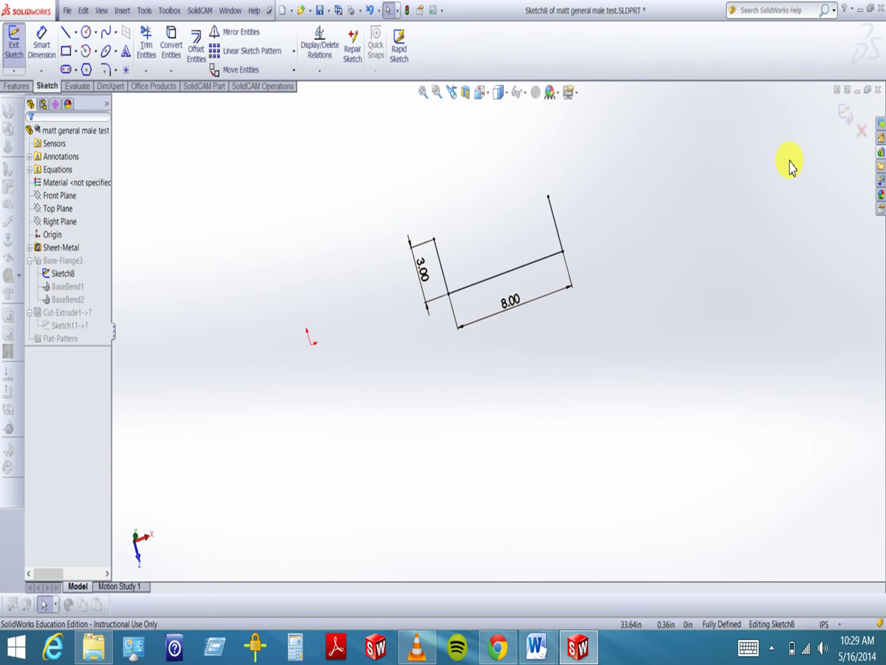
{"action": "left_click", "coordinate": [844, 114]}
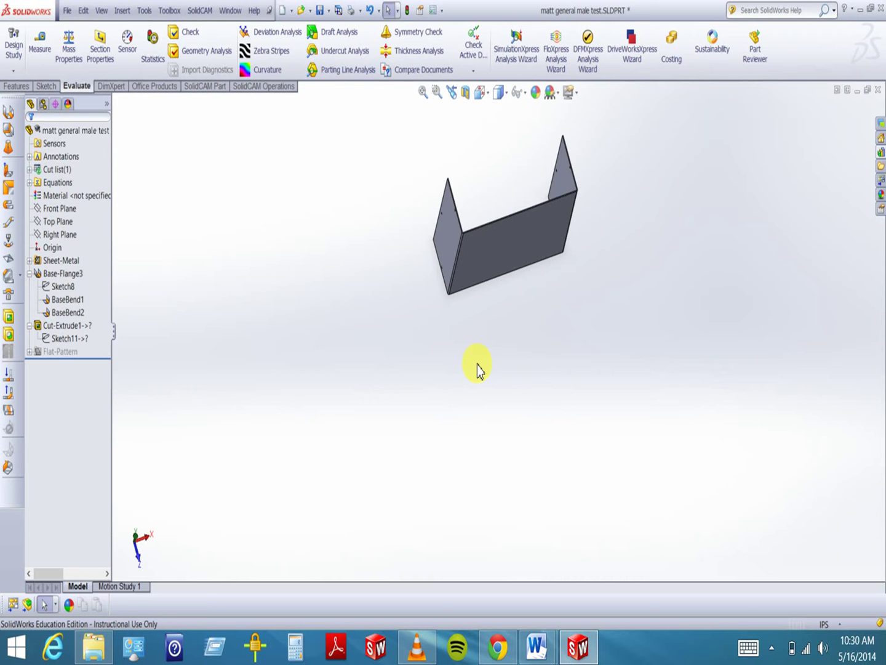
Inspect the holes on both flanges of the test part, ending in a side view fitted to the window.
{"action": "middle_click_drag", "start_coordinate": [382, 287], "coordinate": [407, 334]}
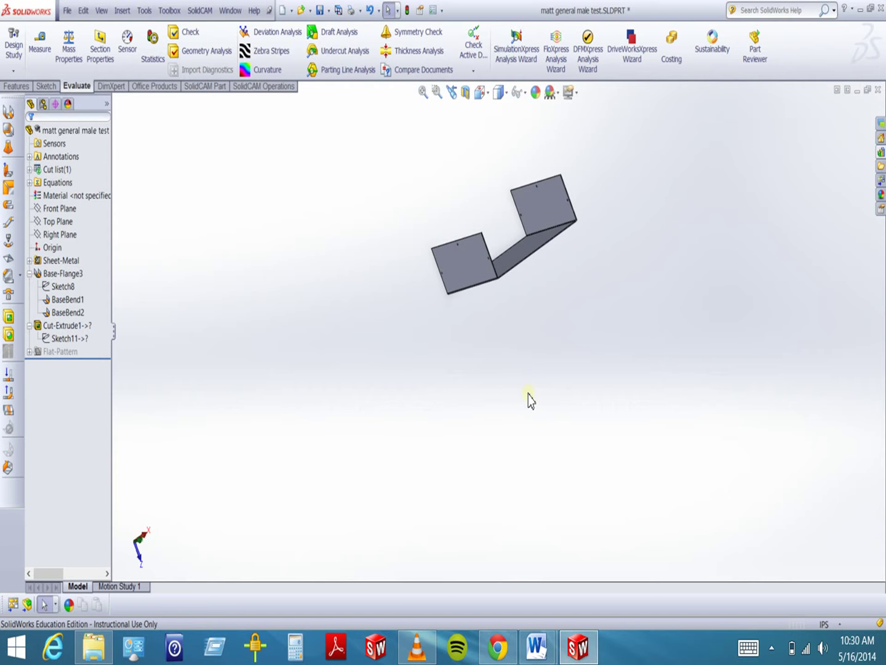
{"action": "middle_click_drag", "start_coordinate": [603, 227], "coordinate": [691, 385]}
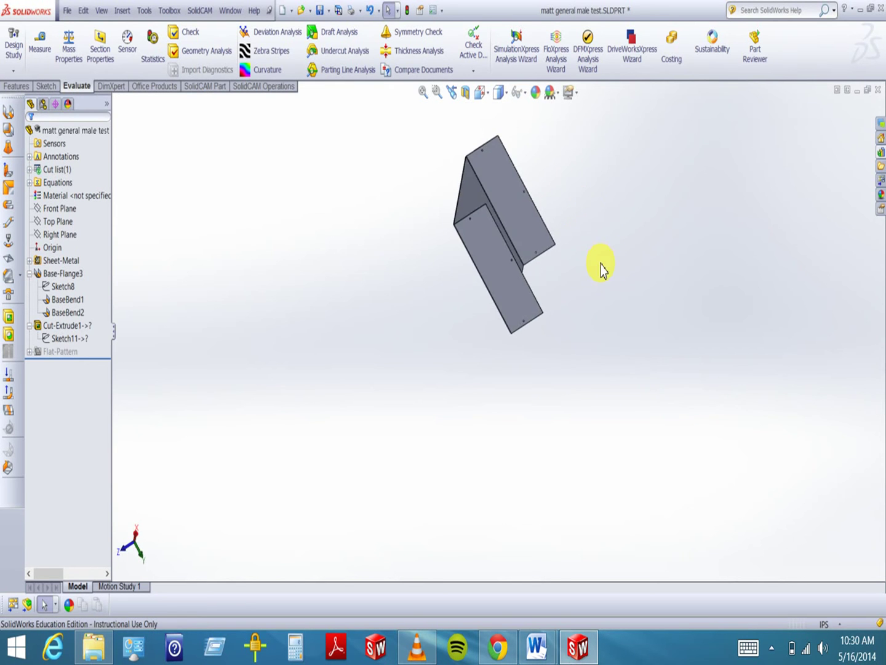
{"action": "middle_click_drag", "start_coordinate": [568, 194], "coordinate": [557, 119]}
{"action": "left_click", "coordinate": [492, 100]}
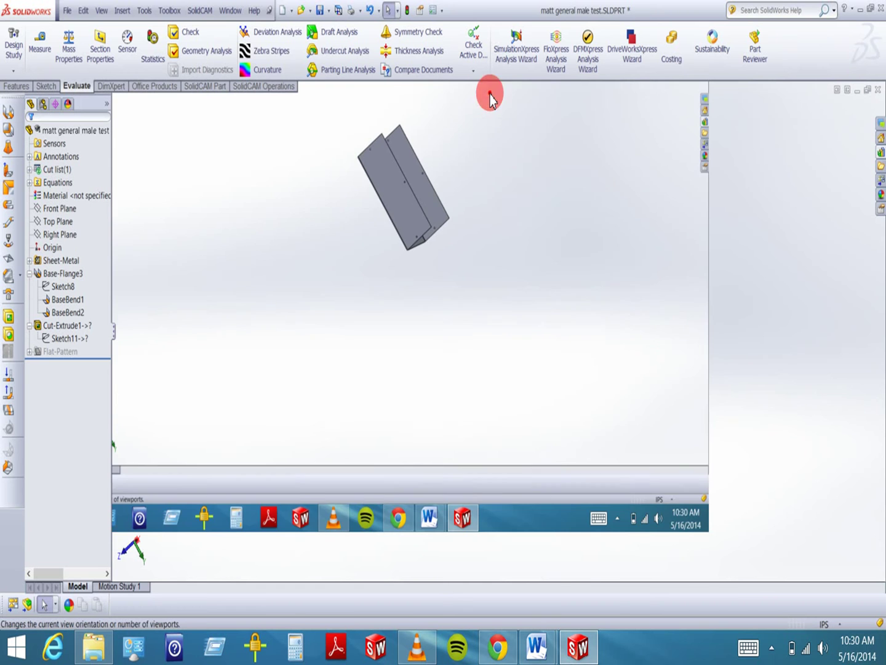
{"action": "left_click", "coordinate": [540, 174]}
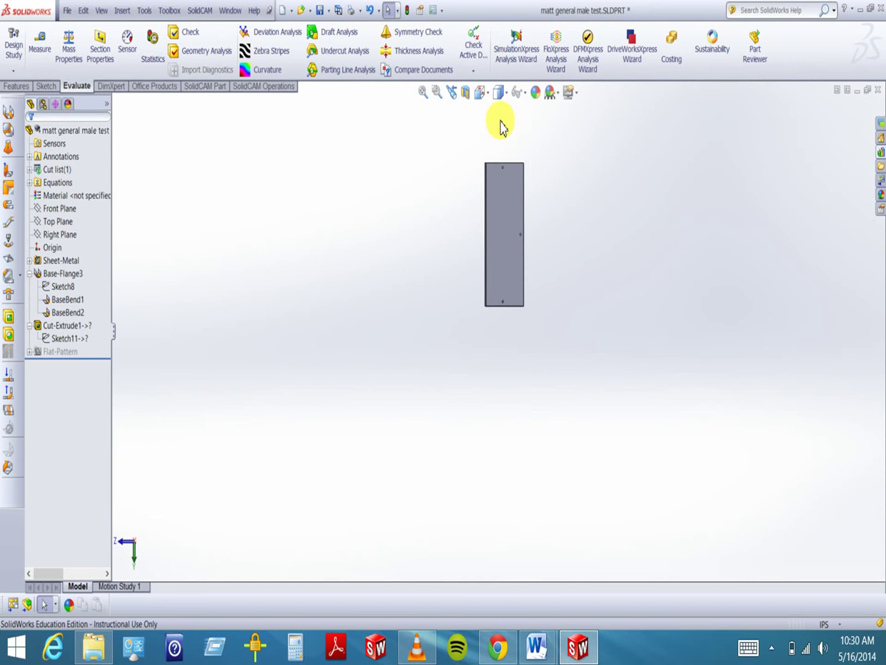
{"action": "left_click", "coordinate": [423, 93]}
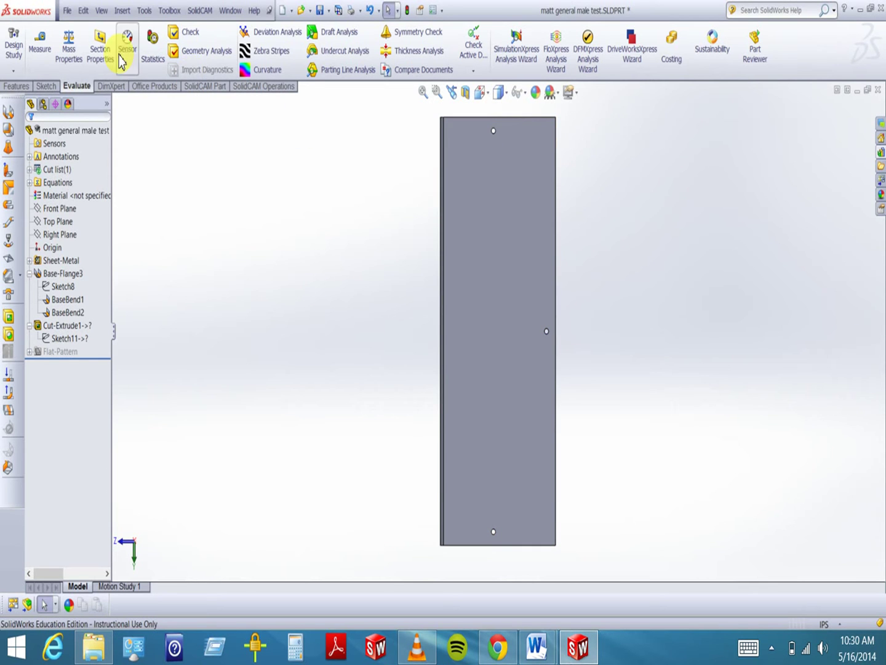
Make a new assembly containing the general male test part from the Assembly template, and widen the feature tree to show longer component names.
{"action": "left_click", "coordinate": [68, 11]}
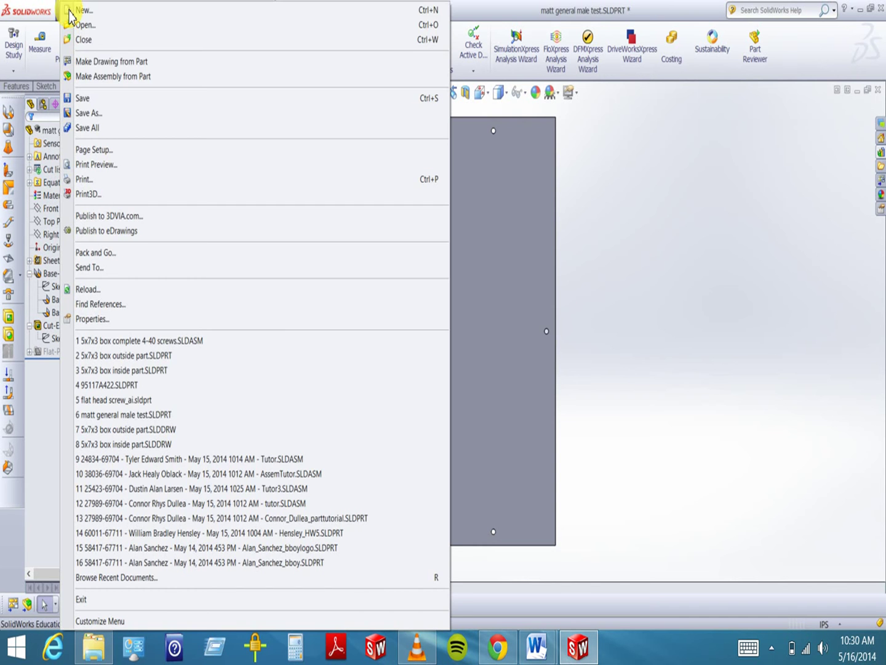
{"action": "left_click", "coordinate": [96, 77]}
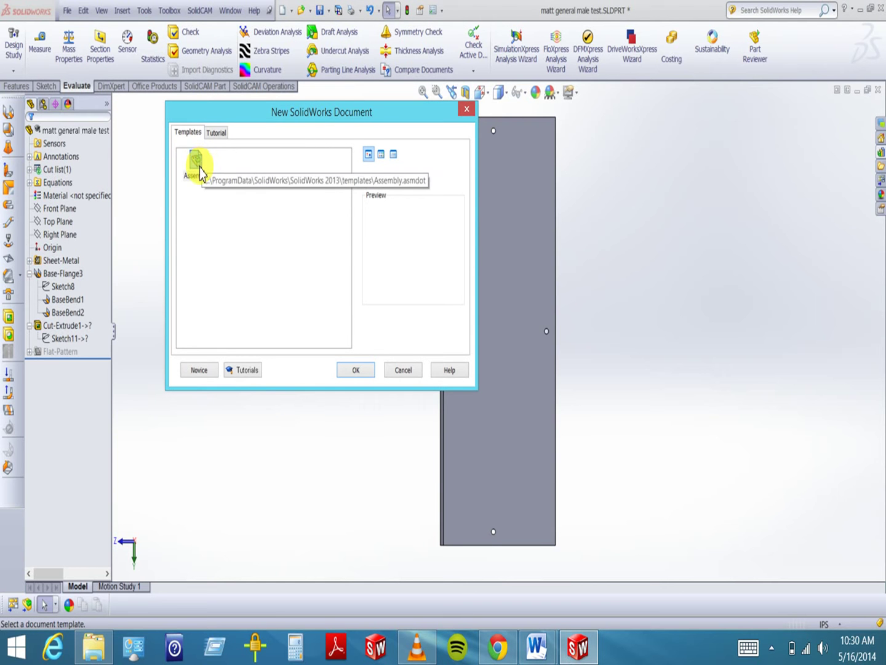
{"action": "double_click", "coordinate": [198, 165]}
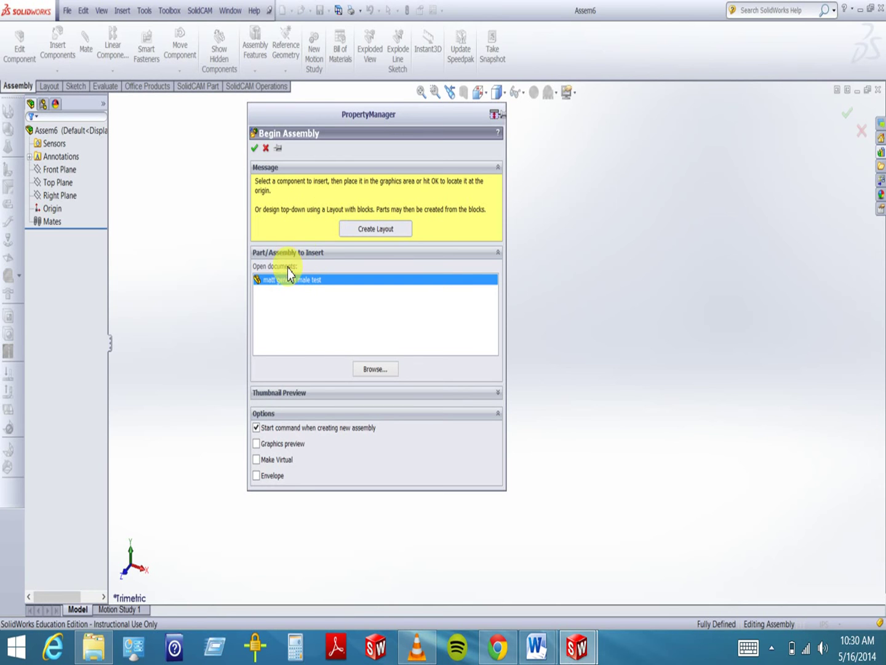
{"action": "left_click_drag", "start_coordinate": [286, 284], "coordinate": [284, 288]}
{"action": "left_click", "coordinate": [278, 282]}
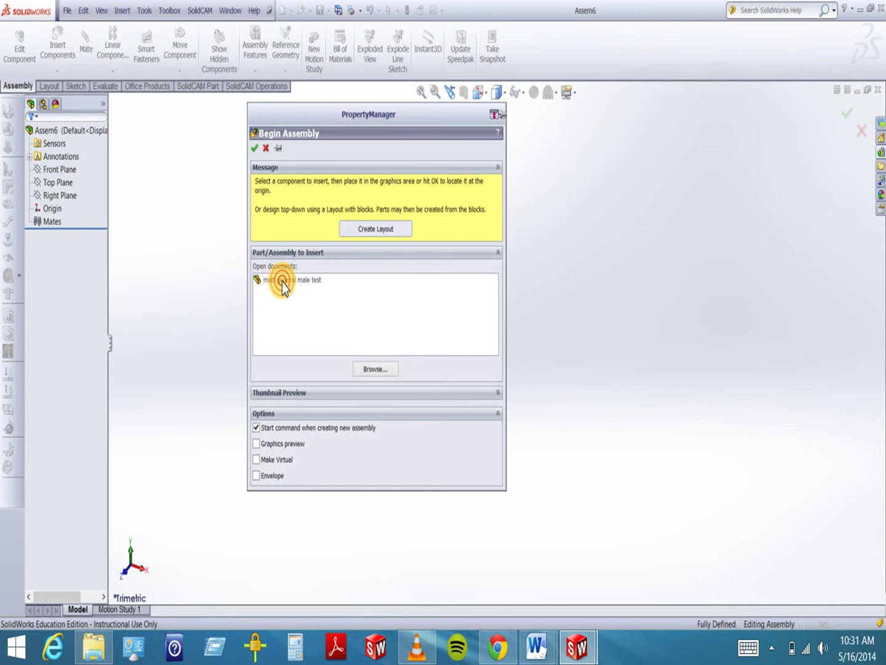
{"action": "left_click", "coordinate": [275, 287]}
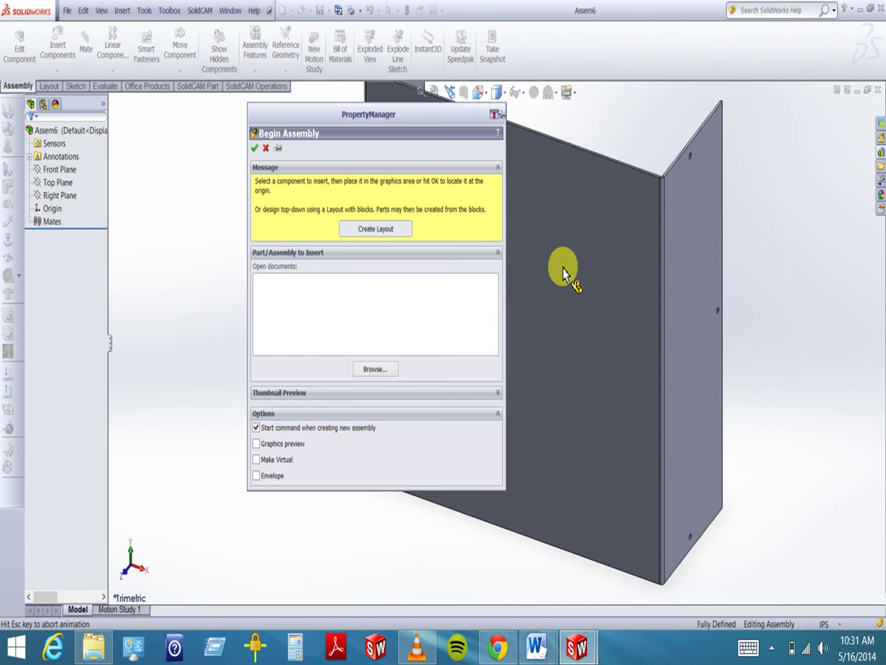
{"action": "left_click", "coordinate": [564, 268]}
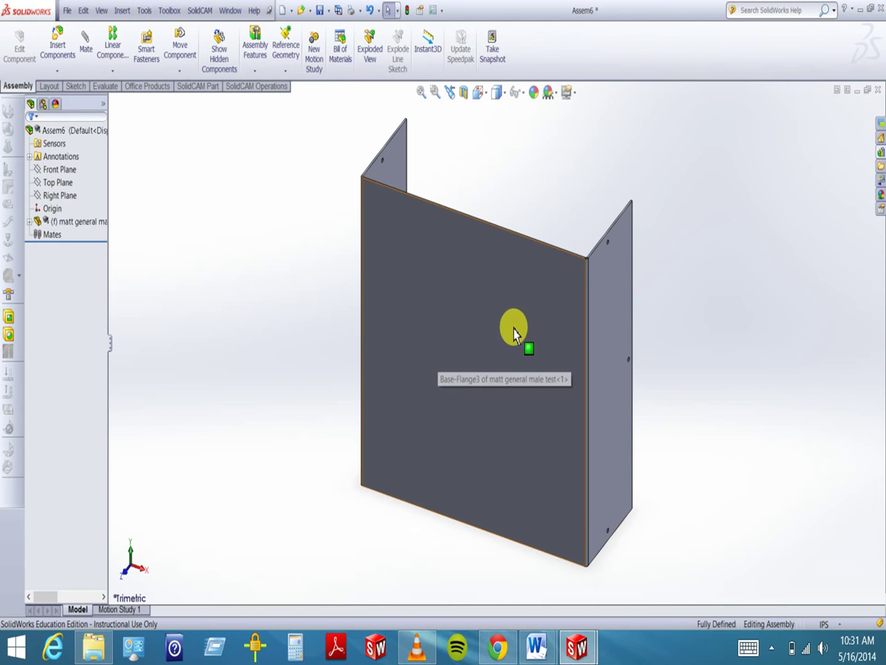
{"action": "middle_click_drag", "start_coordinate": [515, 319], "coordinate": [428, 379]}
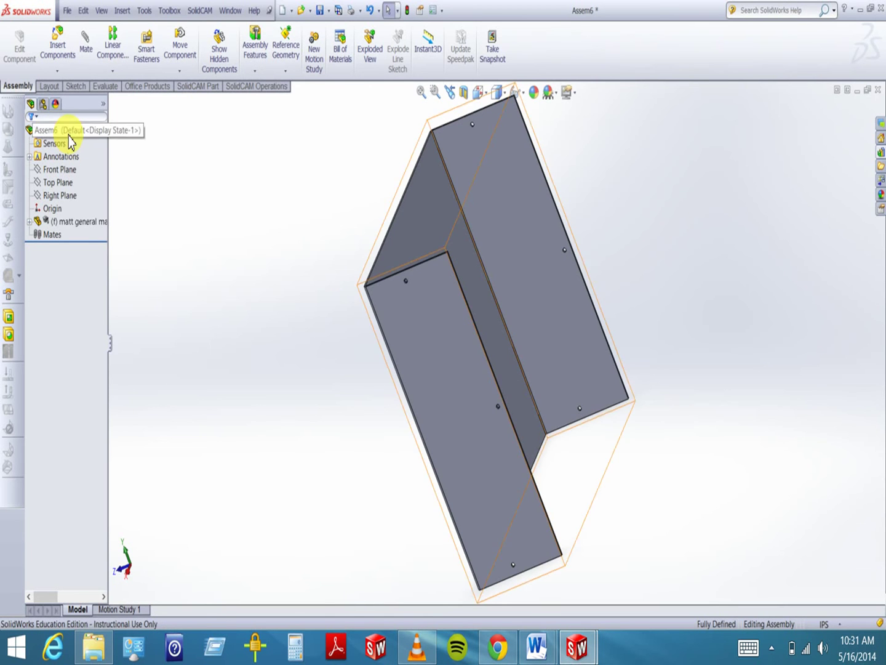
{"action": "left_click_drag", "start_coordinate": [109, 220], "coordinate": [158, 218]}
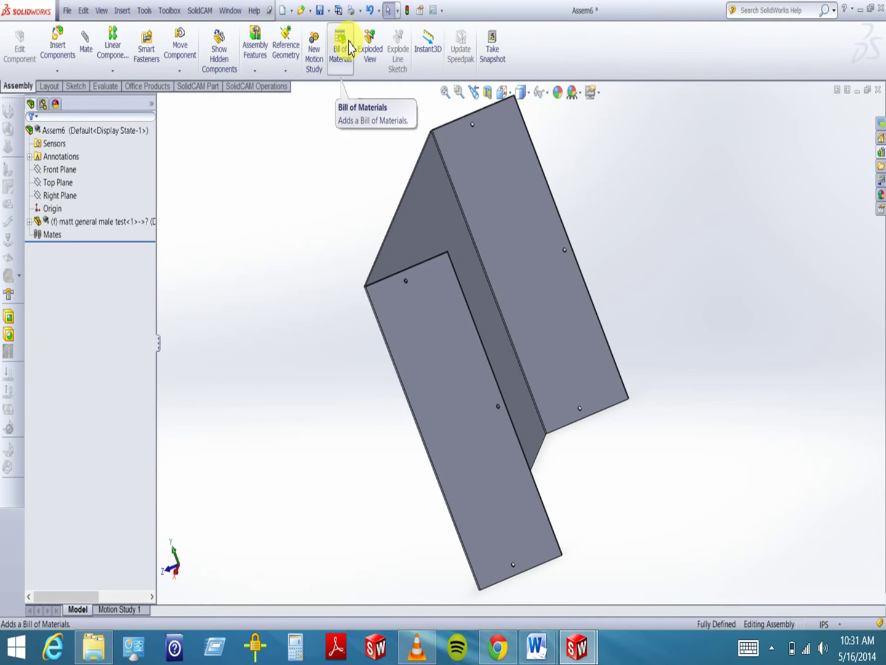
{"action": "left_click", "coordinate": [230, 12]}
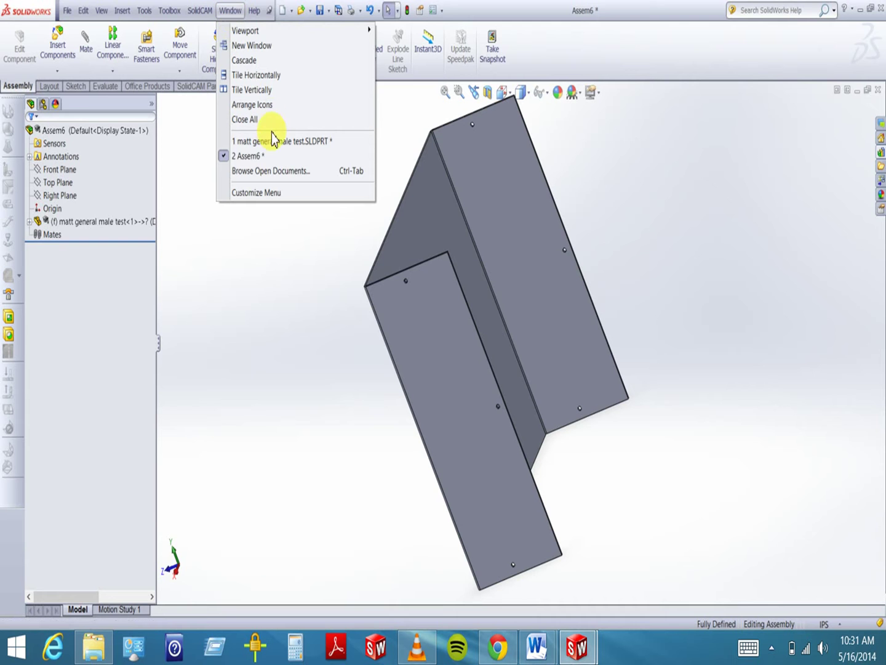
{"action": "mouse_move", "coordinate": [292, 147]}
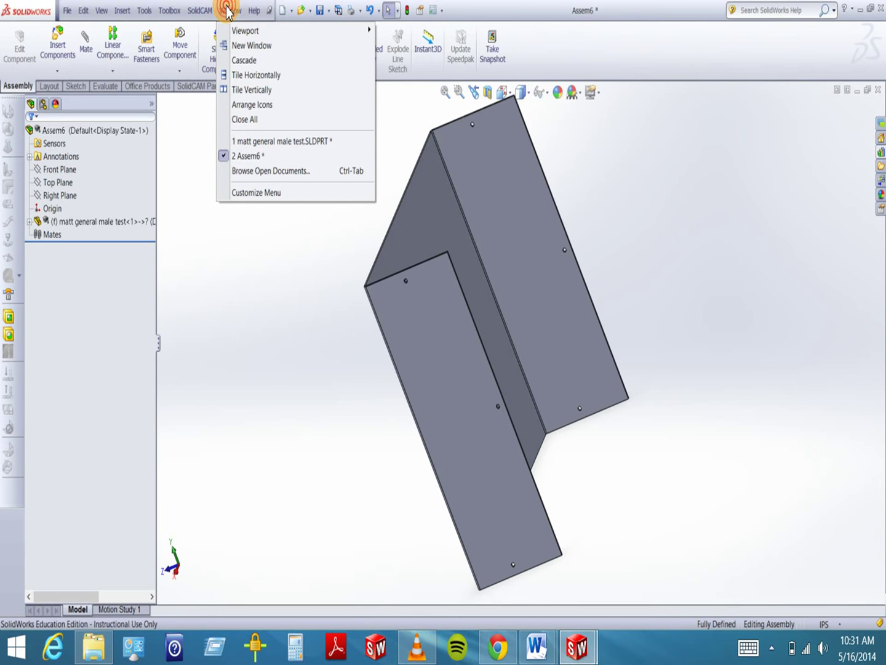
{"action": "mouse_move", "coordinate": [254, 10]}
{"action": "left_click", "coordinate": [646, 305]}
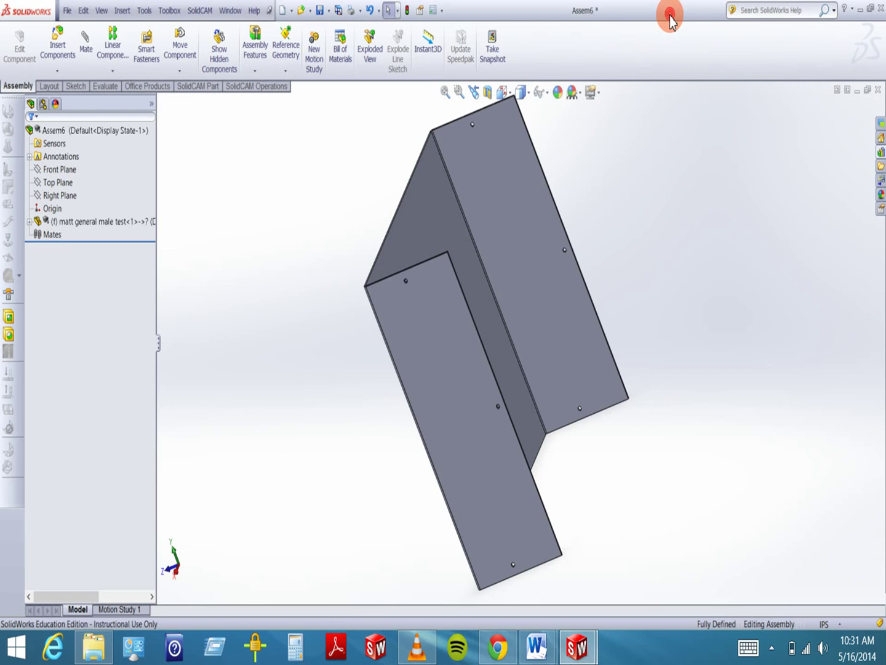
Orient the assembly to a straight-on side view of the test part's flange and its three holes.
{"action": "middle_click_drag", "start_coordinate": [542, 311], "coordinate": [533, 418]}
{"action": "left_click", "coordinate": [489, 324]}
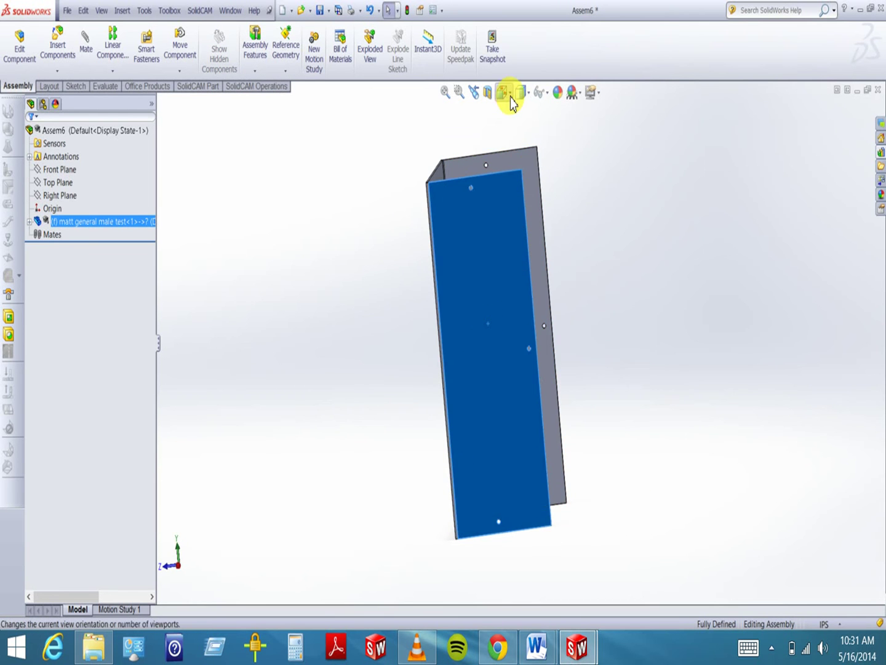
{"action": "left_click", "coordinate": [510, 96]}
{"action": "left_click", "coordinate": [560, 175]}
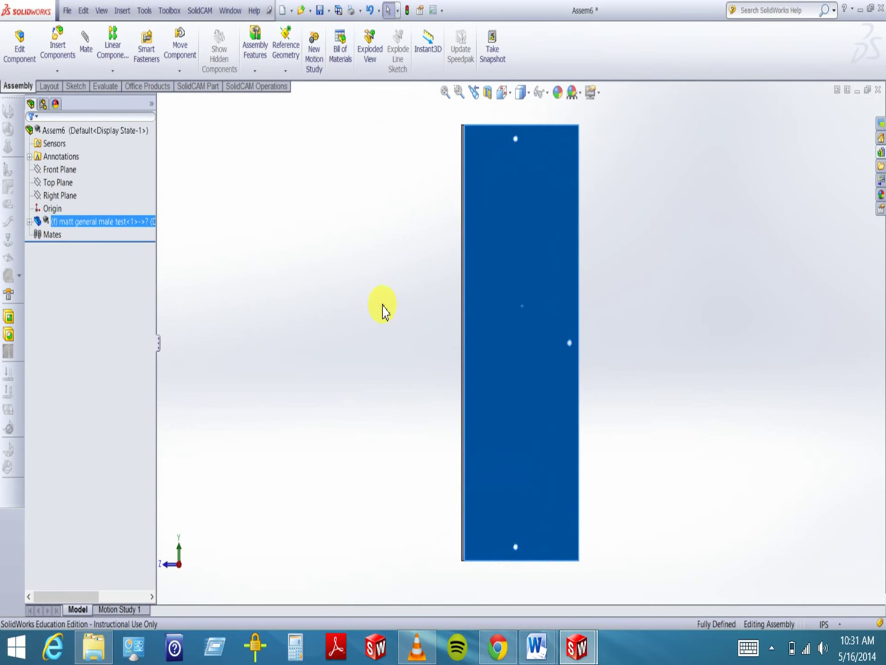
{"action": "left_click", "coordinate": [369, 296]}
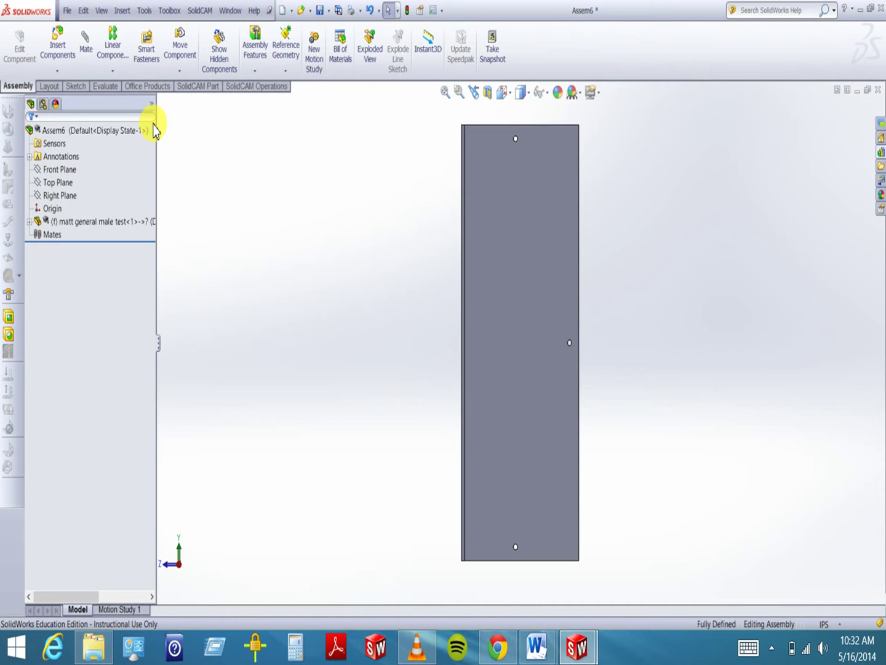
Insert a new part into the assembly from the Part template, without choosing a face or plane to position it on.
{"action": "left_click", "coordinate": [125, 12]}
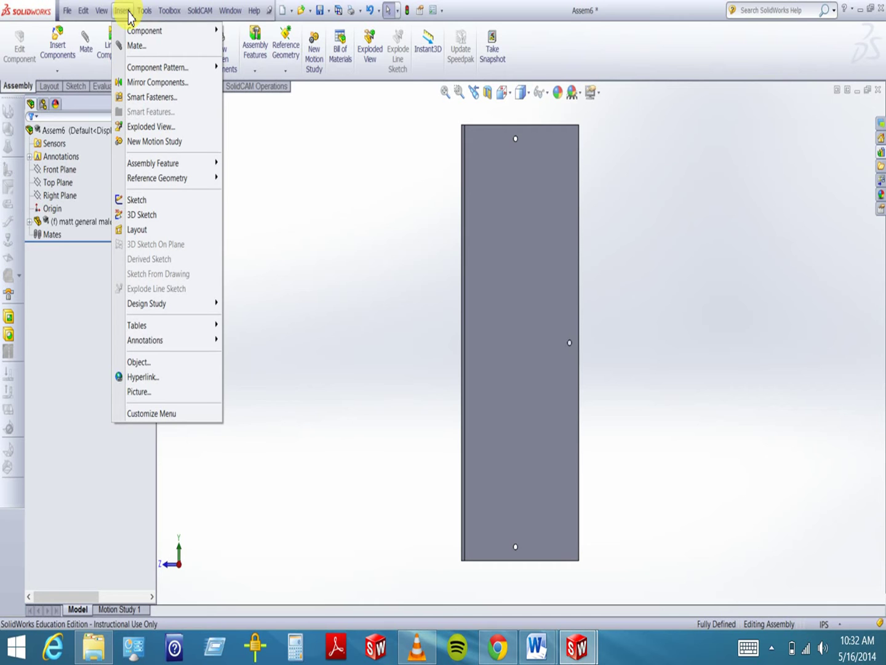
{"action": "mouse_move", "coordinate": [136, 31]}
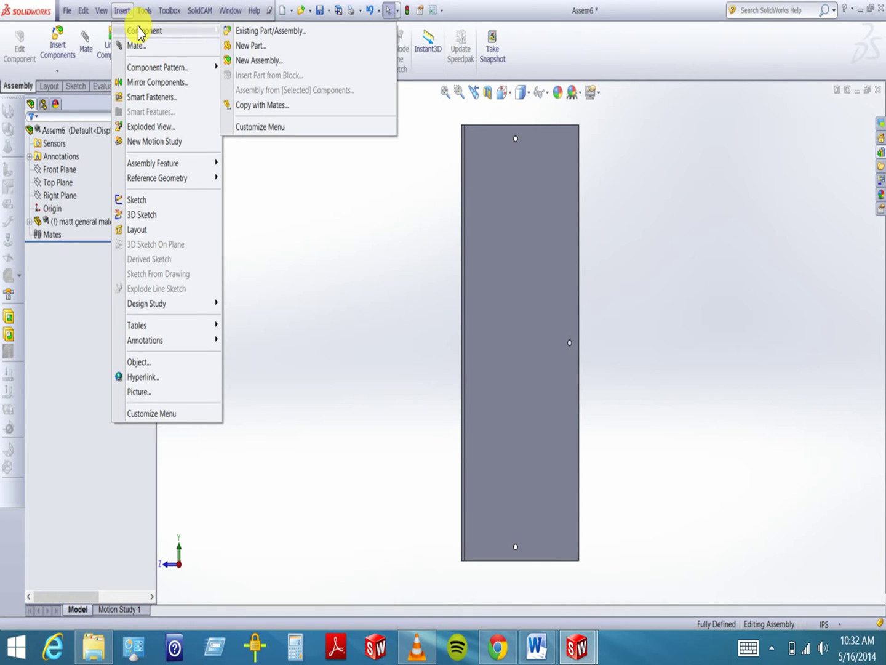
{"action": "left_click", "coordinate": [266, 49]}
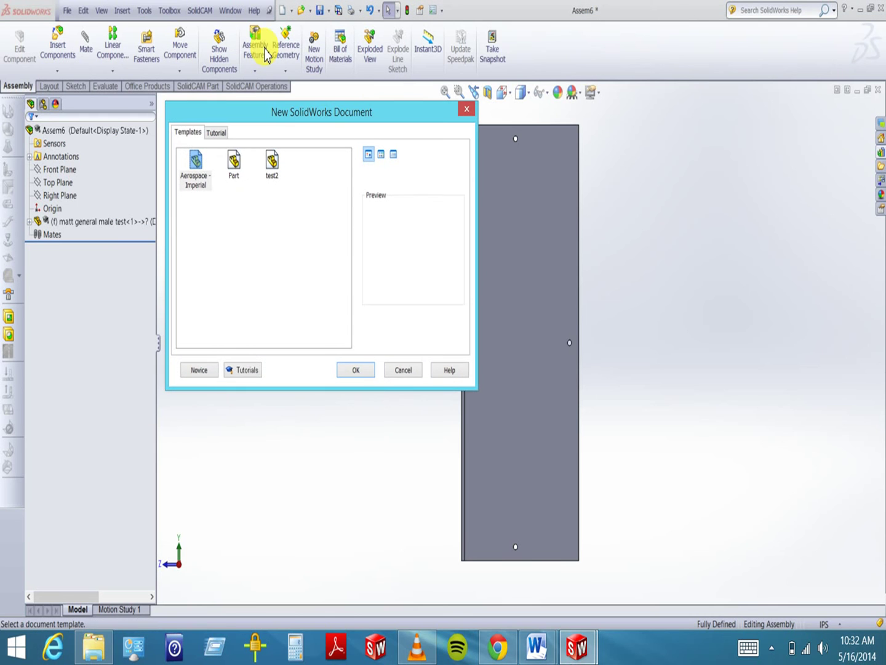
{"action": "left_click", "coordinate": [235, 164]}
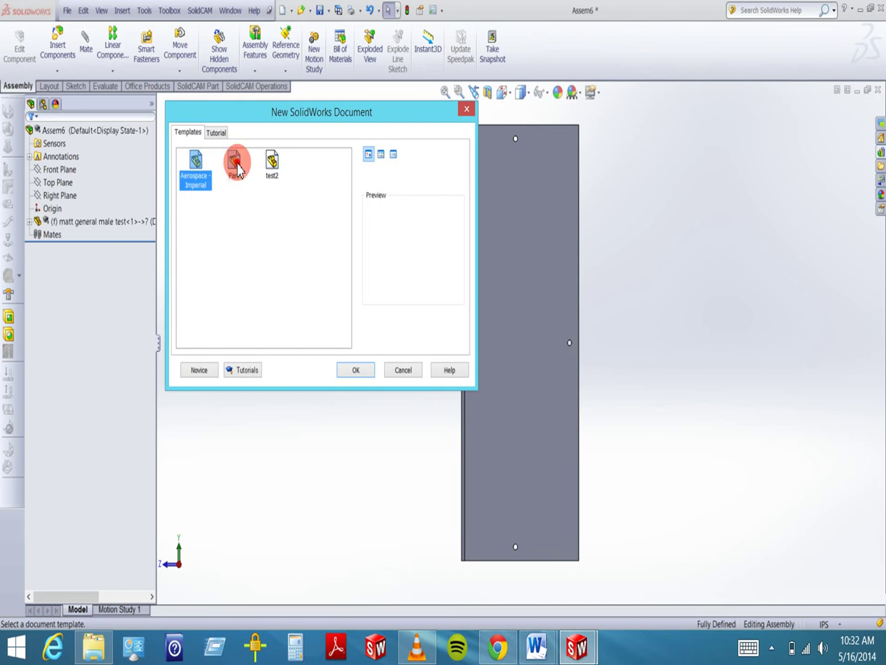
{"action": "double_click", "coordinate": [236, 163]}
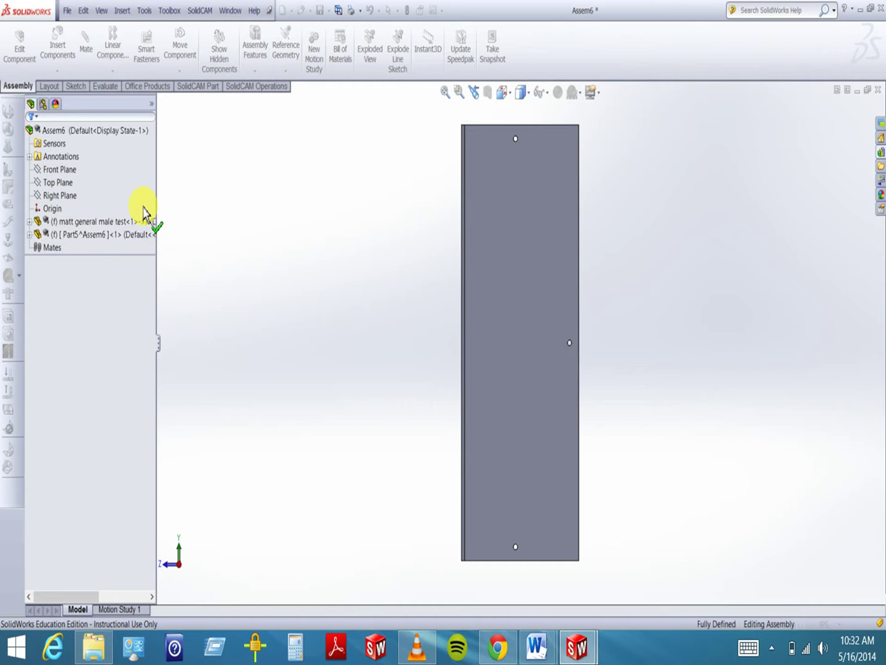
{"action": "left_click", "coordinate": [90, 239]}
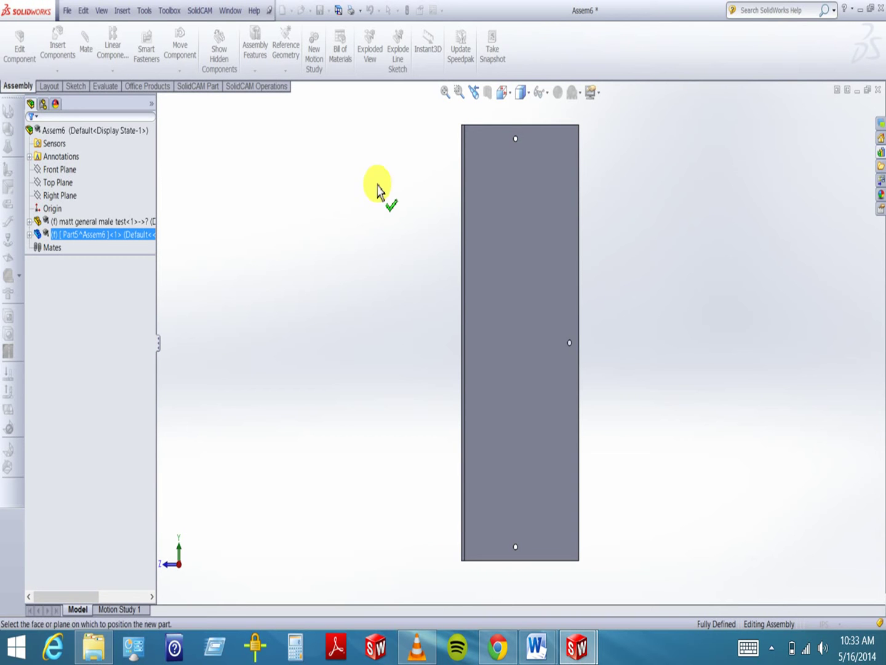
{"action": "key", "text": "Escape"}
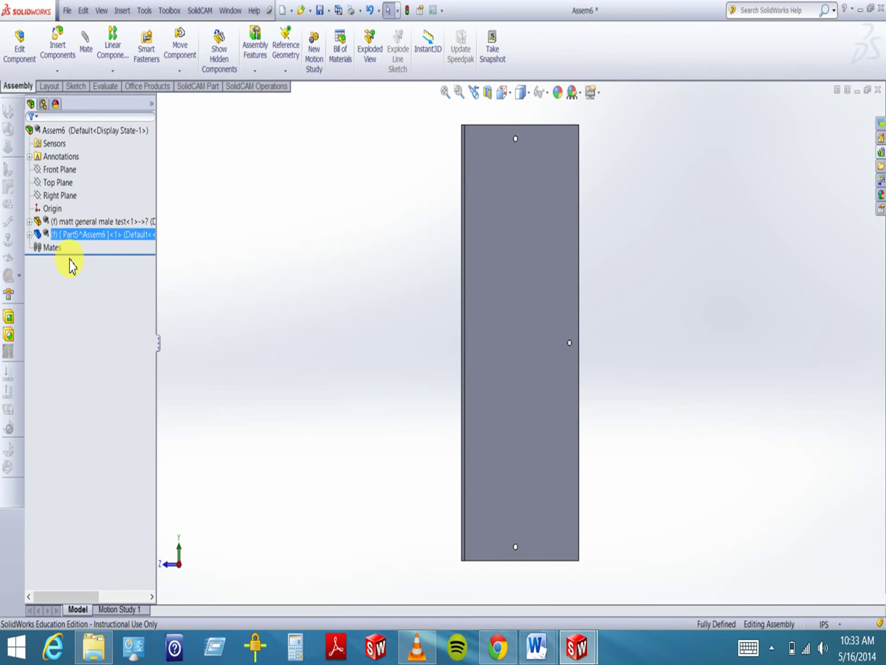
Start editing the new part in the context of the assembly, fit the model in view, and return to assembly editing.
{"action": "right_click", "coordinate": [69, 240]}
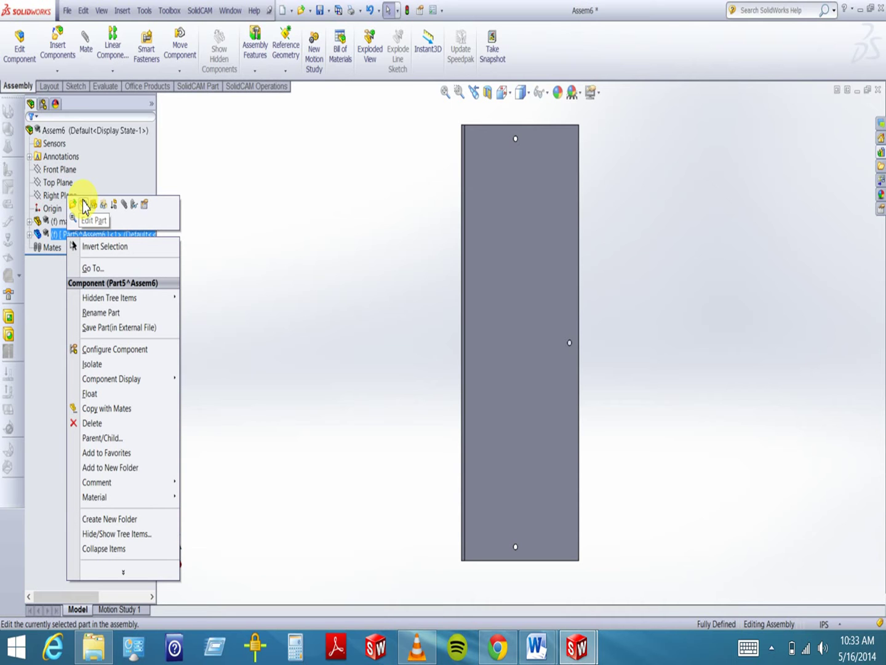
{"action": "left_click", "coordinate": [84, 208]}
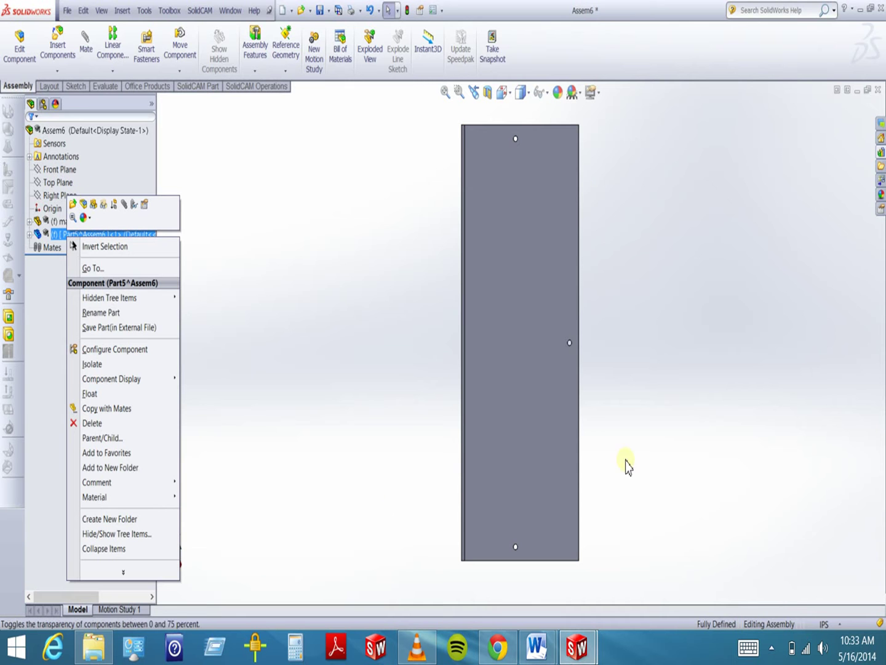
{"action": "left_click", "coordinate": [81, 205]}
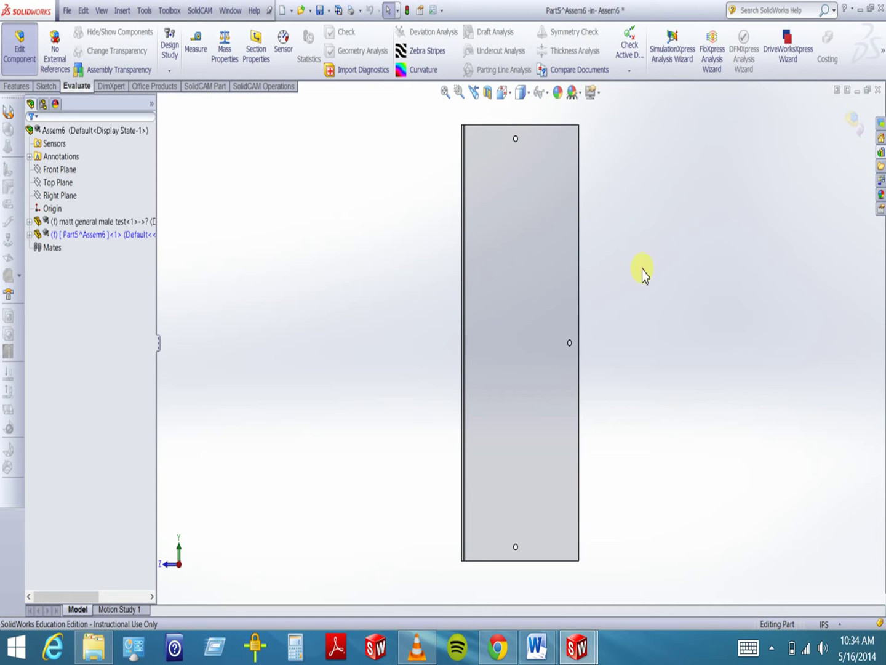
{"action": "key", "text": "f"}
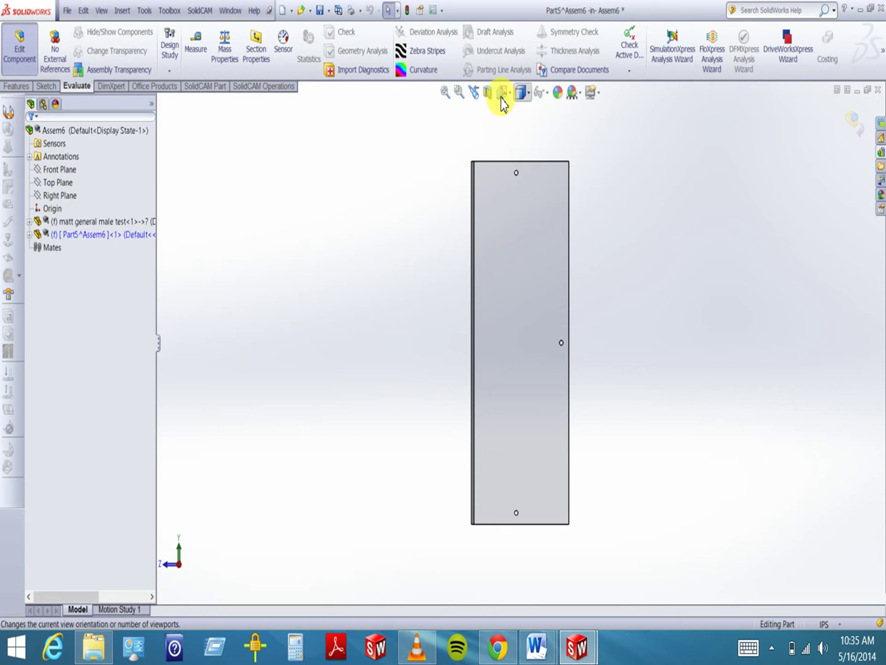
{"action": "left_click", "coordinate": [126, 14]}
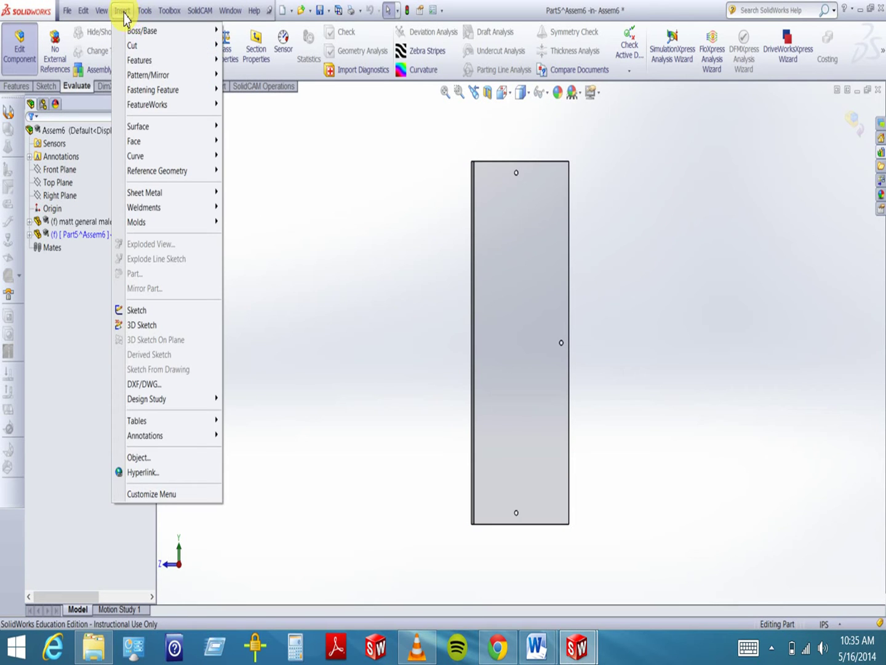
{"action": "left_click", "coordinate": [70, 278]}
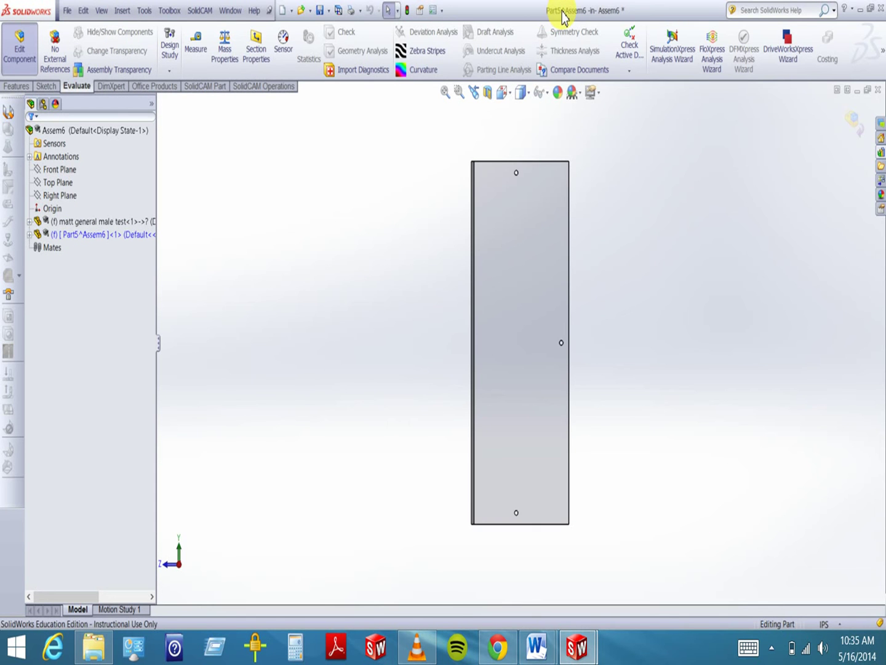
{"action": "left_click", "coordinate": [856, 123]}
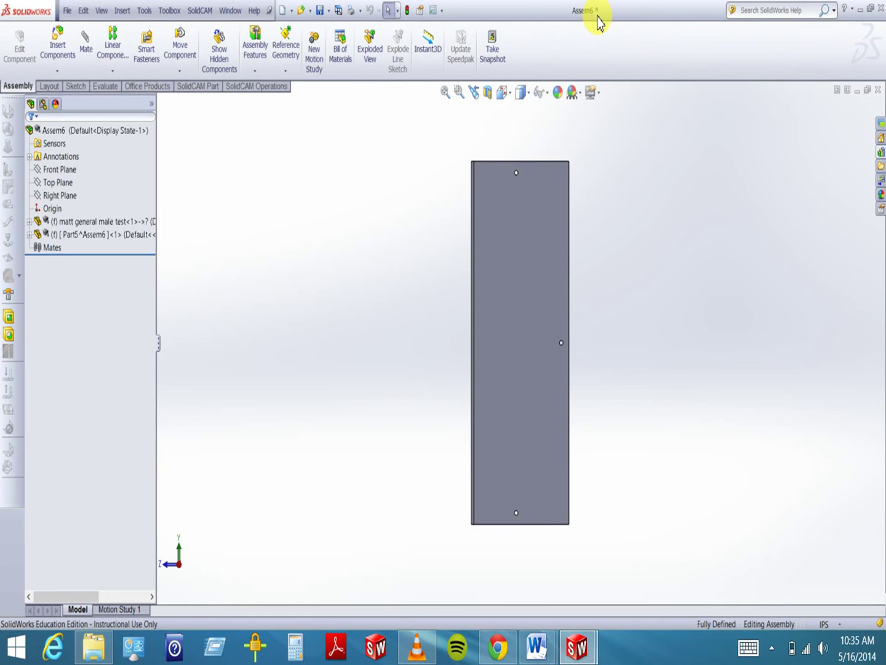
{"action": "left_click", "coordinate": [121, 11]}
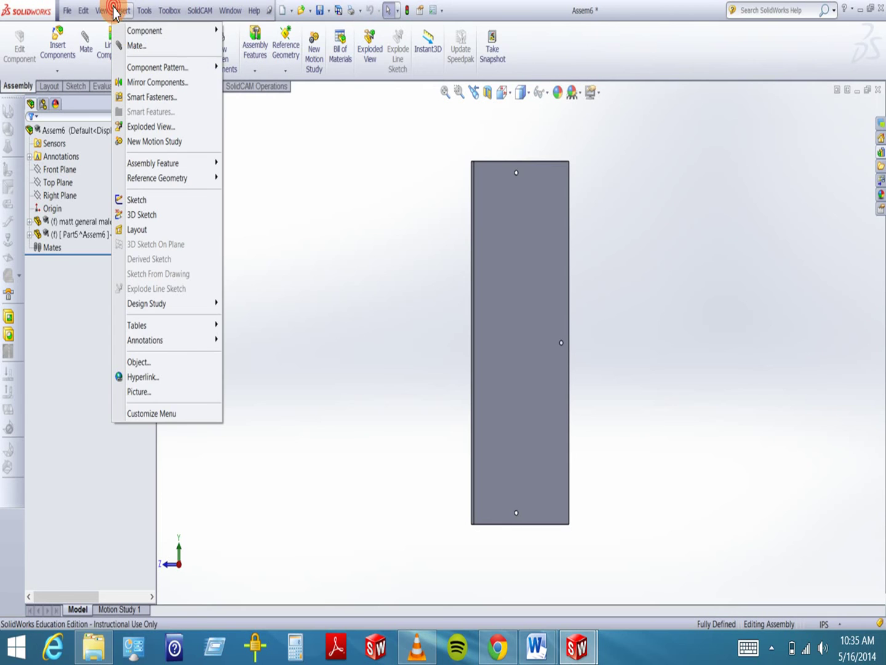
{"action": "mouse_move", "coordinate": [129, 31]}
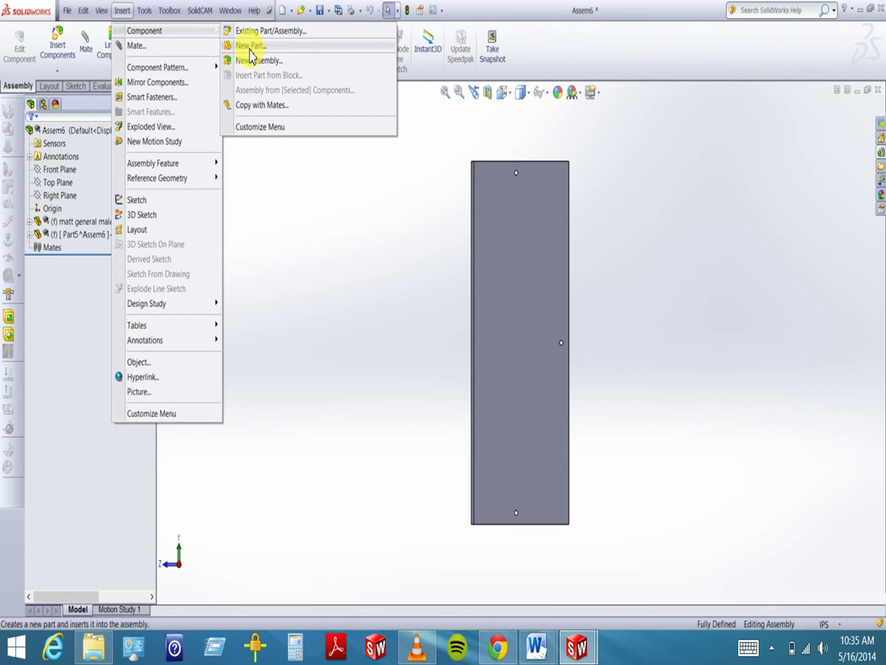
{"action": "left_click", "coordinate": [309, 248]}
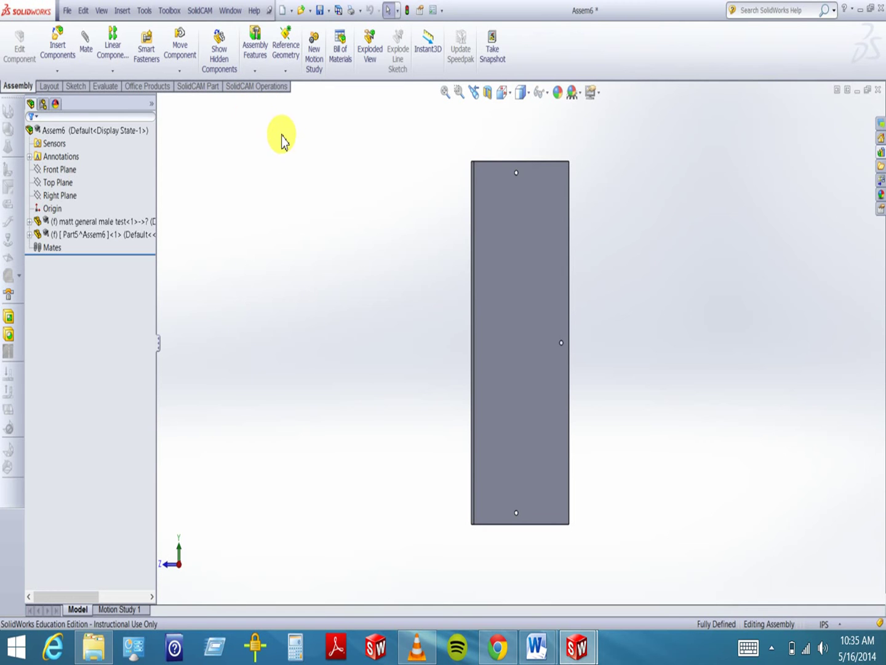
Edit the new part again within the assembly, with the test part shown for reference.
{"action": "right_click", "coordinate": [86, 238]}
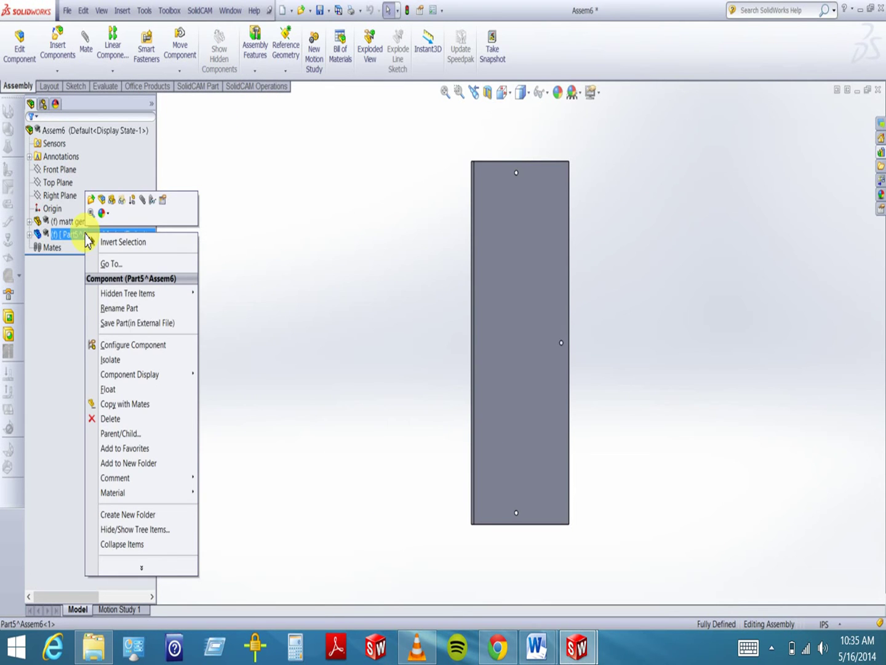
{"action": "left_click", "coordinate": [103, 203]}
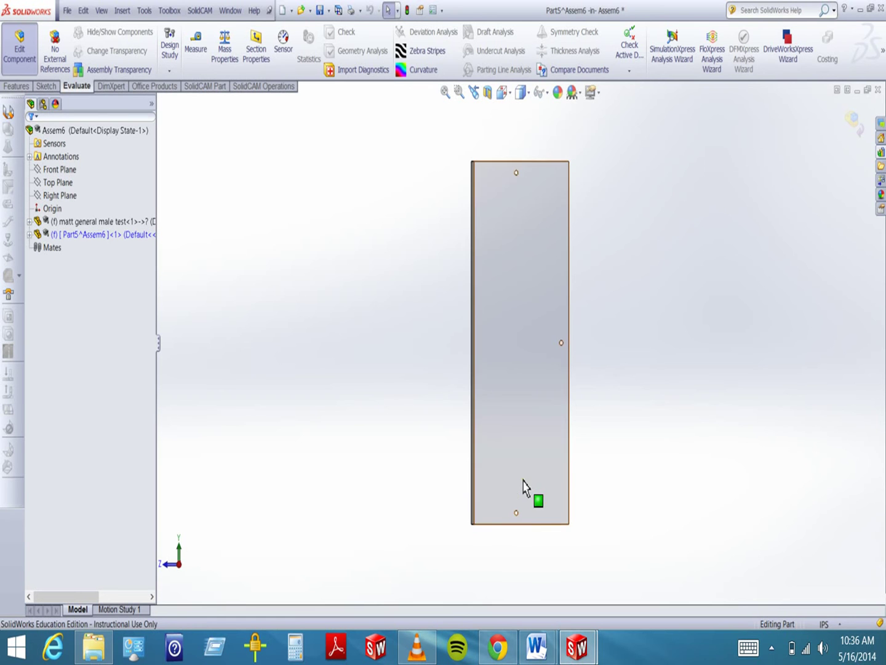
{"action": "left_click", "coordinate": [549, 439]}
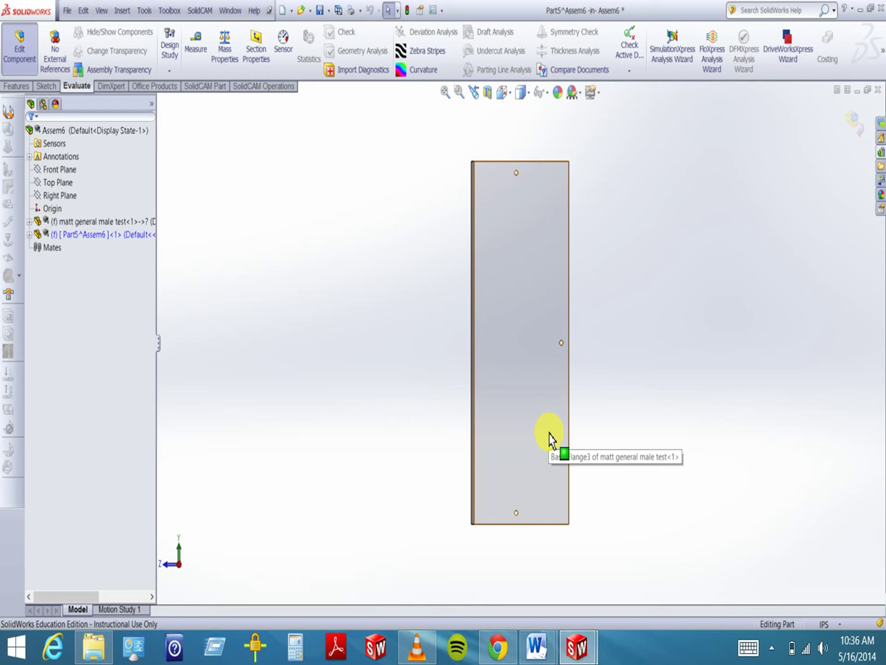
{"action": "left_click", "coordinate": [446, 285]}
{"action": "left_click", "coordinate": [562, 311]}
{"action": "left_click", "coordinate": [498, 274]}
{"action": "left_click", "coordinate": [502, 321]}
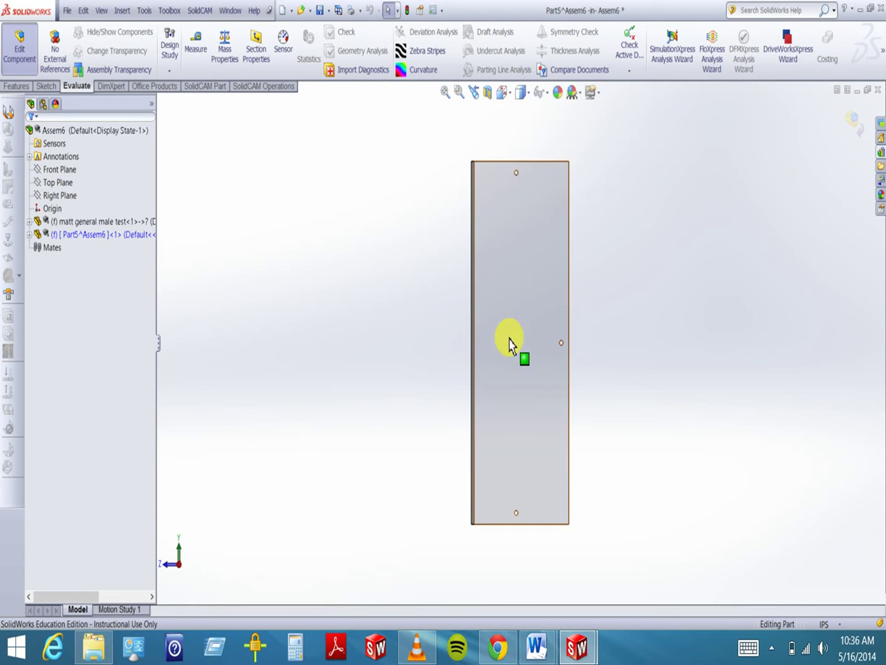
Start a new sketch for the in-context part on the test part's flange face.
{"action": "left_click", "coordinate": [46, 88]}
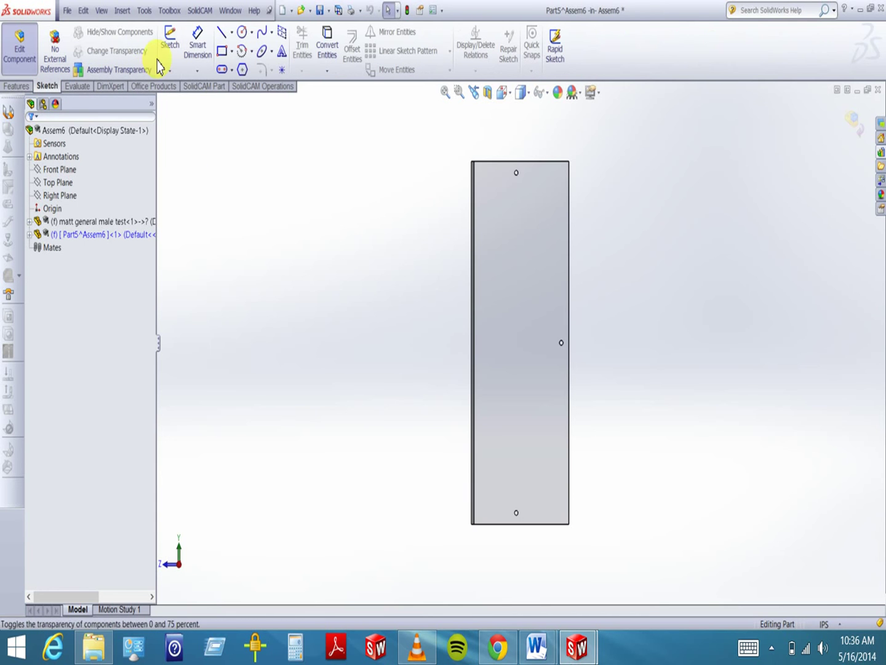
{"action": "left_click", "coordinate": [171, 41]}
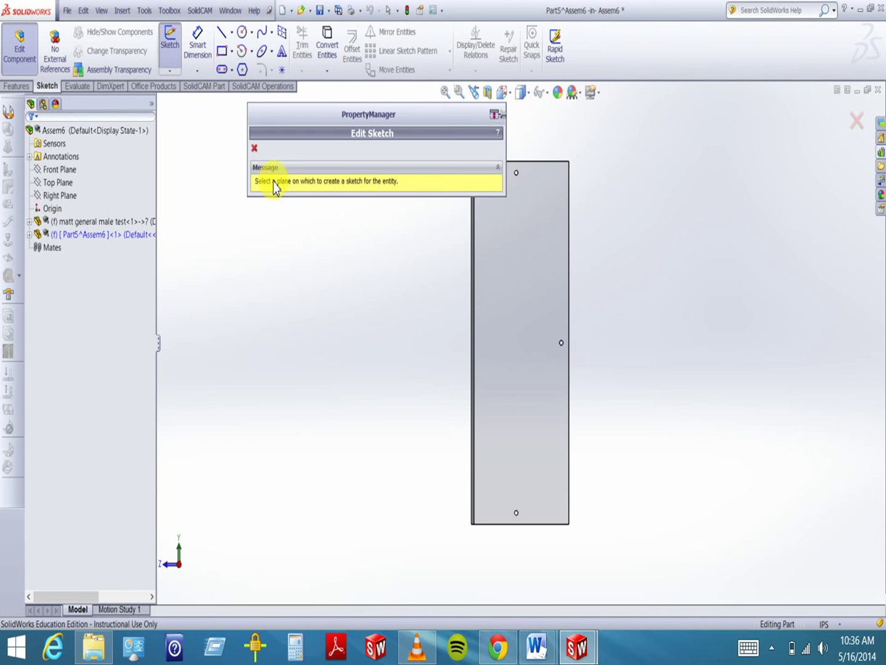
{"action": "left_click", "coordinate": [512, 274]}
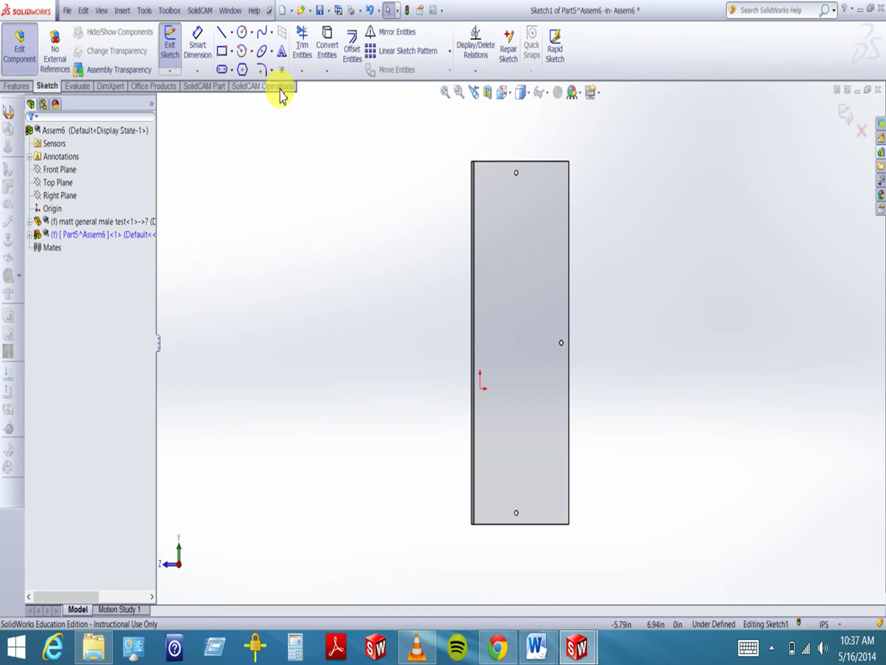
Sketch three connected straight lines just outside the flange's upper, outer and lower edges, with the vertical line about 9.17 in long.
{"action": "left_click", "coordinate": [222, 32]}
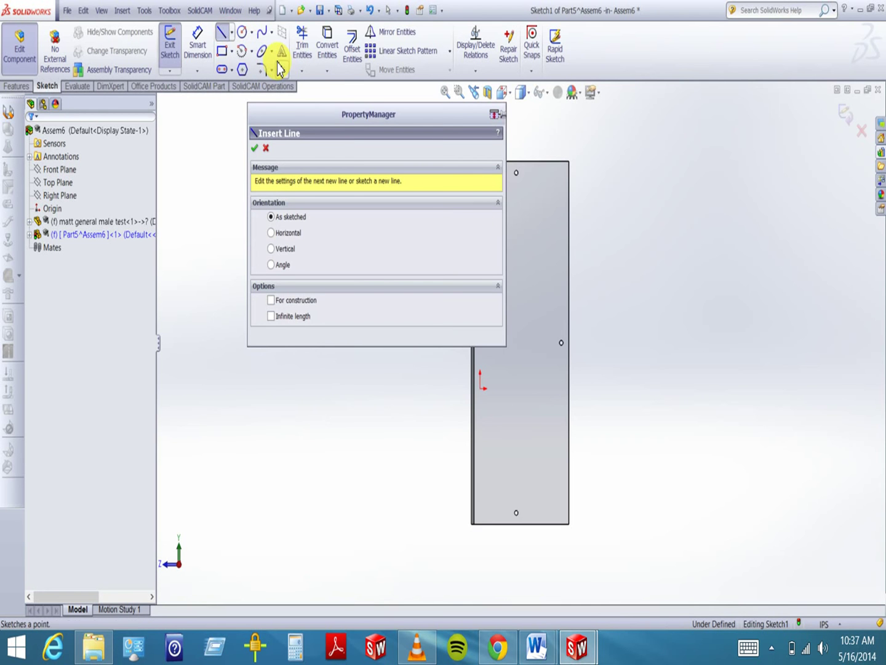
{"action": "left_click_drag", "start_coordinate": [349, 112], "coordinate": [269, 109]}
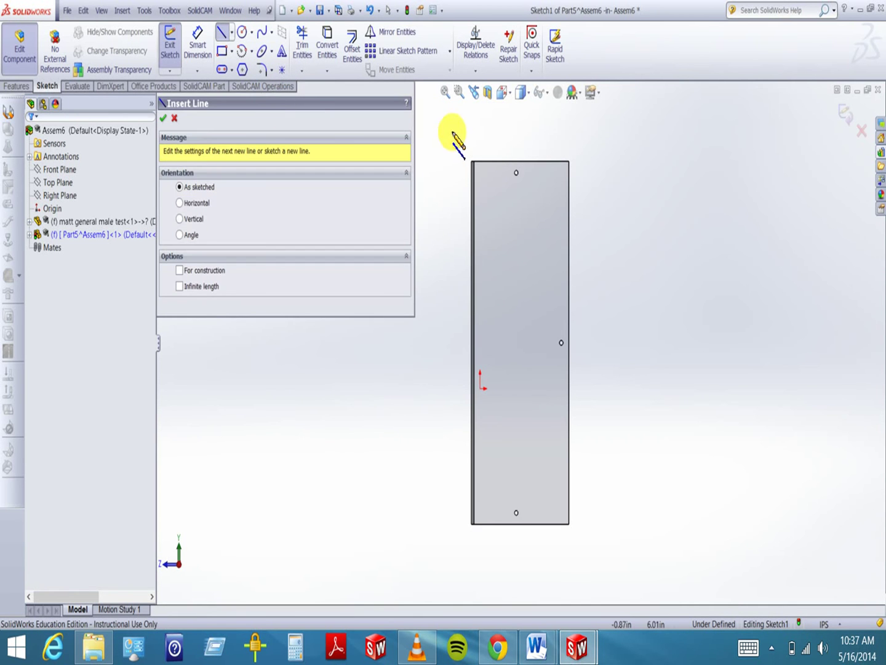
{"action": "left_click", "coordinate": [456, 151]}
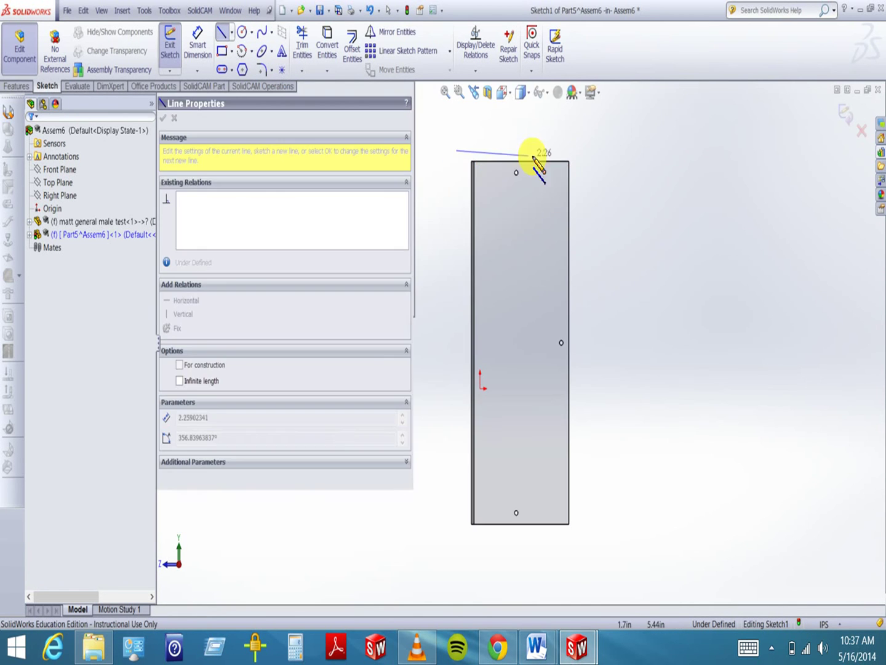
{"action": "left_click", "coordinate": [584, 151]}
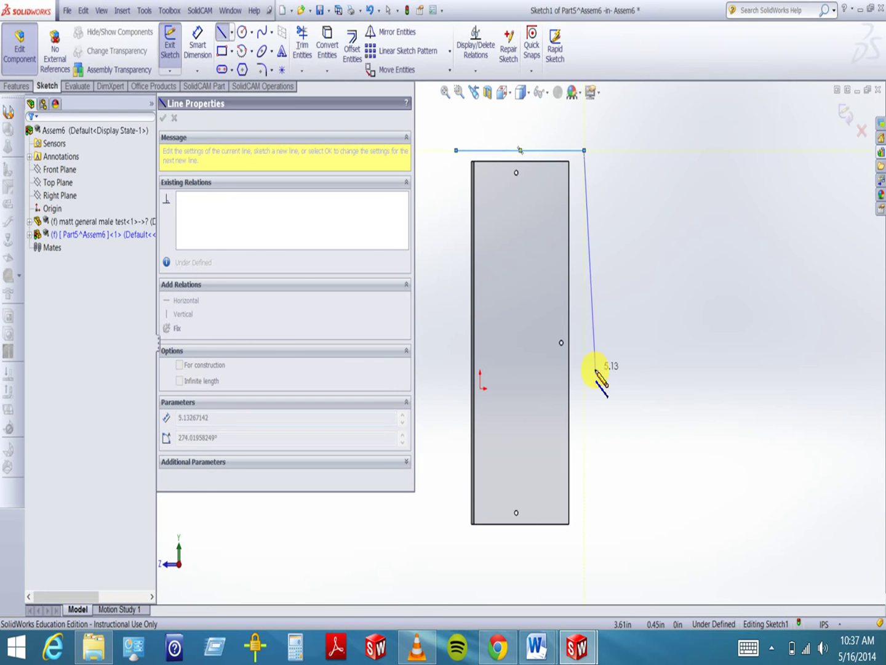
{"action": "left_click", "coordinate": [585, 542]}
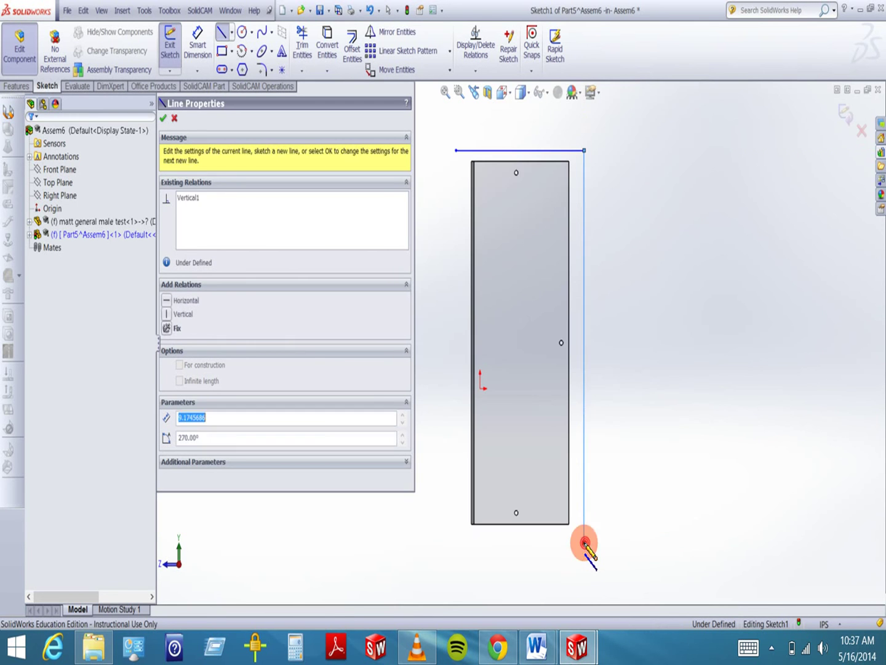
{"action": "left_click", "coordinate": [450, 543]}
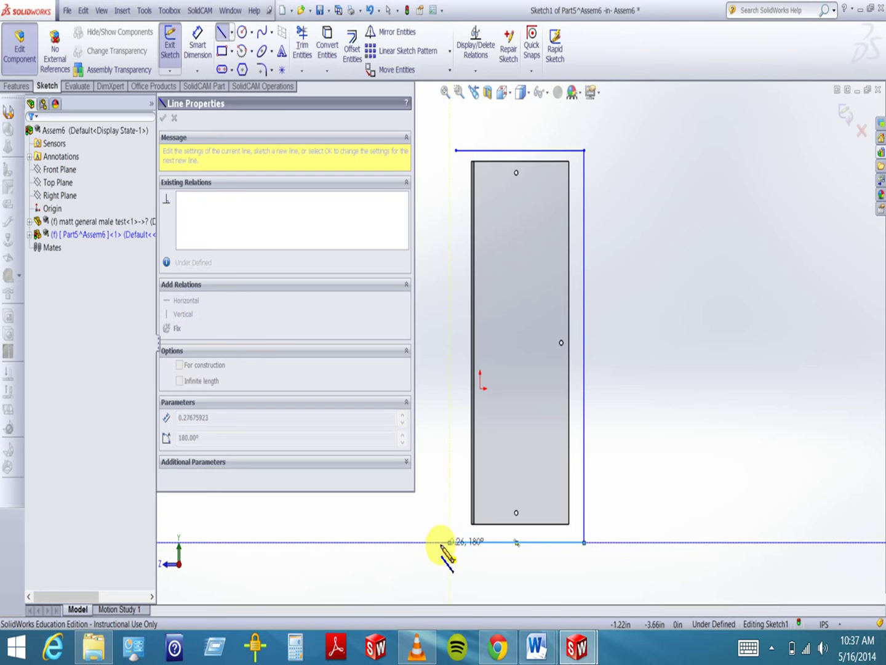
{"action": "key", "text": "Escape"}
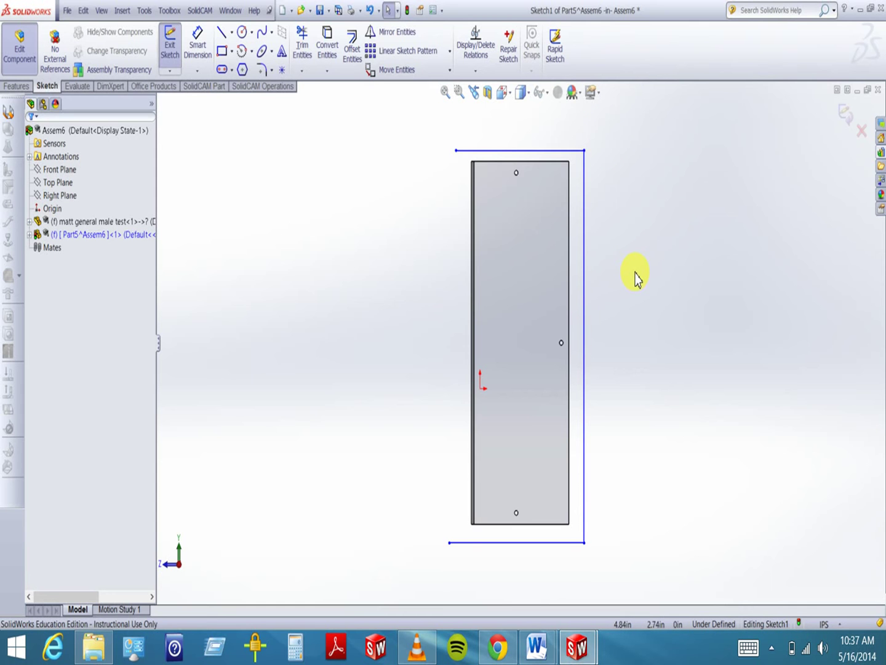
Delete all horizontal and vertical relations from the three sketch lines.
{"action": "left_click", "coordinate": [478, 50]}
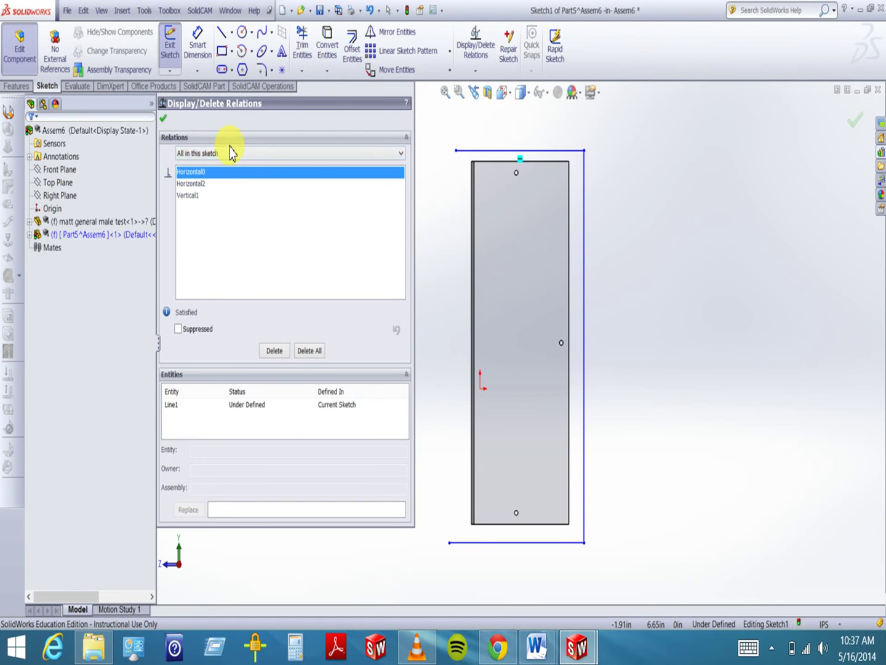
{"action": "left_click", "coordinate": [191, 197], "text": "shift"}
{"action": "left_click", "coordinate": [309, 351]}
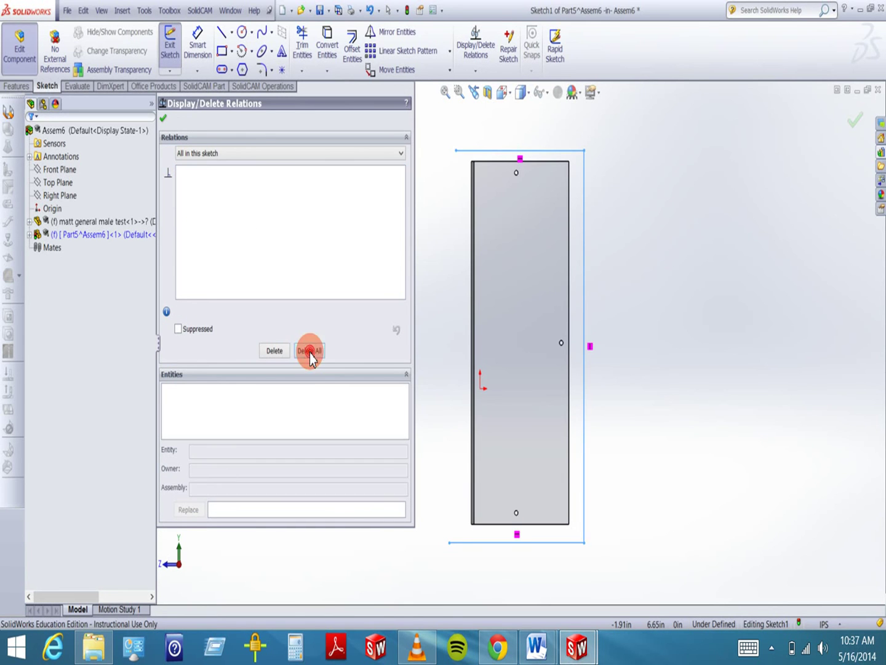
{"action": "left_click", "coordinate": [164, 118]}
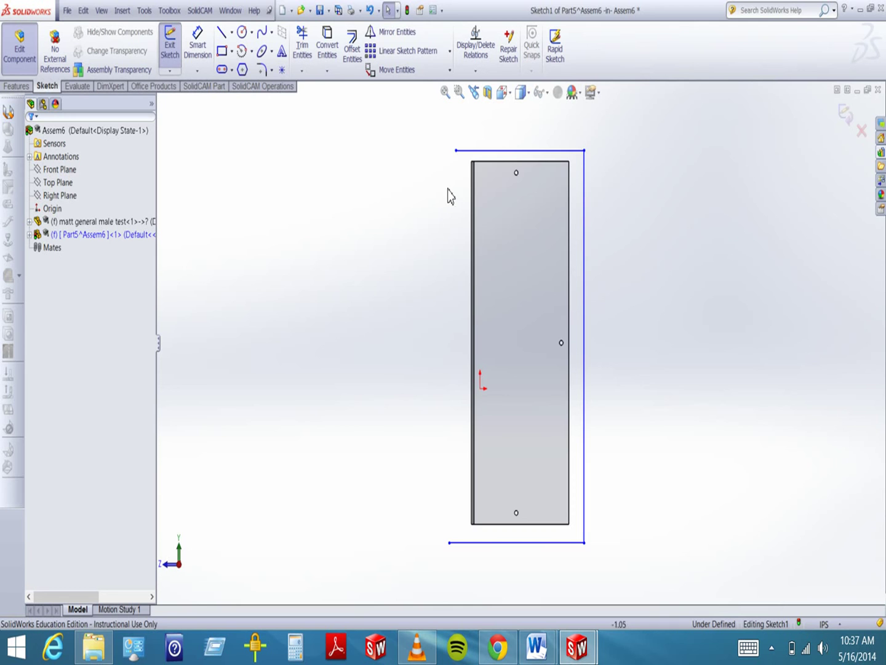
{"action": "left_click", "coordinate": [515, 159]}
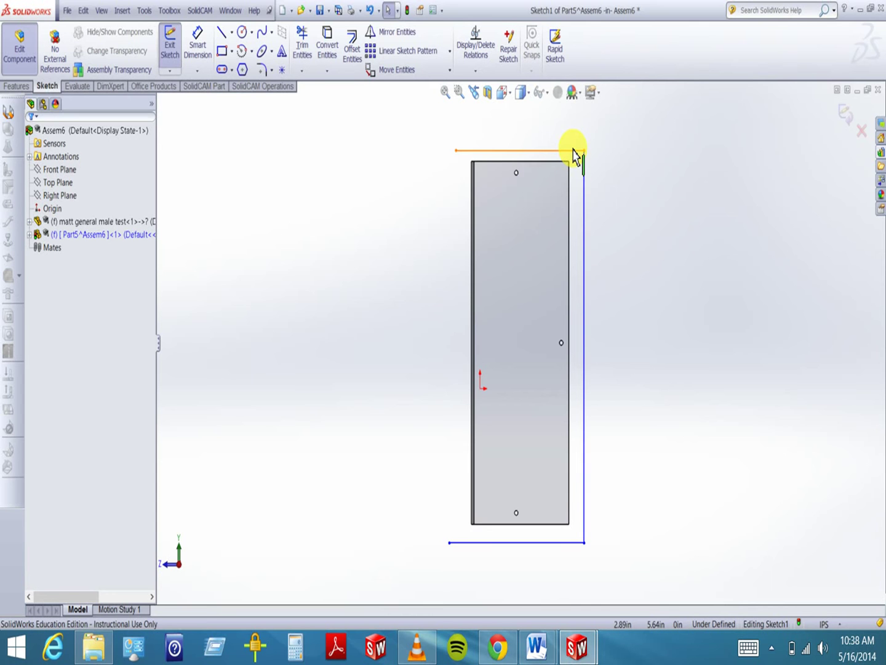
{"action": "left_click_drag", "start_coordinate": [573, 151], "coordinate": [583, 160]}
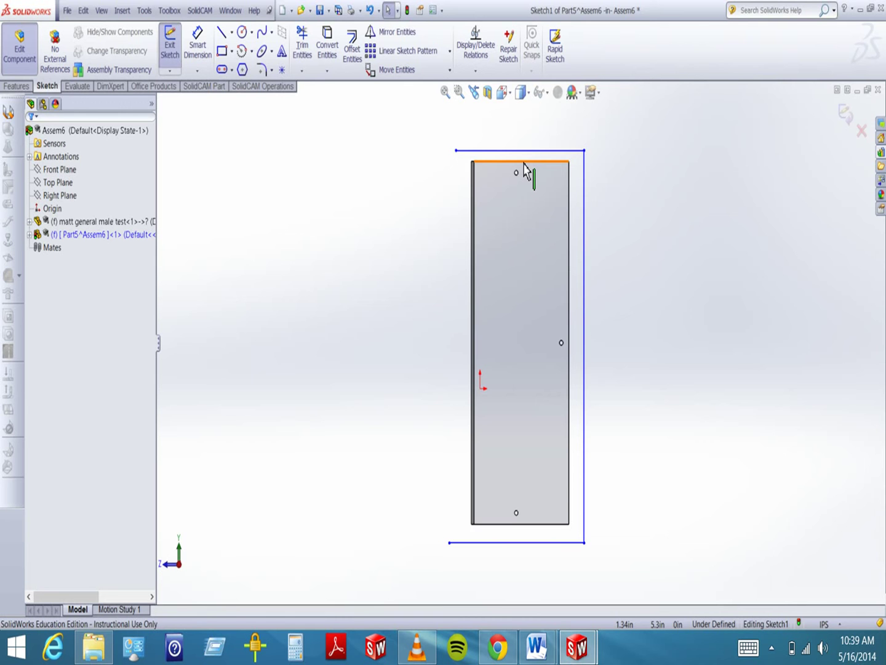
{"action": "left_click", "coordinate": [520, 150]}
{"action": "left_click", "coordinate": [471, 163]}
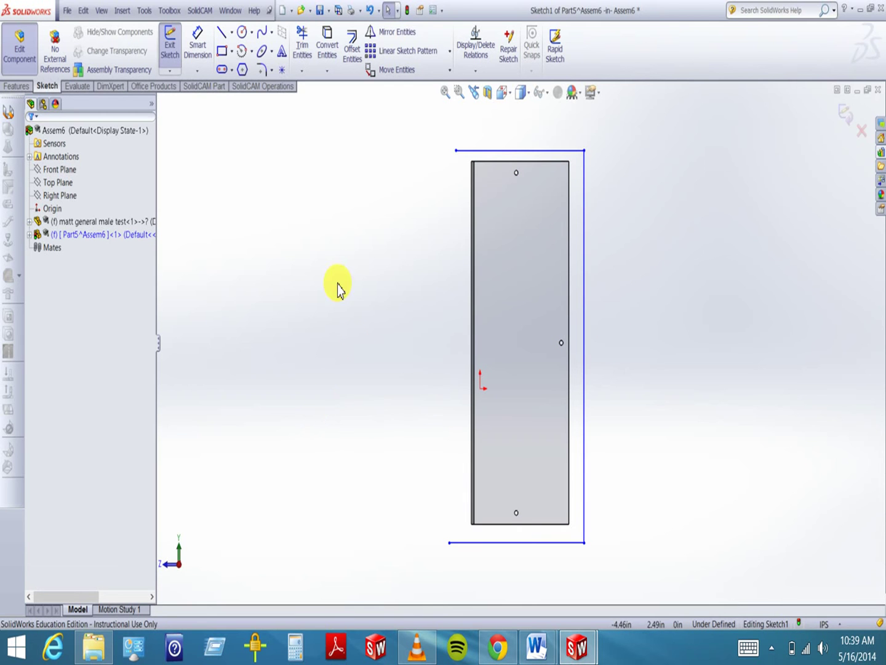
Place sketch points at the midpoints of the upper sketch line and of the flange's upper edge.
{"action": "left_click", "coordinate": [284, 70]}
{"action": "left_click", "coordinate": [459, 92]}
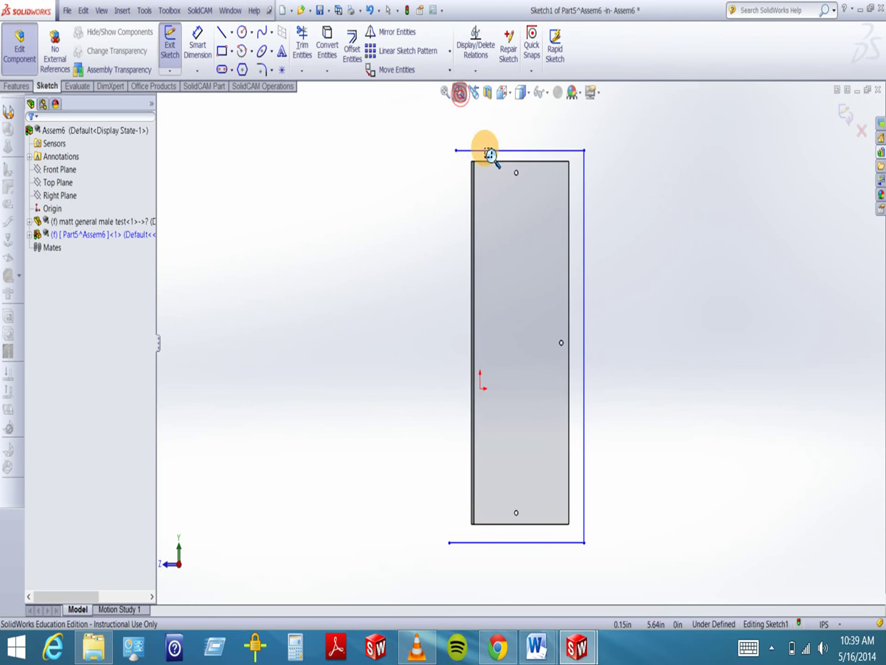
{"action": "left_click_drag", "start_coordinate": [455, 135], "coordinate": [618, 239]}
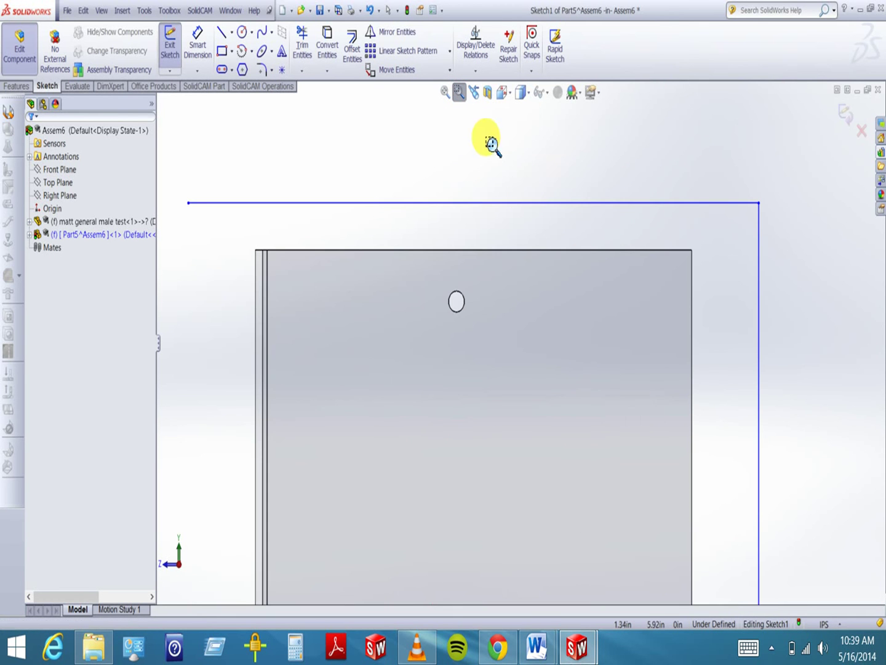
{"action": "left_click", "coordinate": [460, 93]}
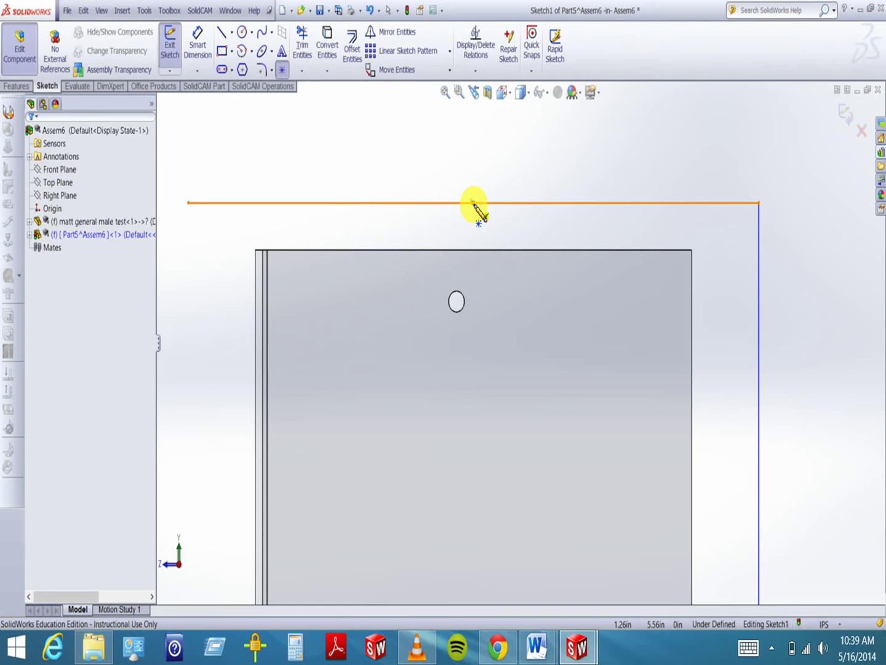
{"action": "left_click", "coordinate": [473, 202]}
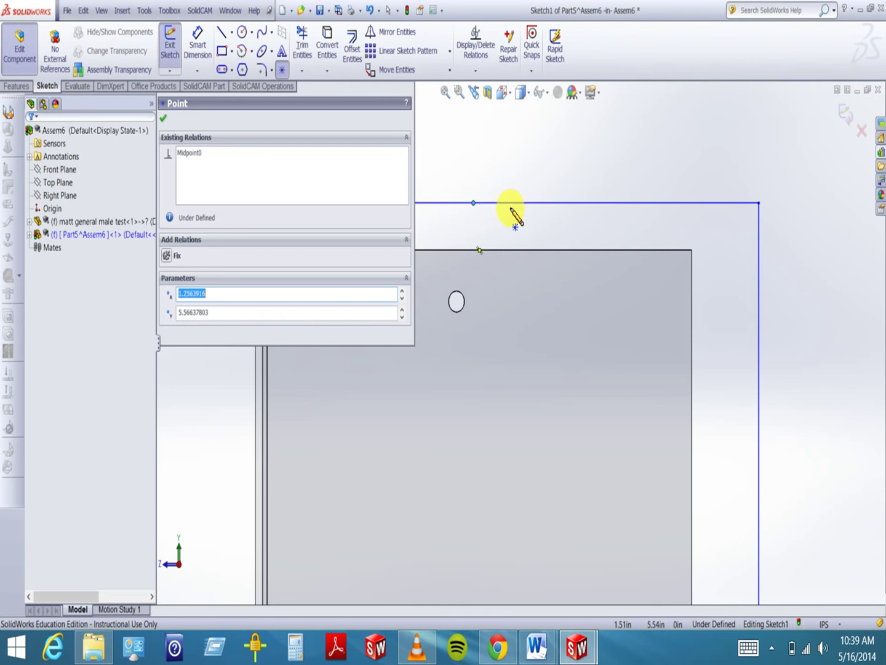
{"action": "left_click", "coordinate": [480, 251]}
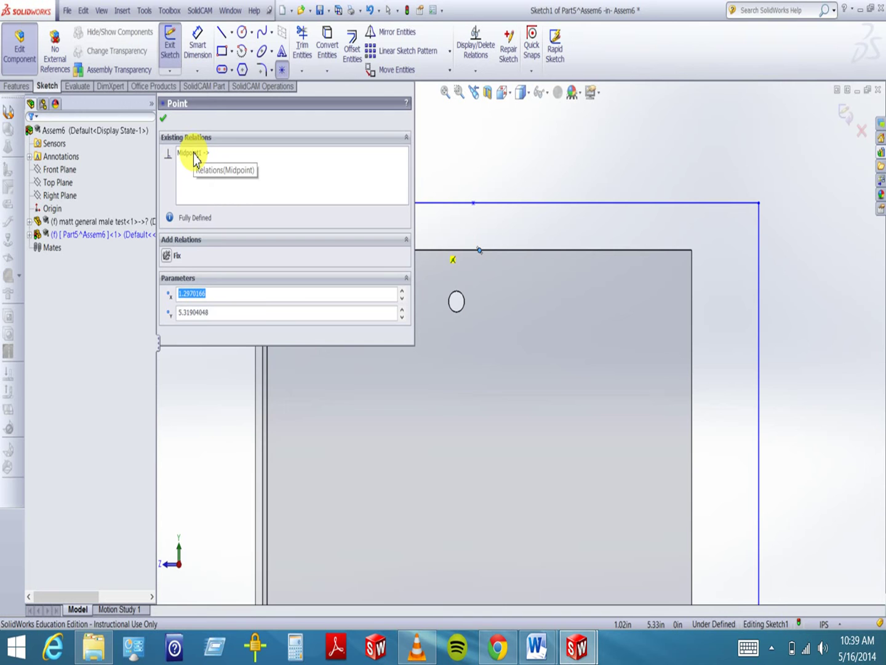
Place sketch points at the midpoints of the long vertical sketch line and of the flange's outer vertical edge.
{"action": "scroll", "coordinate": [637, 403], "scroll_direction": "up", "scroll_amount": 5}
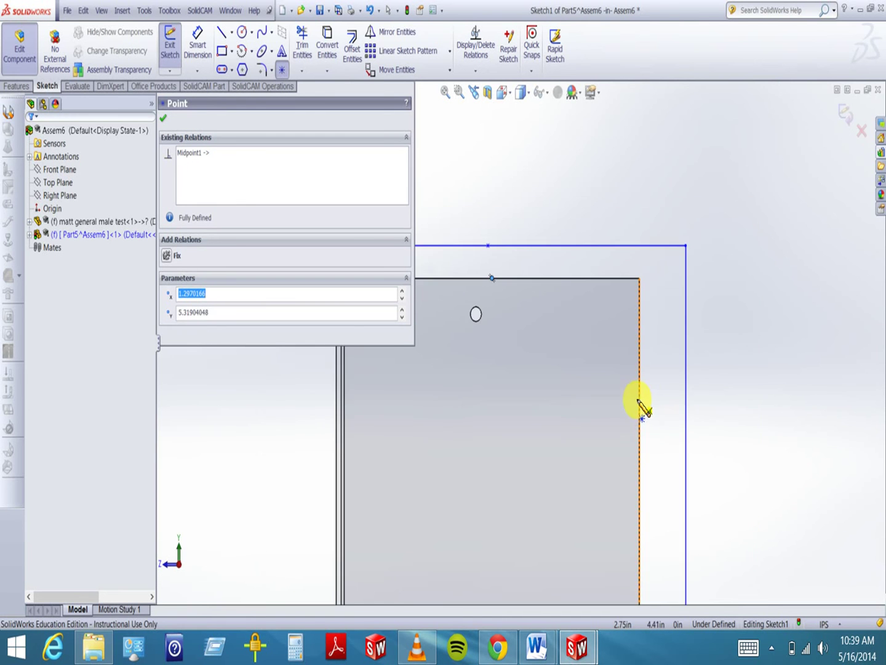
{"action": "scroll", "coordinate": [634, 397], "scroll_direction": "up", "scroll_amount": 5}
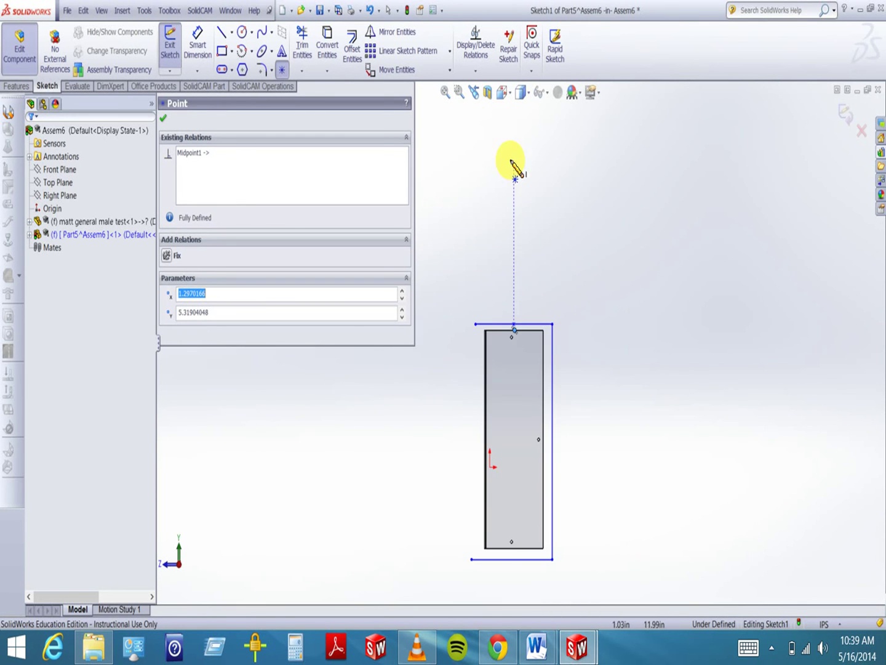
{"action": "left_click", "coordinate": [459, 92]}
{"action": "left_click_drag", "start_coordinate": [520, 388], "coordinate": [584, 466]}
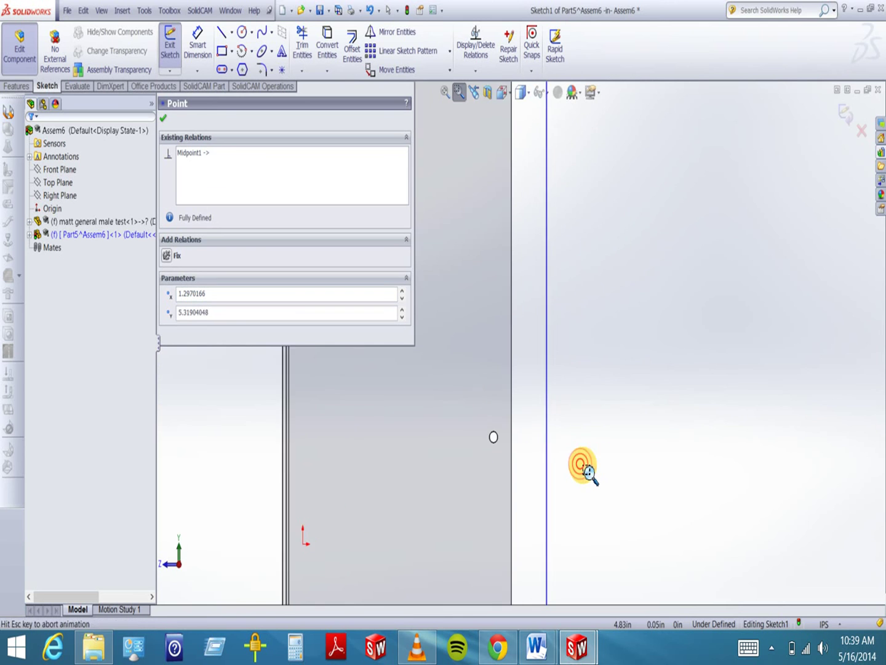
{"action": "left_click", "coordinate": [457, 93]}
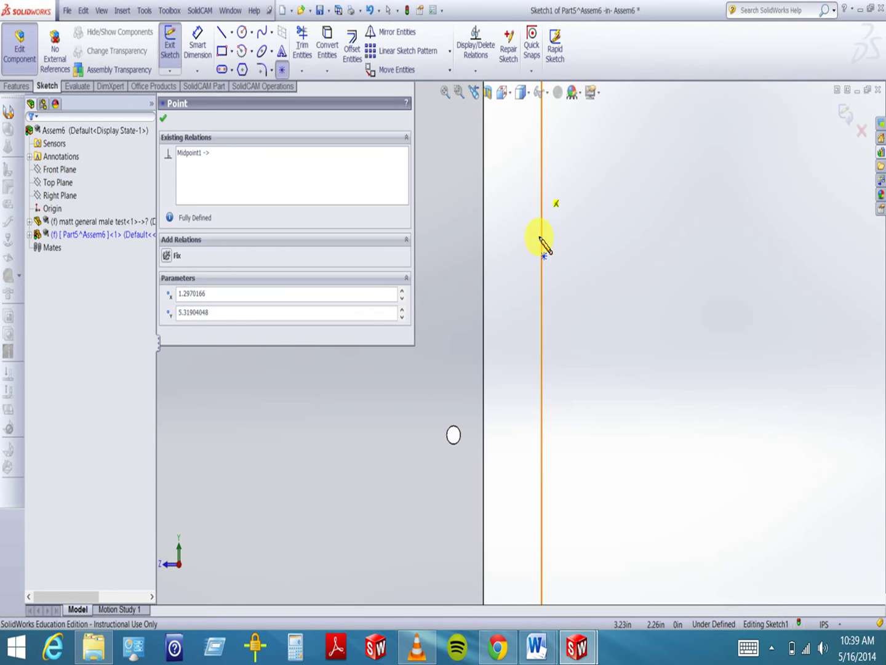
{"action": "left_click", "coordinate": [542, 450]}
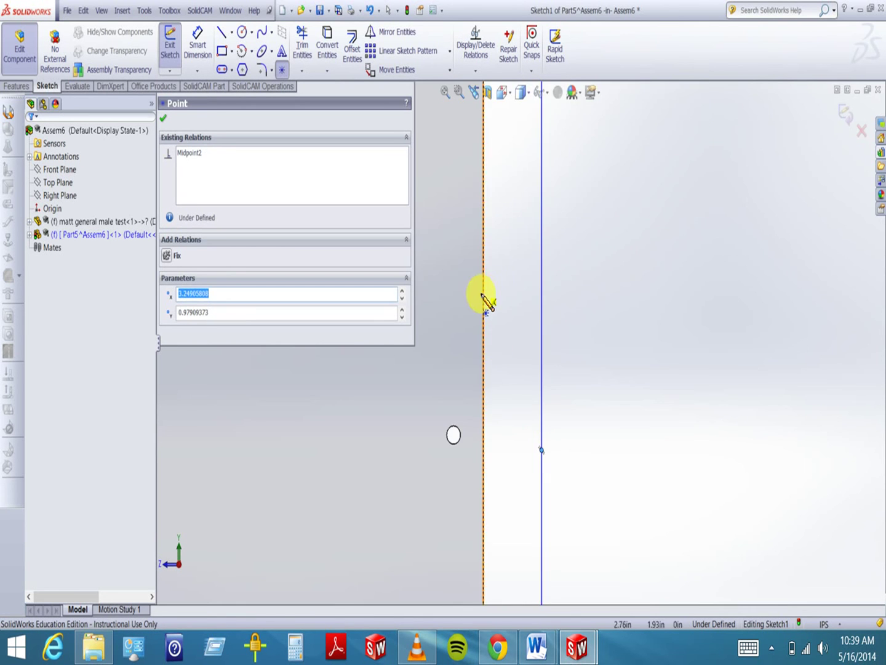
{"action": "left_click", "coordinate": [484, 437]}
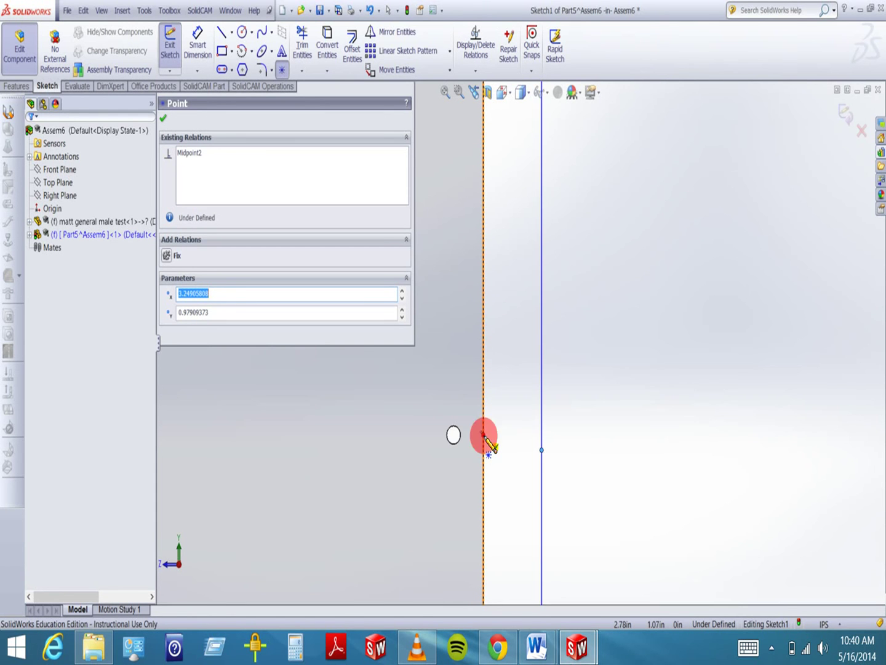
Place sketch points at the midpoints of the flange's lower edge and of the lower sketch line.
{"action": "key", "text": "z"}
{"action": "key", "text": "z"}
{"action": "key", "text": "z"}
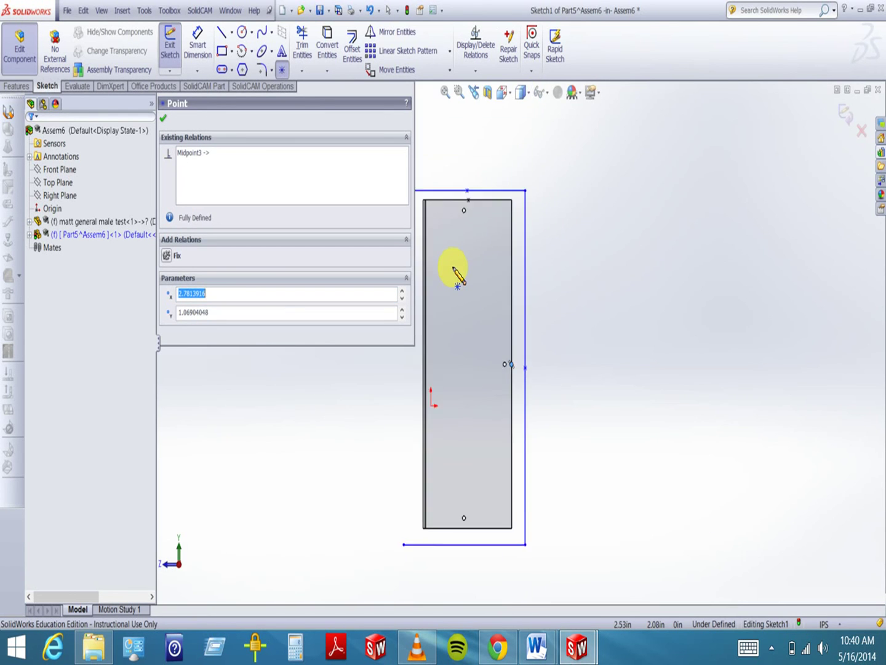
{"action": "left_click", "coordinate": [459, 92]}
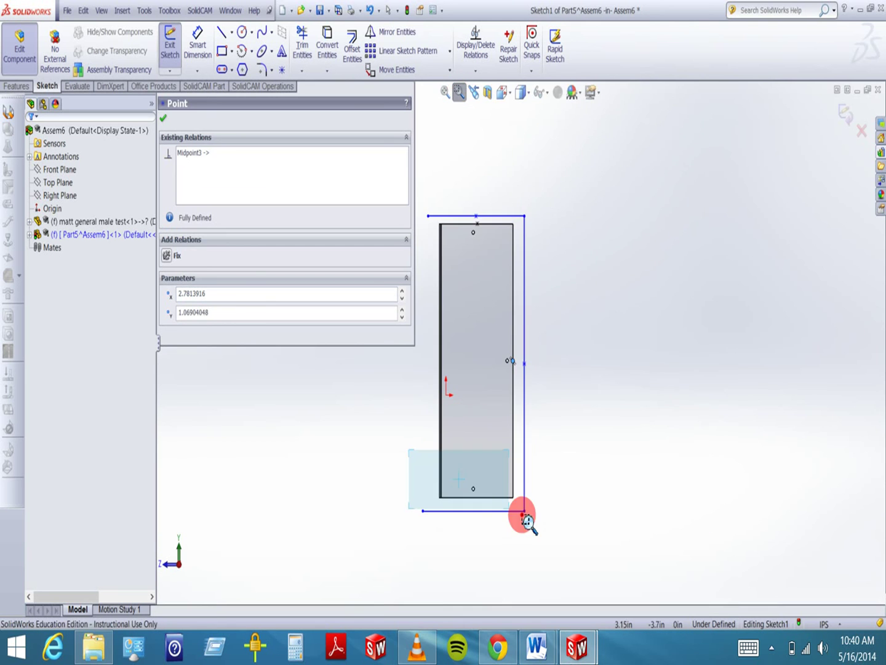
{"action": "left_click_drag", "start_coordinate": [409, 452], "coordinate": [577, 538]}
{"action": "left_click", "coordinate": [460, 93]}
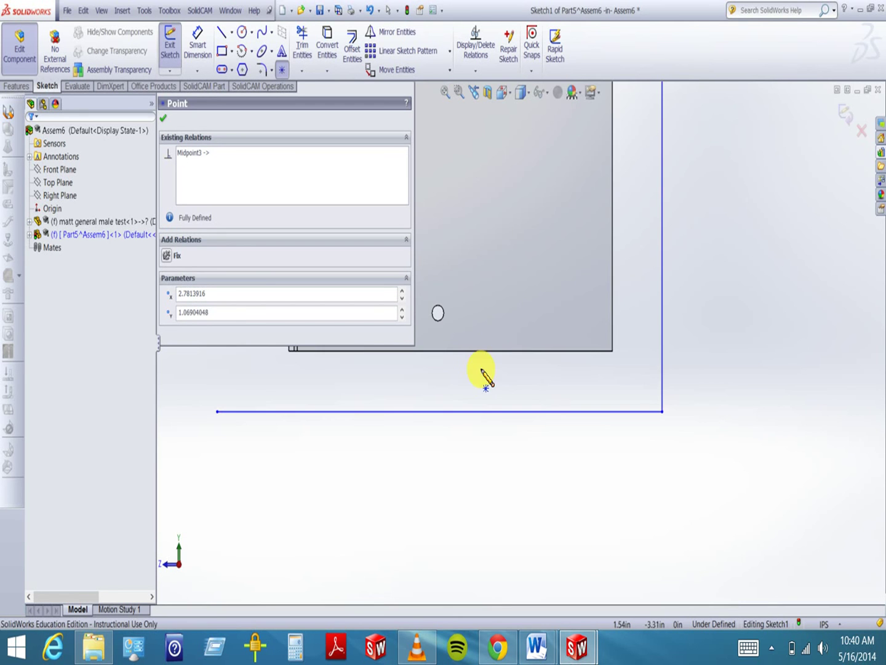
{"action": "left_click", "coordinate": [454, 351]}
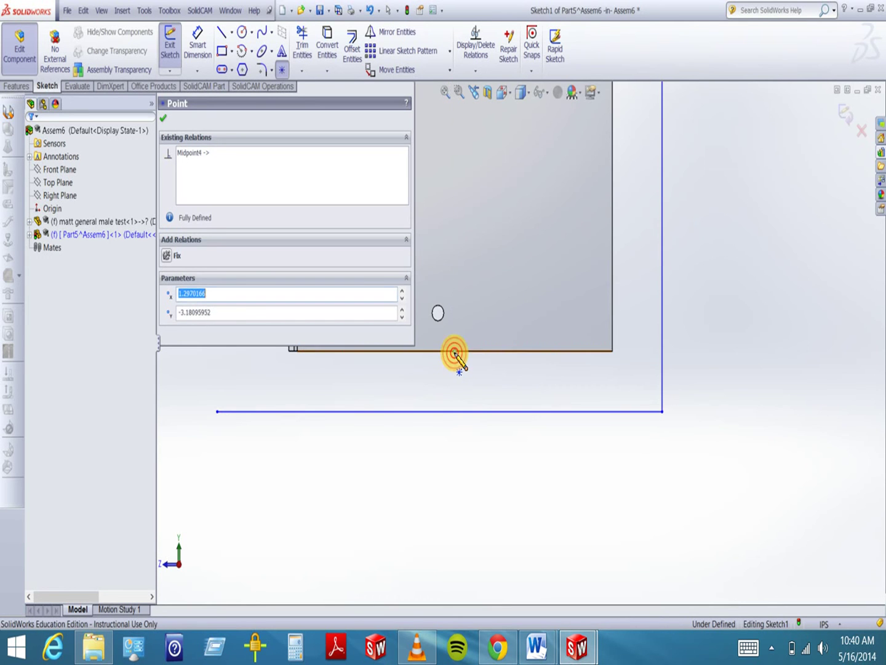
{"action": "left_click", "coordinate": [438, 412]}
{"action": "scroll", "coordinate": [447, 320], "scroll_direction": "up", "scroll_amount": 4}
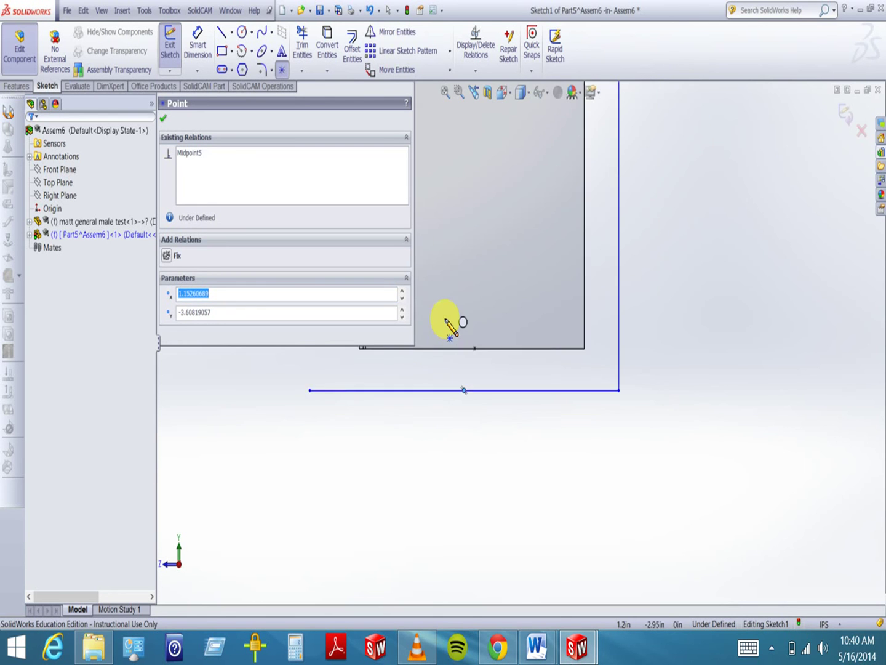
{"action": "left_click", "coordinate": [164, 120]}
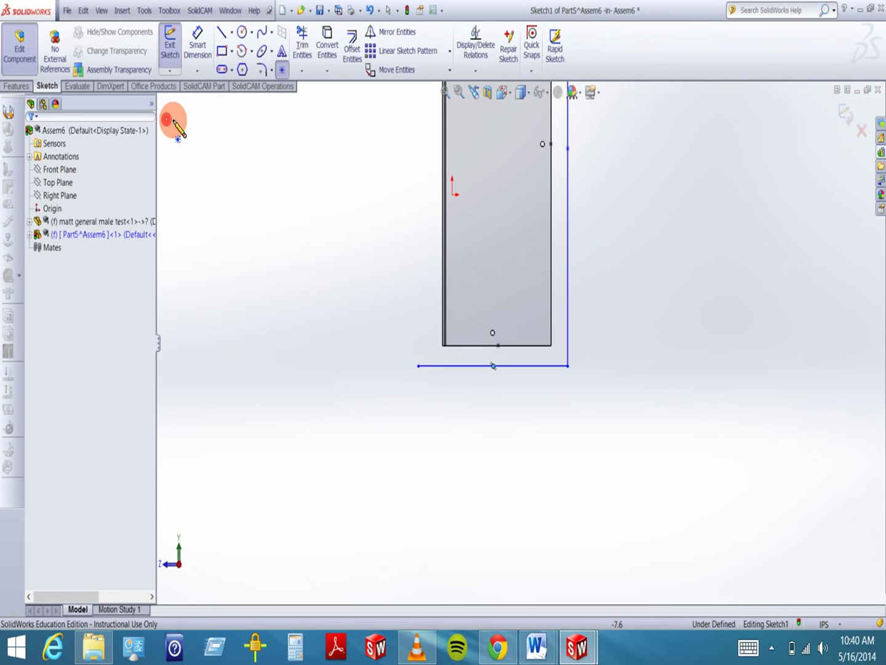
{"action": "key", "text": "f"}
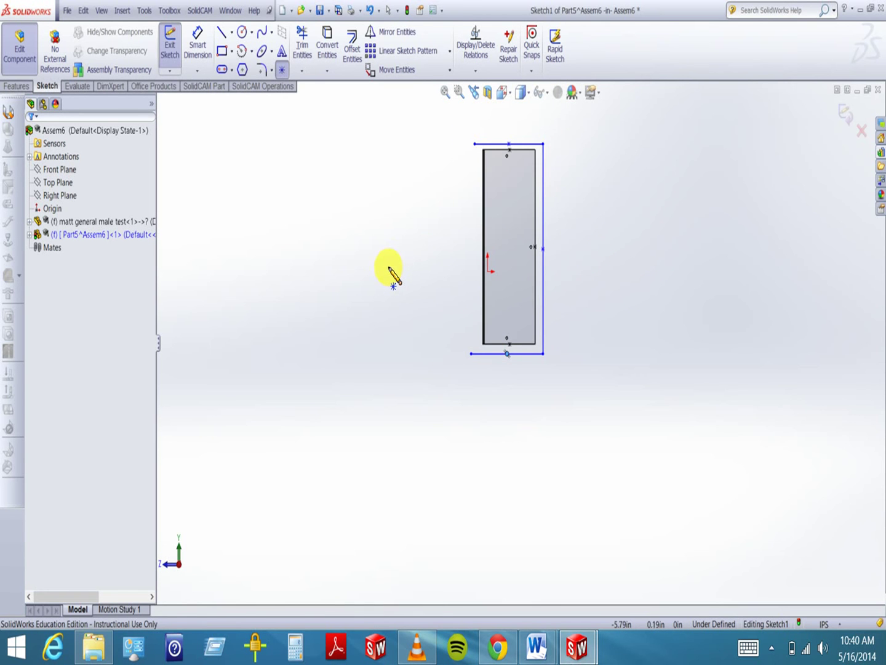
{"action": "left_click", "coordinate": [458, 92]}
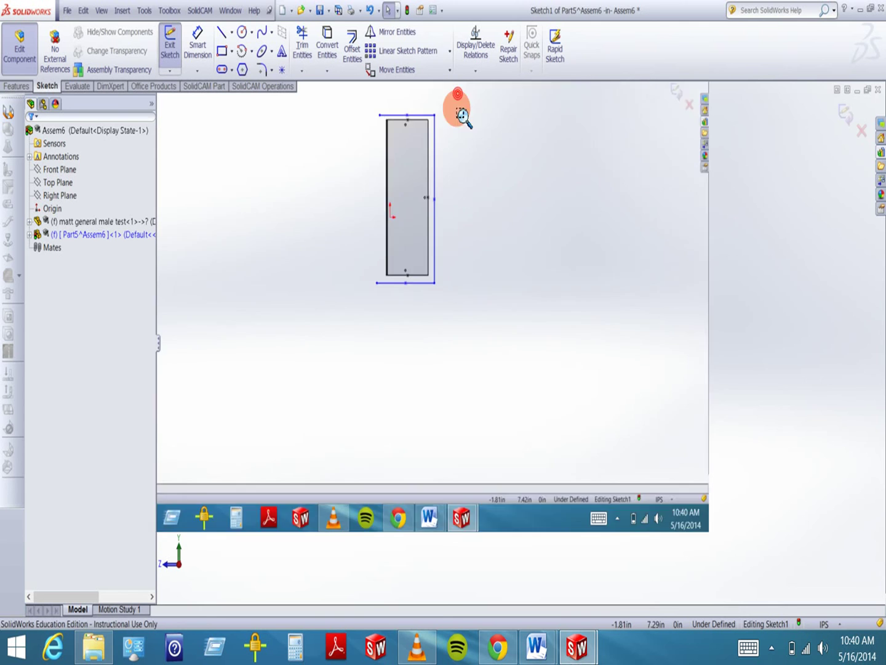
Place a sketch point on the flange's upper corner vertex on the bend side.
{"action": "left_click_drag", "start_coordinate": [431, 124], "coordinate": [573, 394]}
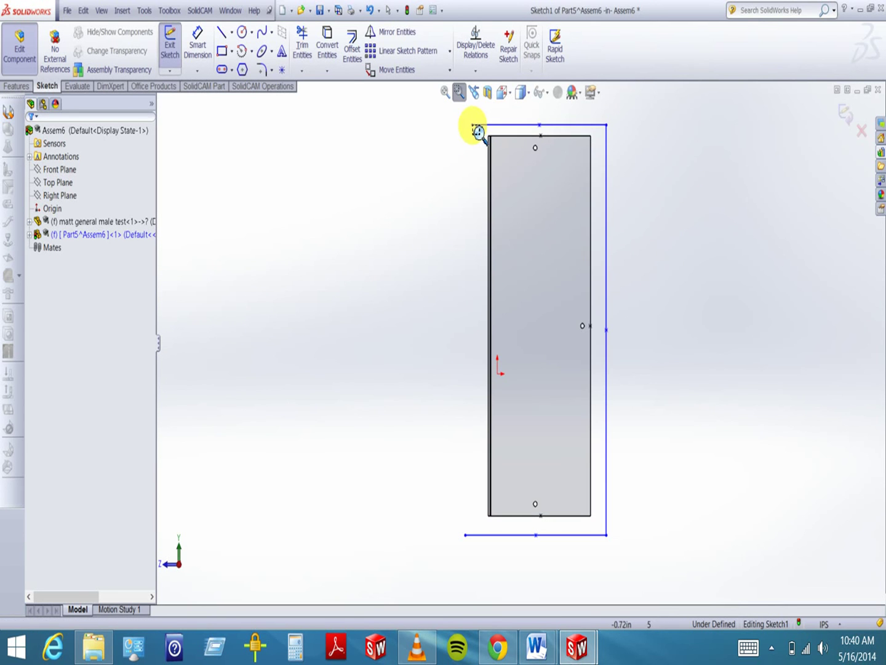
{"action": "left_click", "coordinate": [459, 93]}
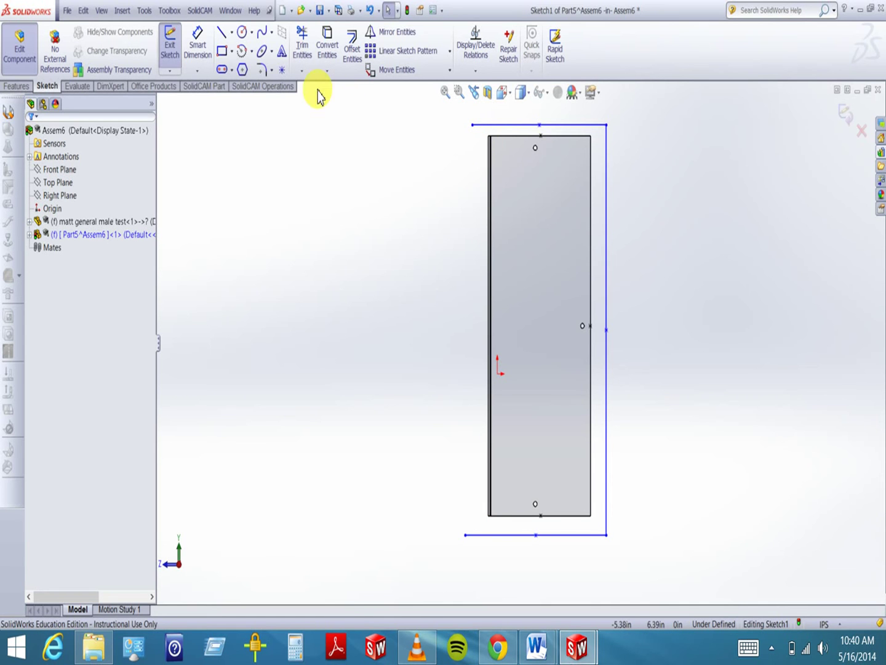
{"action": "left_click", "coordinate": [284, 70]}
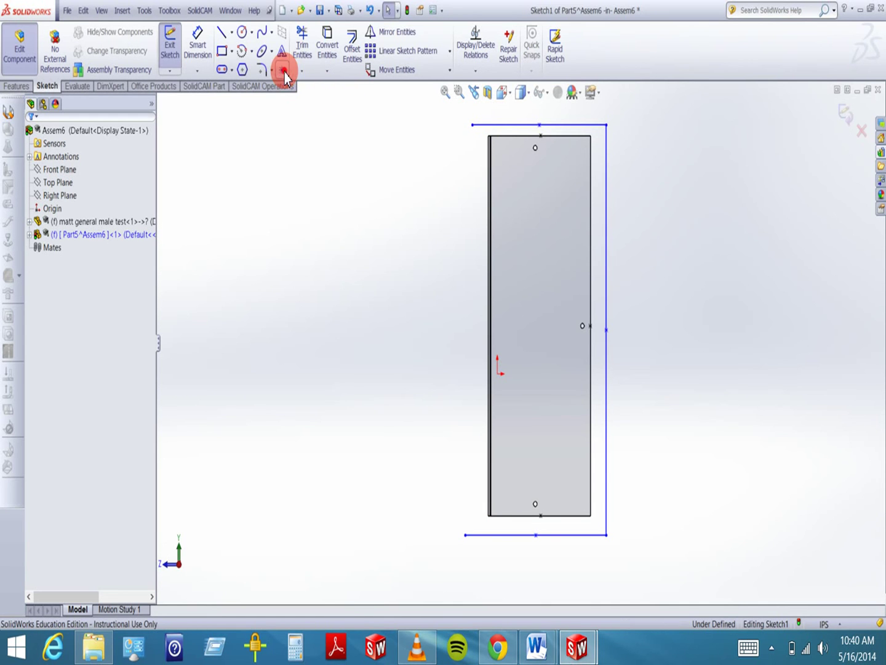
{"action": "left_click", "coordinate": [458, 92]}
{"action": "left_click_drag", "start_coordinate": [482, 129], "coordinate": [501, 153]}
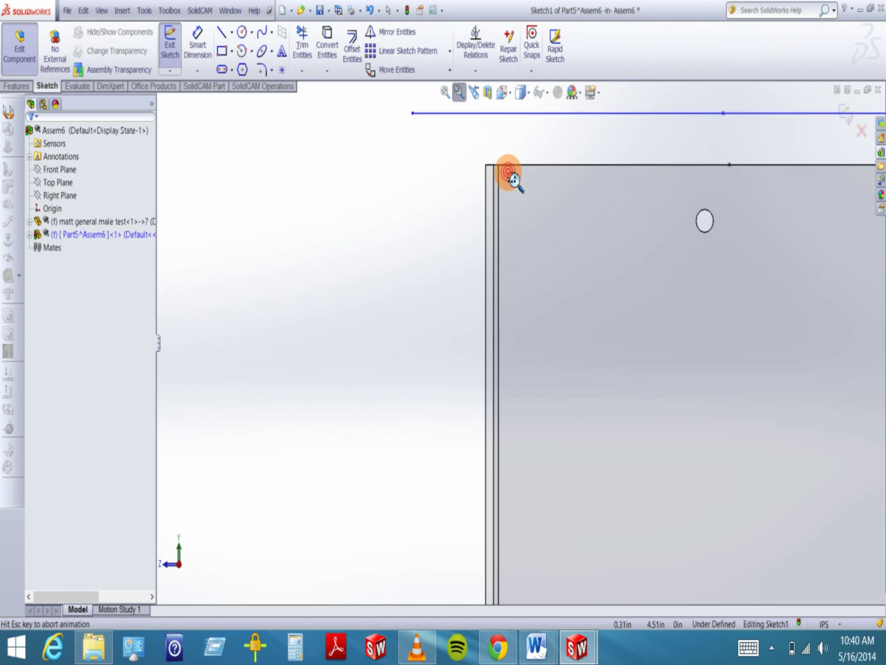
{"action": "mouse_move", "coordinate": [526, 226]}
{"action": "middle_mouse_down"}
{"action": "mouse_move", "coordinate": [520, 200]}
{"action": "mouse_move", "coordinate": [515, 257]}
{"action": "mouse_move", "coordinate": [512, 250]}
{"action": "middle_mouse_up"}
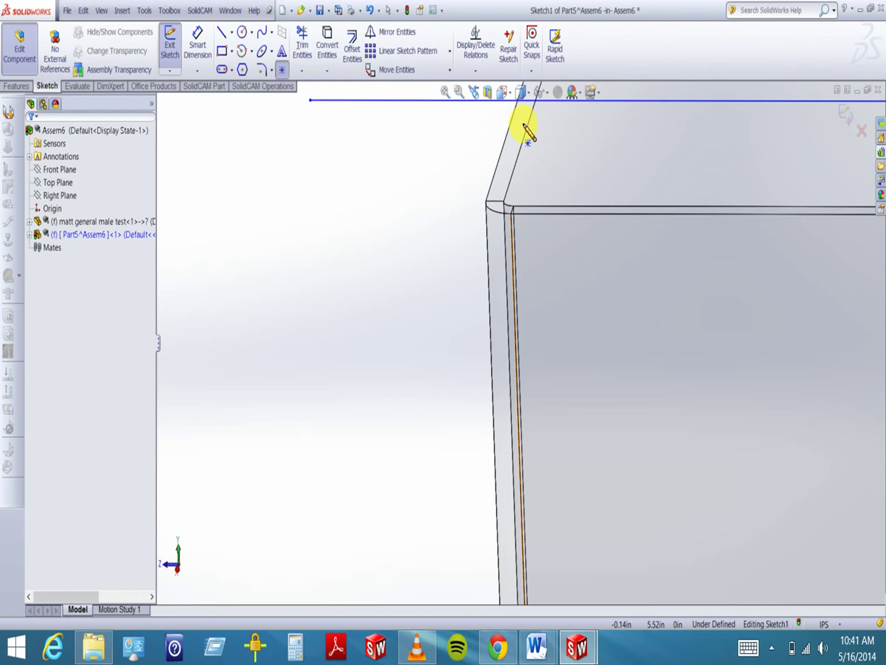
{"action": "left_click", "coordinate": [506, 93]}
{"action": "left_click", "coordinate": [563, 174]}
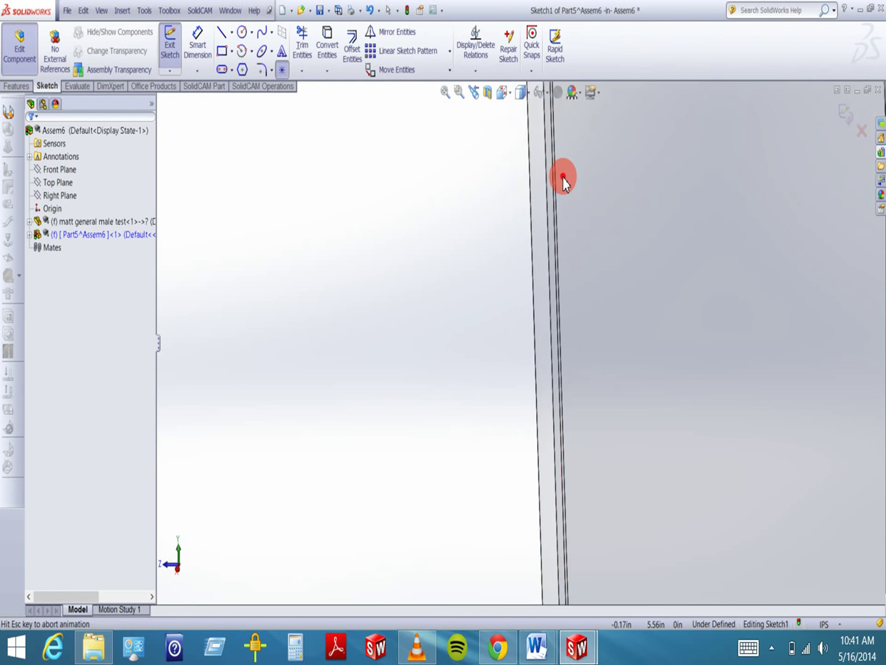
{"action": "left_click", "coordinate": [461, 94]}
{"action": "left_click_drag", "start_coordinate": [462, 124], "coordinate": [482, 151]}
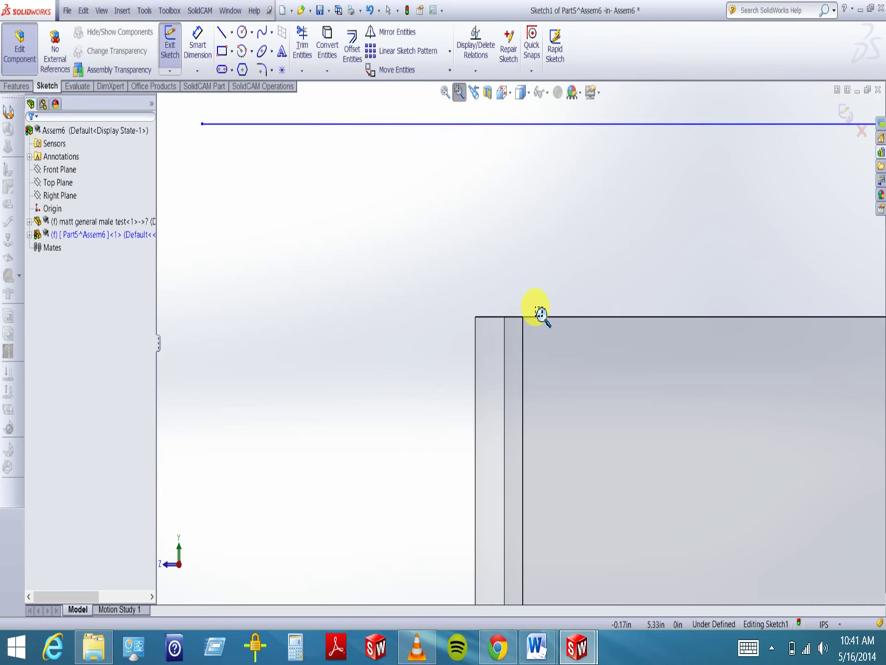
{"action": "left_click", "coordinate": [459, 93]}
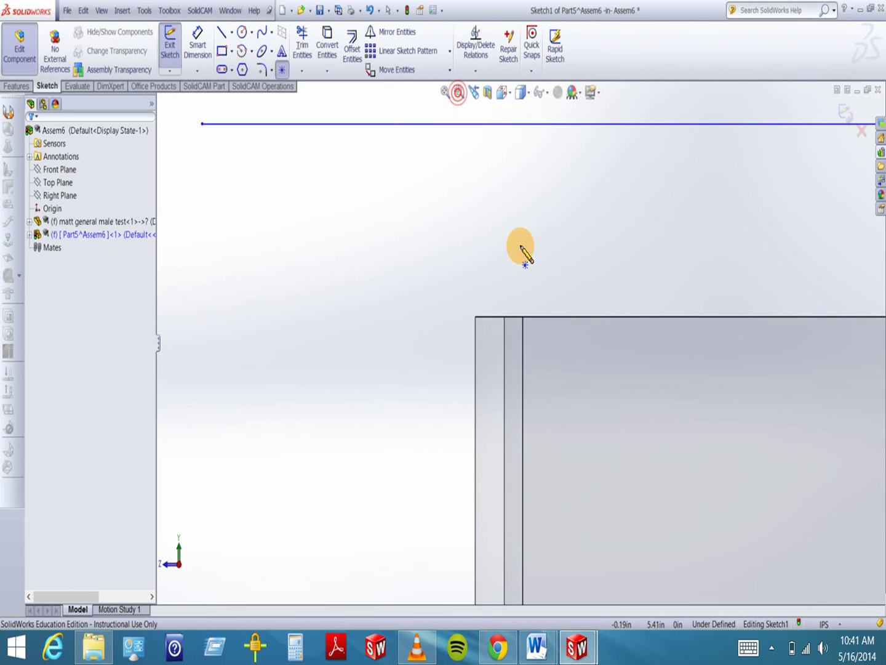
{"action": "left_click", "coordinate": [475, 317]}
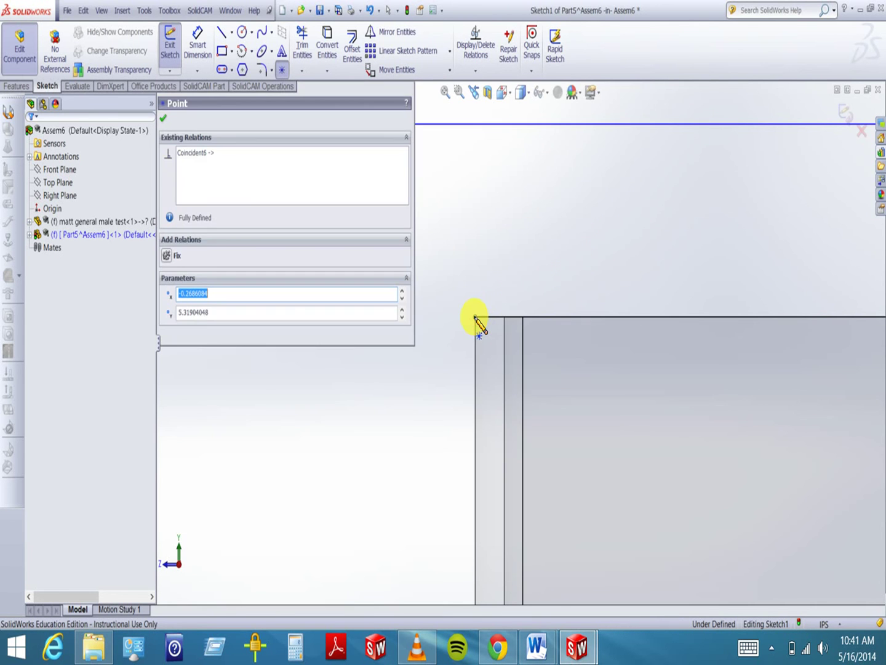
Place a sketch point on the flange's lower corner vertex on the bend side and finish placing points.
{"action": "scroll", "coordinate": [464, 302], "scroll_direction": "up", "scroll_amount": 10}
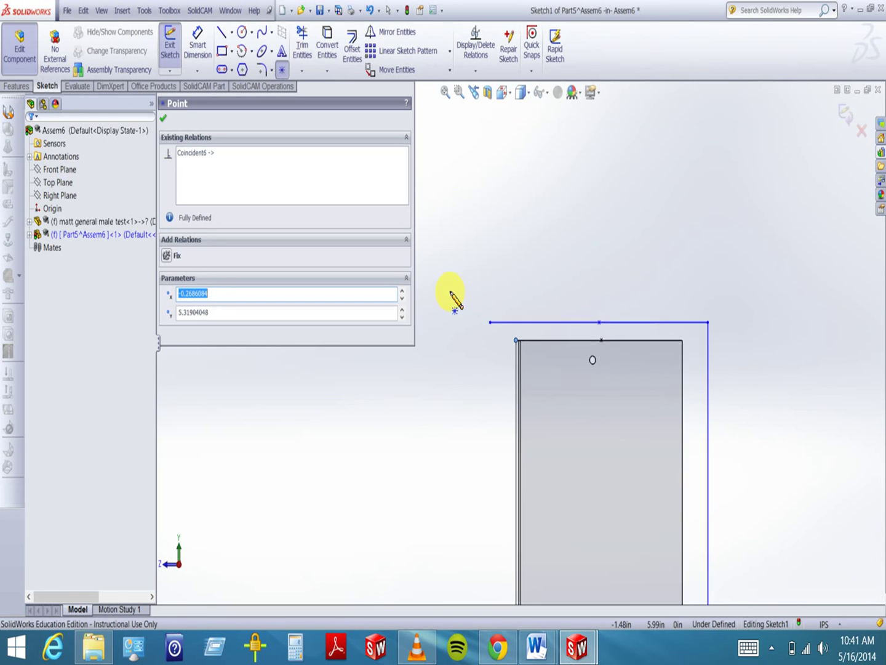
{"action": "scroll", "coordinate": [450, 311], "scroll_direction": "up", "scroll_amount": 2}
{"action": "left_click", "coordinate": [460, 93]}
{"action": "left_click_drag", "start_coordinate": [520, 403], "coordinate": [534, 429]}
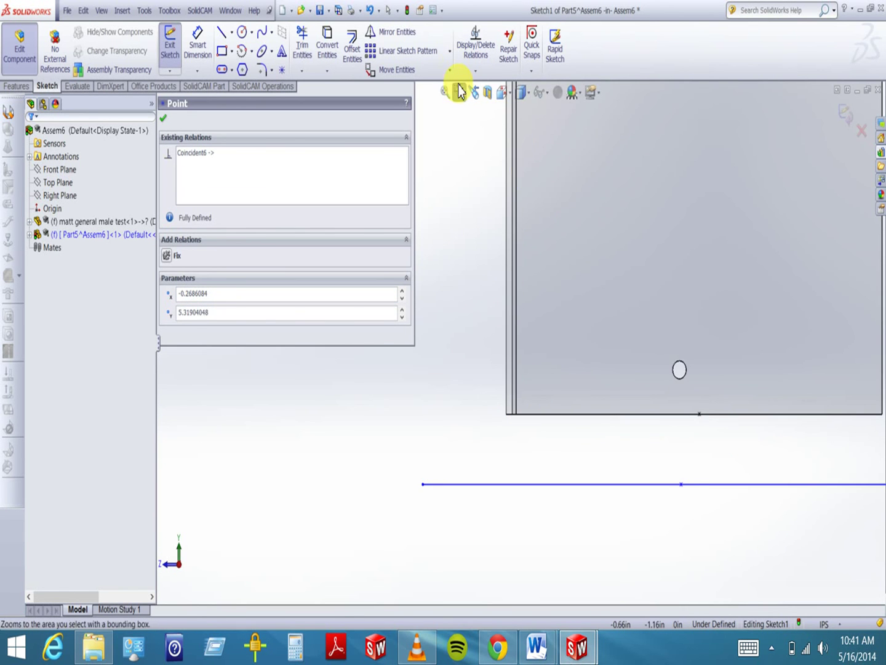
{"action": "left_click", "coordinate": [459, 94]}
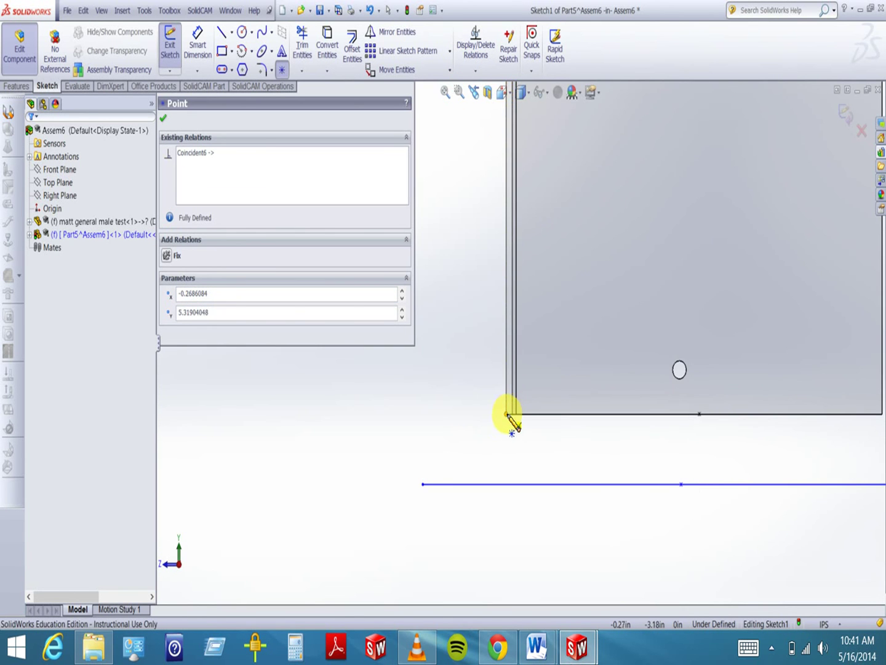
{"action": "left_click", "coordinate": [163, 119]}
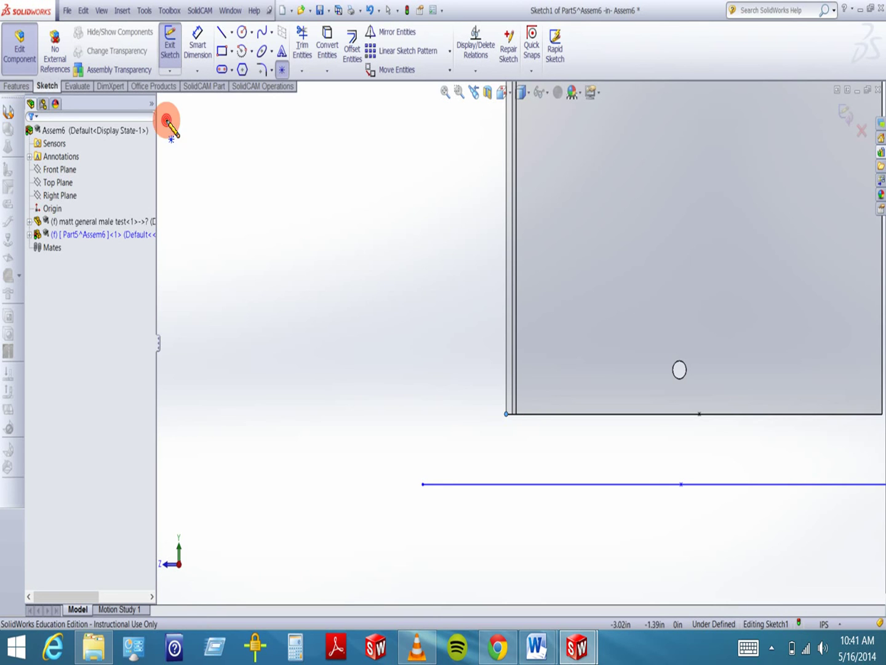
{"action": "scroll", "coordinate": [501, 252], "scroll_direction": "up", "scroll_amount": 5}
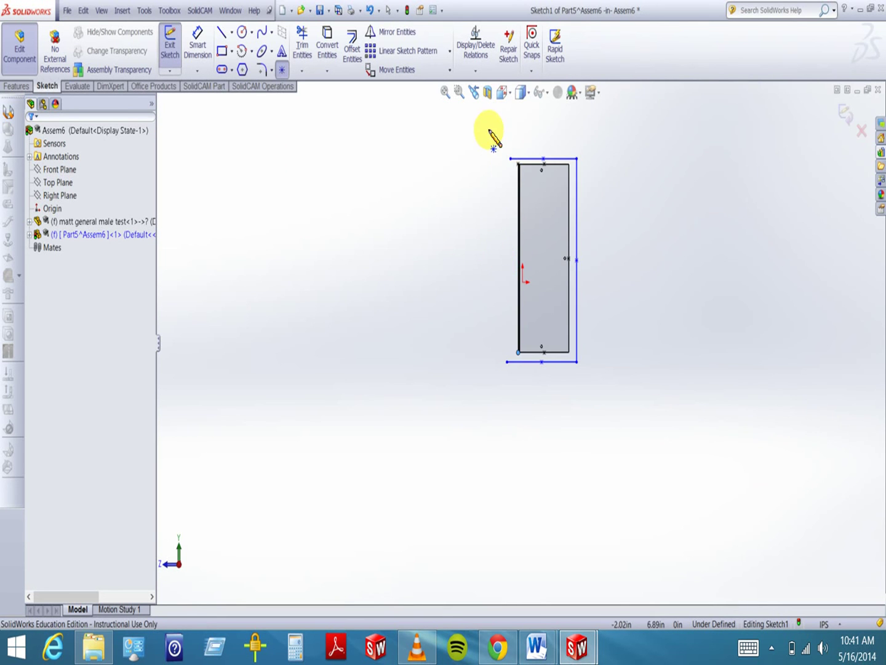
{"action": "left_click", "coordinate": [445, 92]}
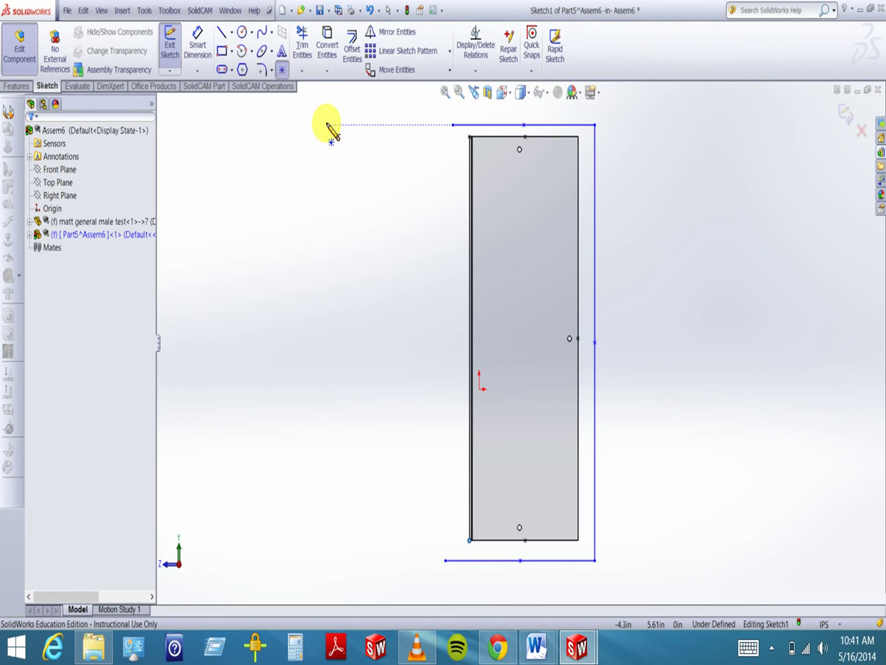
{"action": "key", "text": "Escape"}
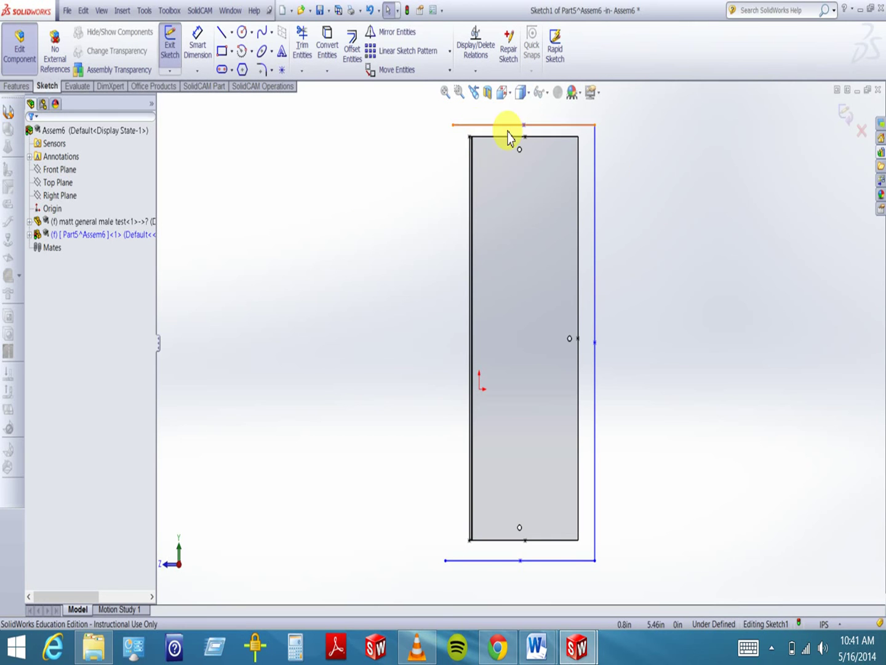
Review every midpoint and coincident relation in the sketch to check which point and line or vertex each one ties together.
{"action": "left_click", "coordinate": [480, 70]}
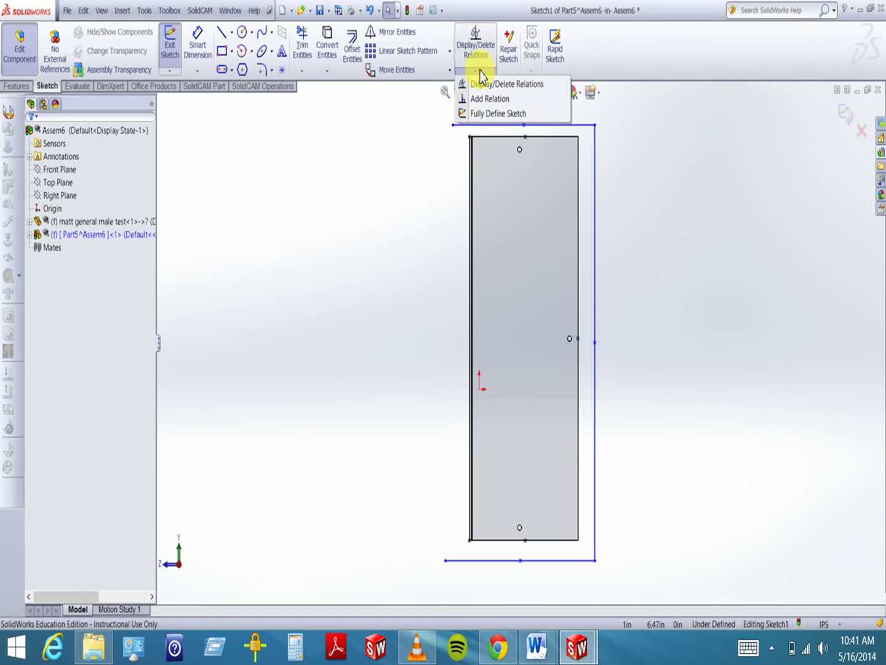
{"action": "left_click", "coordinate": [479, 41]}
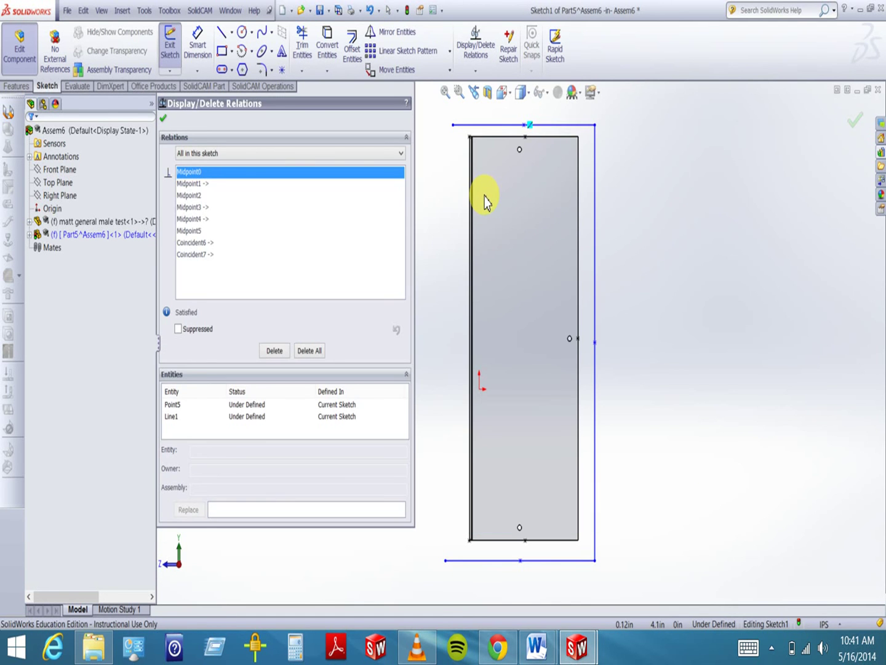
{"action": "left_click", "coordinate": [198, 184]}
{"action": "left_click", "coordinate": [199, 196]}
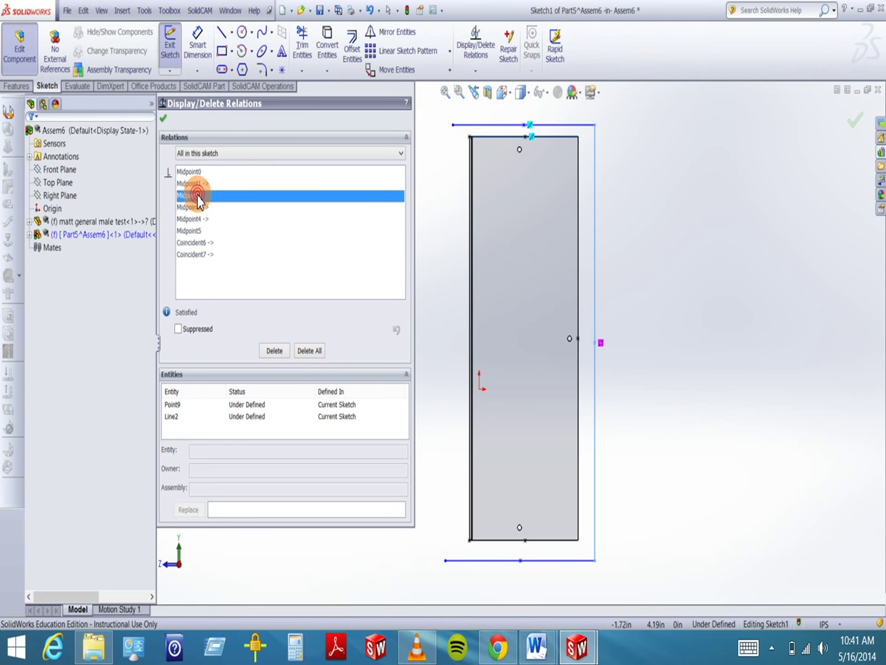
{"action": "left_click", "coordinate": [197, 209]}
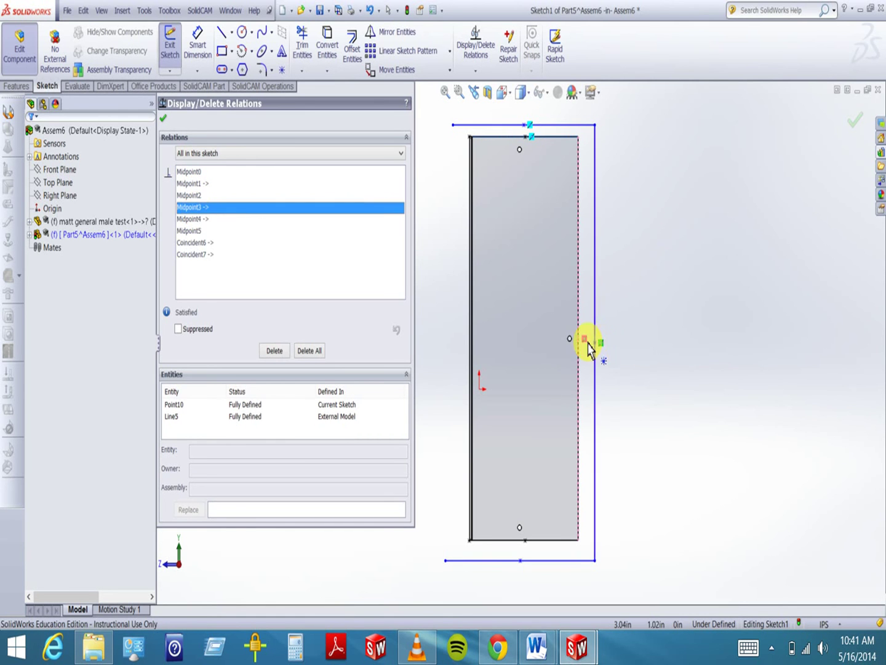
{"action": "left_click", "coordinate": [192, 219]}
{"action": "left_click", "coordinate": [192, 232]}
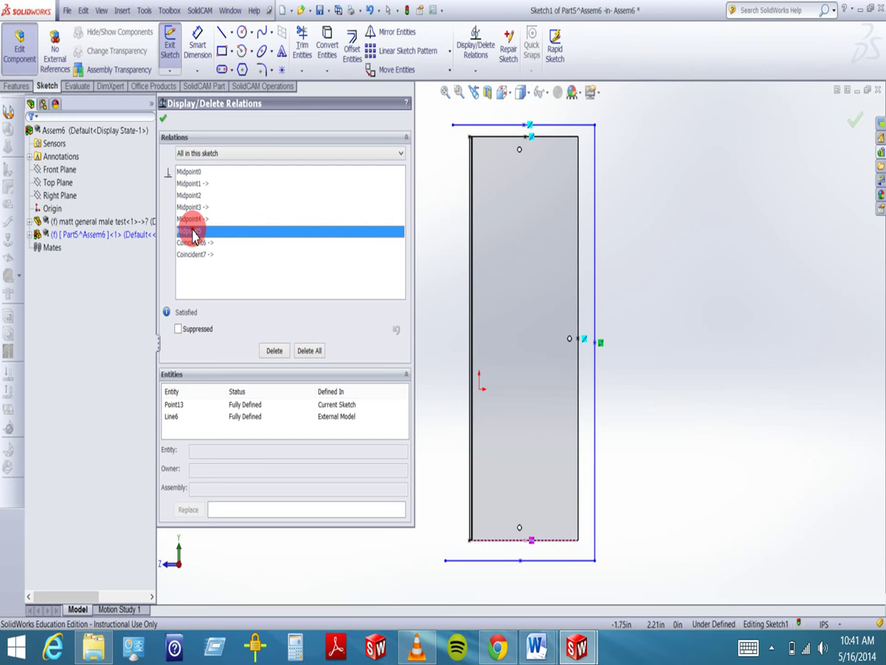
{"action": "left_click", "coordinate": [196, 244]}
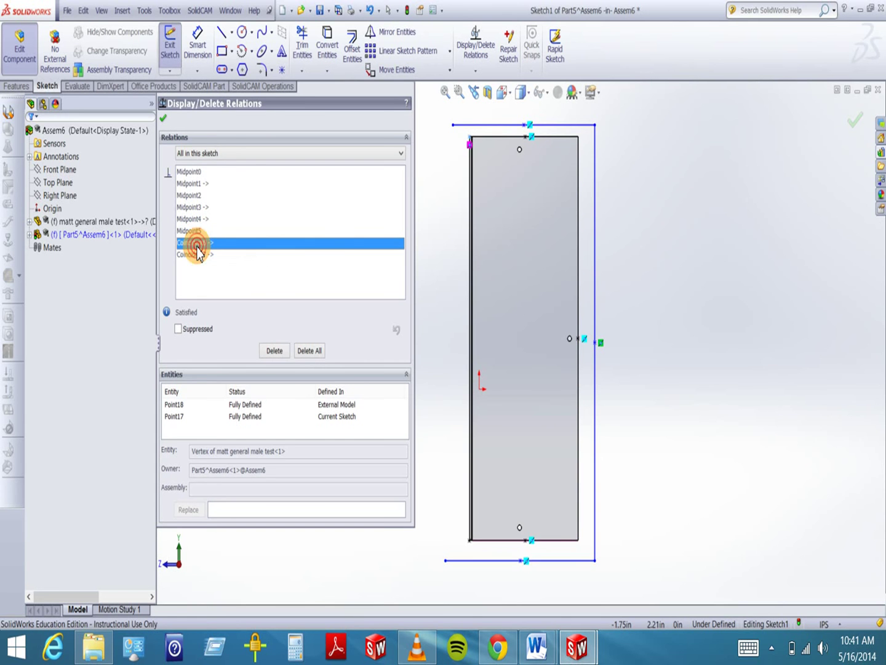
{"action": "left_click", "coordinate": [194, 254]}
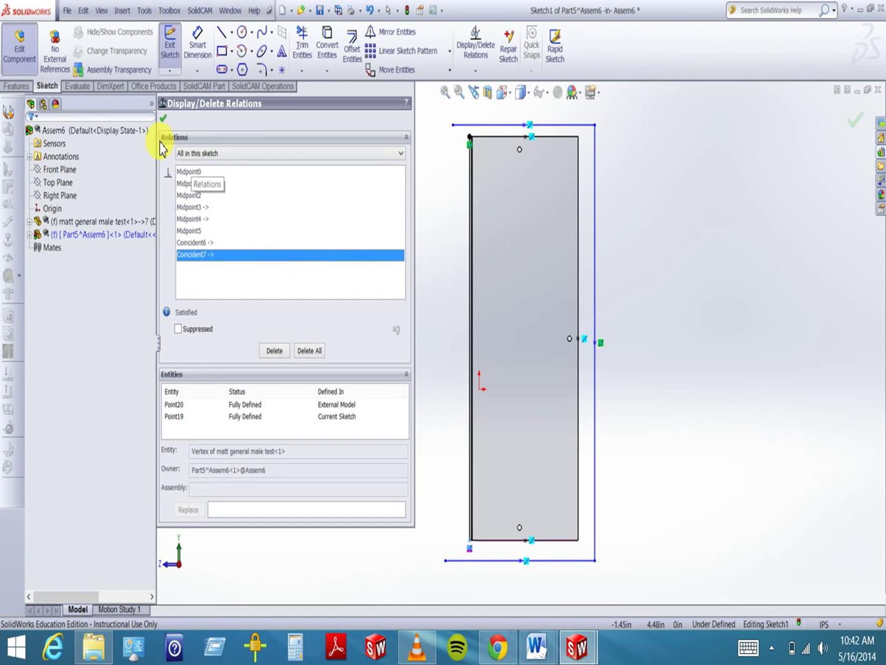
{"action": "left_click", "coordinate": [167, 119]}
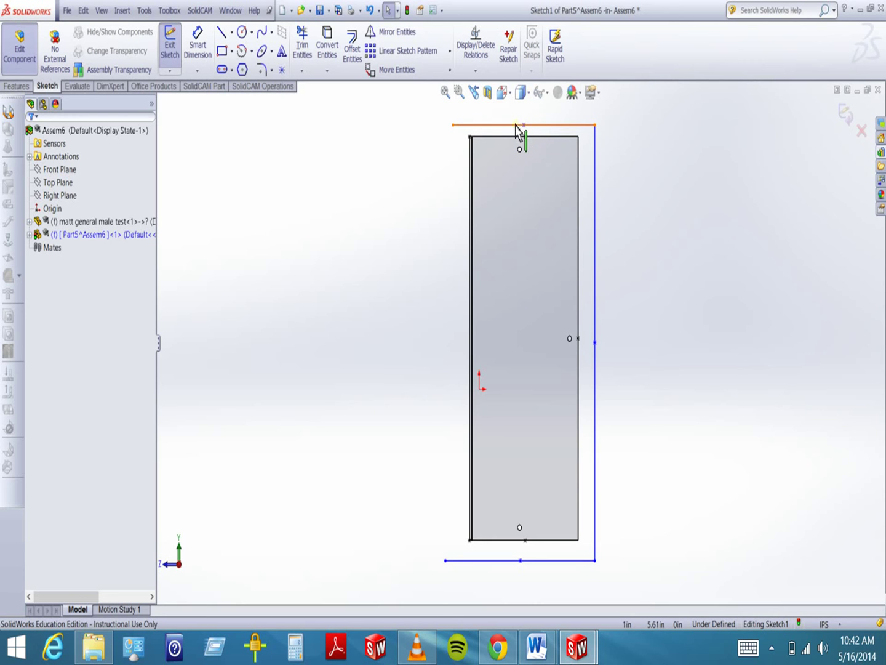
Add a vertical relation between the midpoints of the upper and lower sketch lines and of the flange's upper and lower edges.
{"action": "left_click", "coordinate": [524, 125]}
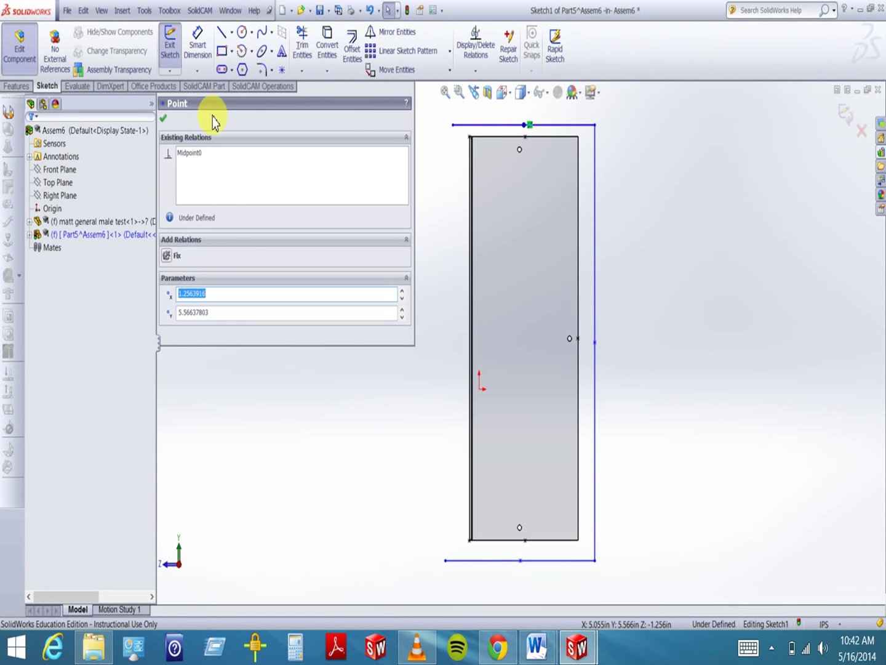
{"action": "left_click", "coordinate": [163, 120]}
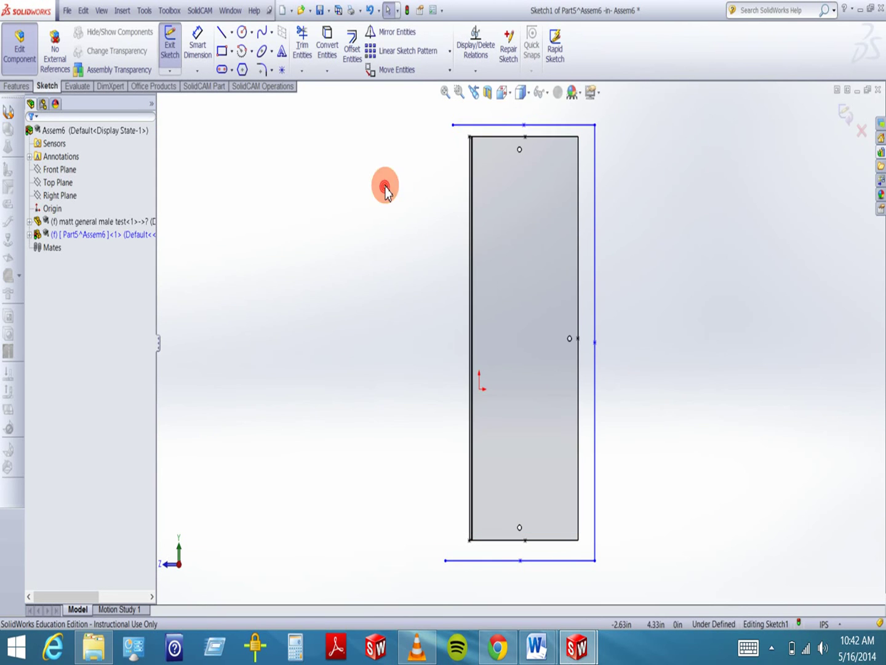
{"action": "left_click", "coordinate": [476, 69]}
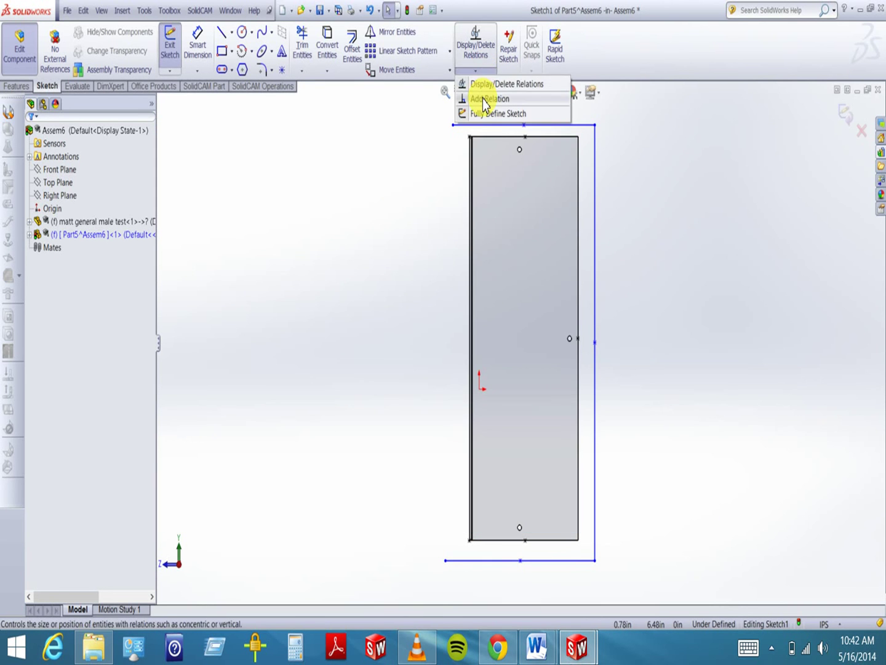
{"action": "left_click", "coordinate": [485, 101]}
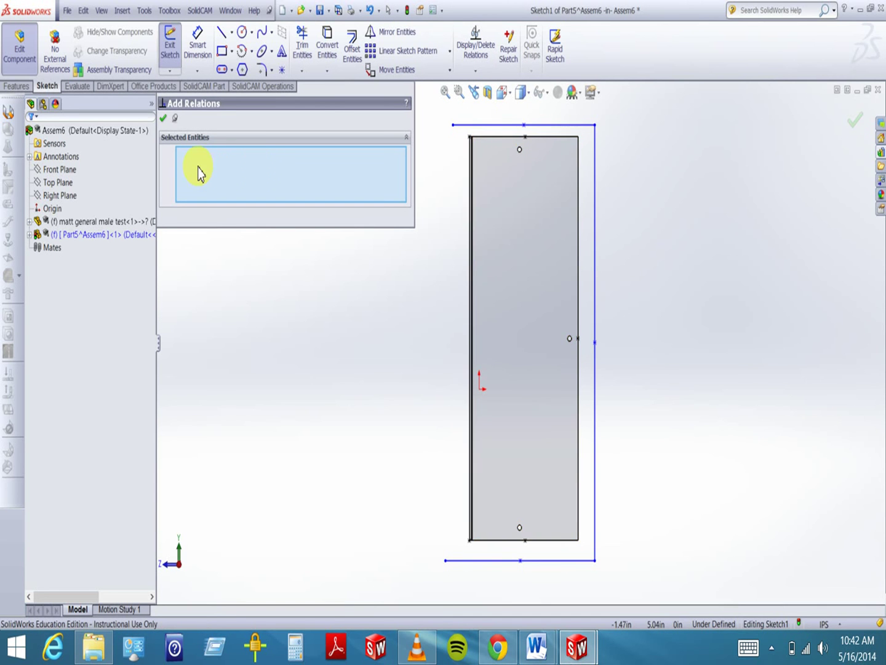
{"action": "left_click", "coordinate": [524, 126]}
{"action": "left_click", "coordinate": [526, 140]}
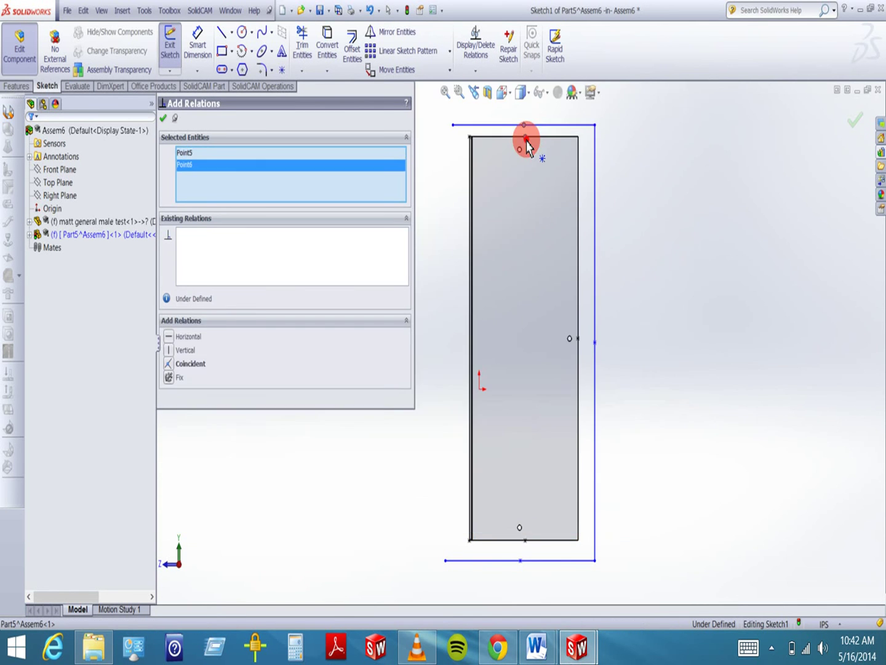
{"action": "left_click", "coordinate": [525, 541]}
{"action": "left_click", "coordinate": [520, 561]}
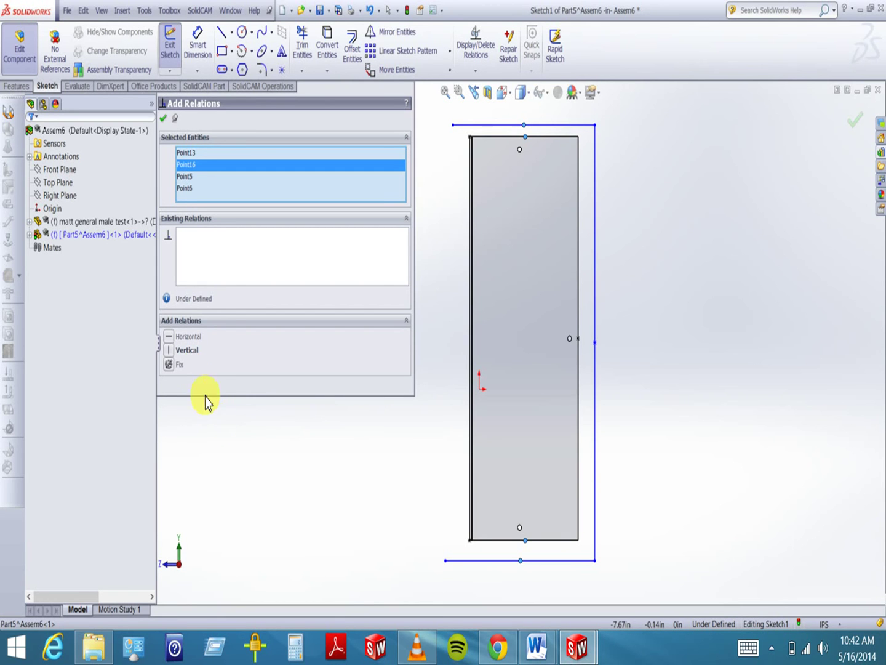
{"action": "left_click", "coordinate": [169, 350]}
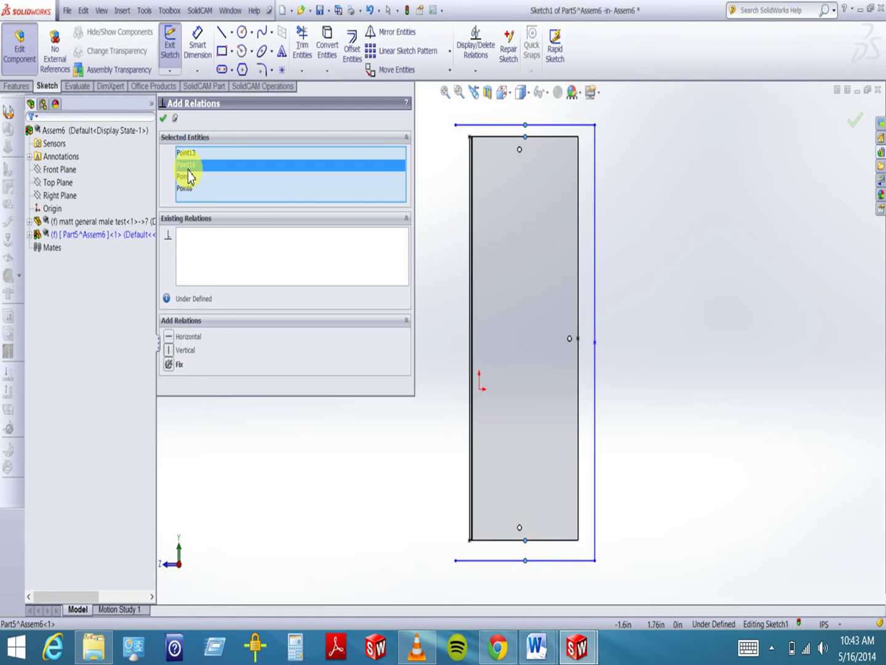
{"action": "left_click", "coordinate": [163, 119]}
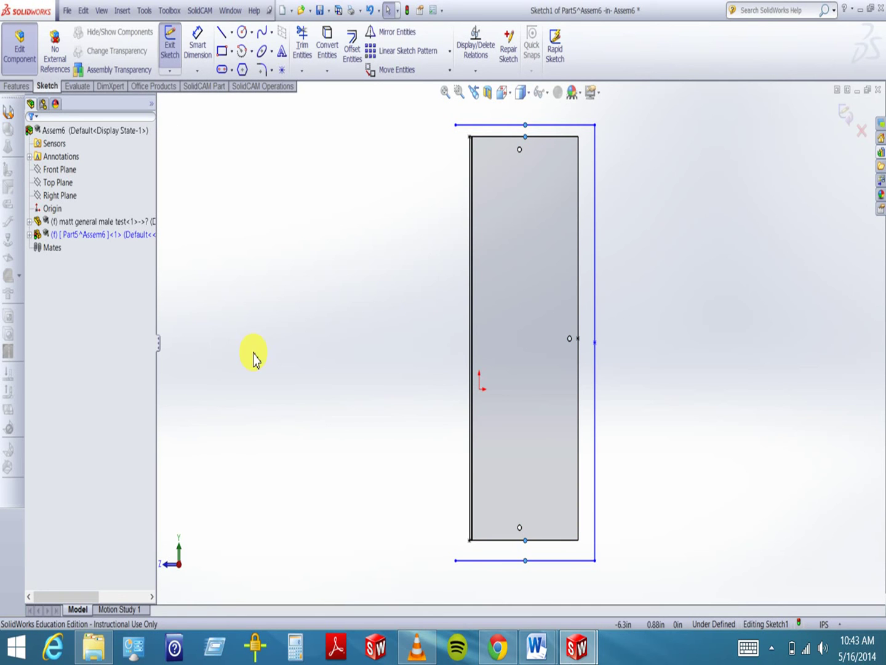
Add a horizontal relation between the midpoint of the flange's free vertical edge and the midpoint of the vertical sketch line beside it.
{"action": "left_click", "coordinate": [476, 71]}
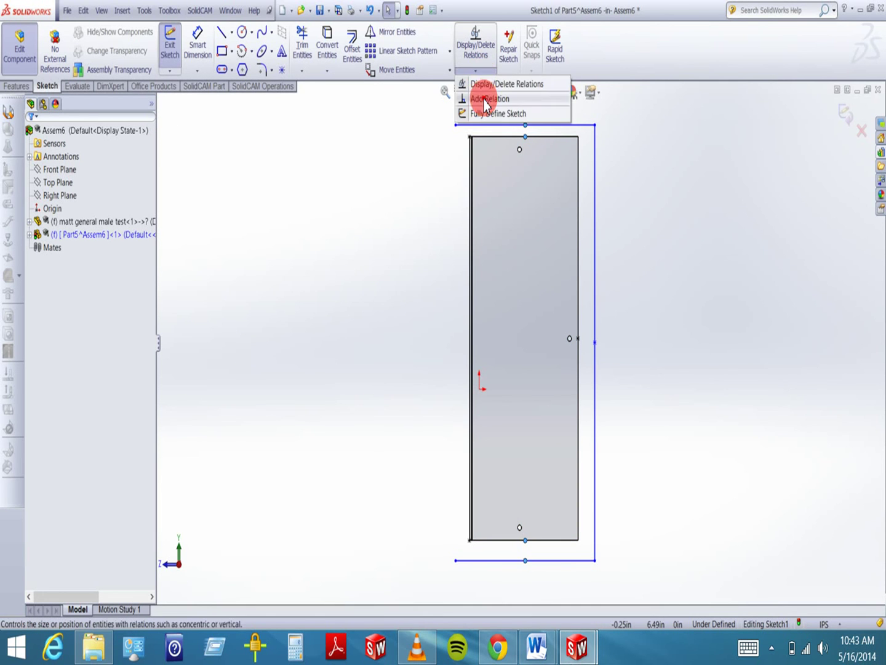
{"action": "left_click", "coordinate": [487, 99]}
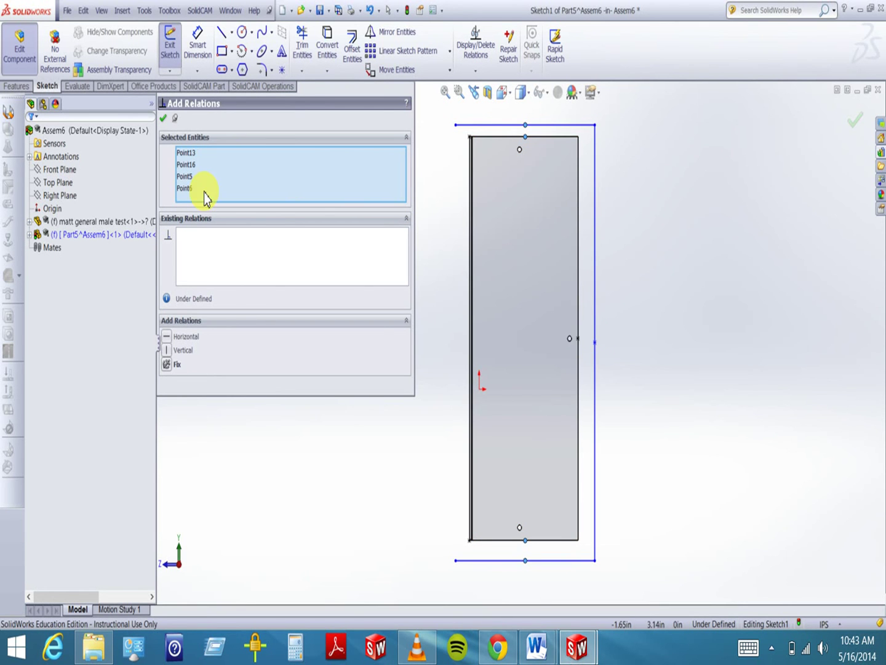
{"action": "right_click", "coordinate": [214, 172]}
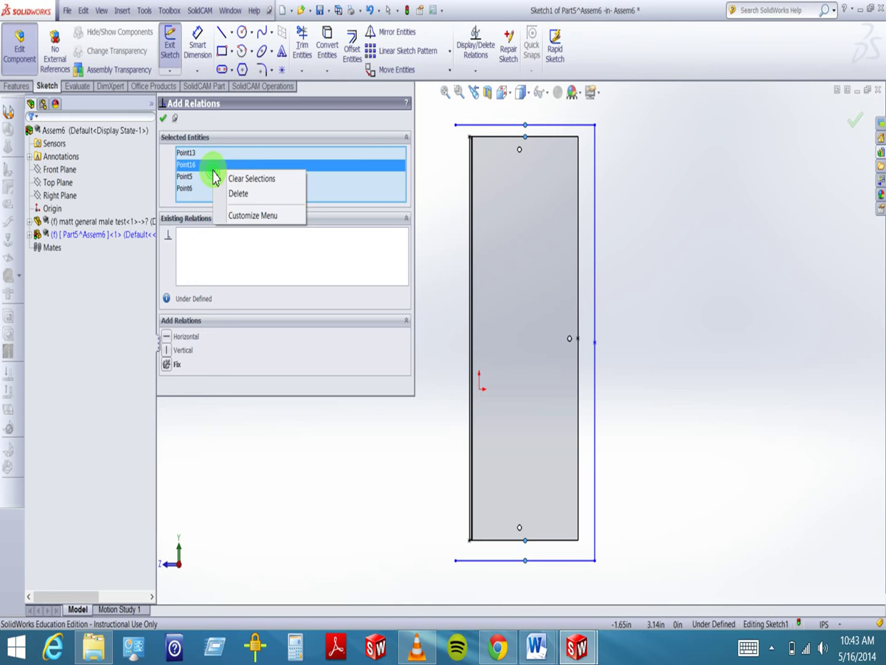
{"action": "left_click", "coordinate": [242, 182]}
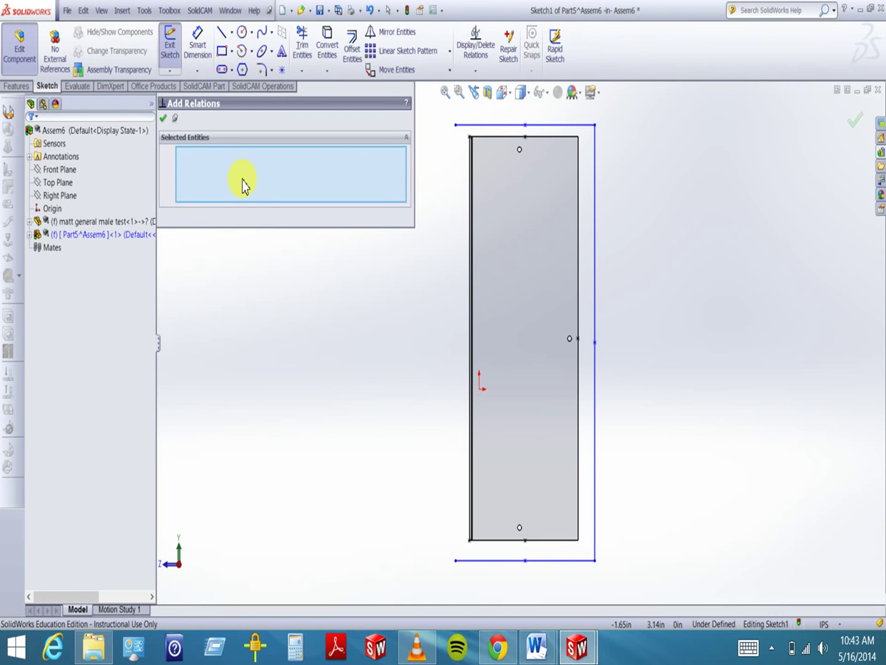
{"action": "left_click", "coordinate": [577, 340]}
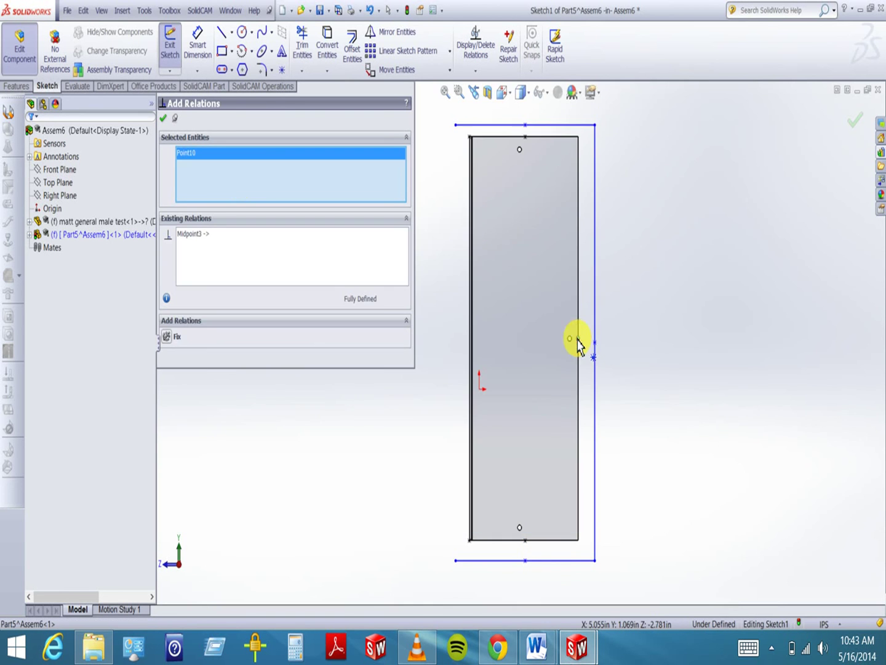
{"action": "left_click", "coordinate": [594, 345]}
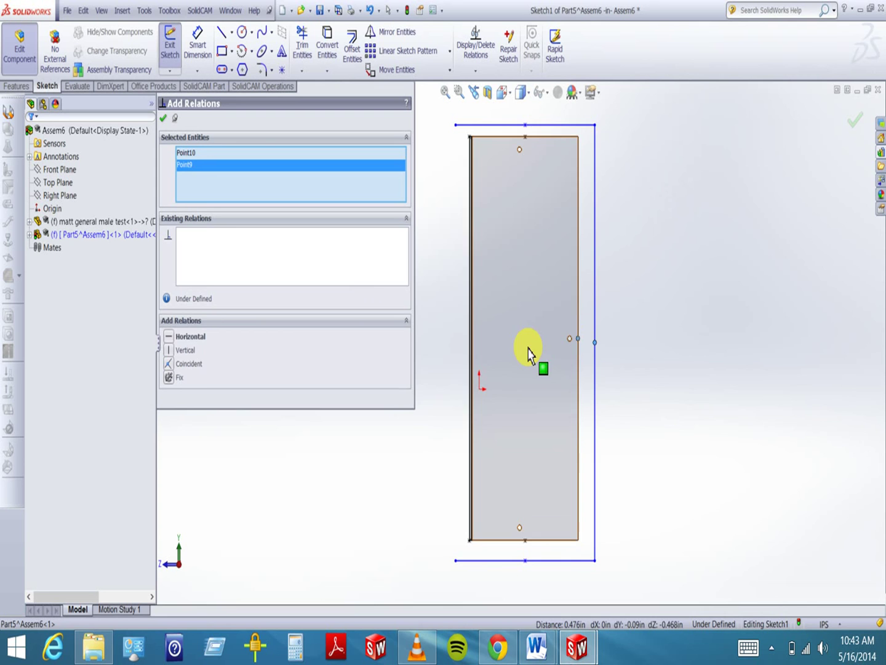
{"action": "left_click", "coordinate": [171, 338]}
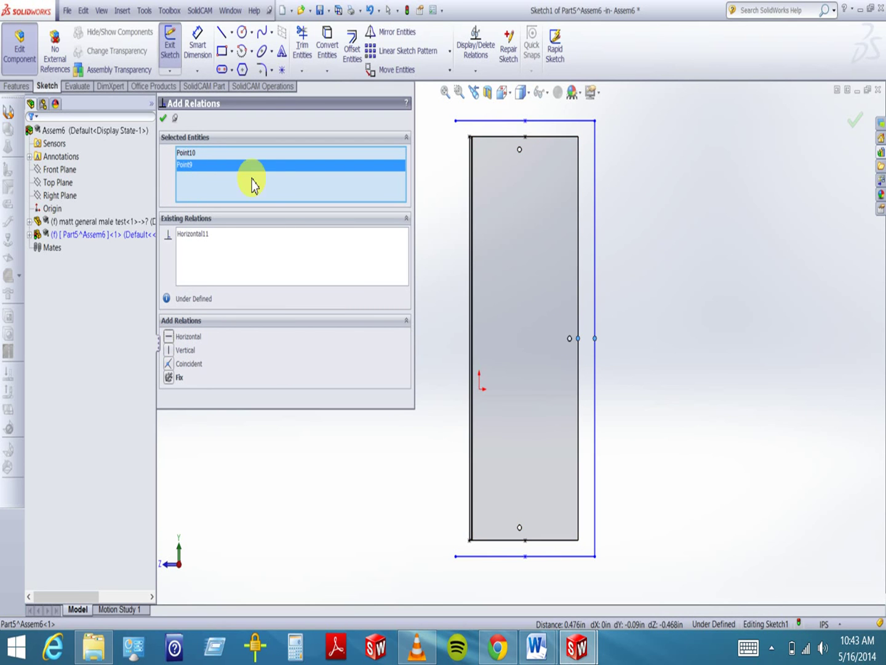
{"action": "left_click", "coordinate": [164, 120]}
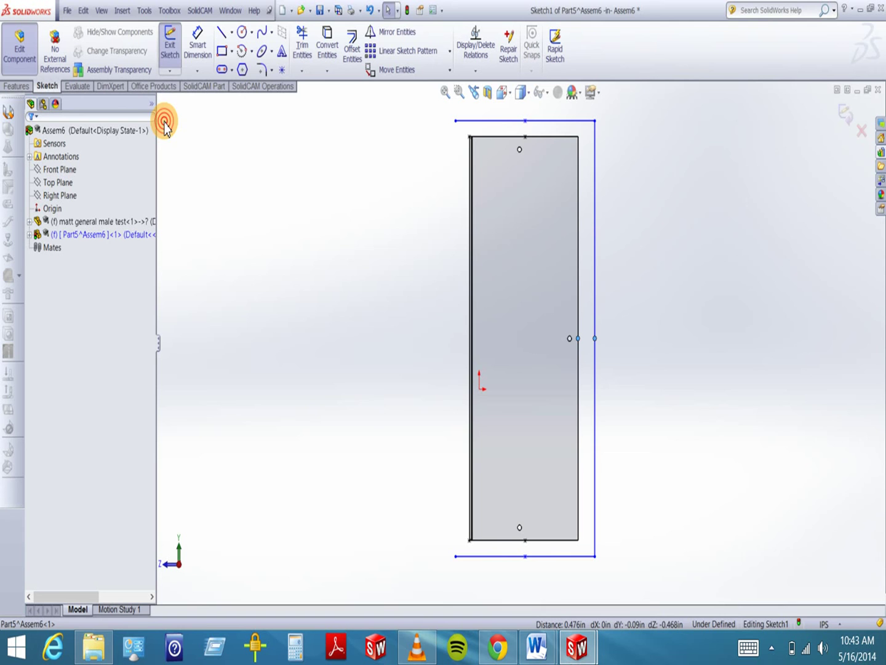
{"action": "left_click", "coordinate": [348, 211]}
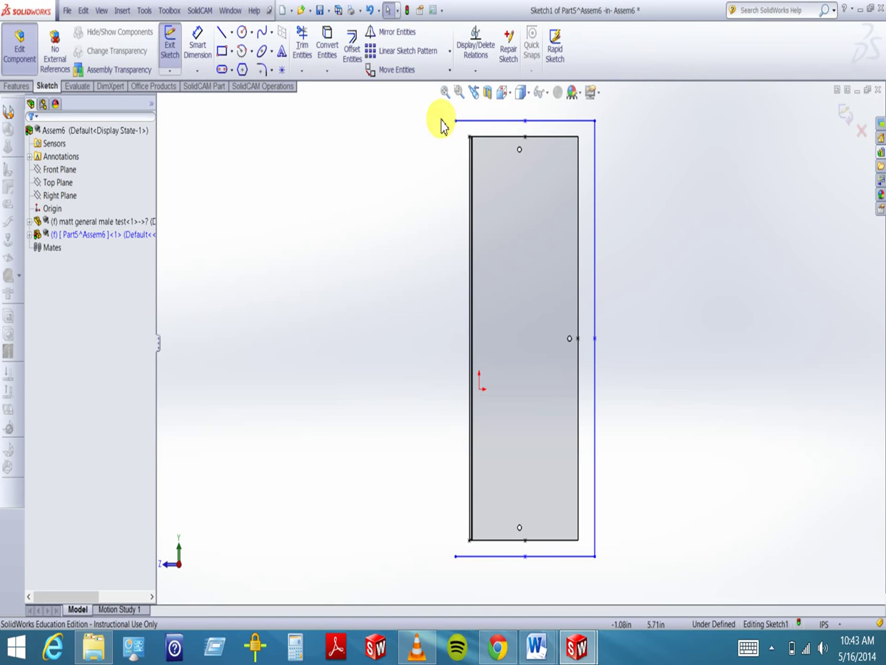
Add a vertical relation between the bend-side endpoints of the upper and lower sketch lines and the flange's two bend-side corner points.
{"action": "left_click", "coordinate": [479, 72]}
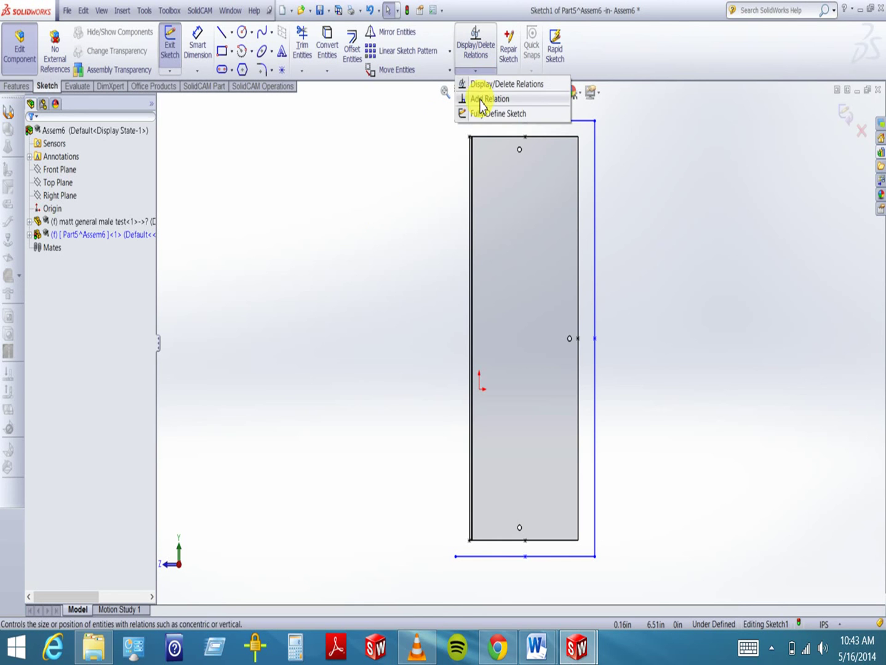
{"action": "left_click", "coordinate": [490, 99]}
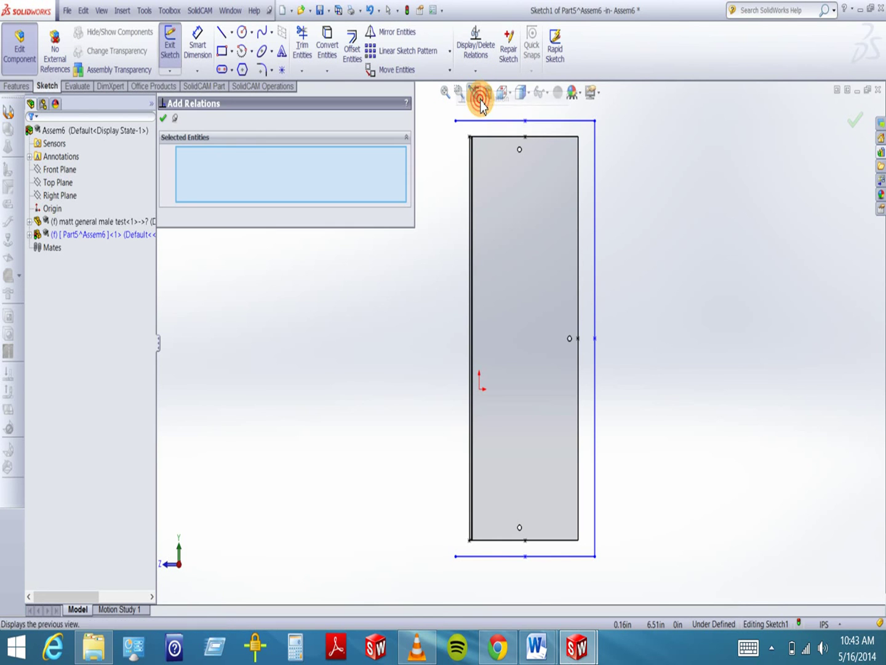
{"action": "left_click", "coordinate": [456, 121]}
{"action": "left_click", "coordinate": [469, 136]}
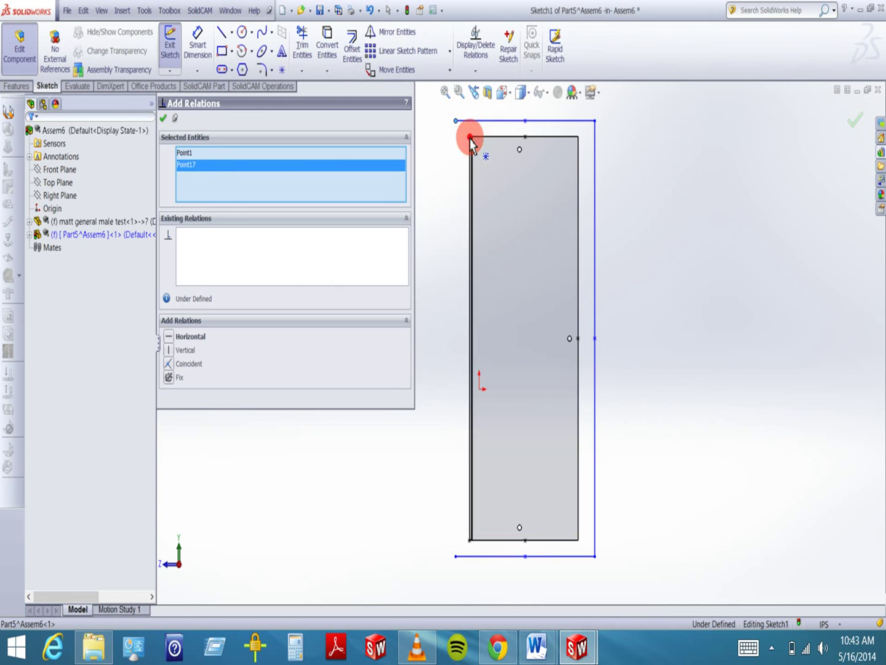
{"action": "left_click", "coordinate": [469, 540]}
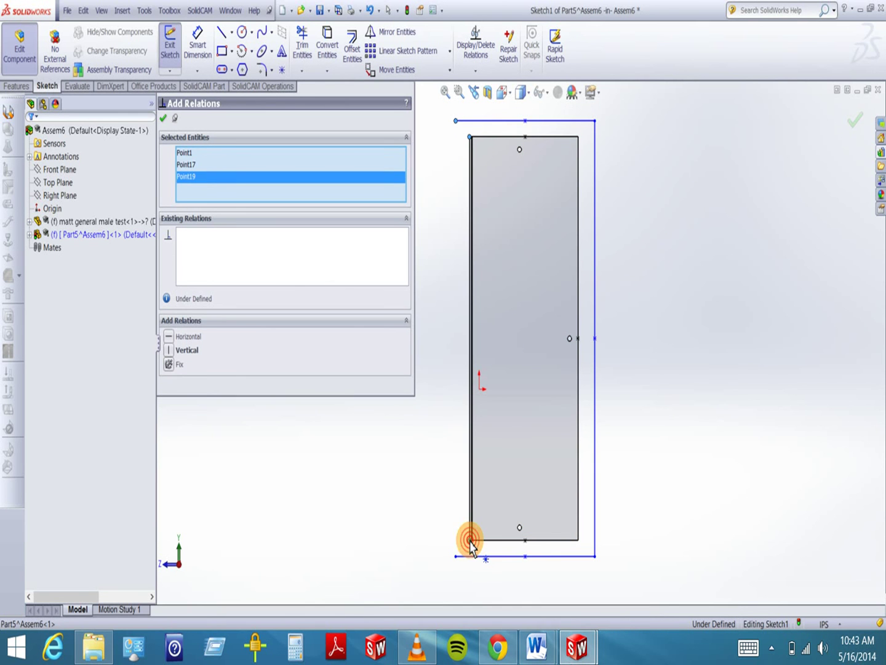
{"action": "left_click", "coordinate": [456, 556]}
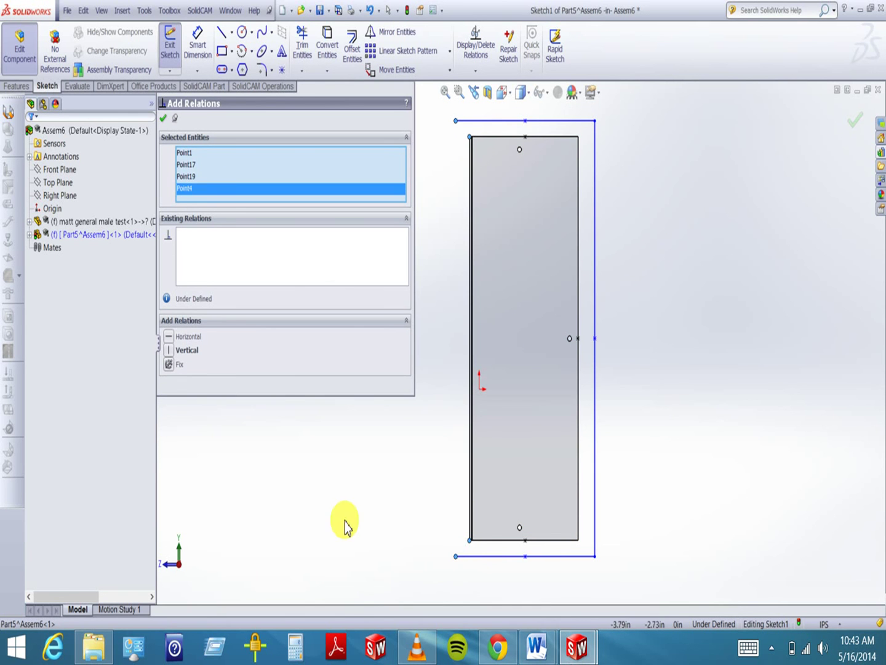
{"action": "left_click", "coordinate": [169, 351]}
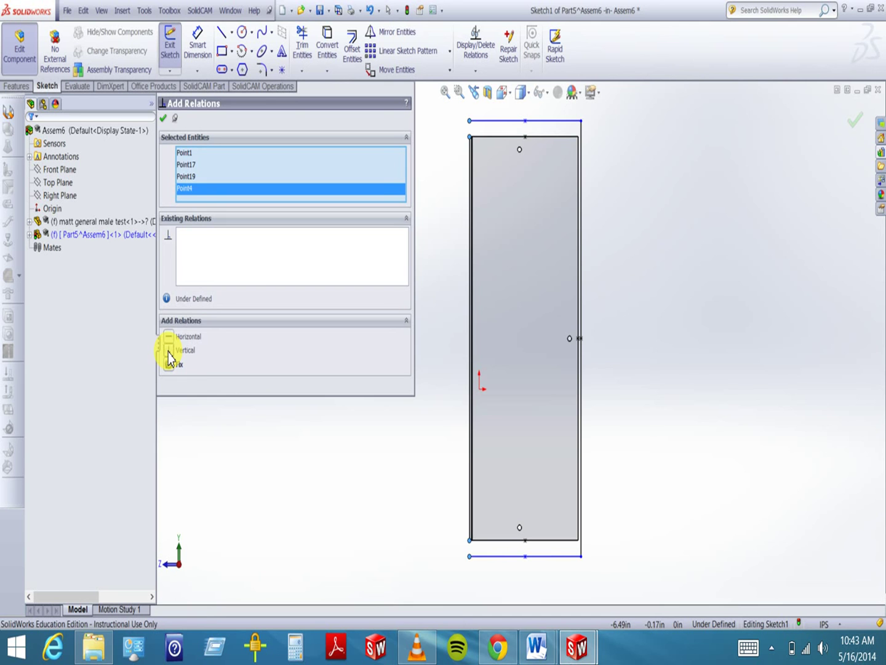
{"action": "left_click", "coordinate": [164, 119]}
{"action": "left_click", "coordinate": [396, 197]}
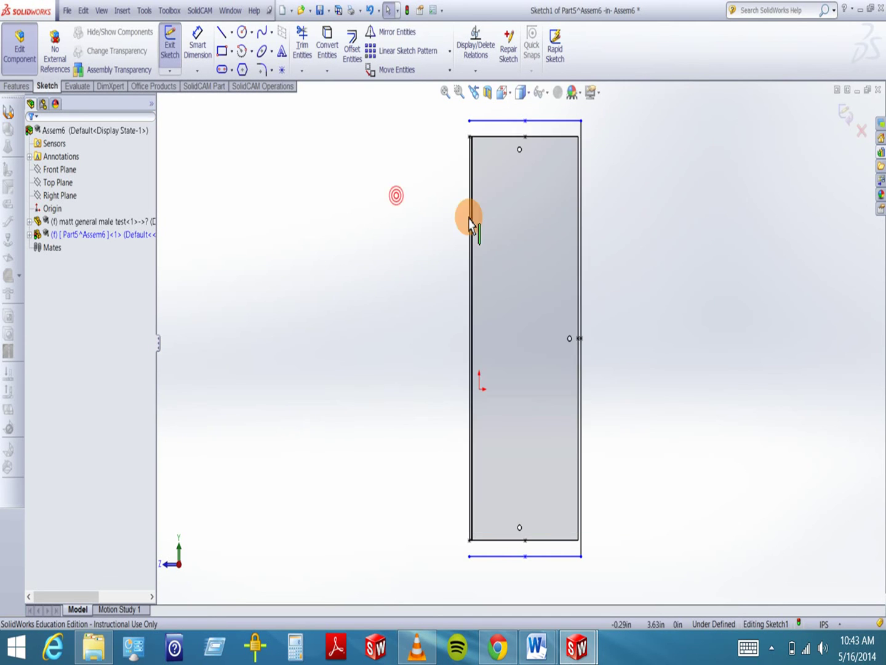
Inspect the gap between the sketch outline and the flange at the upper corner opposite the bend.
{"action": "left_click", "coordinate": [459, 92]}
{"action": "left_click_drag", "start_coordinate": [562, 113], "coordinate": [612, 169]}
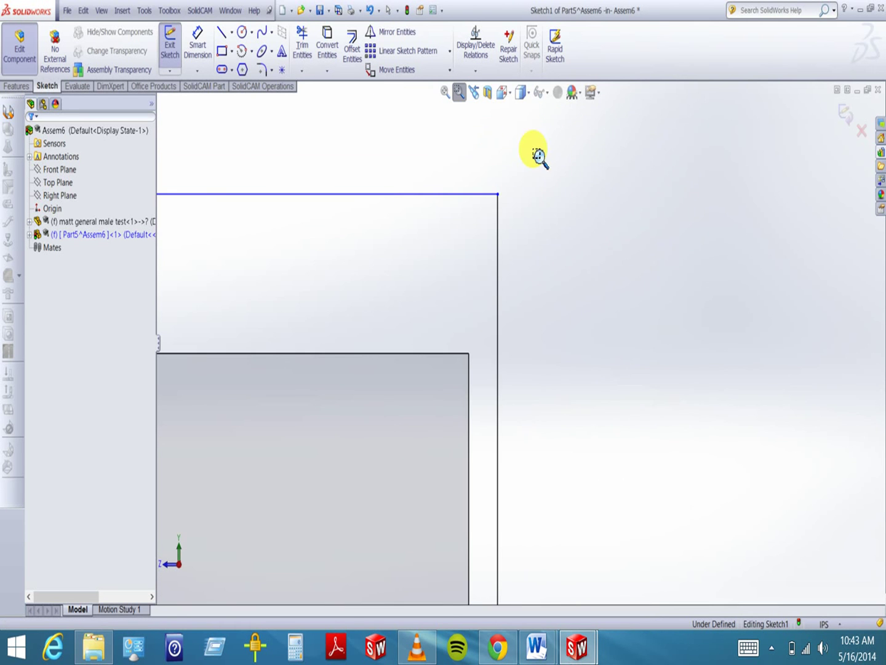
{"action": "left_click", "coordinate": [459, 92]}
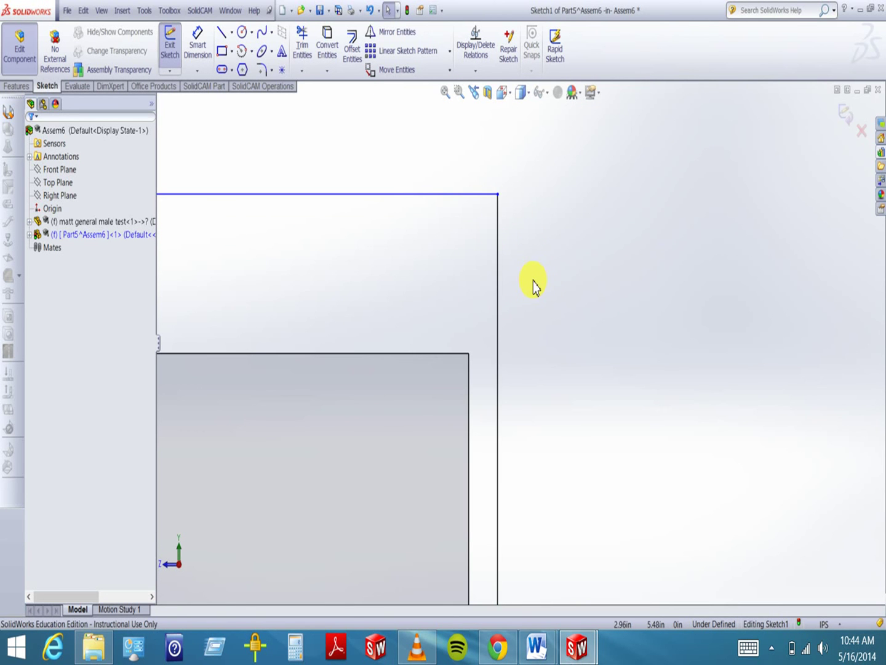
{"action": "key", "text": "ctrl+shift+z"}
{"action": "left_click", "coordinate": [450, 97]}
{"action": "left_click", "coordinate": [446, 97]}
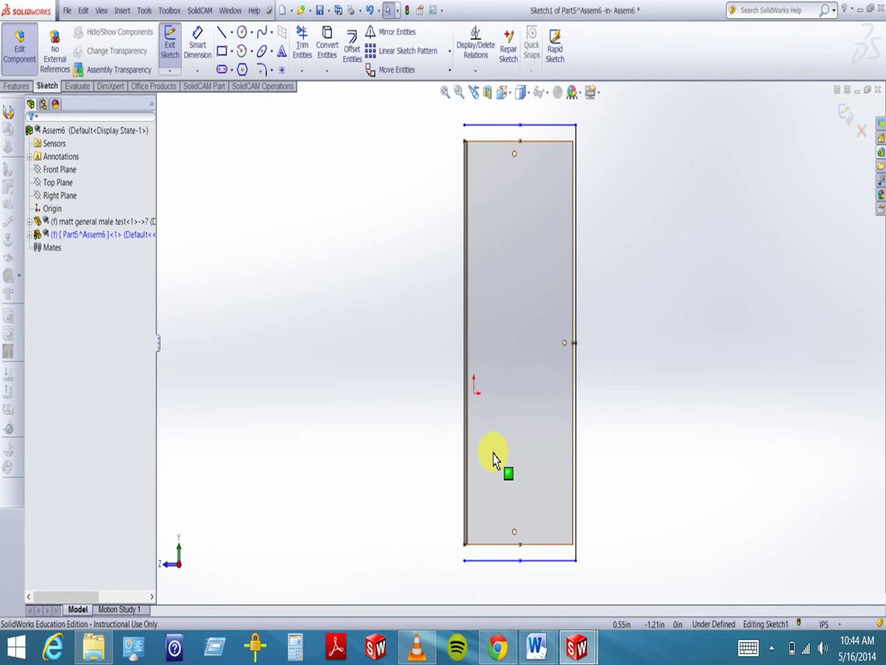
{"action": "left_click", "coordinate": [574, 342]}
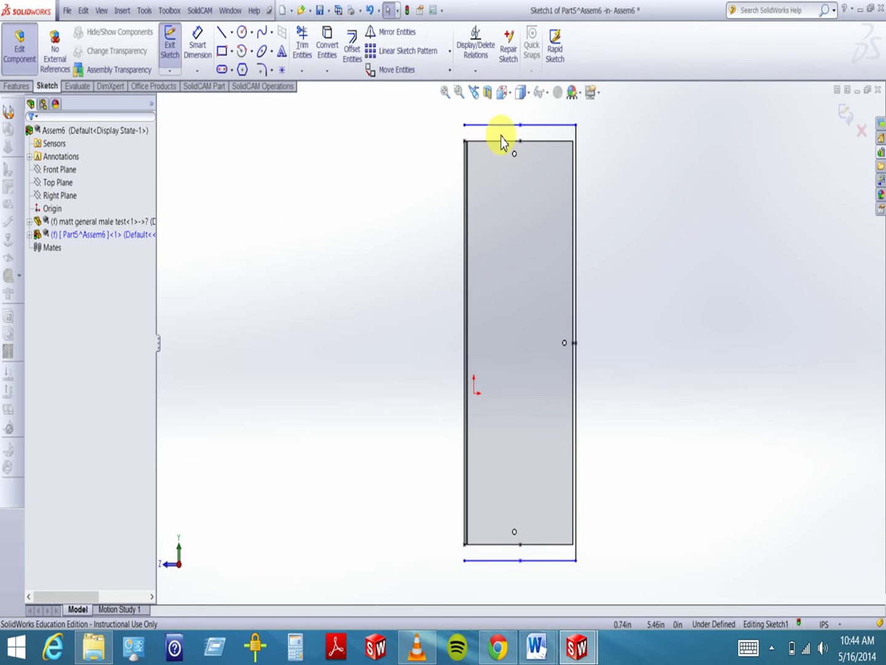
Move the upper sketch line farther above the flange to test how the outline follows.
{"action": "mouse_move", "coordinate": [483, 126]}
{"action": "left_mouse_down"}
{"action": "mouse_move", "coordinate": [453, 112]}
{"action": "mouse_move", "coordinate": [455, 128]}
{"action": "left_mouse_up"}
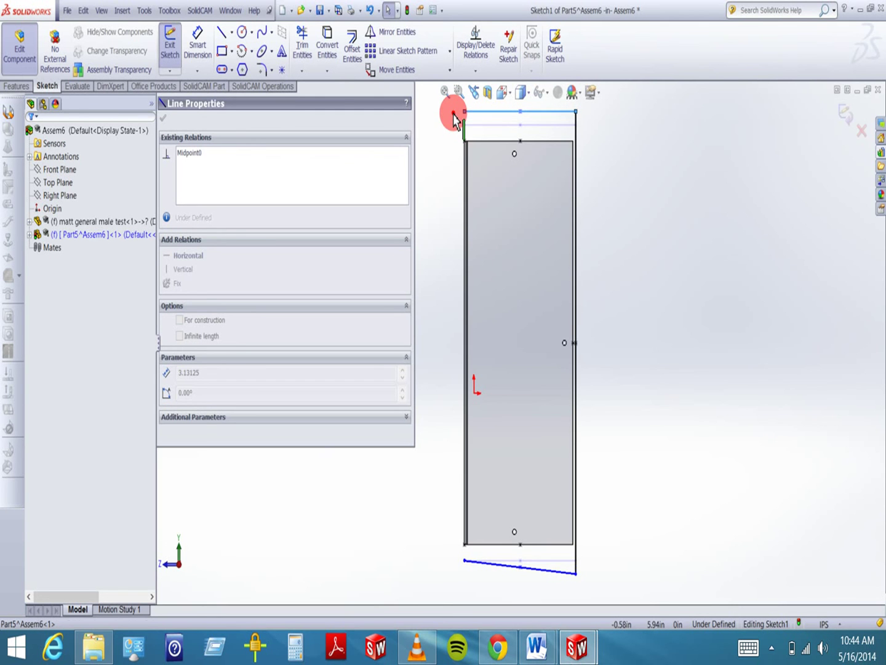
{"action": "left_click", "coordinate": [454, 119]}
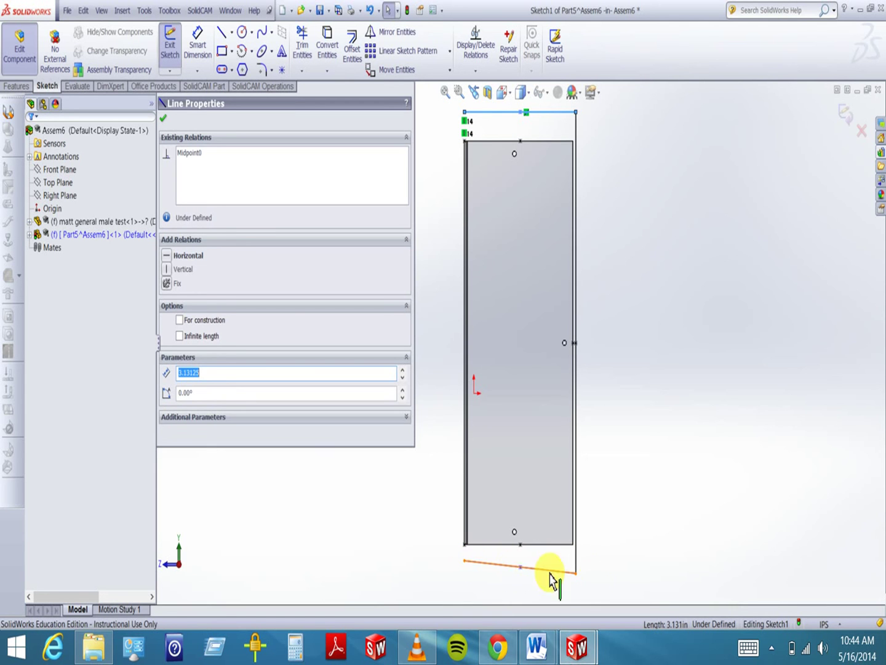
{"action": "left_click", "coordinate": [163, 119]}
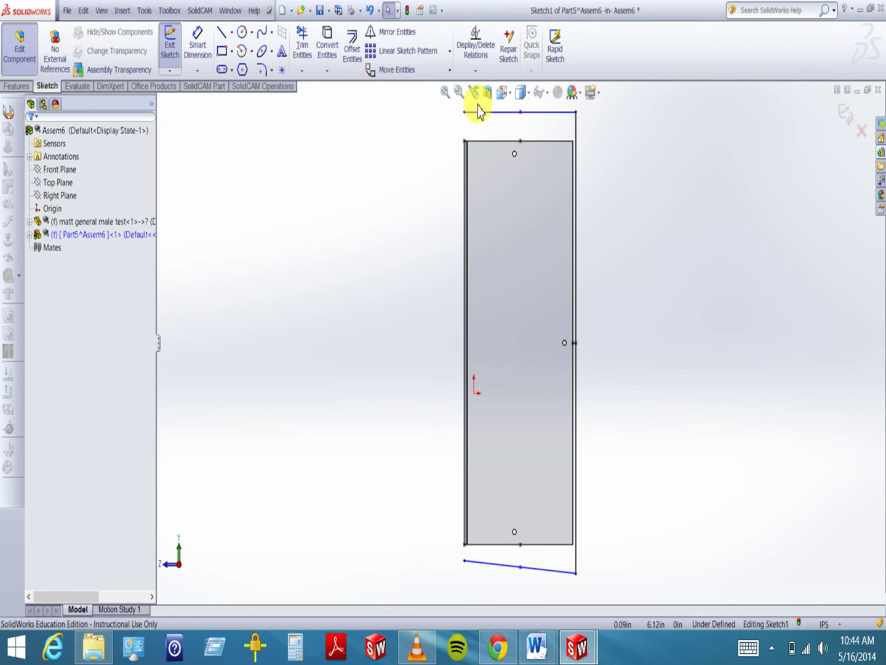
Add a horizontal relation to the upper line of the sketch outline.
{"action": "left_click", "coordinate": [475, 71]}
{"action": "left_click", "coordinate": [485, 100]}
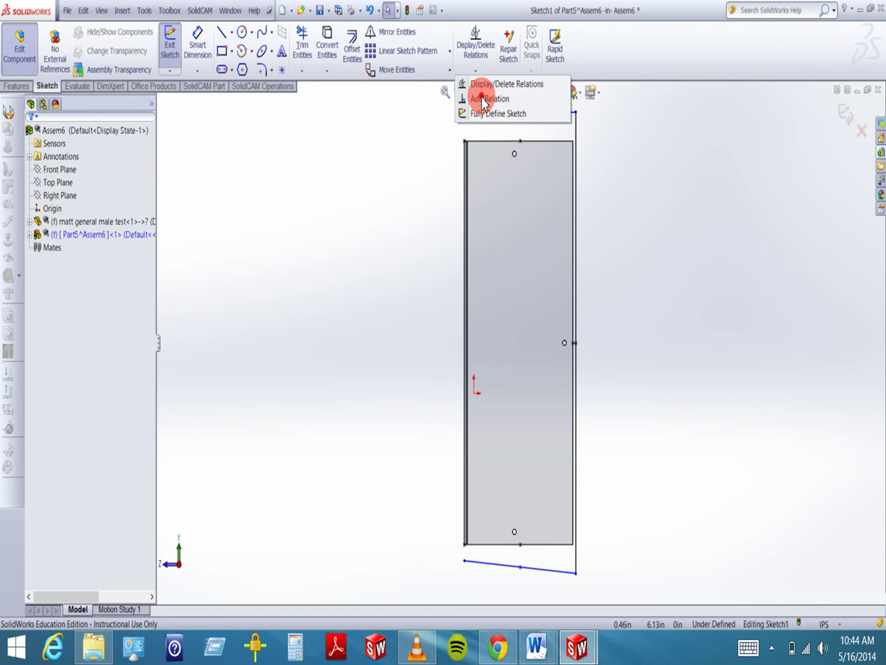
{"action": "left_click", "coordinate": [487, 114]}
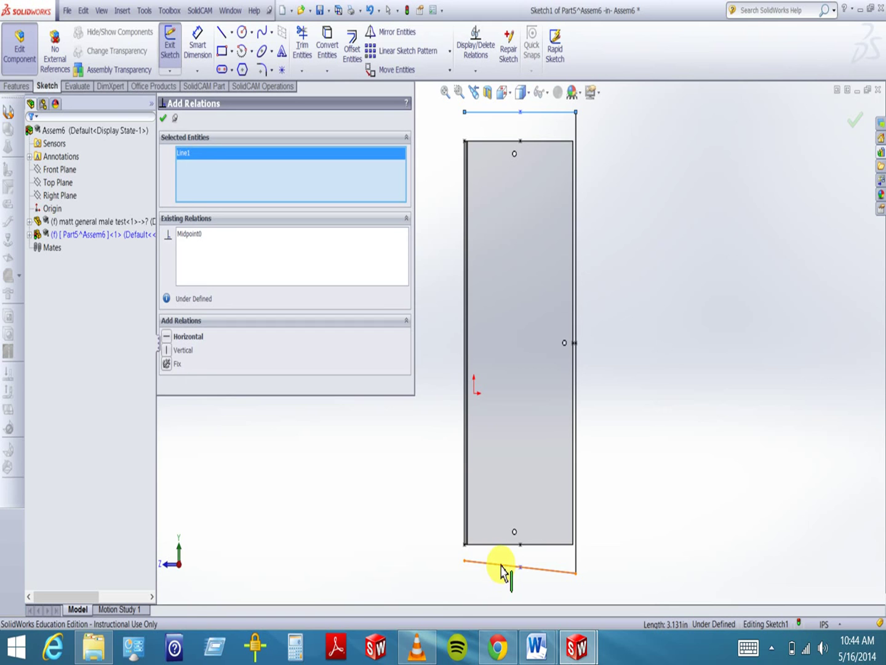
{"action": "left_click", "coordinate": [171, 338]}
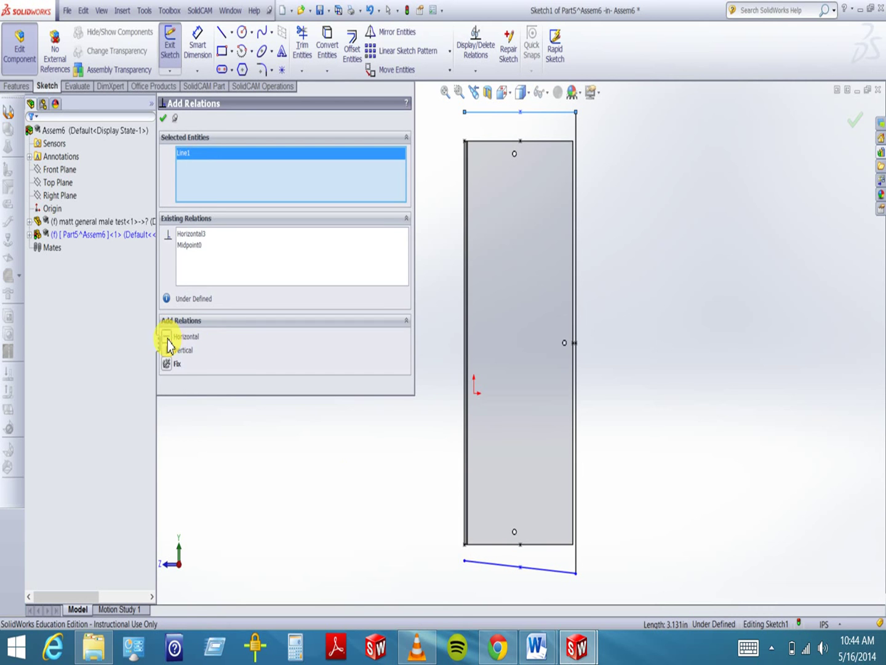
{"action": "left_click", "coordinate": [163, 117]}
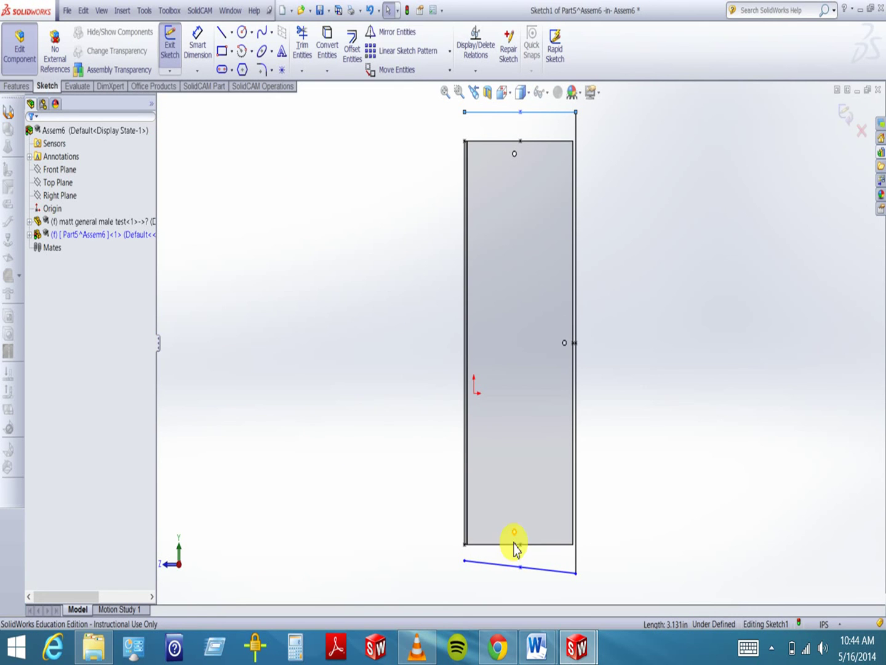
Add a horizontal relation to the tilted lower sketch line, with the upper line also selected.
{"action": "left_click", "coordinate": [476, 70]}
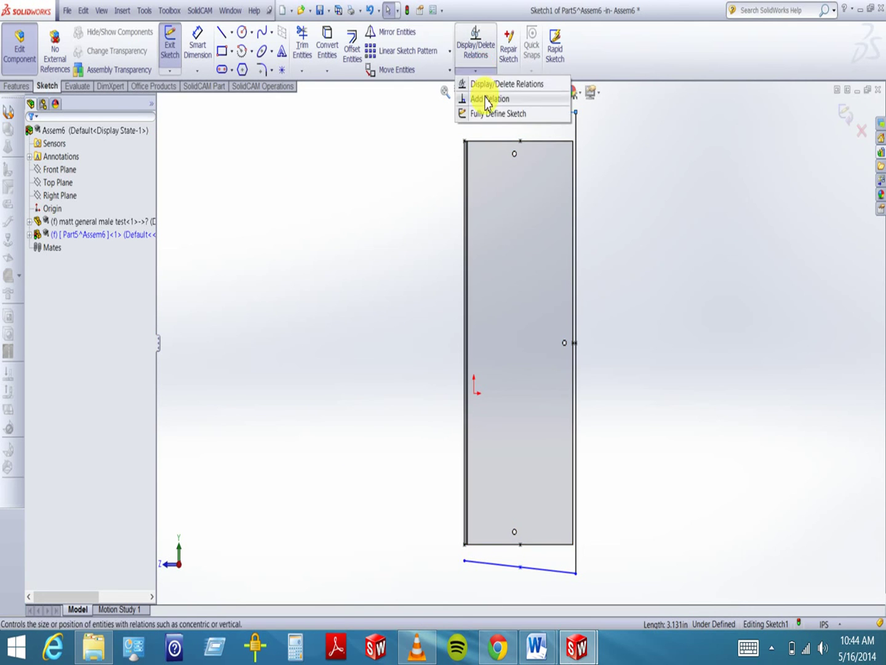
{"action": "left_click", "coordinate": [483, 96]}
{"action": "left_click", "coordinate": [504, 567]}
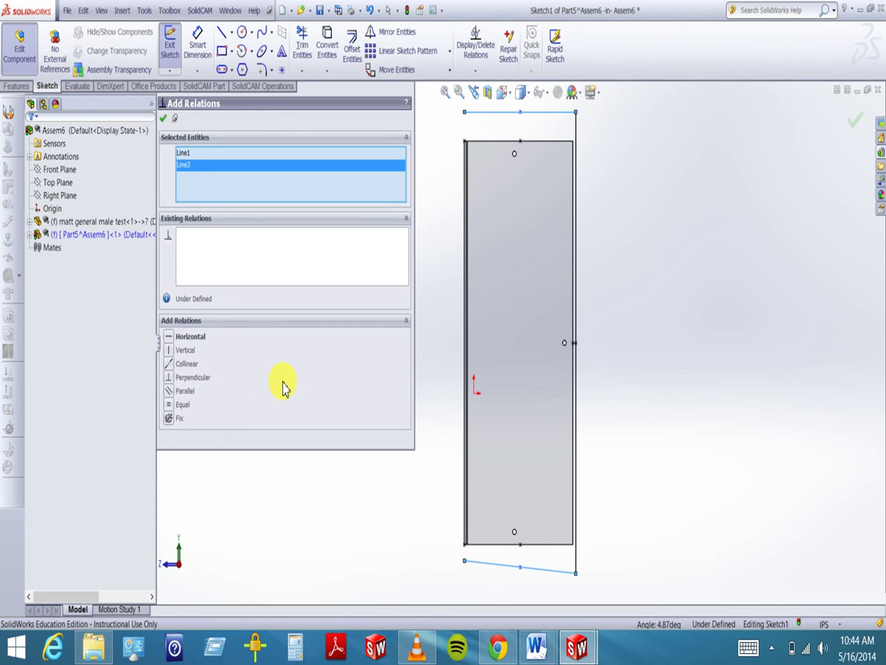
{"action": "left_click", "coordinate": [169, 336]}
{"action": "left_click", "coordinate": [165, 119]}
{"action": "left_click", "coordinate": [346, 385]}
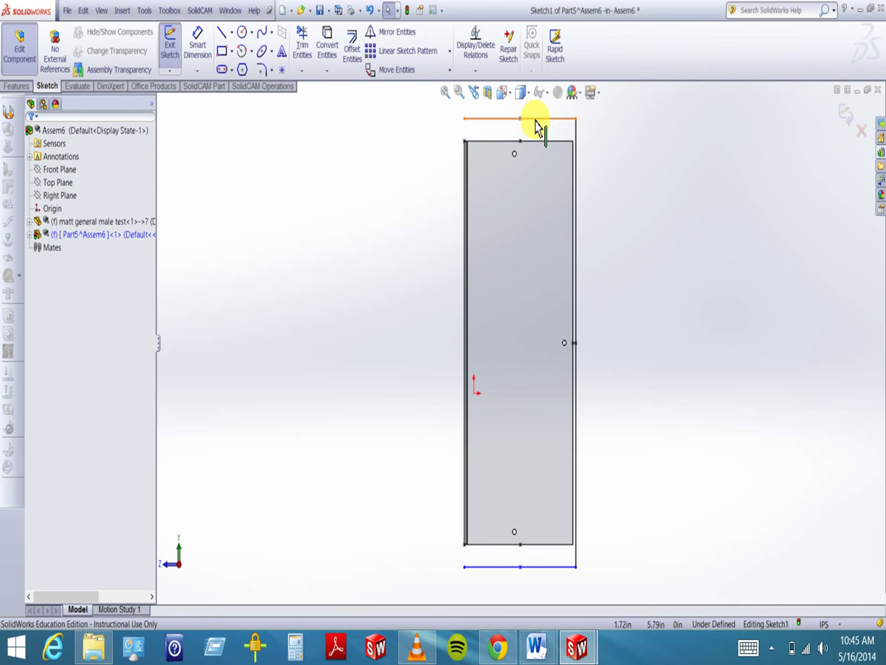
Move the upper sketch line down to just above the flange's upper edge and clear the selection.
{"action": "mouse_move", "coordinate": [536, 126]}
{"action": "left_mouse_down"}
{"action": "mouse_move", "coordinate": [525, 144]}
{"action": "mouse_move", "coordinate": [521, 136]}
{"action": "mouse_move", "coordinate": [519, 233]}
{"action": "mouse_move", "coordinate": [518, 111]}
{"action": "mouse_move", "coordinate": [518, 290]}
{"action": "mouse_move", "coordinate": [518, 108]}
{"action": "mouse_move", "coordinate": [511, 136]}
{"action": "left_mouse_up"}
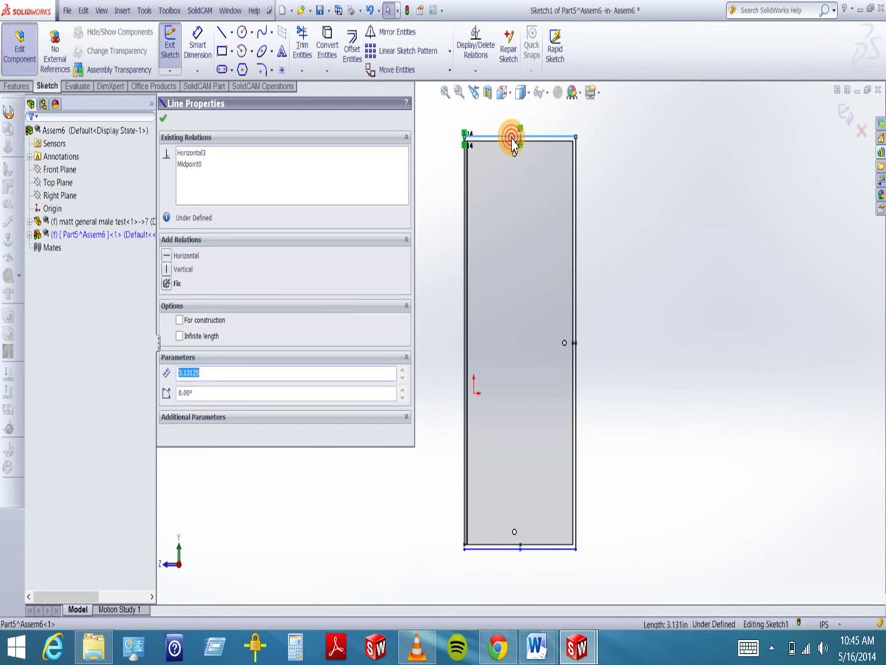
{"action": "left_click", "coordinate": [163, 120]}
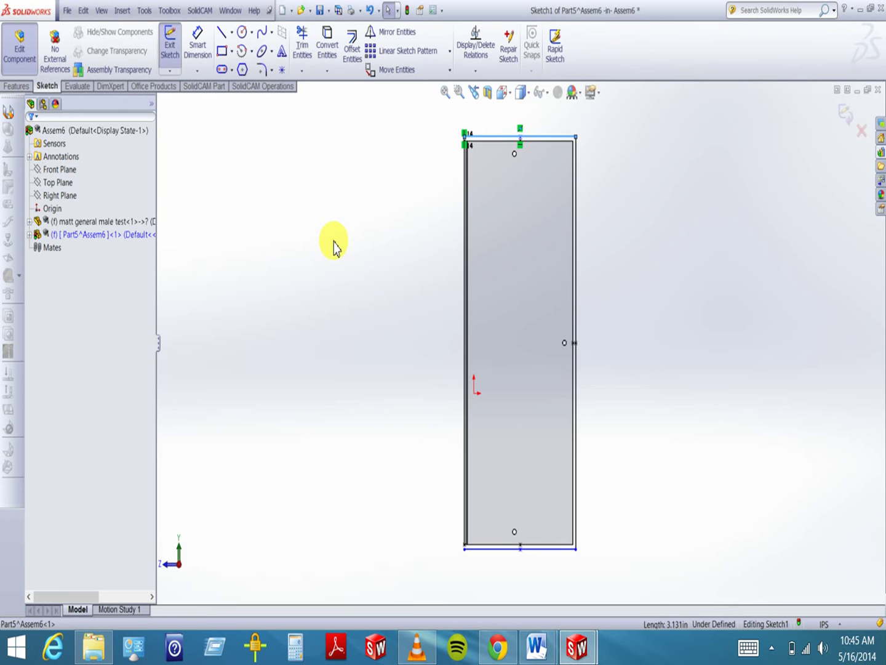
{"action": "left_click", "coordinate": [333, 247]}
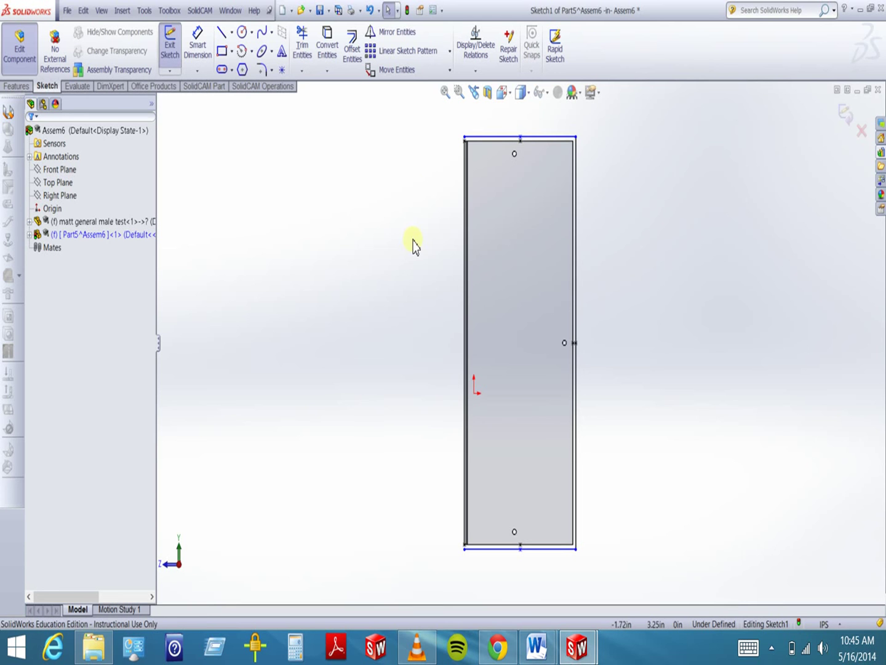
Measure the distance between the flange's outer vertical edge and the adjacent vertical sketch line.
{"action": "left_click", "coordinate": [459, 91]}
{"action": "left_click_drag", "start_coordinate": [556, 134], "coordinate": [606, 181]}
{"action": "left_click", "coordinate": [458, 94]}
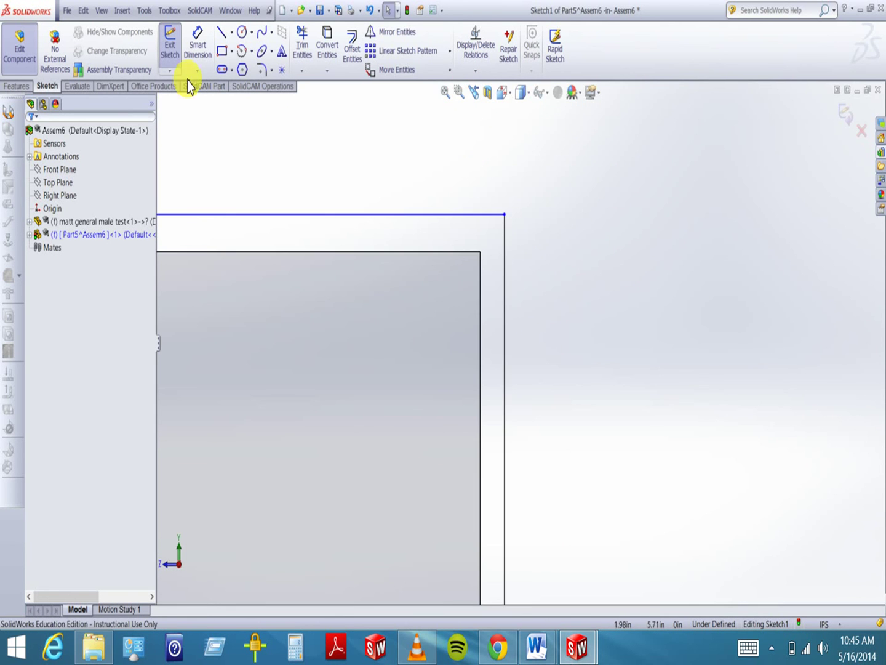
{"action": "left_click", "coordinate": [75, 86]}
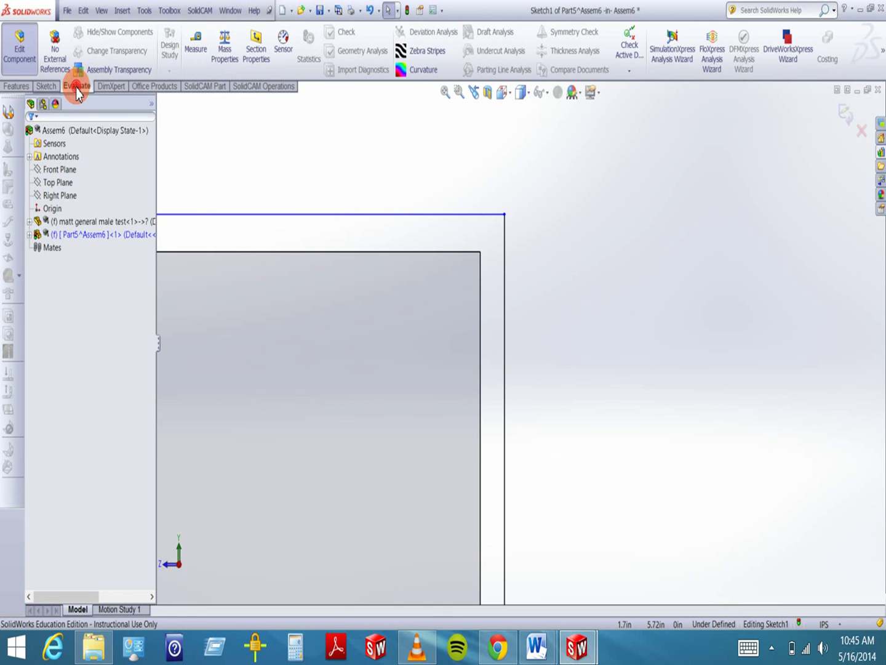
{"action": "left_click", "coordinate": [201, 50]}
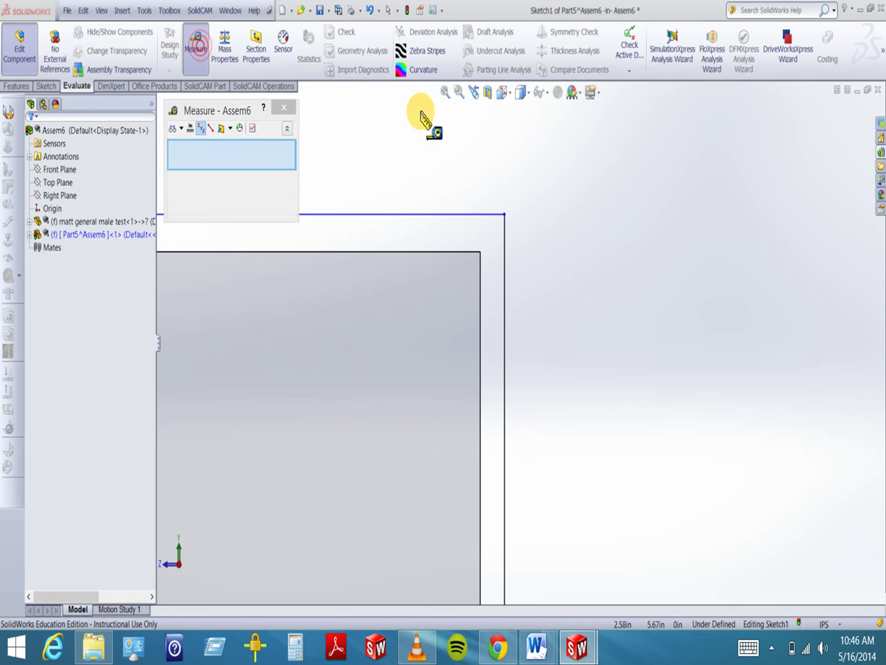
{"action": "left_click", "coordinate": [480, 304]}
{"action": "left_click", "coordinate": [505, 317]}
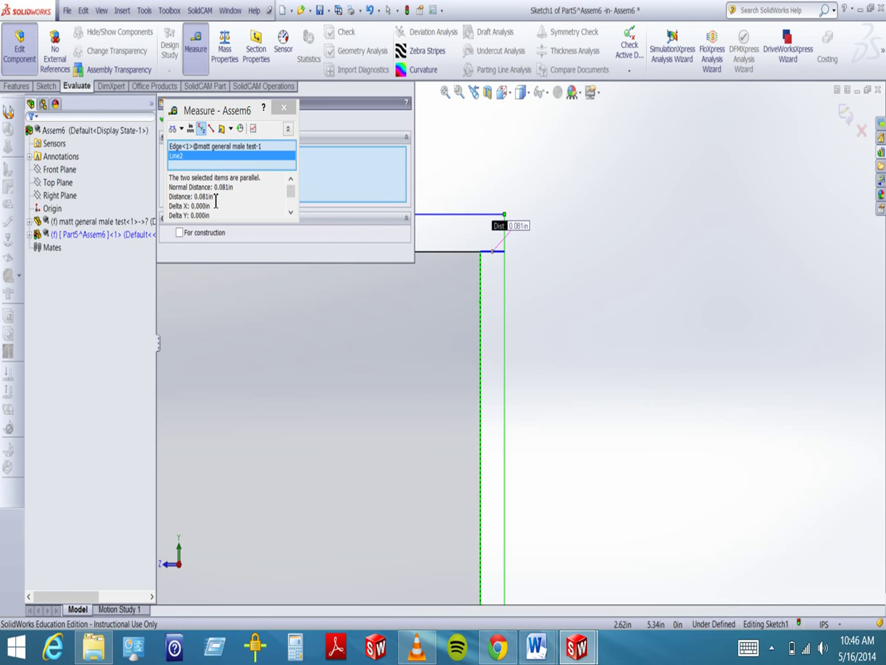
{"action": "left_click", "coordinate": [284, 107]}
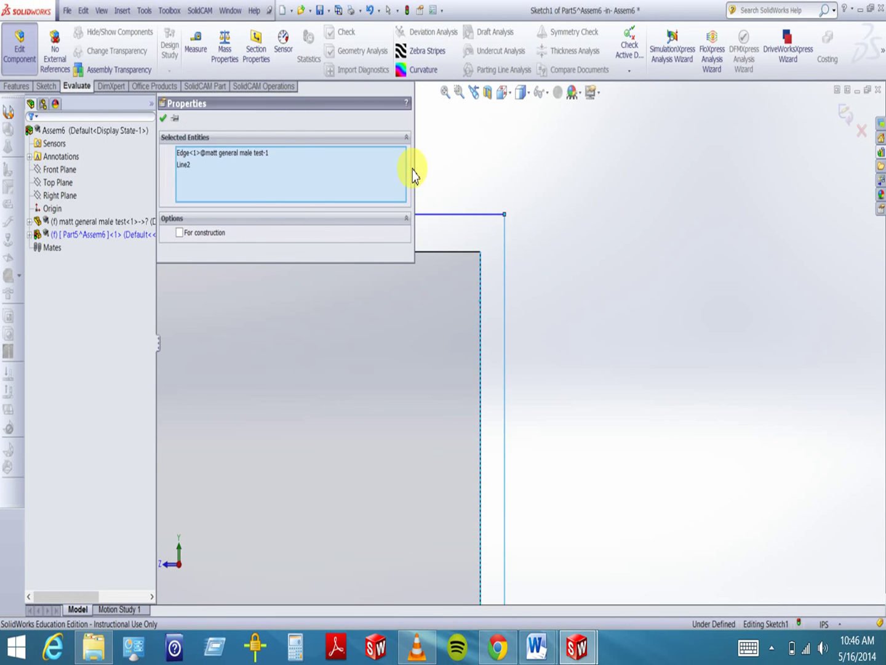
{"action": "left_click", "coordinate": [166, 120]}
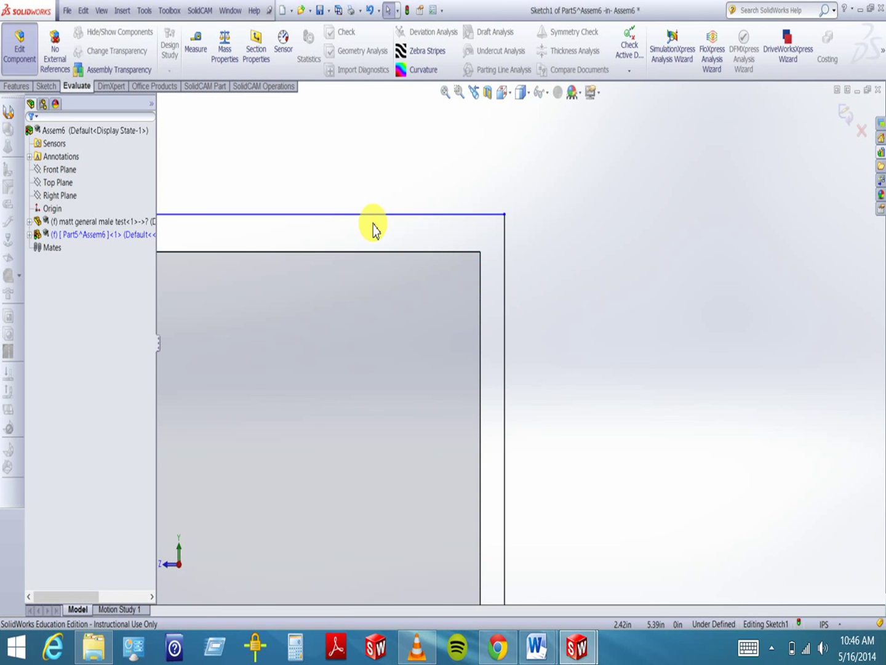
Examine from an angle how the outline's upper line meets the bend corner of the flange, and return to the straight-on view.
{"action": "scroll", "coordinate": [369, 228], "scroll_direction": "up", "scroll_amount": 4}
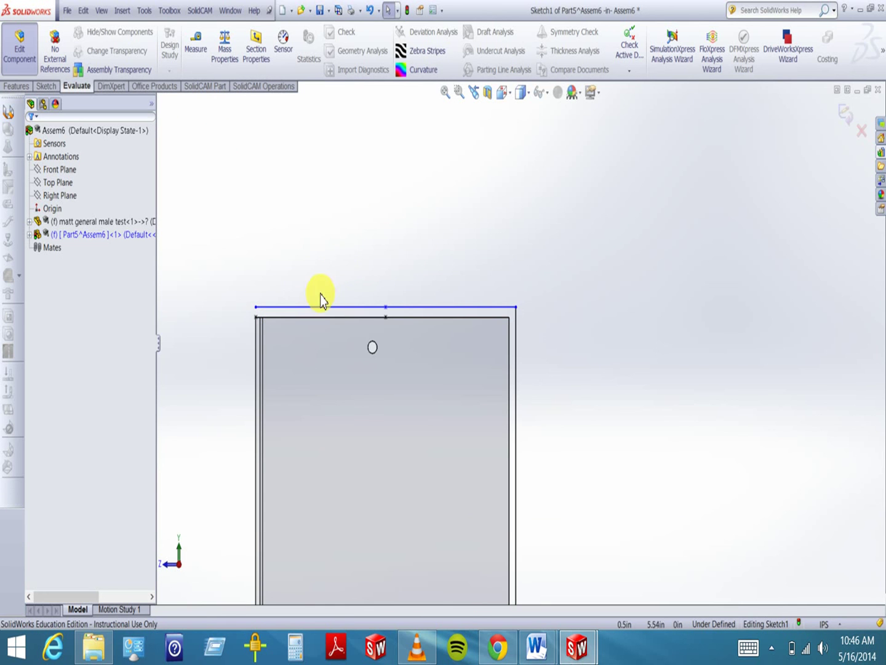
{"action": "middle_click_drag", "start_coordinate": [323, 259], "coordinate": [301, 336]}
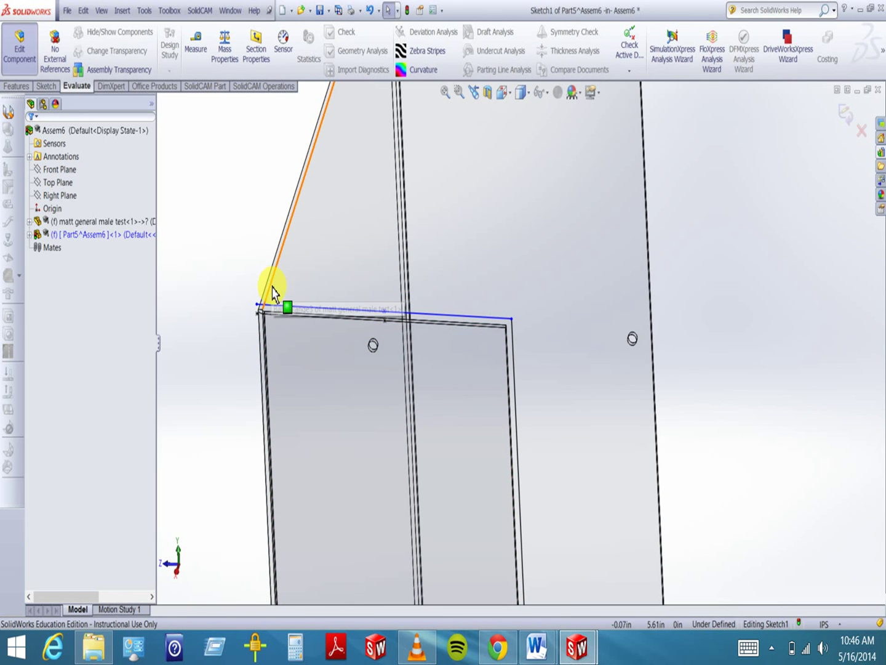
{"action": "middle_click_drag", "start_coordinate": [270, 291], "coordinate": [303, 291]}
{"action": "left_click", "coordinate": [459, 93]}
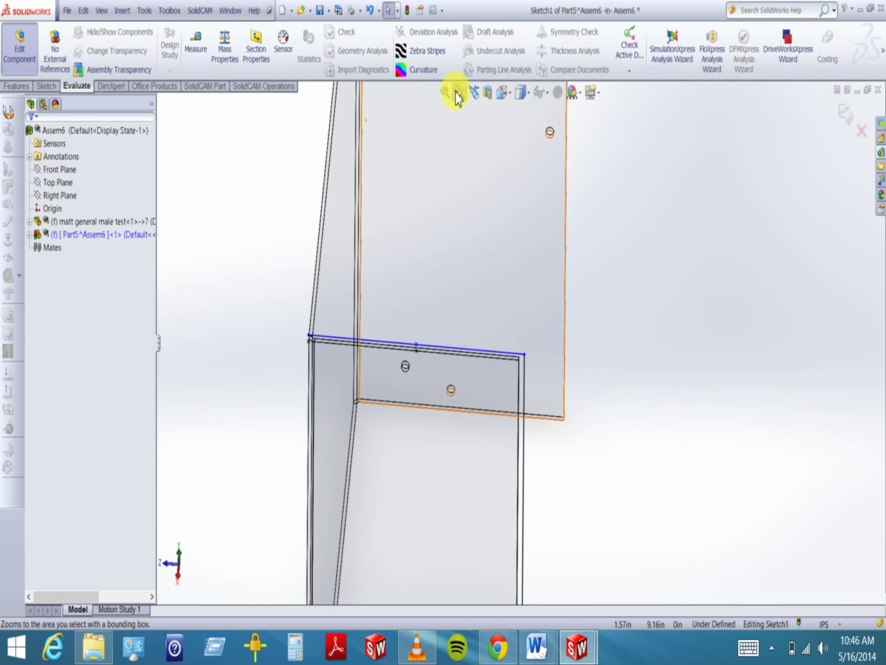
{"action": "left_click_drag", "start_coordinate": [311, 287], "coordinate": [349, 370]}
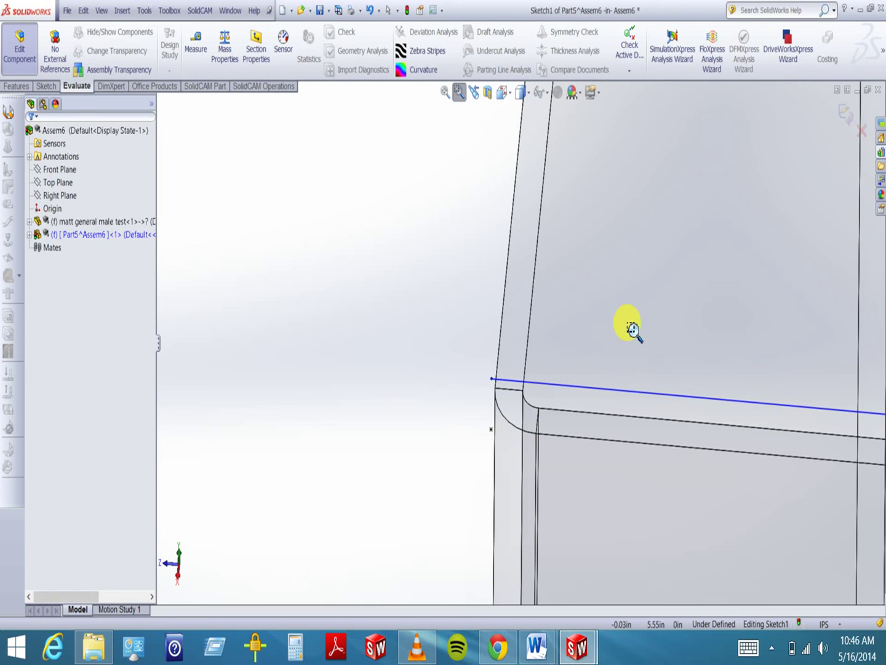
{"action": "left_click", "coordinate": [506, 92]}
{"action": "left_click", "coordinate": [562, 174]}
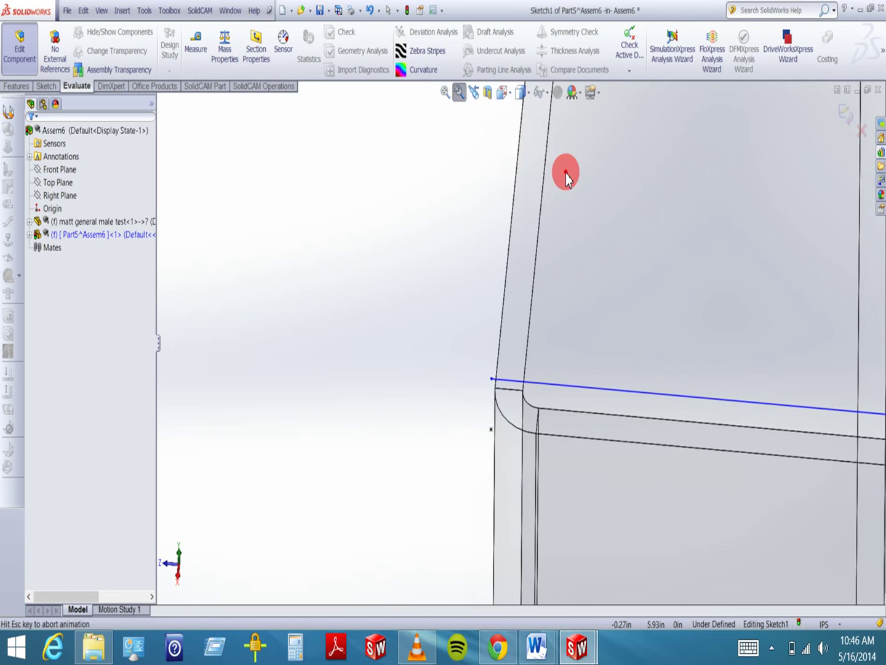
Dimension the gap between the upper sketch line and the flange's upper edge as 0.085 in.
{"action": "left_click_drag", "start_coordinate": [562, 117], "coordinate": [597, 184]}
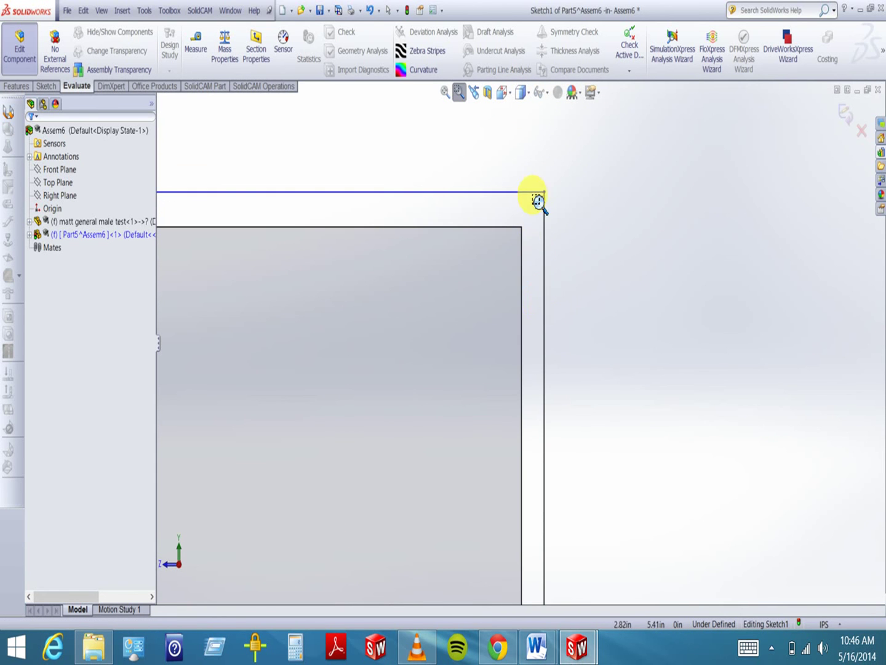
{"action": "left_click", "coordinate": [459, 92]}
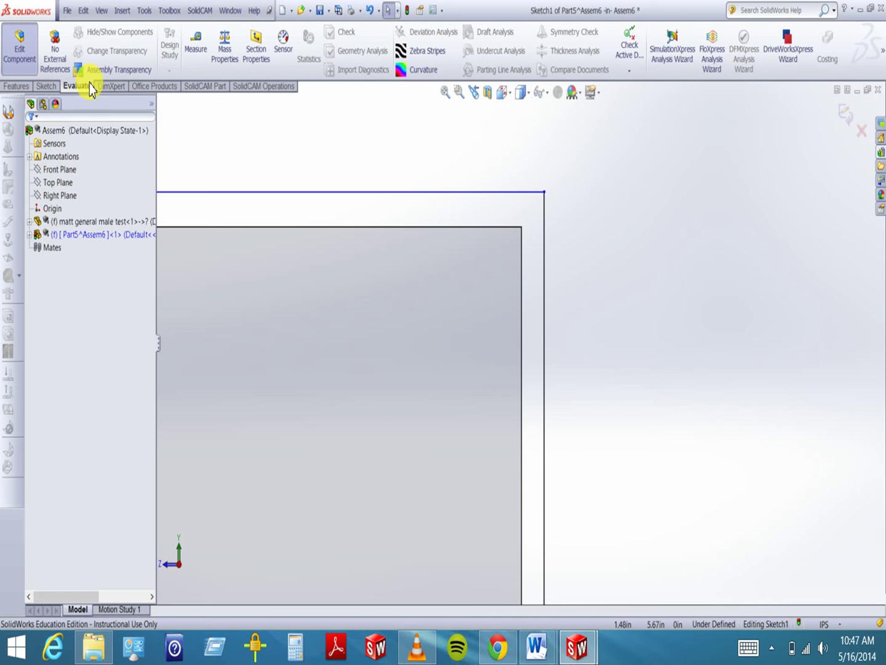
{"action": "left_click", "coordinate": [44, 87]}
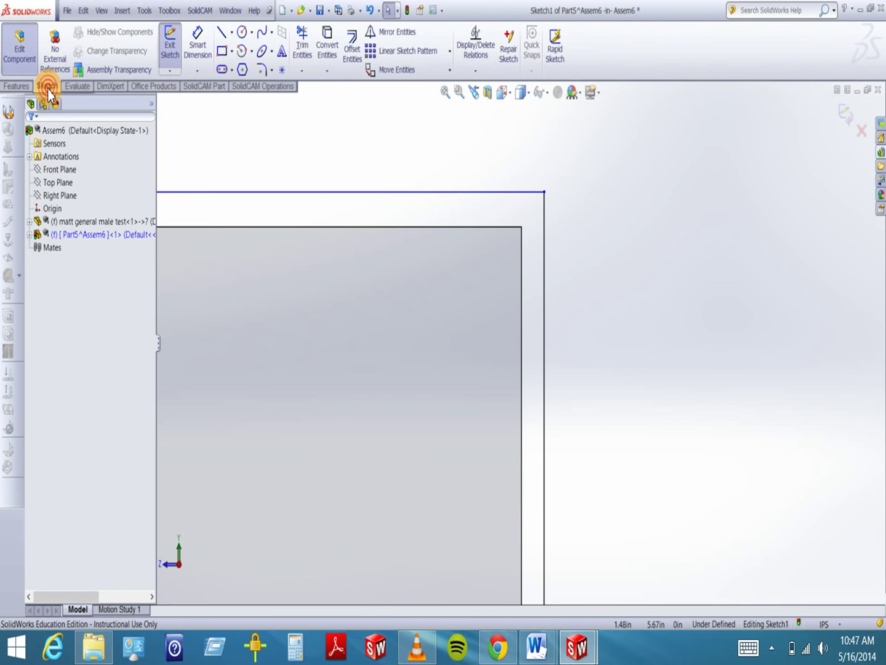
{"action": "left_click", "coordinate": [197, 48]}
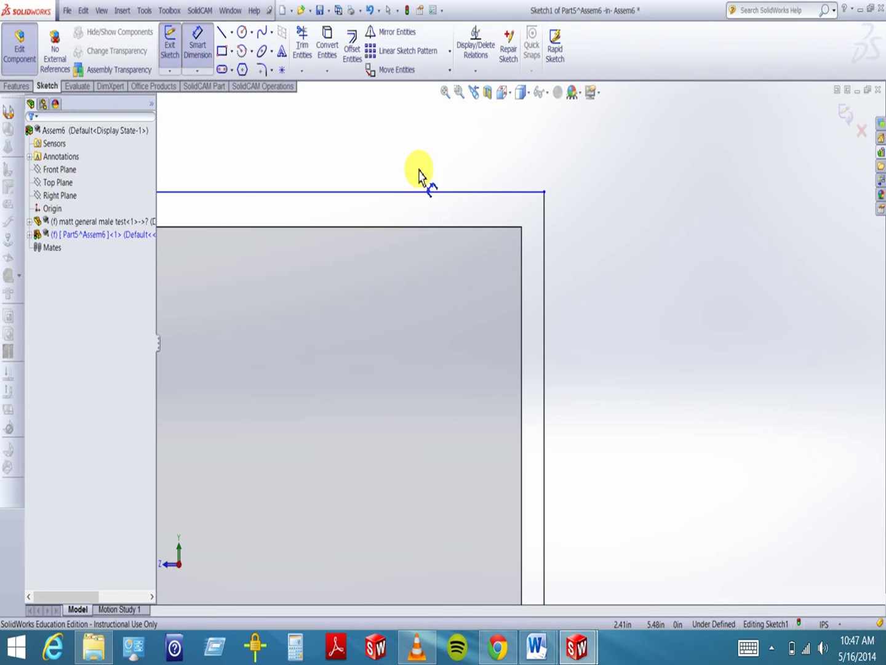
{"action": "left_click", "coordinate": [480, 193]}
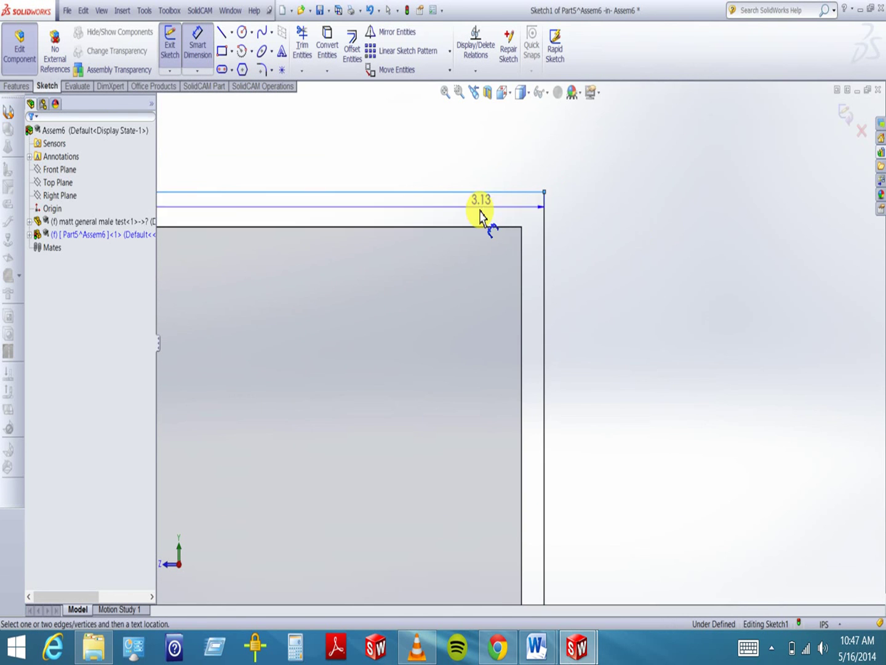
{"action": "left_click", "coordinate": [470, 229]}
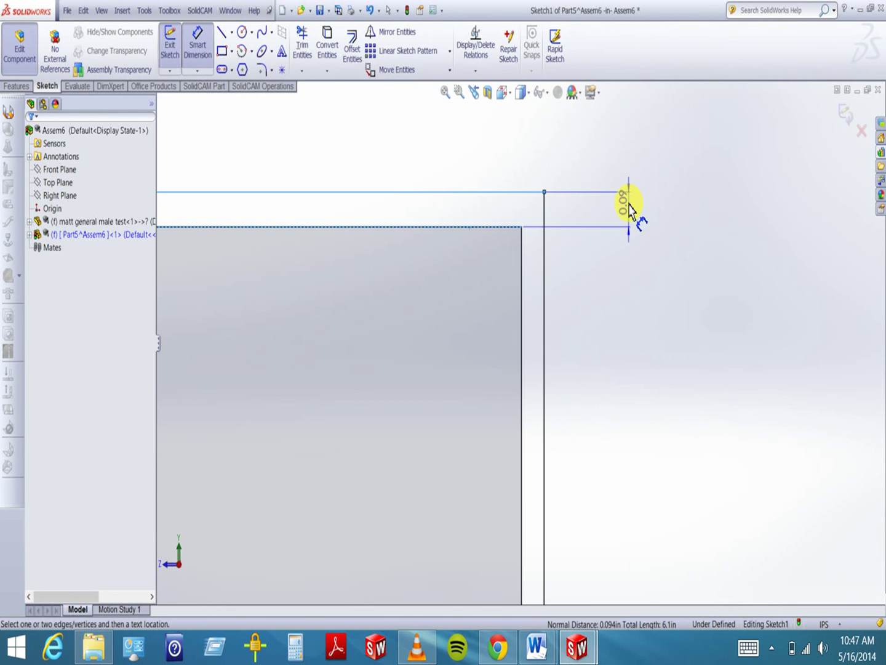
{"action": "left_click", "coordinate": [626, 208]}
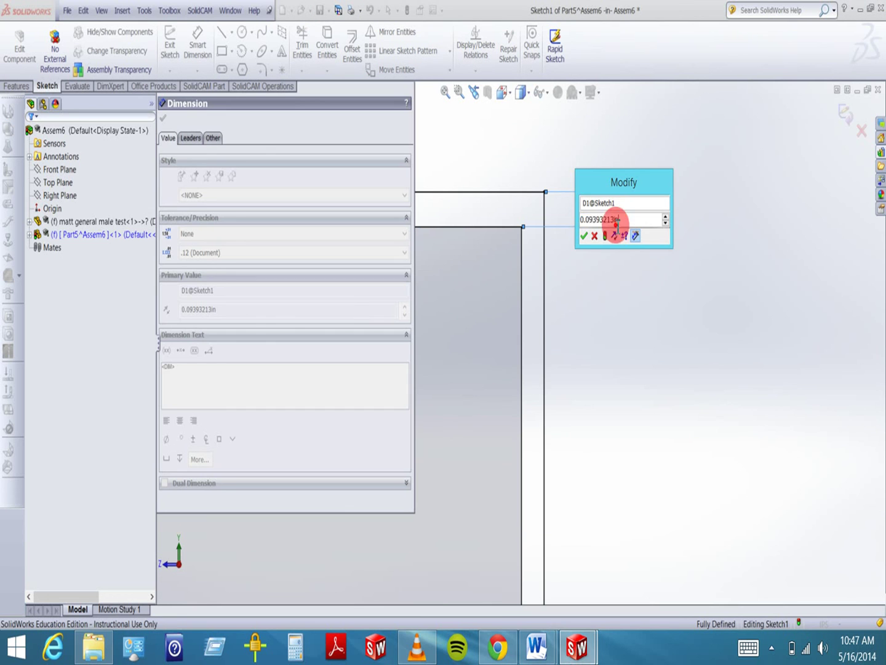
{"action": "type", "text": ".085"}
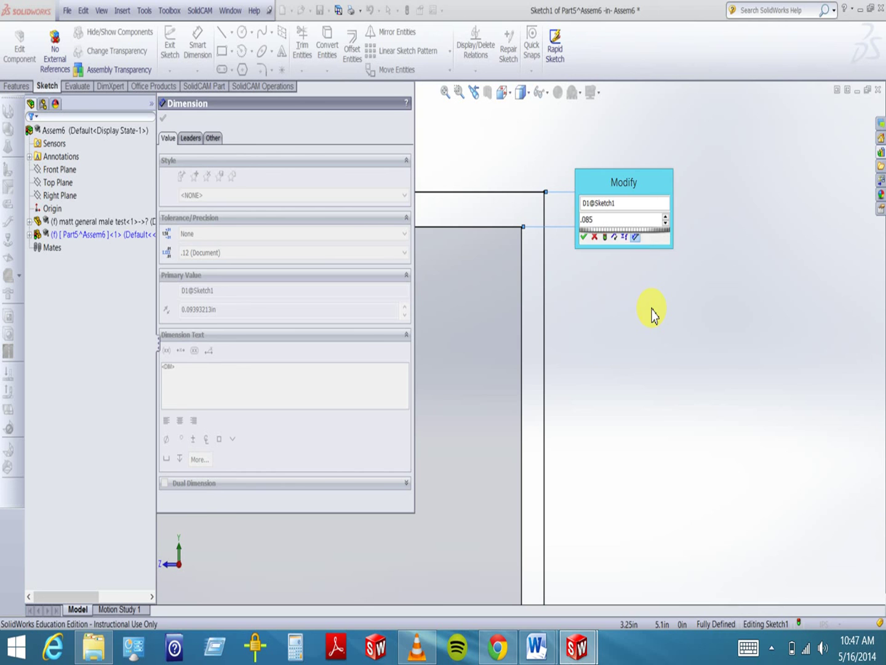
{"action": "key", "text": "Return"}
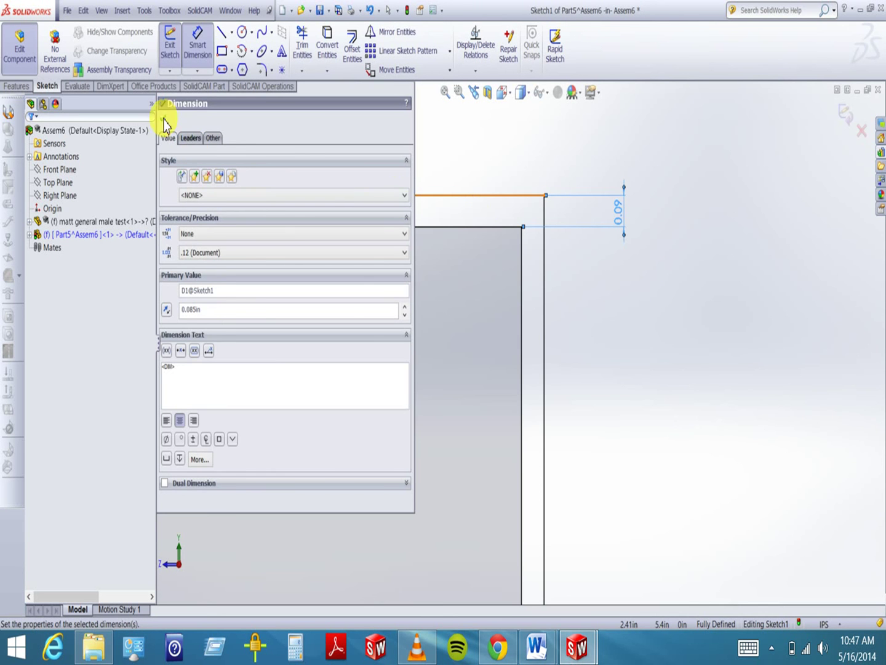
{"action": "left_click", "coordinate": [164, 122]}
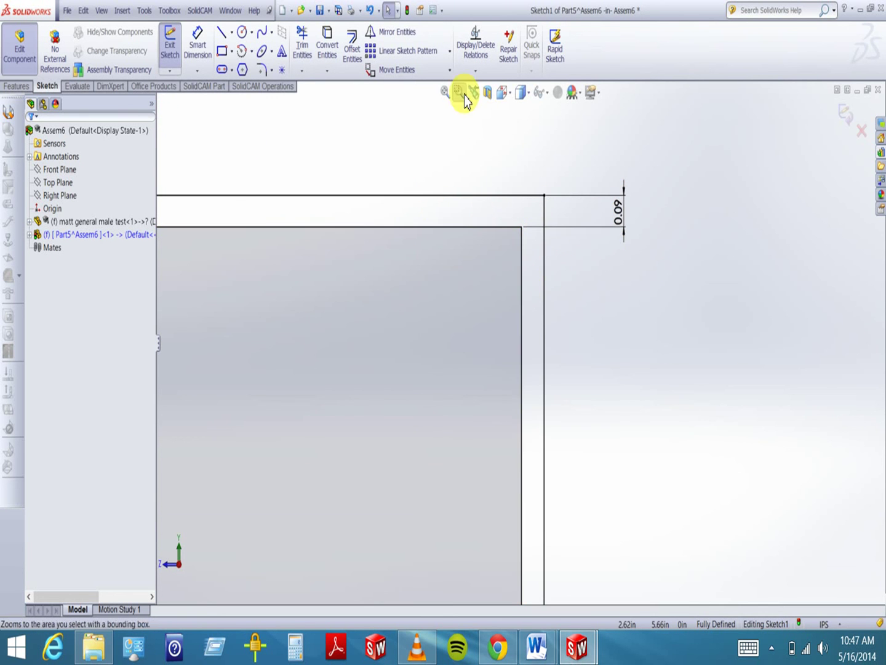
Inspect the gap between the lower sketch line and the flange's lower edge, and the overall outline.
{"action": "left_click", "coordinate": [444, 92]}
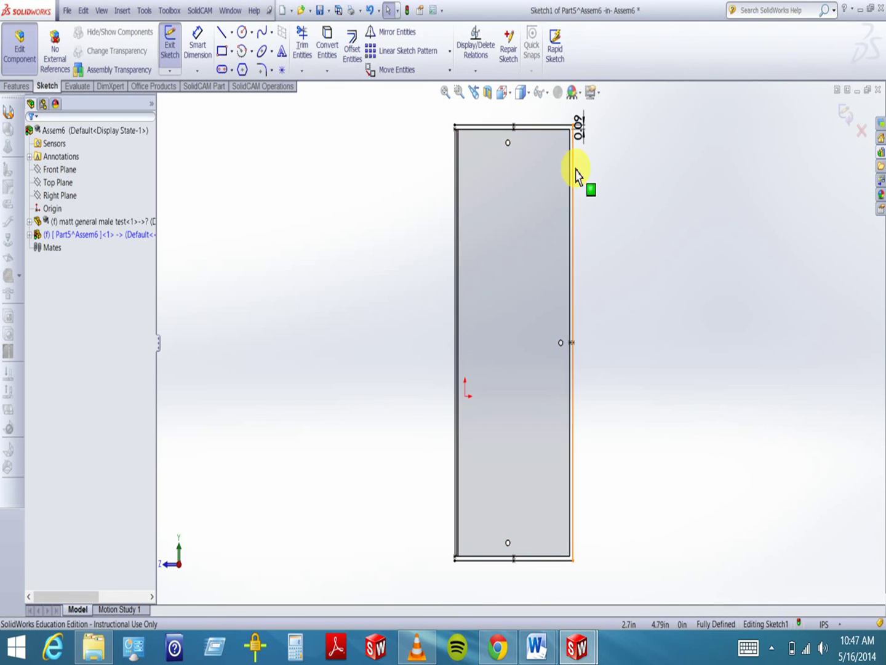
{"action": "left_click", "coordinate": [460, 92]}
{"action": "left_click_drag", "start_coordinate": [526, 529], "coordinate": [581, 571]}
{"action": "left_click", "coordinate": [459, 92]}
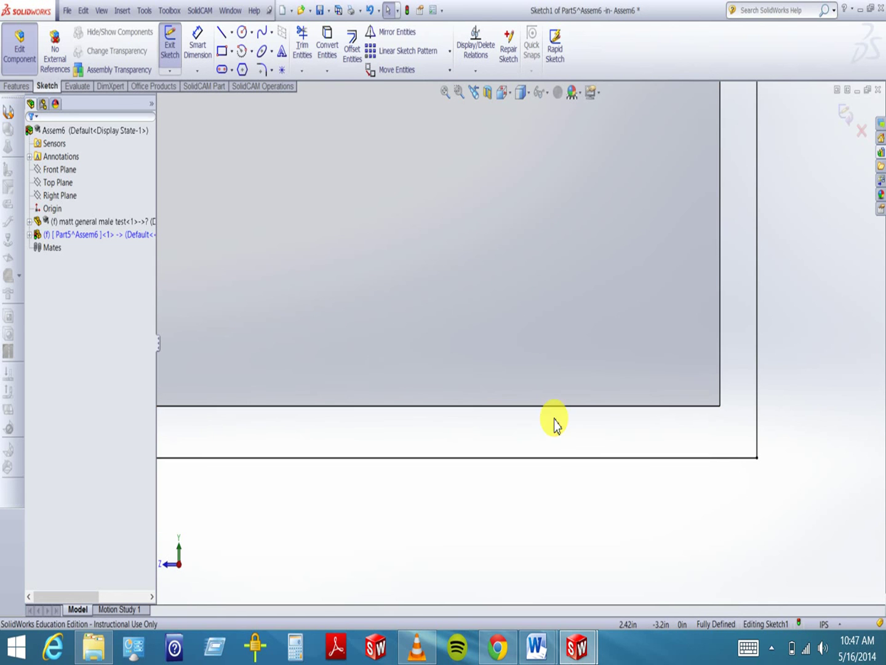
{"action": "key", "text": "f"}
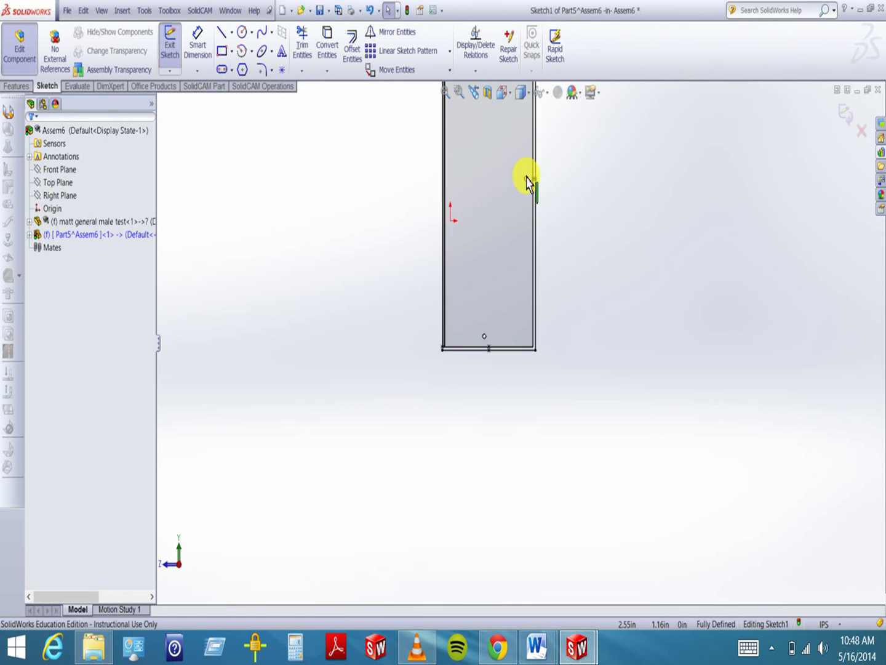
{"action": "left_click", "coordinate": [448, 91]}
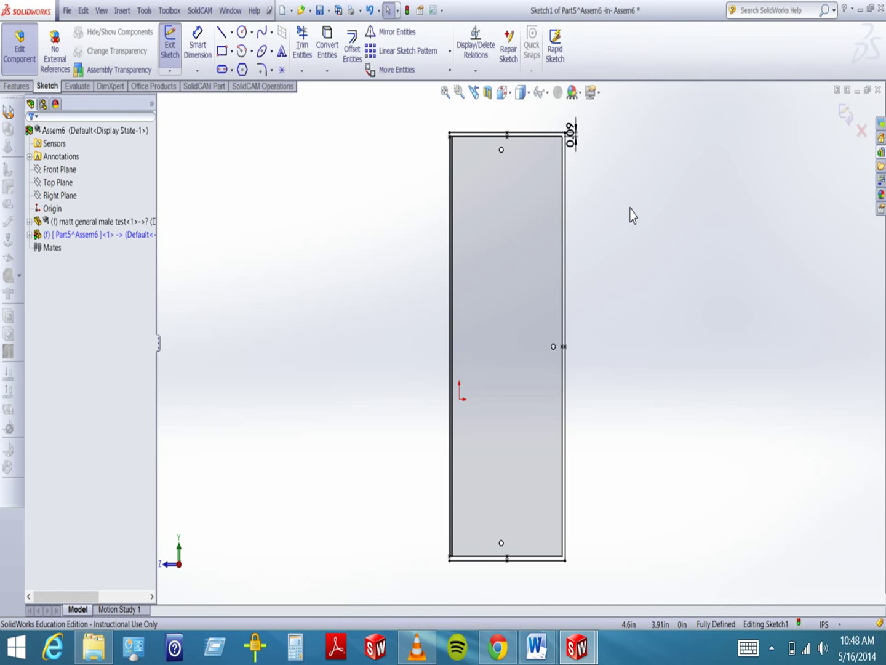
{"action": "left_click", "coordinate": [522, 224]}
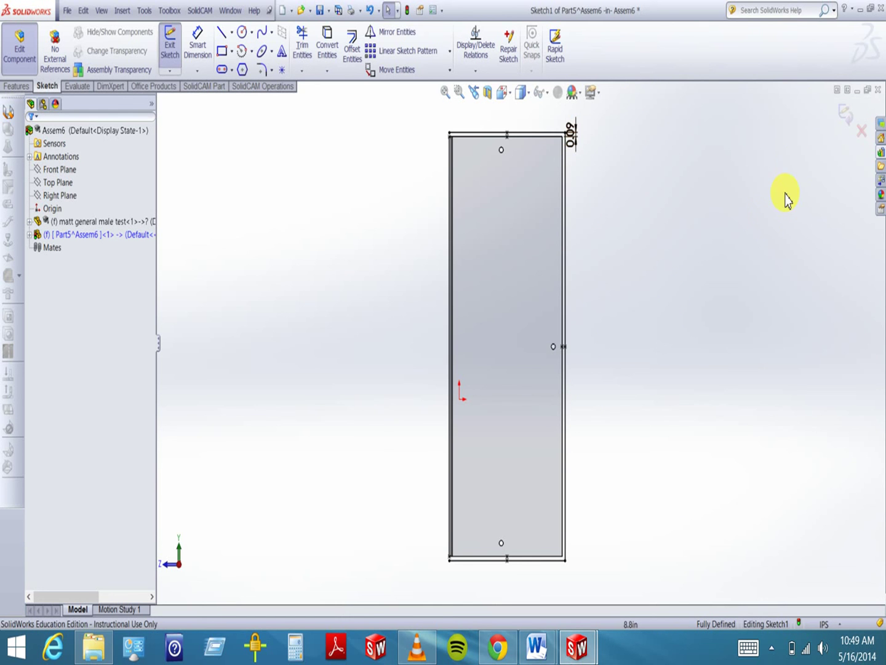
Exit the outline sketch and start a sheet metal Base Flange from it.
{"action": "left_click", "coordinate": [844, 112]}
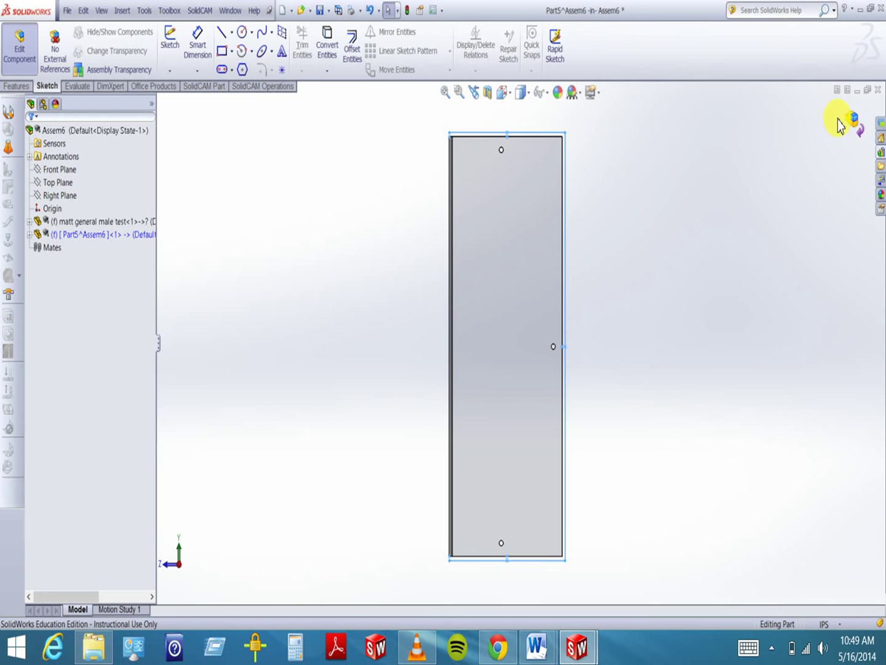
{"action": "left_click", "coordinate": [16, 86]}
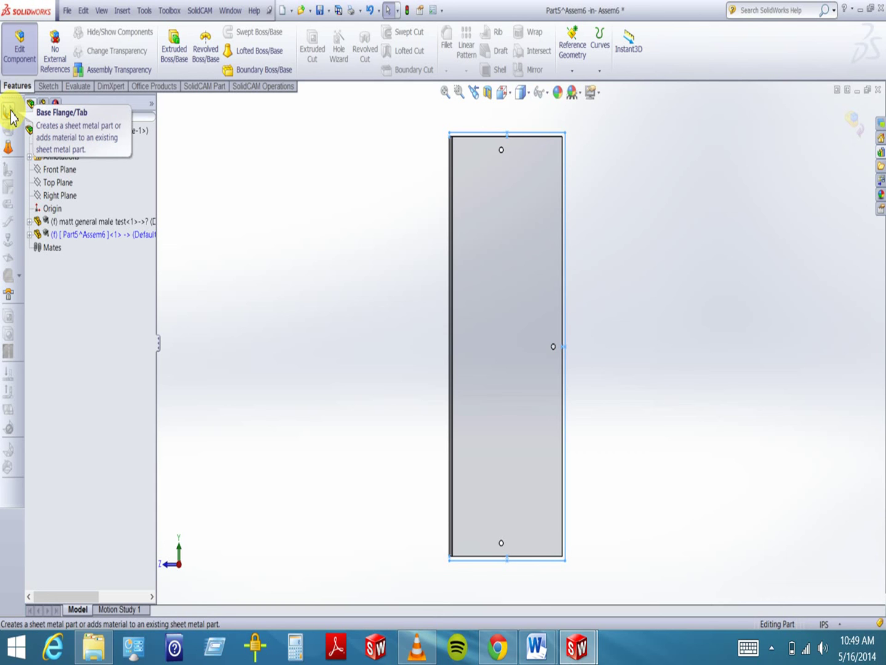
{"action": "left_click", "coordinate": [11, 116]}
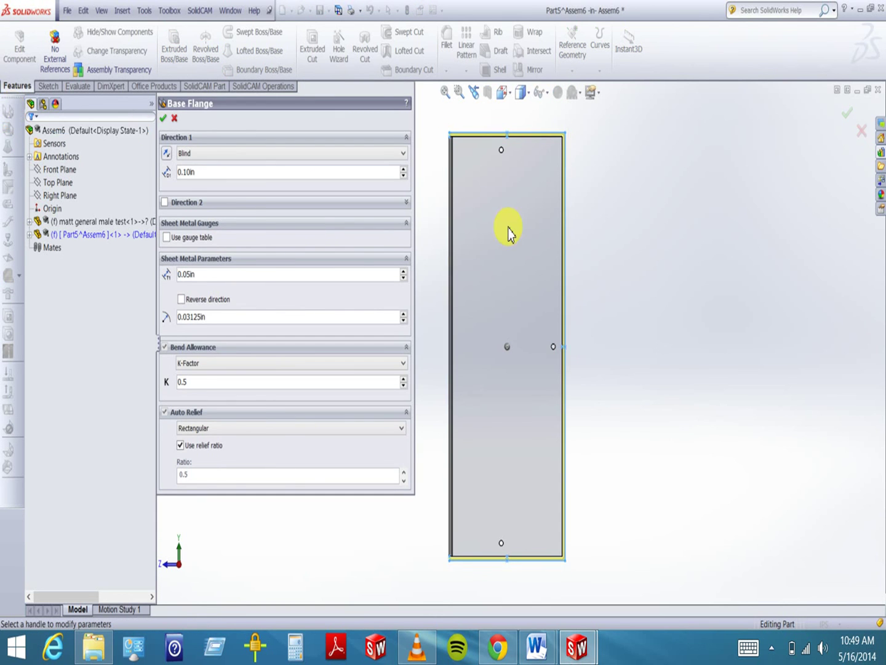
{"action": "middle_click_drag", "start_coordinate": [686, 264], "coordinate": [653, 356]}
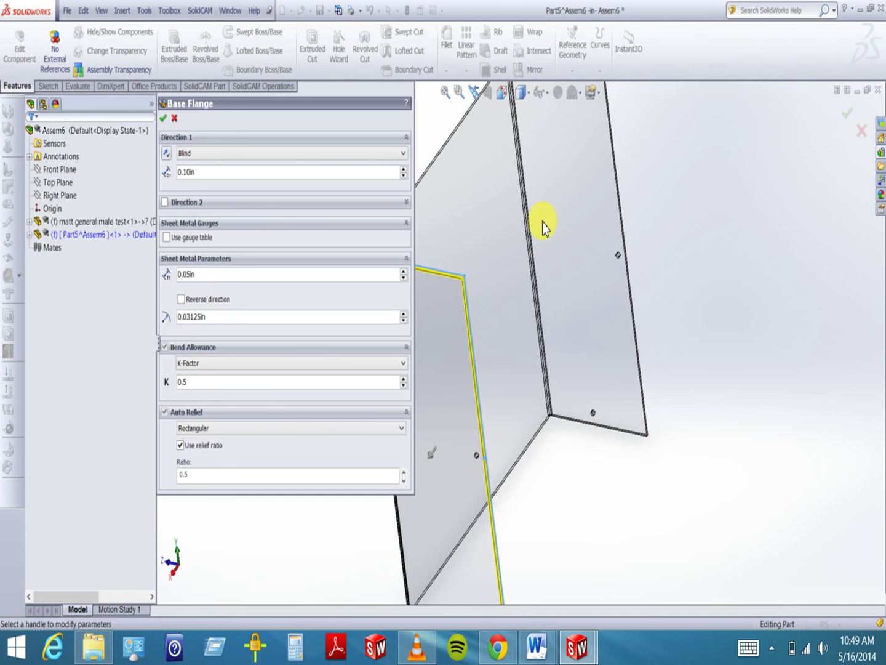
{"action": "middle_click_drag", "start_coordinate": [648, 196], "coordinate": [659, 216]}
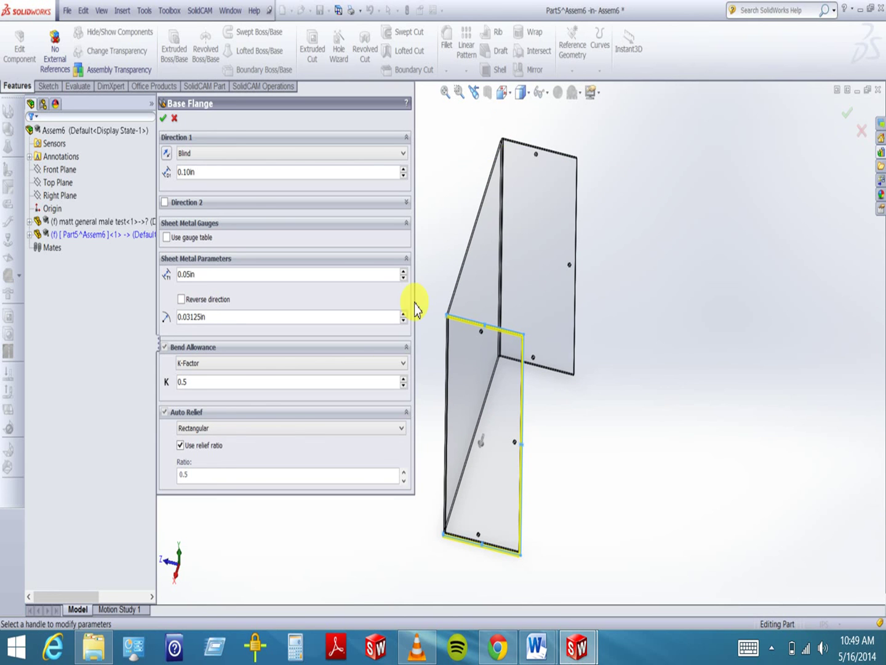
Try a blind depth of 8.5 in for the base flange.
{"action": "double_click", "coordinate": [204, 171]}
{"action": "type", "text": "8.5"}
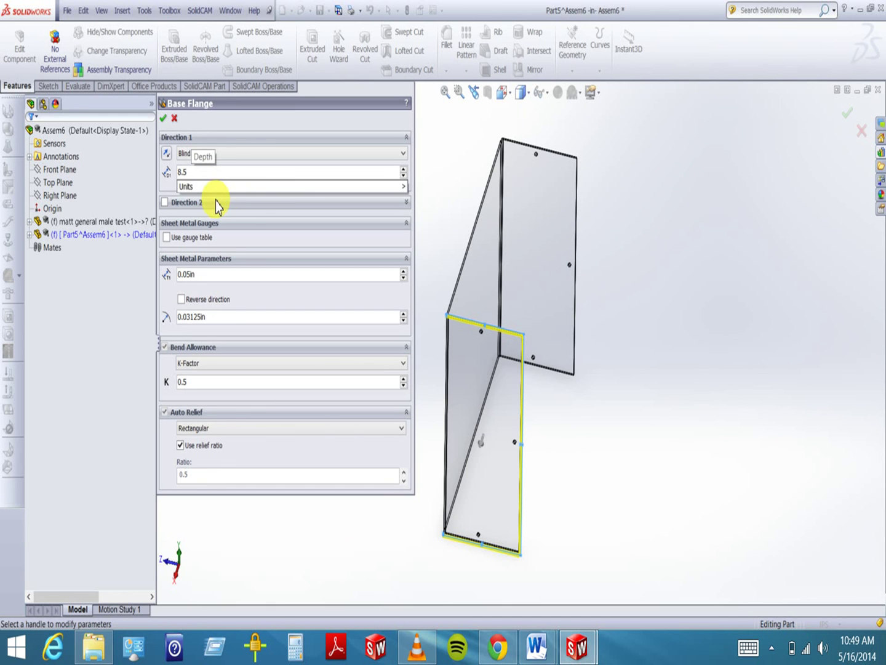
{"action": "left_click", "coordinate": [223, 172]}
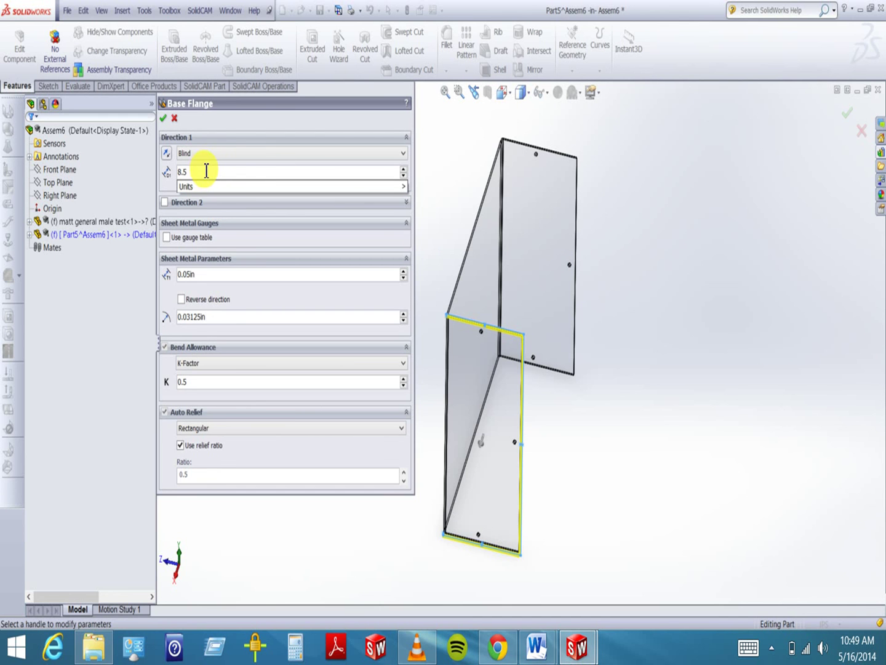
{"action": "mouse_move", "coordinate": [270, 186]}
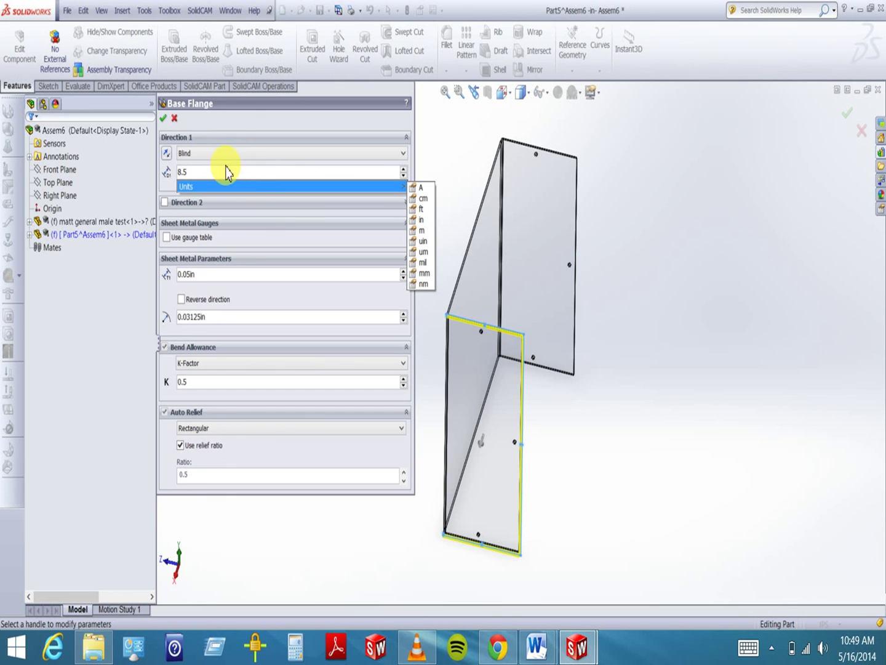
Reverse the base flange direction and extrude it Up To Surface, ending on the opposite flange face of the male test part.
{"action": "left_click", "coordinate": [230, 160]}
{"action": "left_click", "coordinate": [230, 160]}
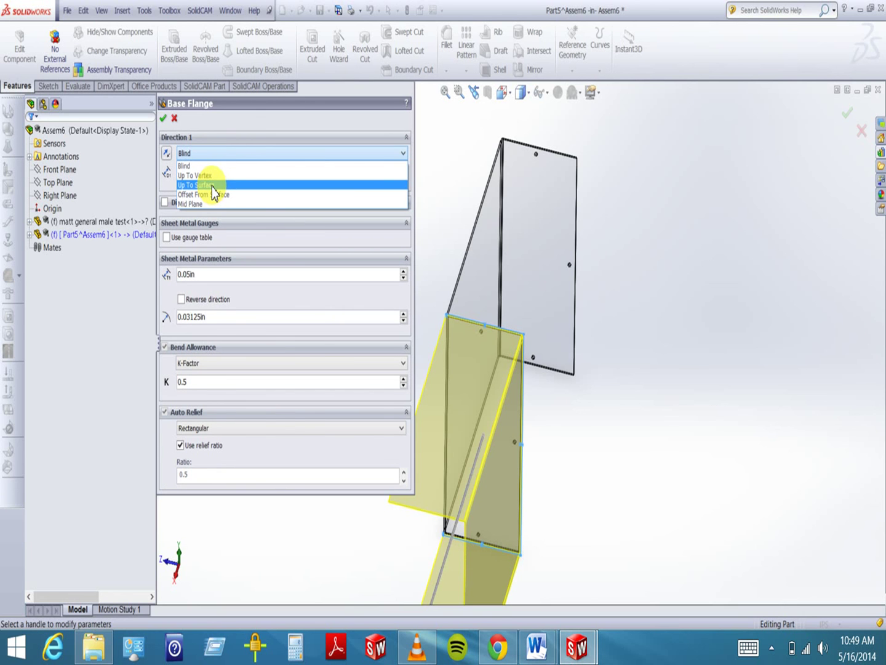
{"action": "left_click", "coordinate": [209, 185]}
{"action": "middle_click_drag", "start_coordinate": [636, 249], "coordinate": [572, 352]}
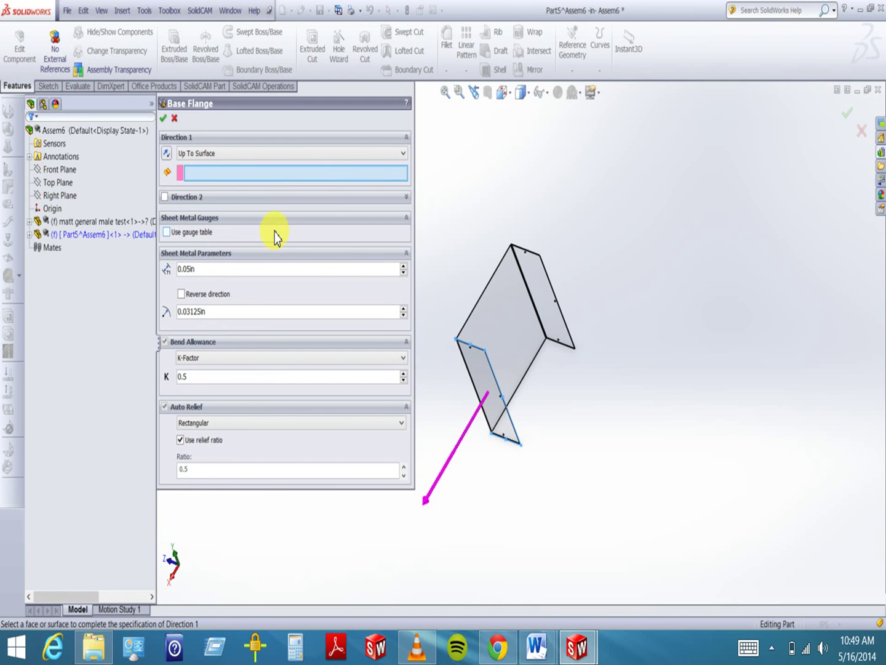
{"action": "left_click", "coordinate": [166, 161]}
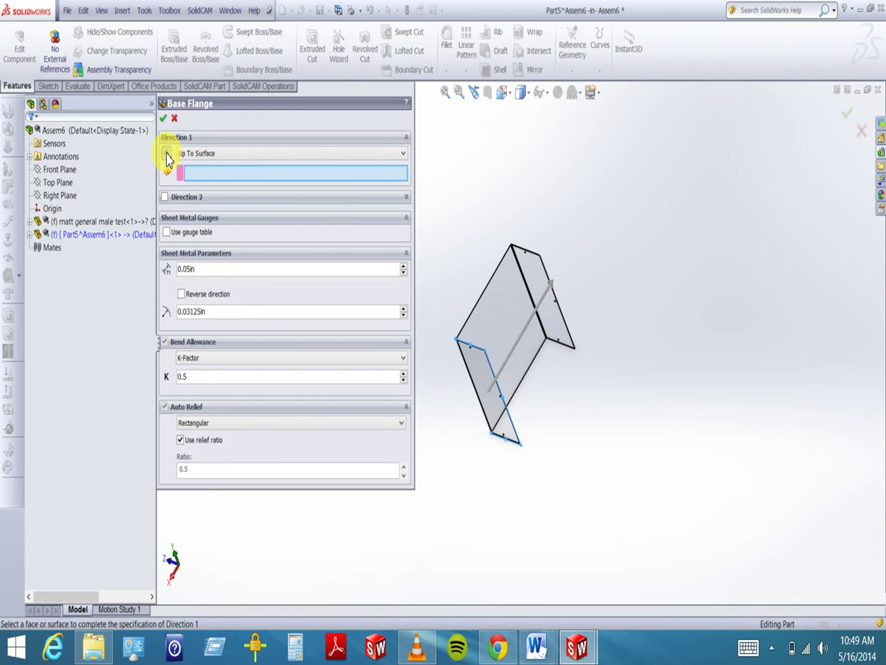
{"action": "middle_click_drag", "start_coordinate": [589, 280], "coordinate": [531, 296]}
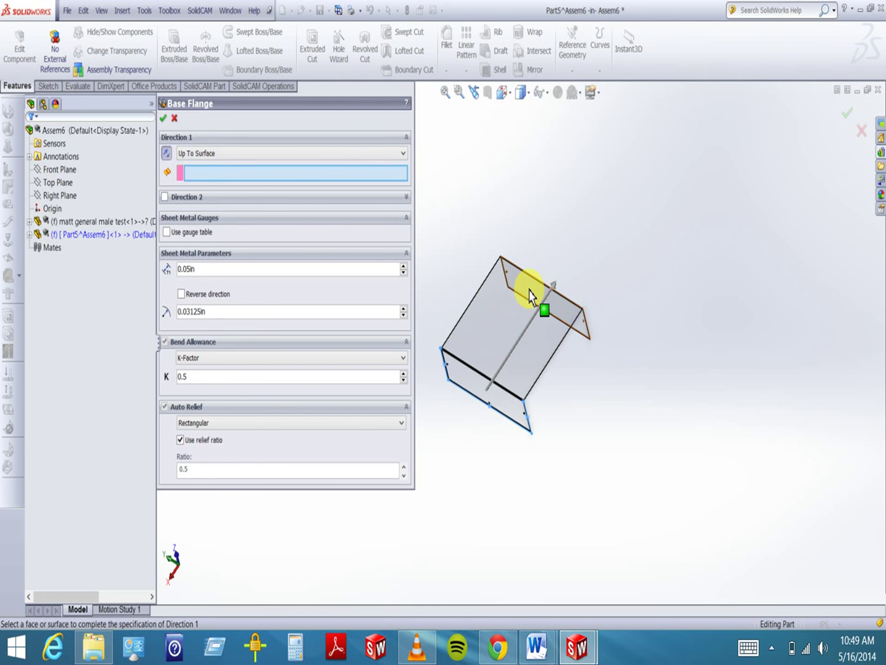
{"action": "left_click", "coordinate": [532, 297]}
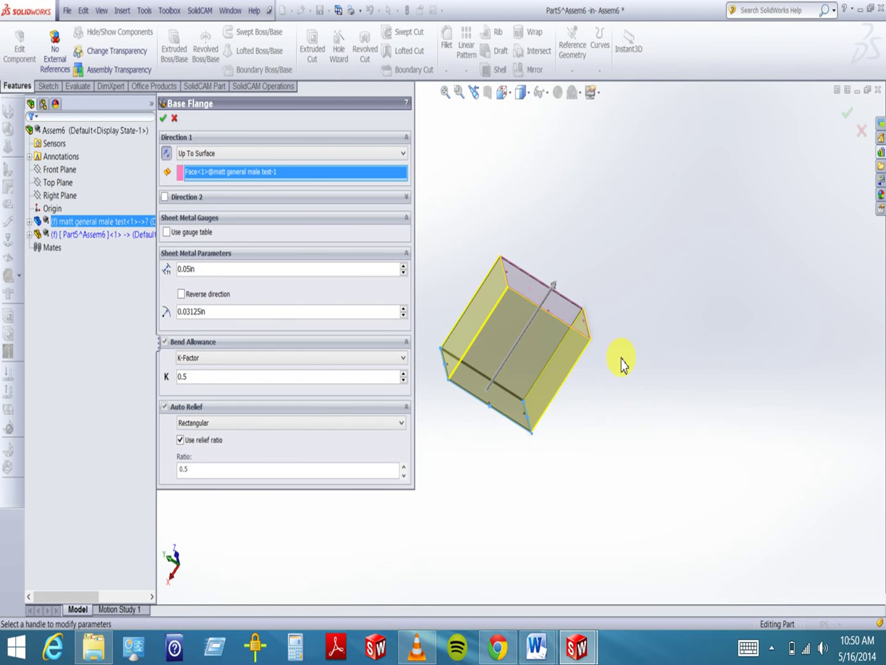
{"action": "middle_click_drag", "start_coordinate": [625, 358], "coordinate": [640, 284]}
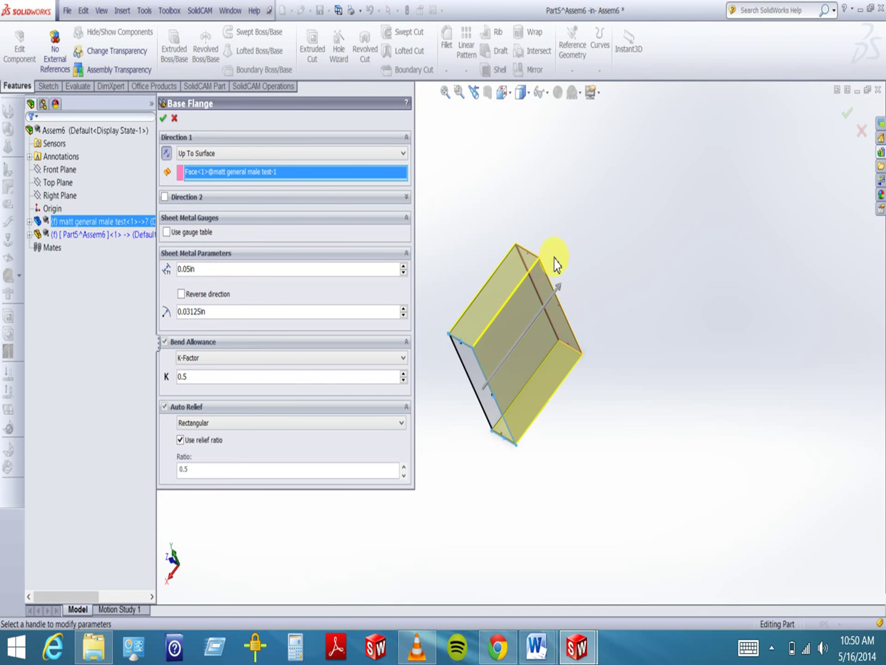
{"action": "left_click", "coordinate": [165, 121]}
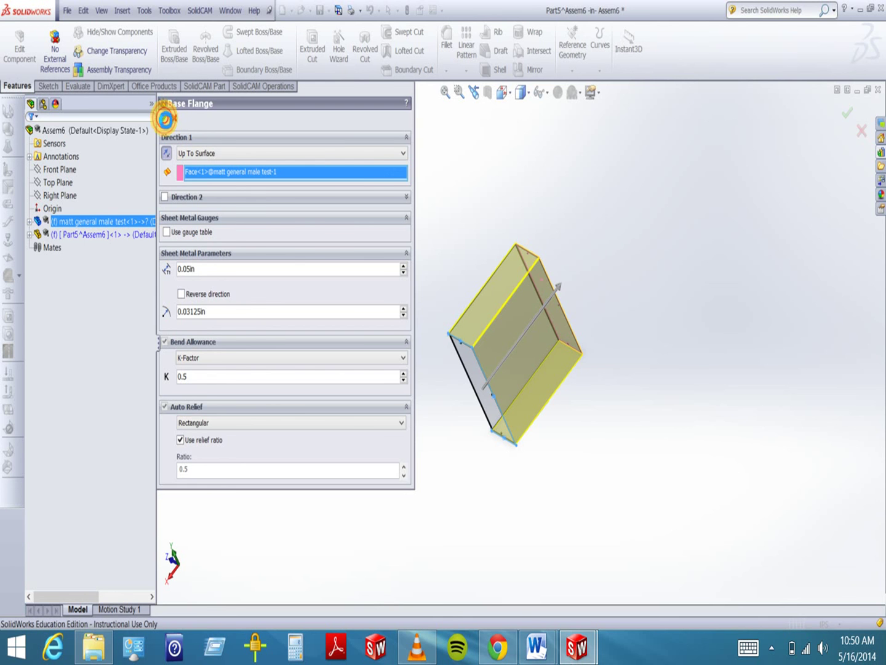
Inspect from several angles how the new base flange meets the male test part at its corner.
{"action": "left_click", "coordinate": [459, 92]}
{"action": "left_click_drag", "start_coordinate": [535, 253], "coordinate": [557, 281]}
{"action": "middle_click_drag", "start_coordinate": [545, 375], "coordinate": [469, 370]}
{"action": "left_click", "coordinate": [459, 92]}
{"action": "left_click_drag", "start_coordinate": [438, 367], "coordinate": [518, 443]}
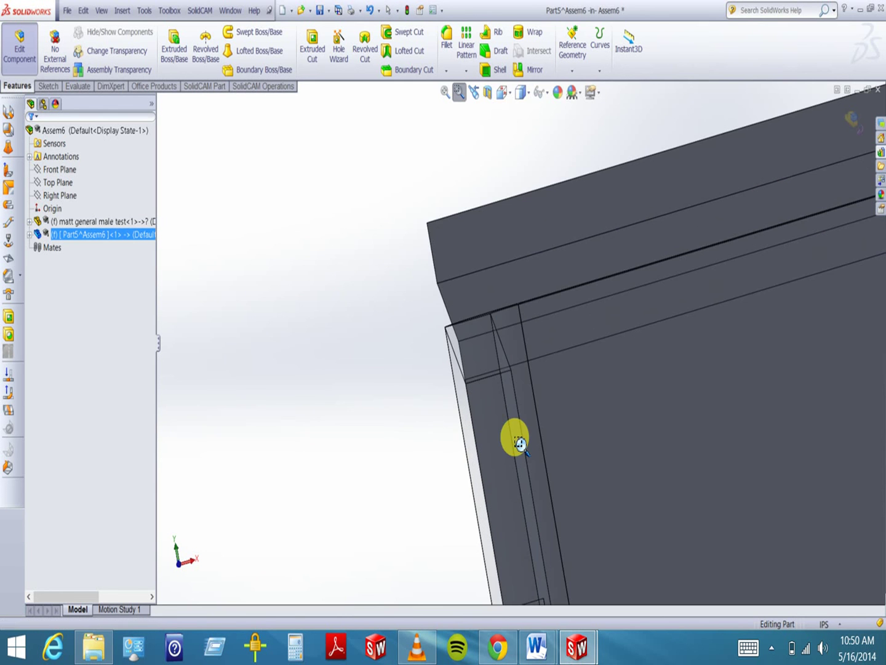
{"action": "middle_click_drag", "start_coordinate": [450, 303], "coordinate": [471, 282]}
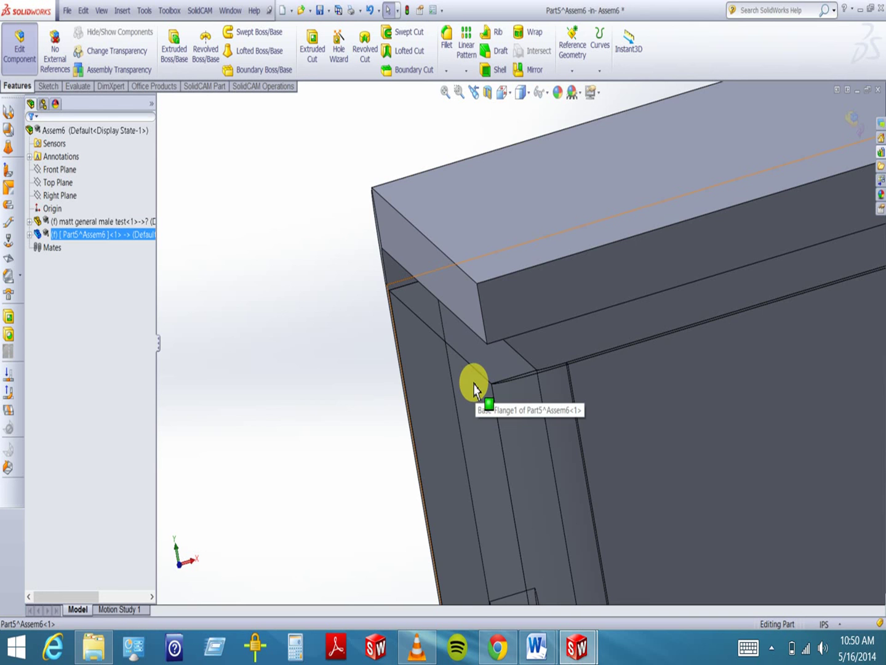
{"action": "scroll", "coordinate": [473, 385], "scroll_direction": "up", "scroll_amount": 2}
{"action": "middle_click_drag", "start_coordinate": [474, 381], "coordinate": [567, 456]}
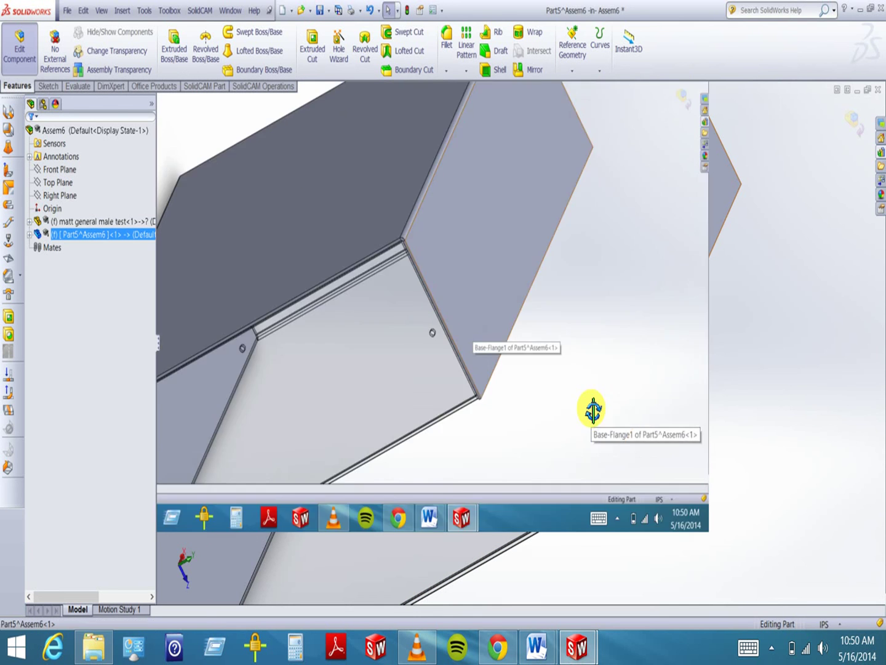
{"action": "middle_click_drag", "start_coordinate": [593, 409], "coordinate": [607, 330]}
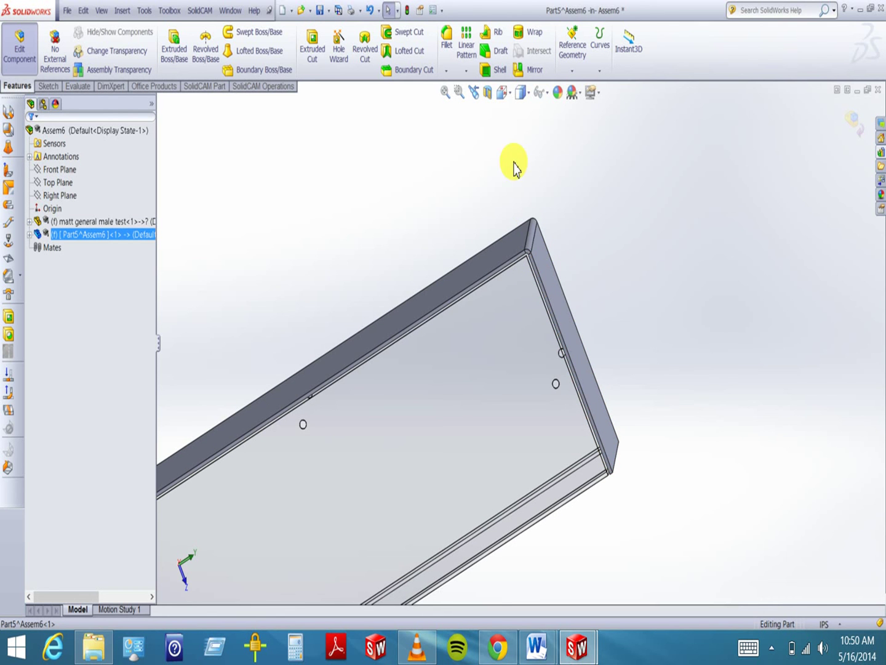
Examine the clearance between both parts at the two bend corners, and the overall fit of the assembly.
{"action": "left_click", "coordinate": [459, 96]}
{"action": "left_click_drag", "start_coordinate": [493, 239], "coordinate": [570, 310]}
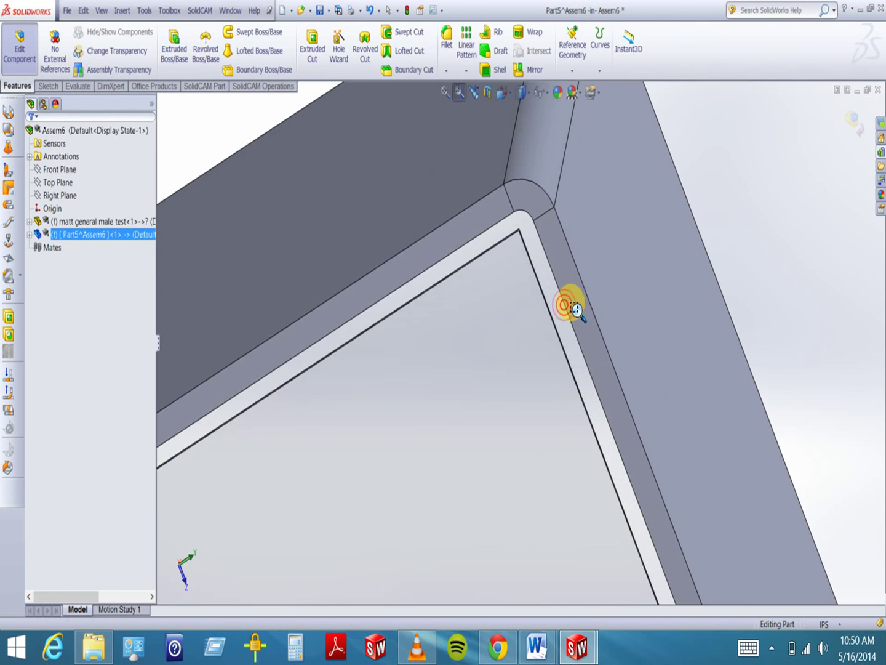
{"action": "middle_click_drag", "start_coordinate": [549, 318], "coordinate": [548, 312]}
{"action": "scroll", "coordinate": [548, 315], "scroll_direction": "up", "scroll_amount": 5}
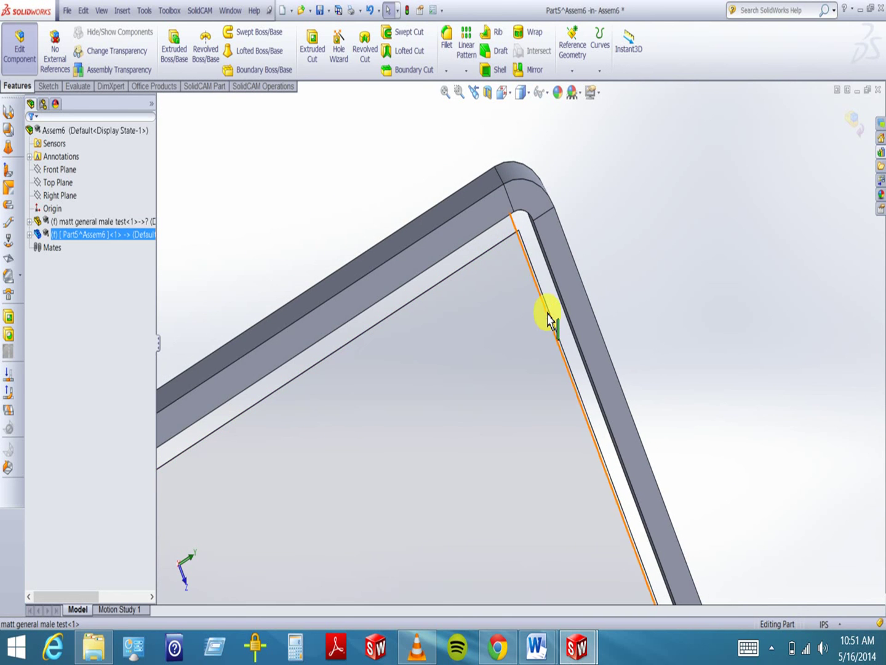
{"action": "scroll", "coordinate": [528, 212], "scroll_direction": "up", "scroll_amount": 5}
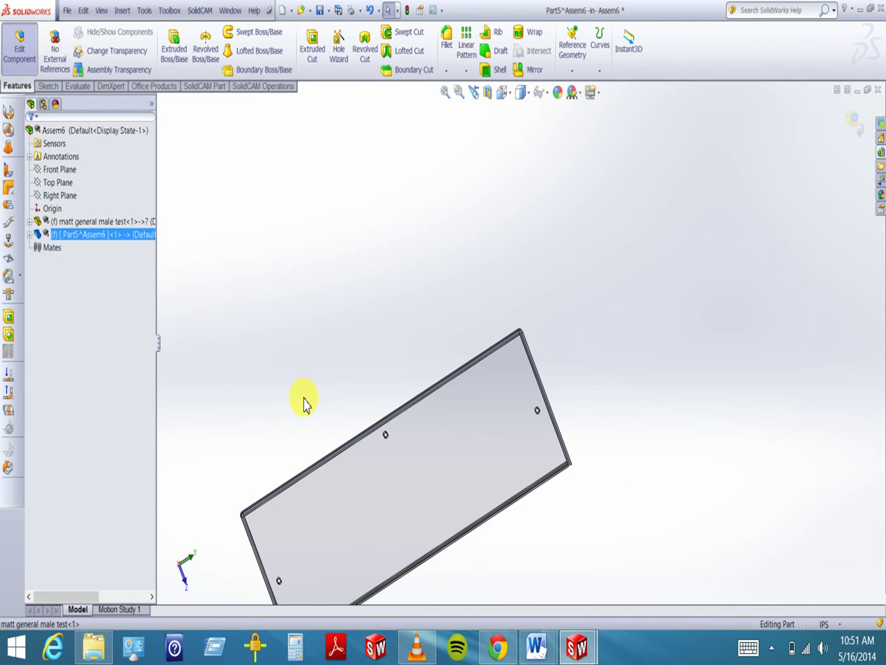
{"action": "left_click", "coordinate": [459, 92]}
{"action": "left_click_drag", "start_coordinate": [236, 506], "coordinate": [259, 530]}
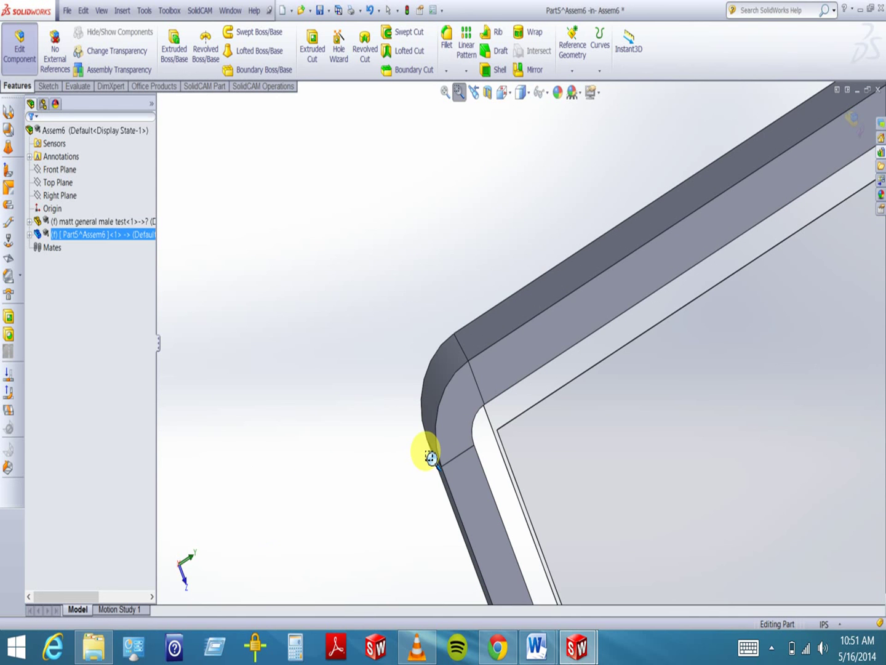
{"action": "middle_click_drag", "start_coordinate": [427, 439], "coordinate": [482, 194]}
{"action": "scroll", "coordinate": [483, 204], "scroll_direction": "up", "scroll_amount": 3}
{"action": "left_click", "coordinate": [446, 92]}
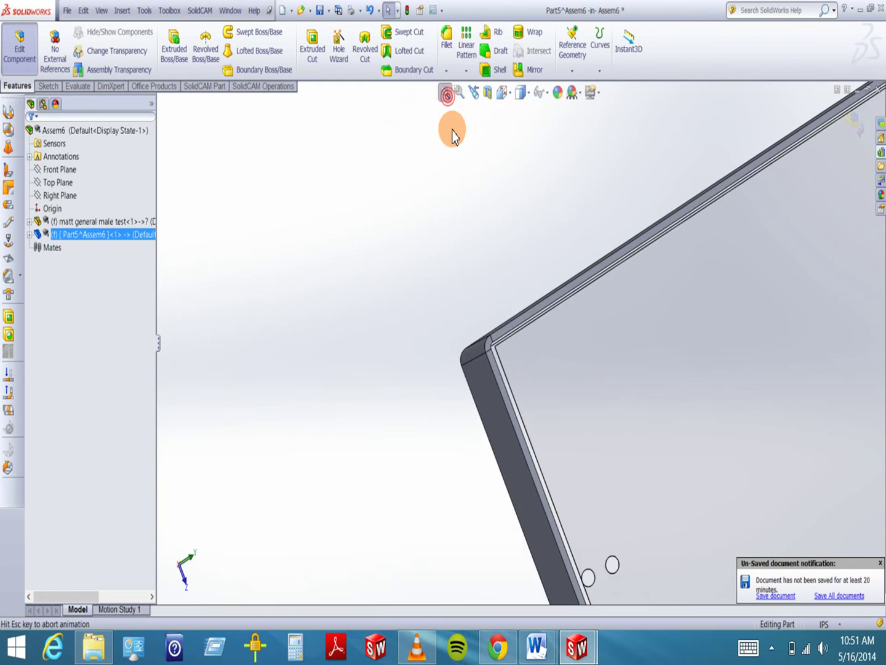
{"action": "middle_click_drag", "start_coordinate": [633, 415], "coordinate": [600, 410]}
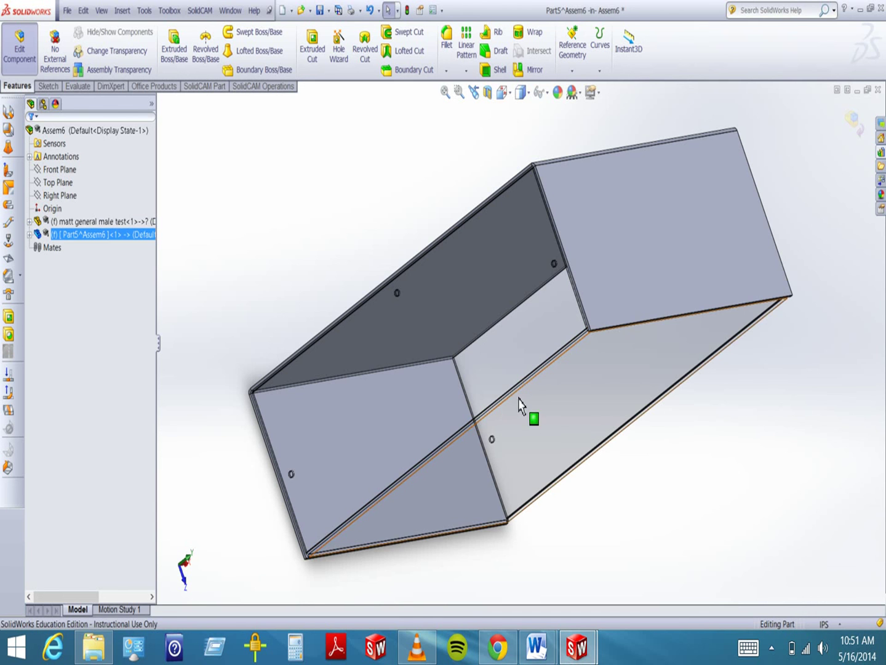
{"action": "middle_click_drag", "start_coordinate": [774, 326], "coordinate": [604, 534]}
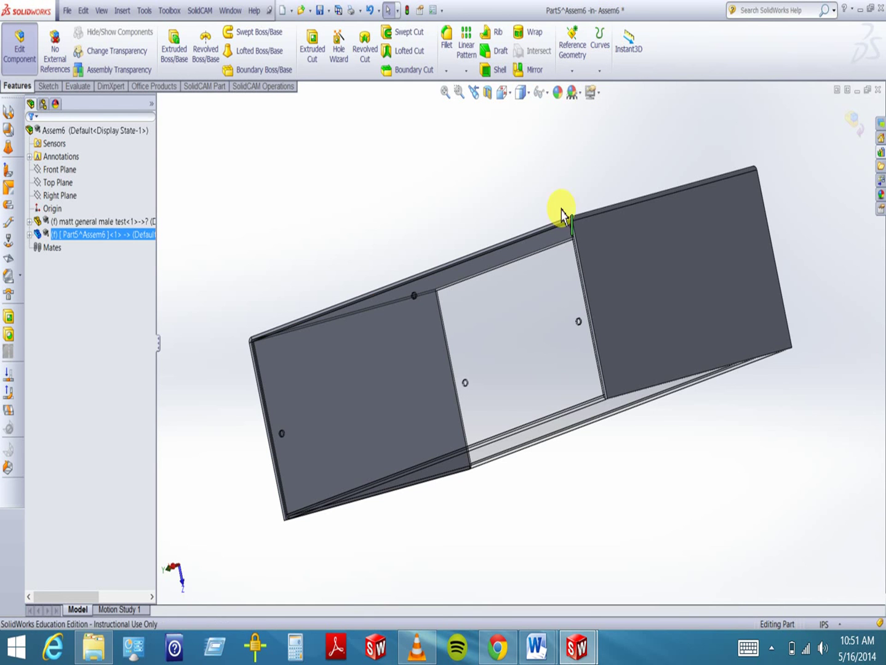
Check the week's schedule in the 2519 Calendar document in Word and return to the SolidWorks assembly.
{"action": "left_click", "coordinate": [535, 647]}
{"action": "left_click", "coordinate": [617, 585]}
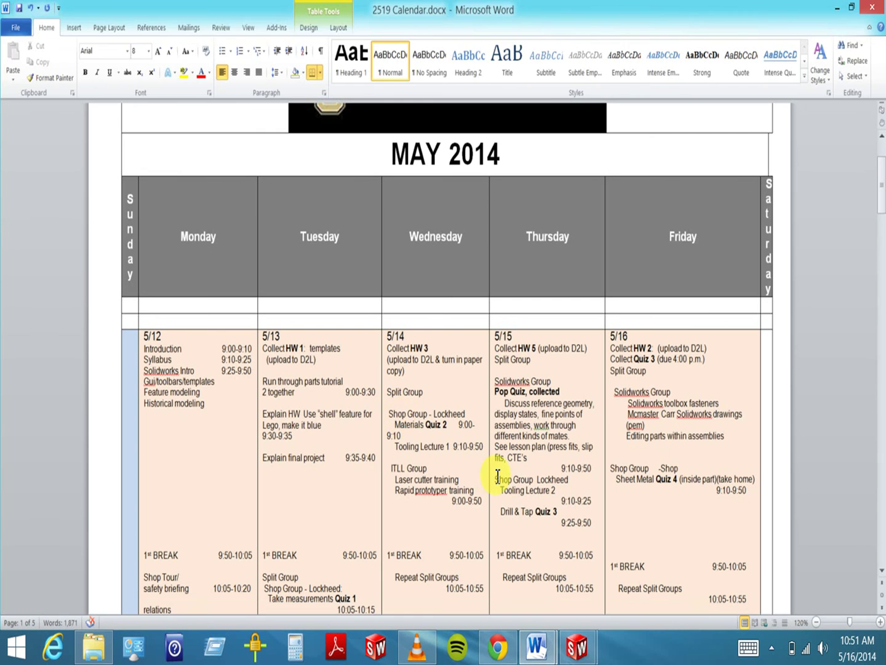
{"action": "scroll", "coordinate": [600, 501], "scroll_direction": "down", "scroll_amount": 1}
{"action": "scroll", "coordinate": [600, 500], "scroll_direction": "down", "scroll_amount": 1}
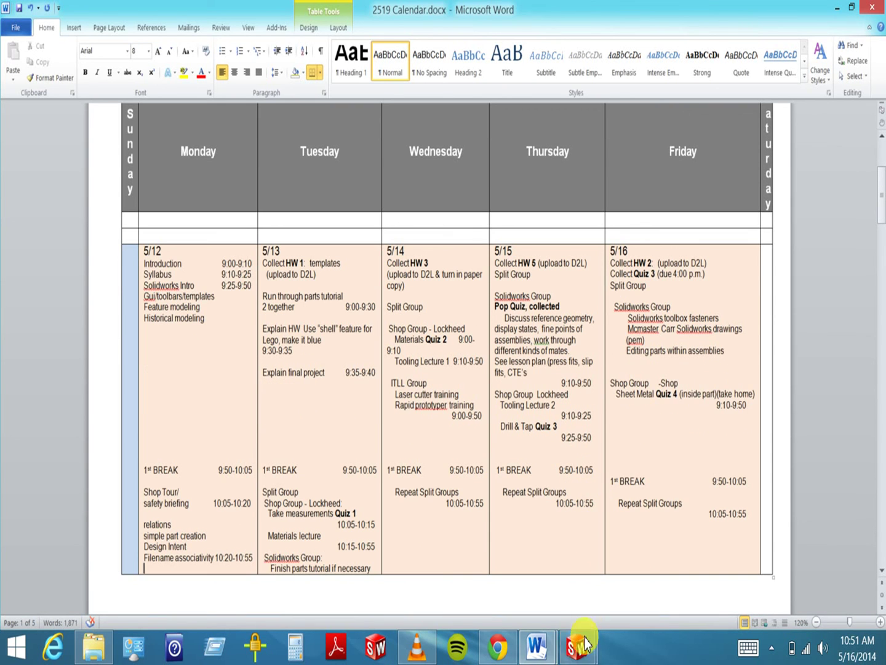
{"action": "mouse_move", "coordinate": [577, 639]}
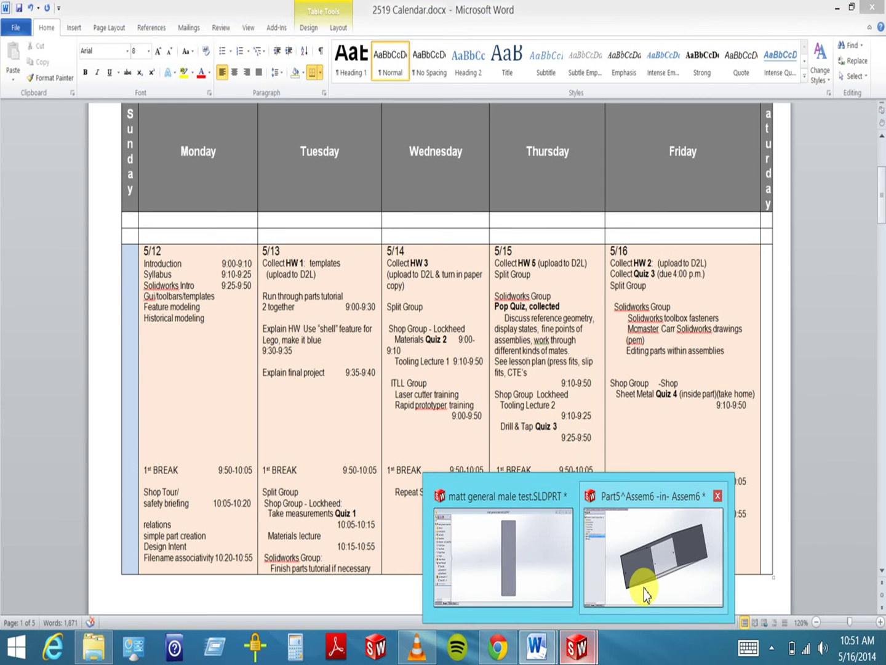
{"action": "left_click", "coordinate": [688, 590]}
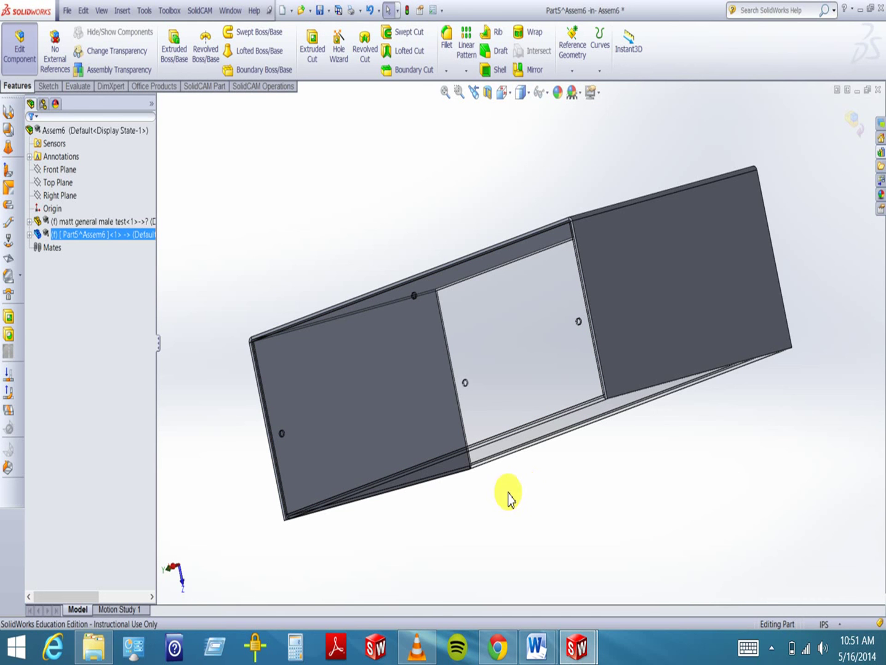
Start an Edge Flange about 0.32 in long on the new part's short side edge and include the adjoining long edge.
{"action": "middle_click_drag", "start_coordinate": [296, 259], "coordinate": [330, 248]}
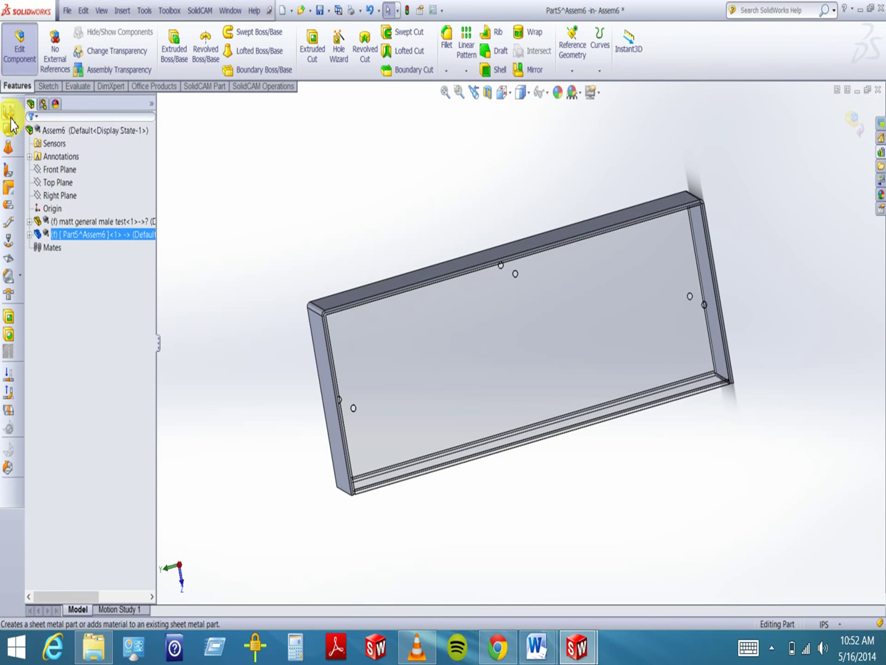
{"action": "left_click", "coordinate": [8, 174]}
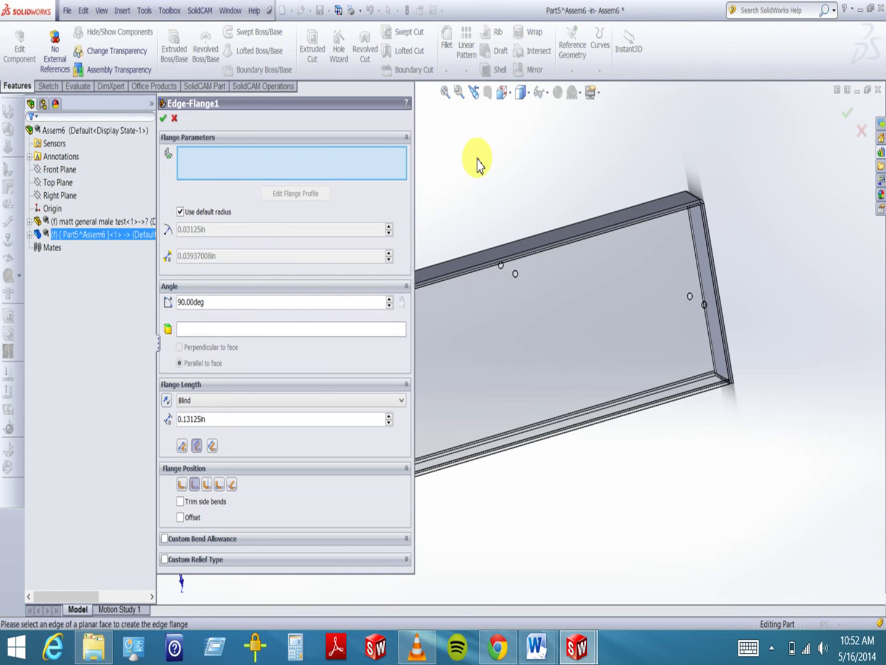
{"action": "left_click", "coordinate": [458, 91]}
{"action": "left_click_drag", "start_coordinate": [434, 293], "coordinate": [486, 416]}
{"action": "left_click", "coordinate": [458, 93]}
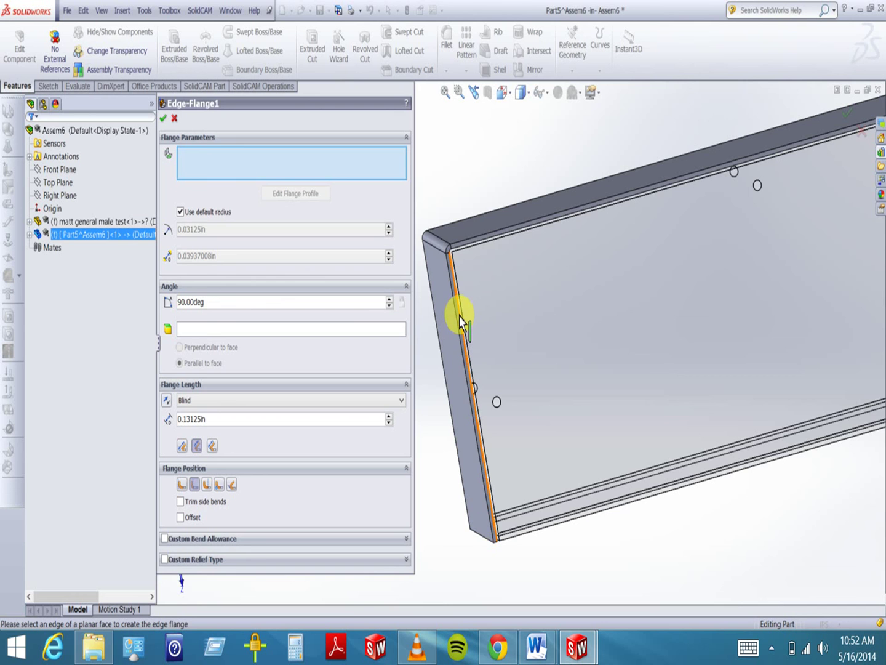
{"action": "middle_click_drag", "start_coordinate": [491, 313], "coordinate": [456, 304]}
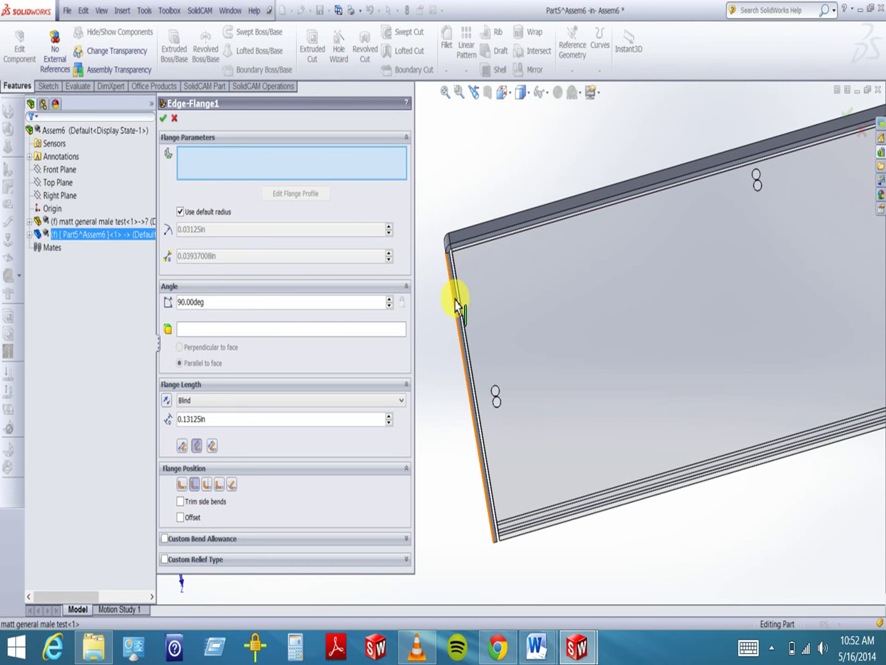
{"action": "left_click", "coordinate": [243, 166]}
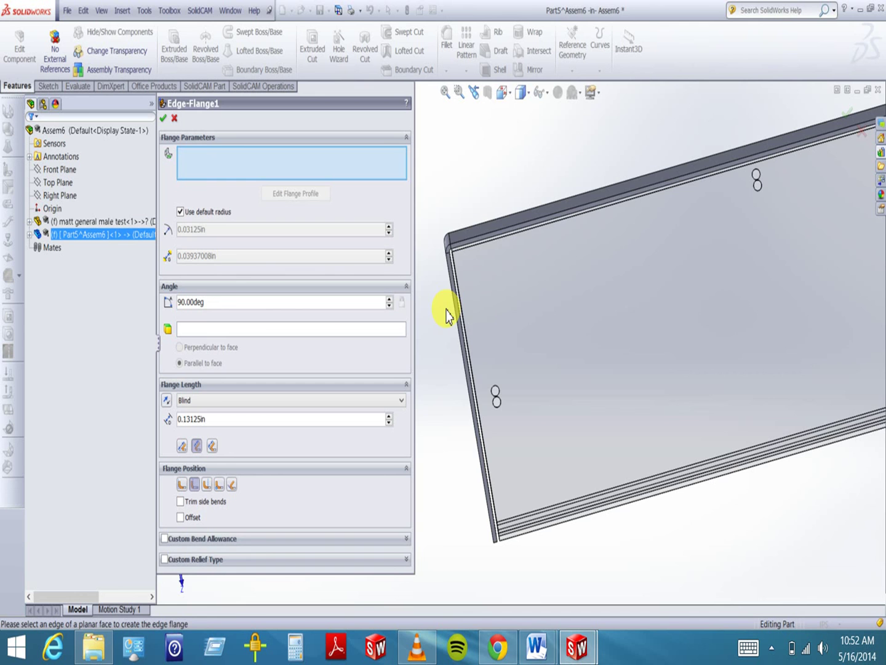
{"action": "left_click", "coordinate": [456, 310]}
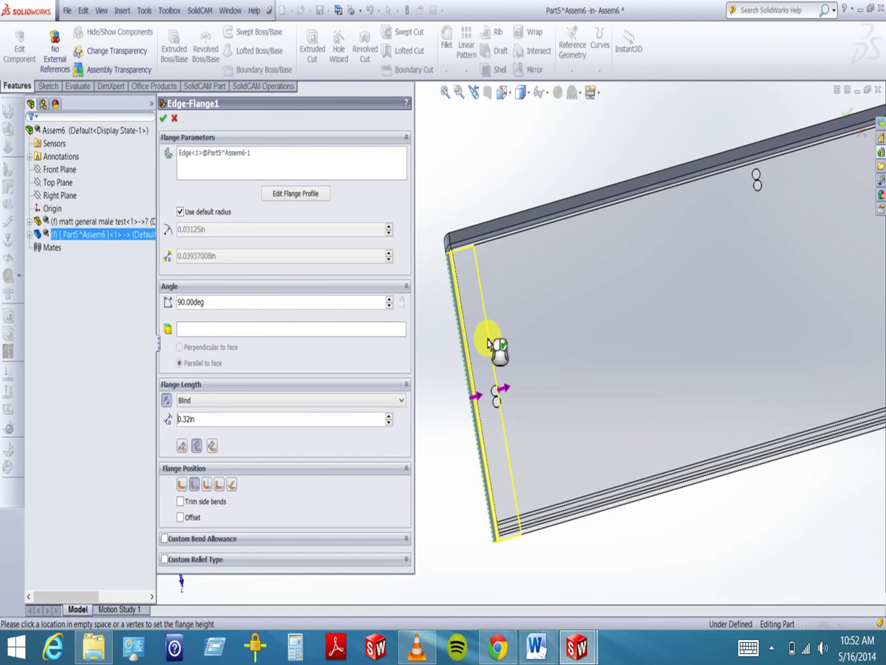
{"action": "left_click", "coordinate": [490, 346]}
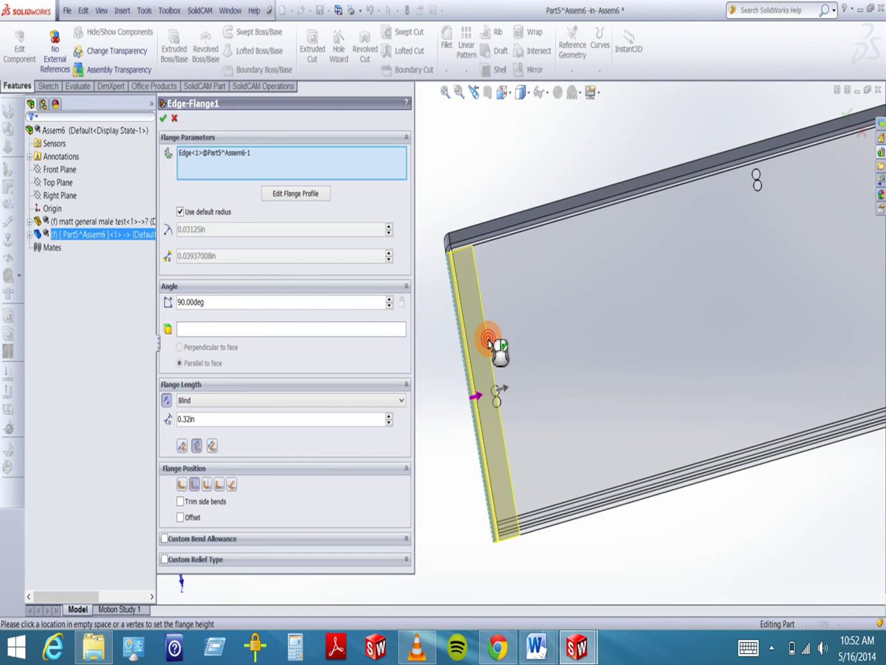
{"action": "left_click", "coordinate": [505, 236]}
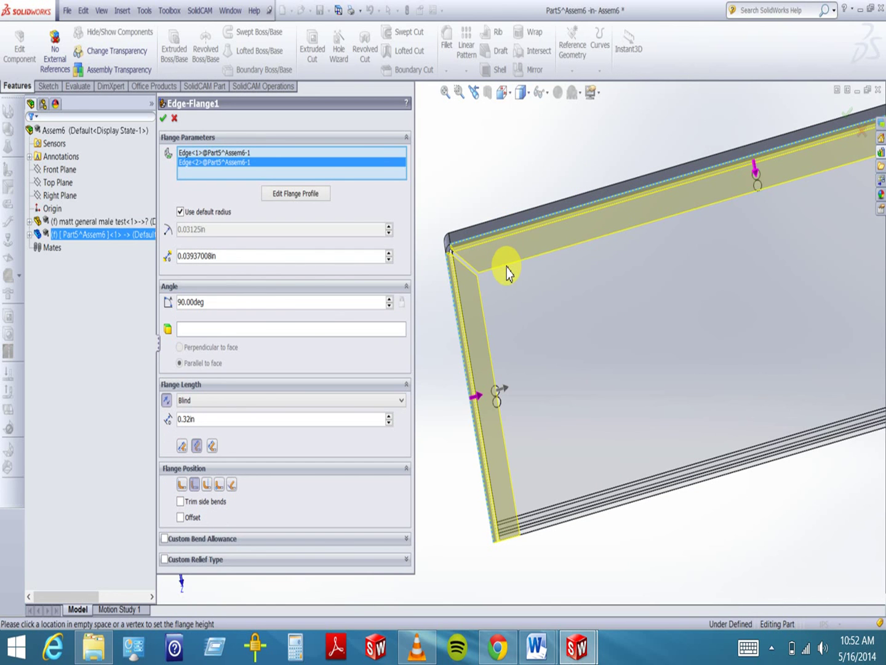
Add the short side edge at the opposite end of the same opening to the edge flange selection.
{"action": "scroll", "coordinate": [707, 330], "scroll_direction": "up", "scroll_amount": 1}
{"action": "scroll", "coordinate": [706, 326], "scroll_direction": "up", "scroll_amount": 2}
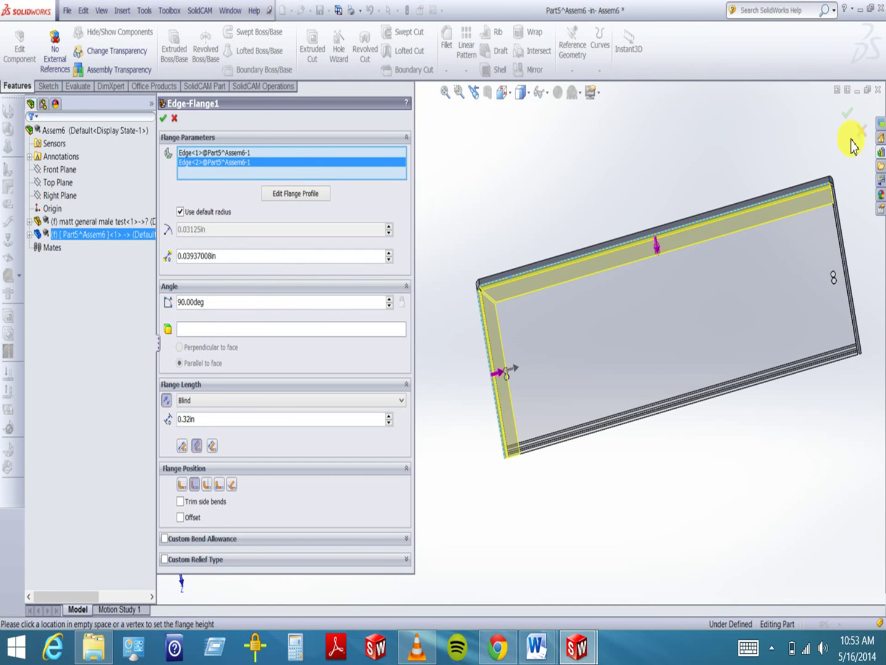
{"action": "left_click", "coordinate": [465, 98]}
{"action": "left_click_drag", "start_coordinate": [799, 170], "coordinate": [869, 394]}
{"action": "left_click", "coordinate": [459, 92]}
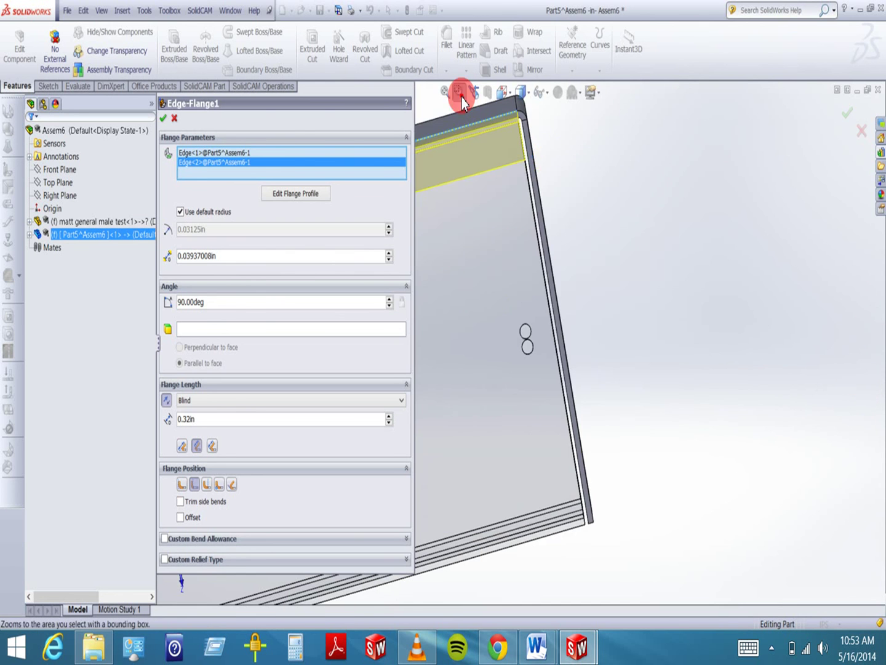
{"action": "left_click", "coordinate": [540, 188]}
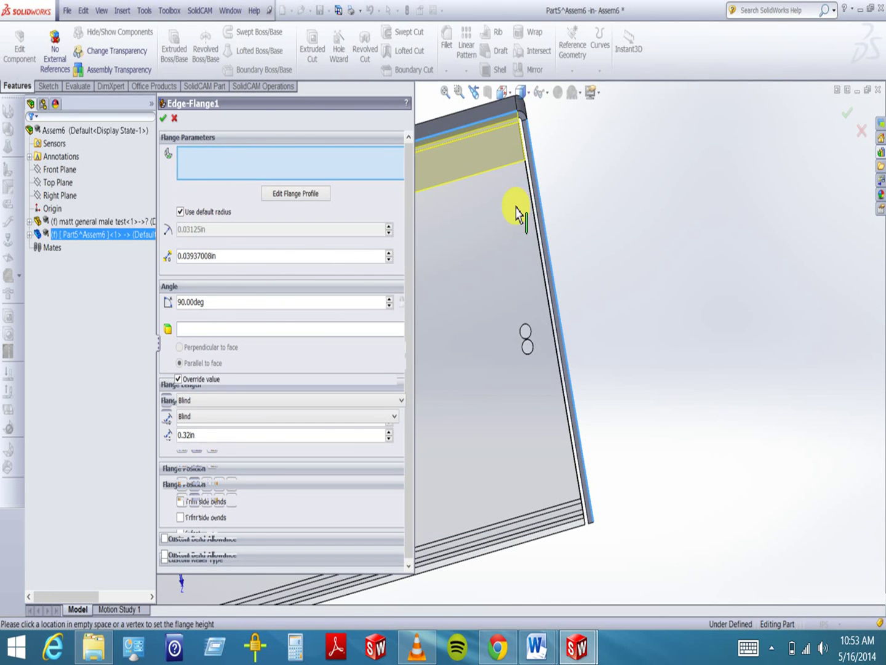
{"action": "scroll", "coordinate": [603, 222], "scroll_direction": "up", "scroll_amount": 5}
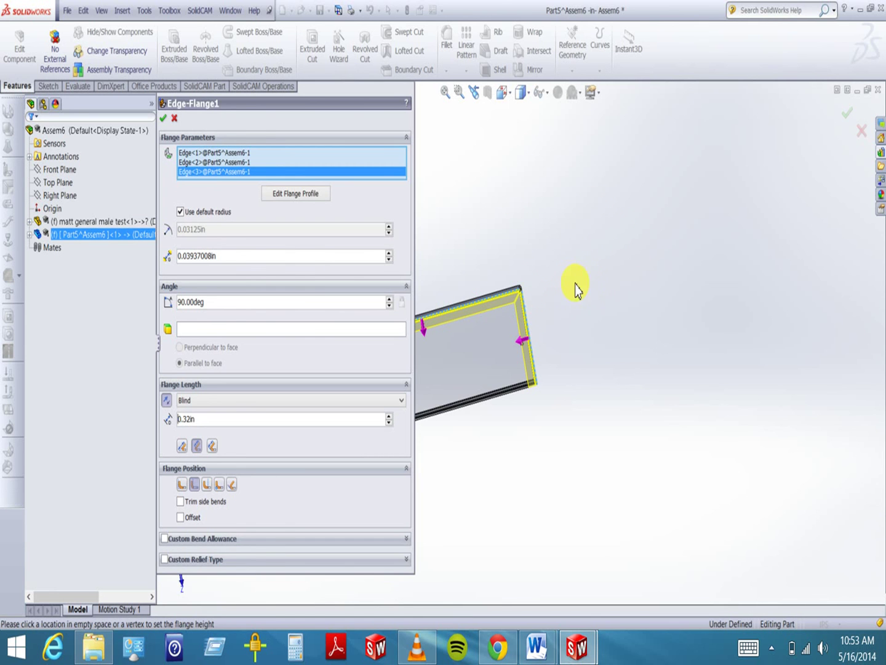
Add one short edge and the adjoining long edge of the box's other open side to the edge flange.
{"action": "middle_click_drag", "start_coordinate": [595, 292], "coordinate": [587, 332]}
{"action": "scroll", "coordinate": [618, 286], "scroll_direction": "up", "scroll_amount": 2}
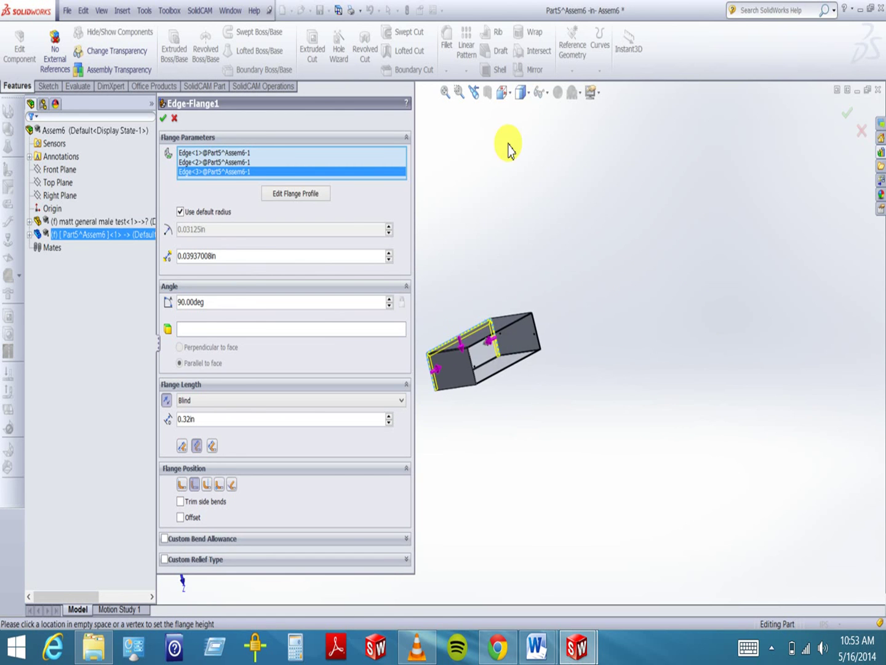
{"action": "left_click", "coordinate": [459, 93]}
{"action": "left_click_drag", "start_coordinate": [458, 309], "coordinate": [586, 443]}
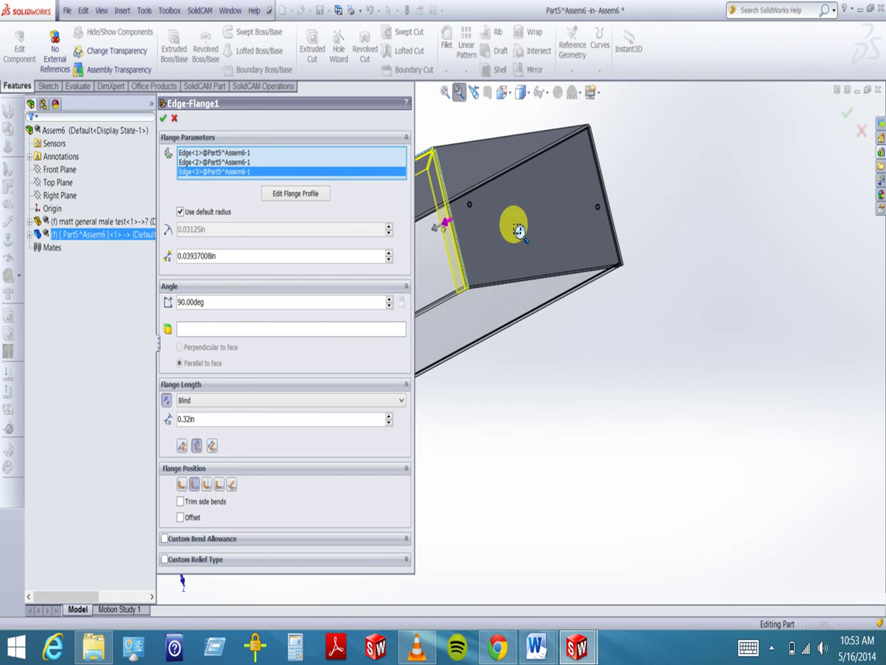
{"action": "left_click", "coordinate": [462, 92]}
{"action": "left_click", "coordinate": [602, 162]}
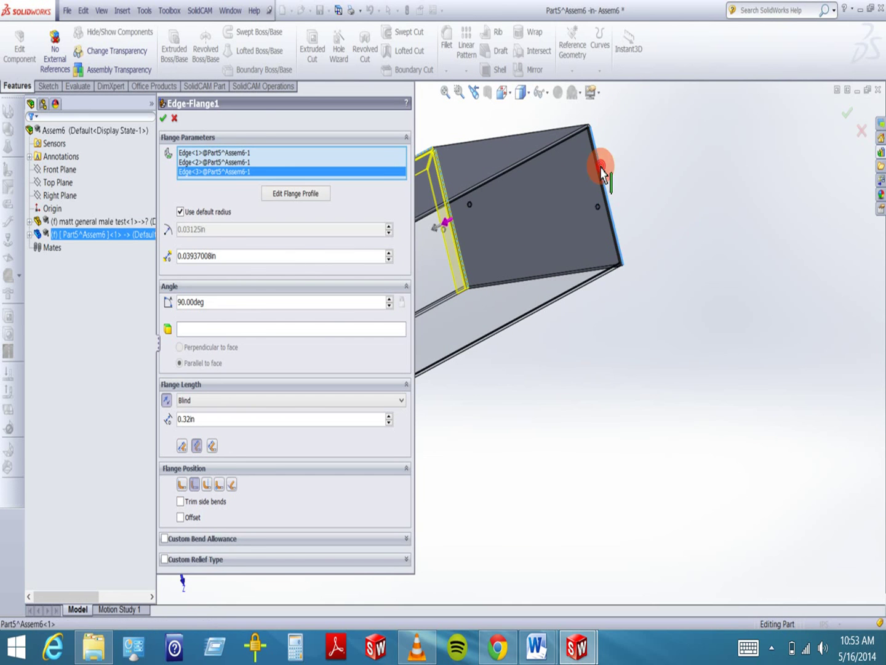
{"action": "left_click", "coordinate": [552, 152]}
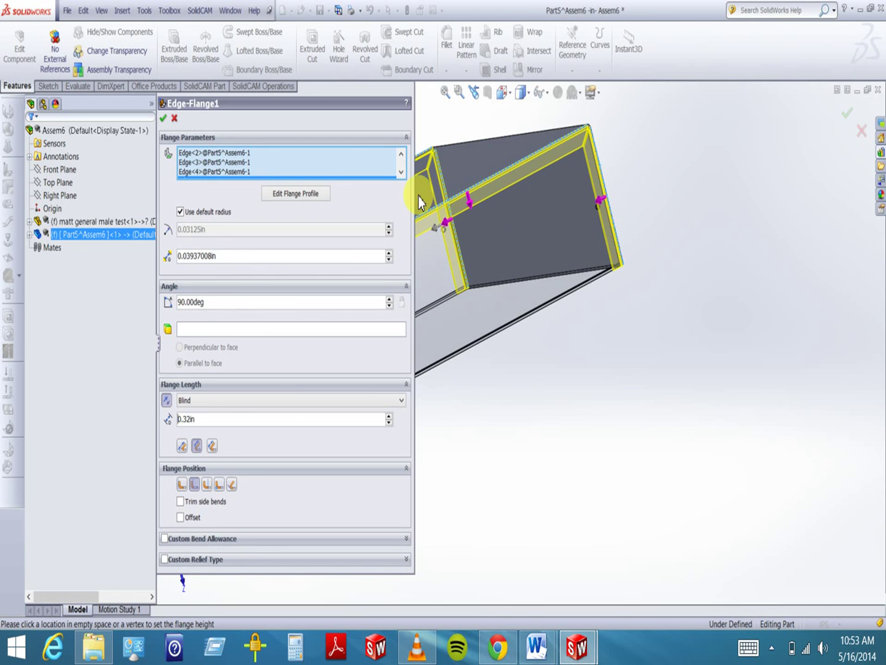
Add the remaining short edge of the second open side to the edge flange selection.
{"action": "scroll", "coordinate": [646, 200], "scroll_direction": "up", "scroll_amount": 4}
{"action": "left_click", "coordinate": [458, 93]}
{"action": "left_click_drag", "start_coordinate": [462, 293], "coordinate": [498, 376]}
{"action": "left_click", "coordinate": [457, 93]}
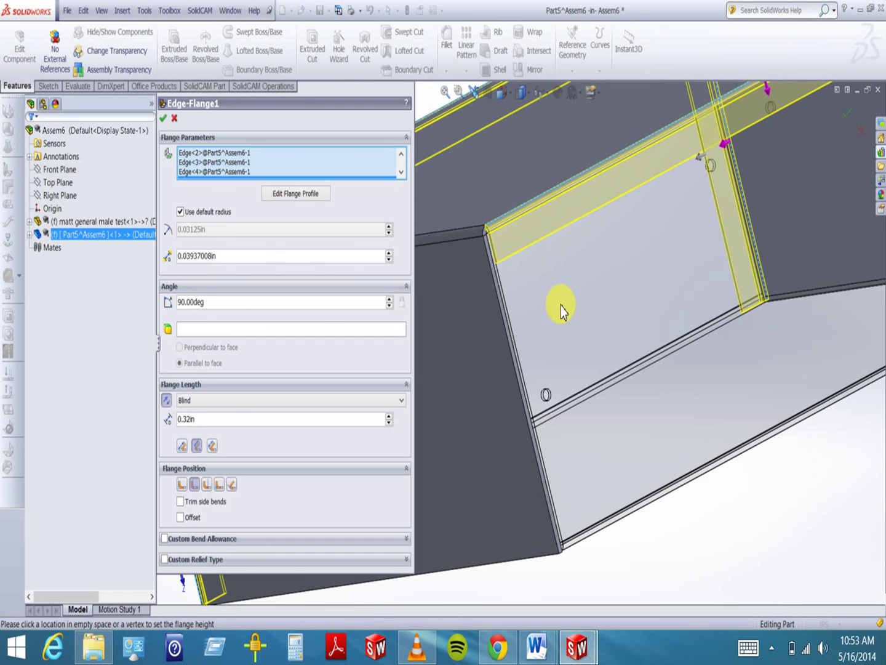
{"action": "left_click", "coordinate": [507, 336]}
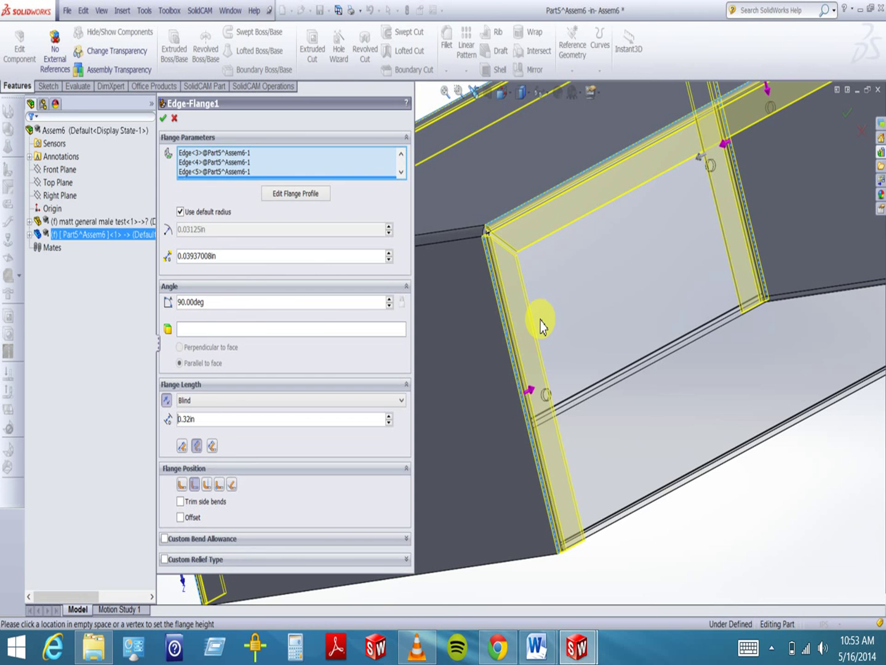
{"action": "key", "text": "f"}
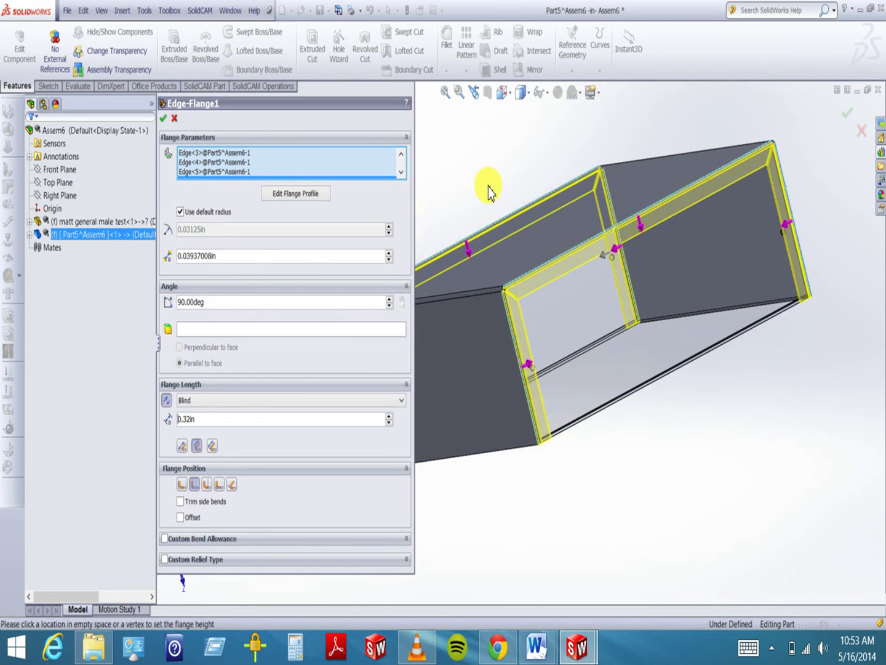
Set the blind length of all the selected edge flanges to 0.50 in.
{"action": "middle_click_drag", "start_coordinate": [646, 390], "coordinate": [754, 363]}
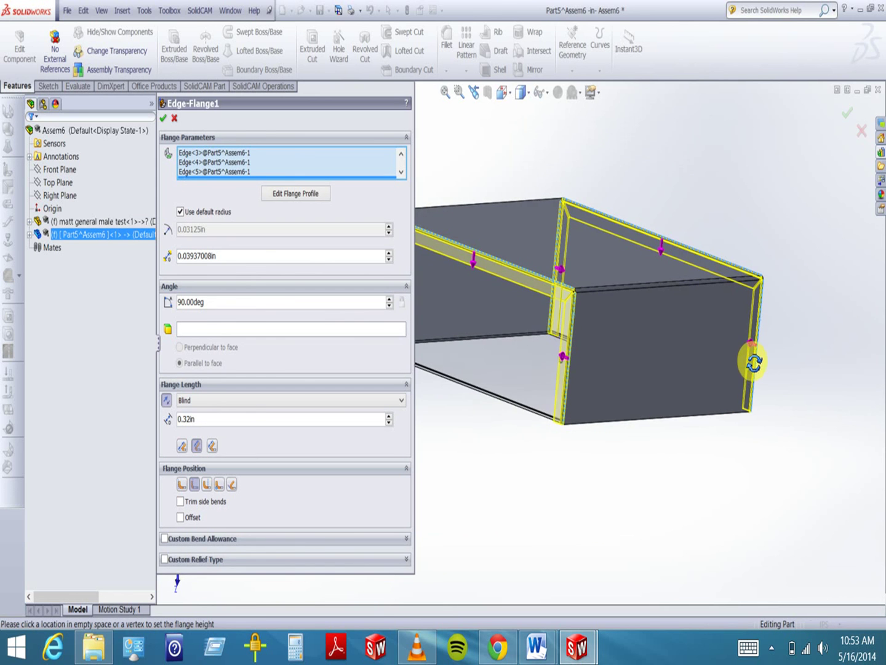
{"action": "middle_click_drag", "start_coordinate": [537, 386], "coordinate": [351, 228]}
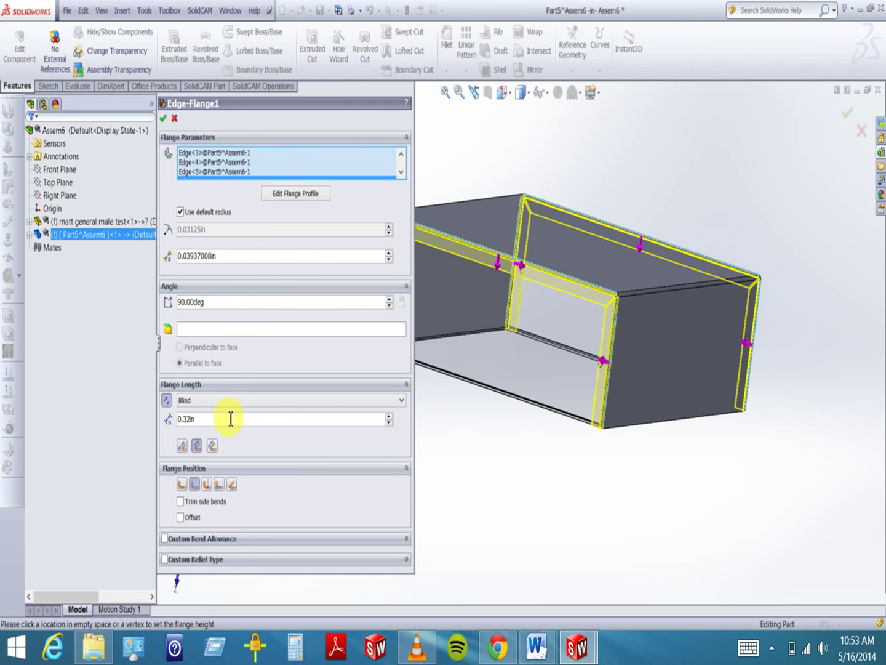
{"action": "double_click", "coordinate": [199, 418]}
{"action": "type", "text": ".5"}
{"action": "mouse_move", "coordinate": [254, 429]}
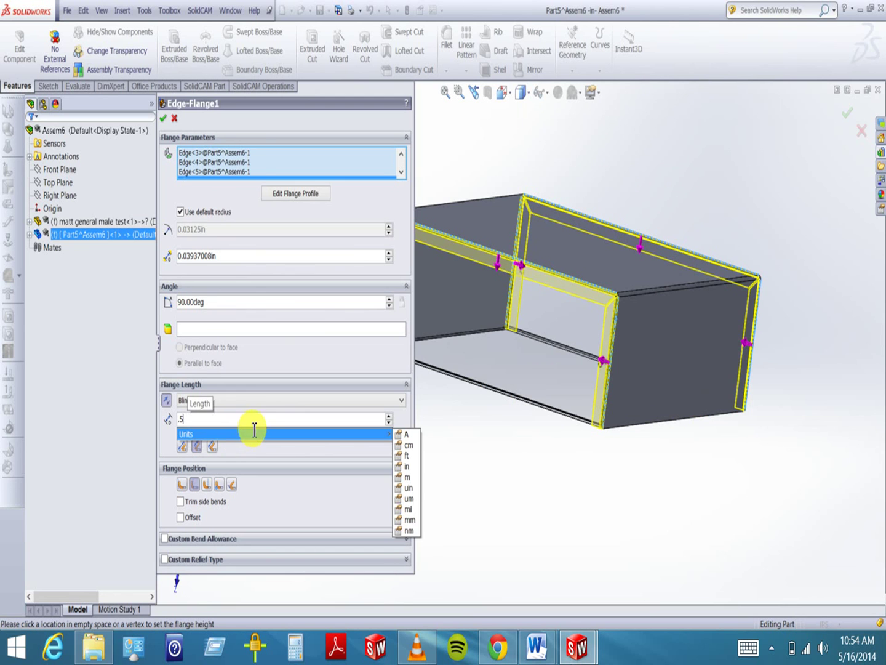
{"action": "left_click", "coordinate": [231, 420]}
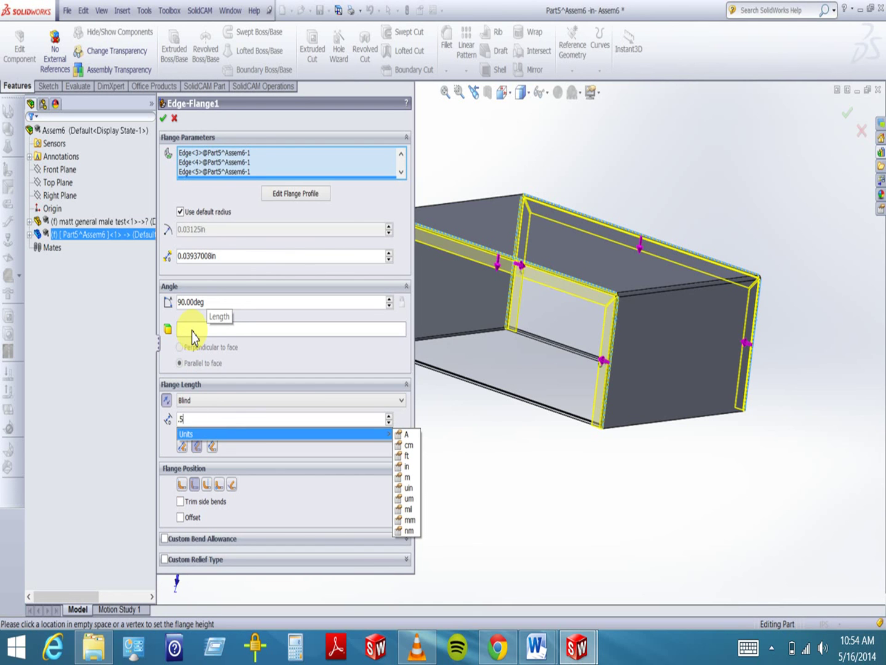
{"action": "left_click", "coordinate": [193, 332]}
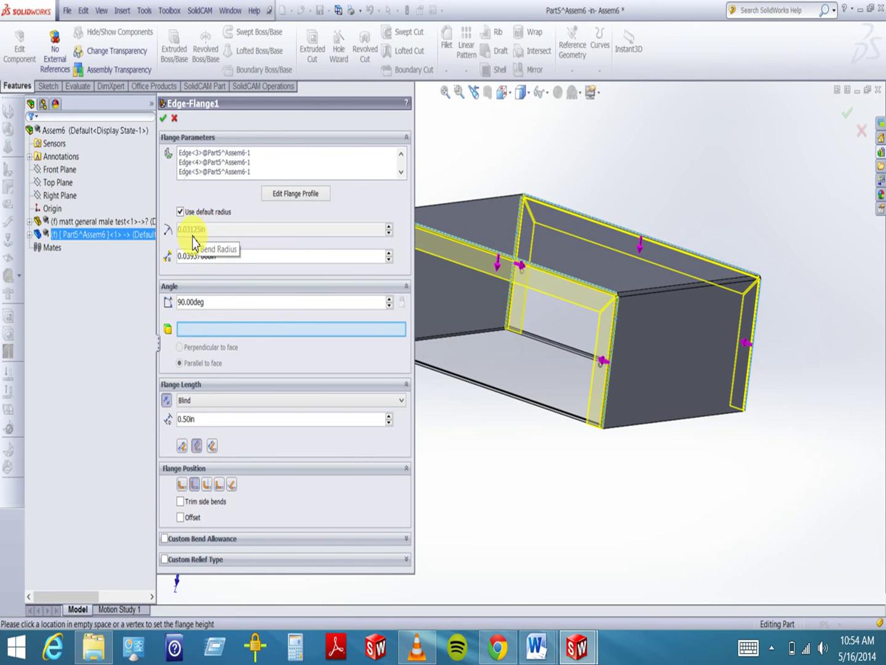
Create the edge flanges around both openings and finish editing the part to return to the assembly.
{"action": "middle_click_drag", "start_coordinate": [490, 465], "coordinate": [516, 458]}
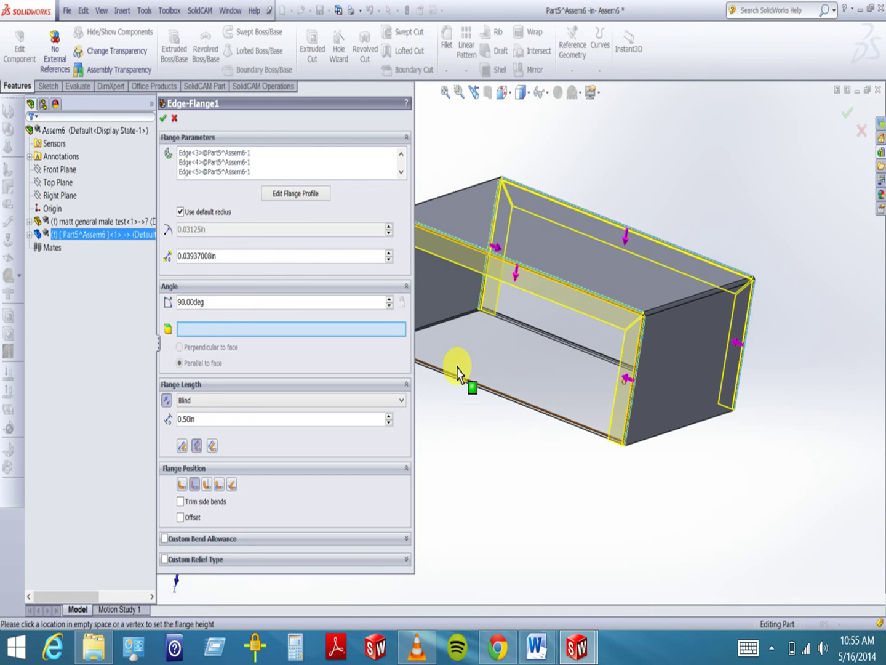
{"action": "left_click", "coordinate": [164, 120]}
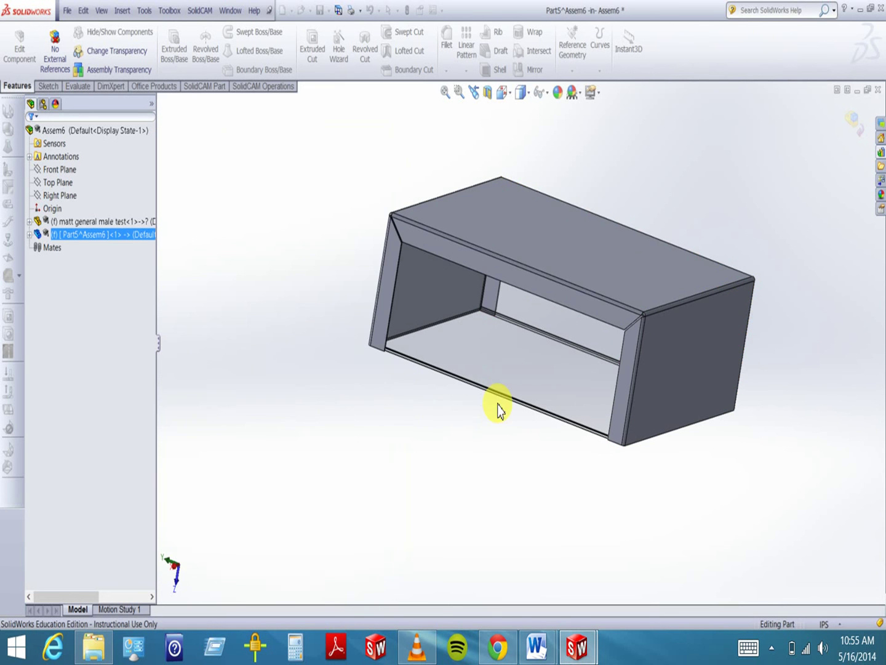
{"action": "mouse_move", "coordinate": [539, 441]}
{"action": "middle_mouse_down"}
{"action": "mouse_move", "coordinate": [530, 458]}
{"action": "mouse_move", "coordinate": [590, 392]}
{"action": "mouse_move", "coordinate": [552, 440]}
{"action": "middle_mouse_up"}
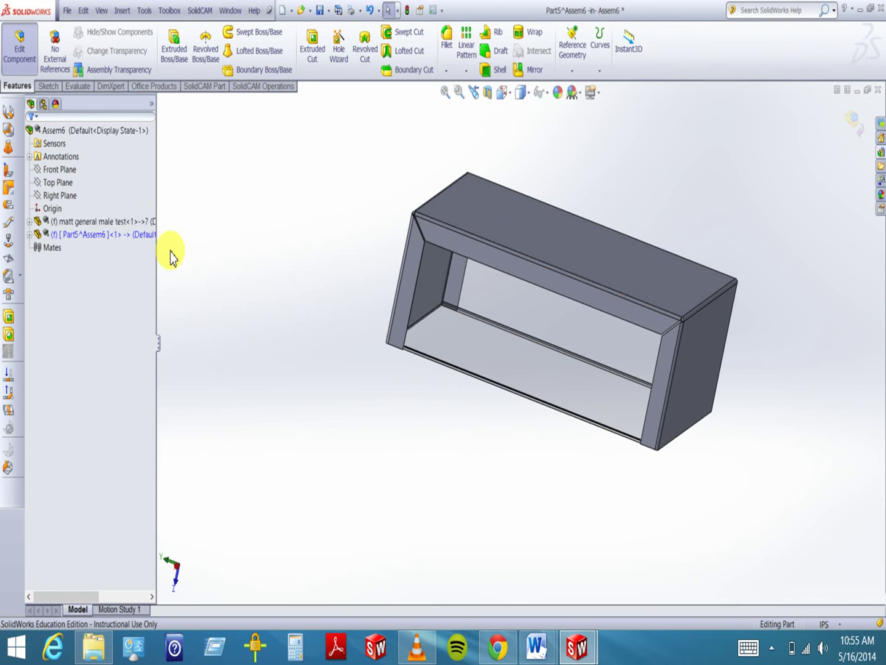
{"action": "left_click", "coordinate": [854, 126]}
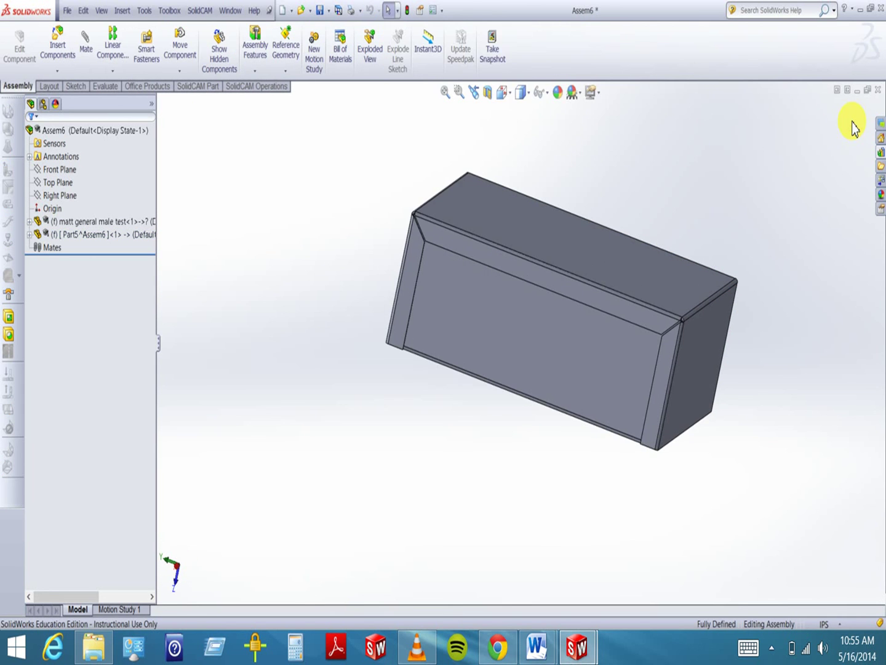
{"action": "left_click", "coordinate": [96, 236]}
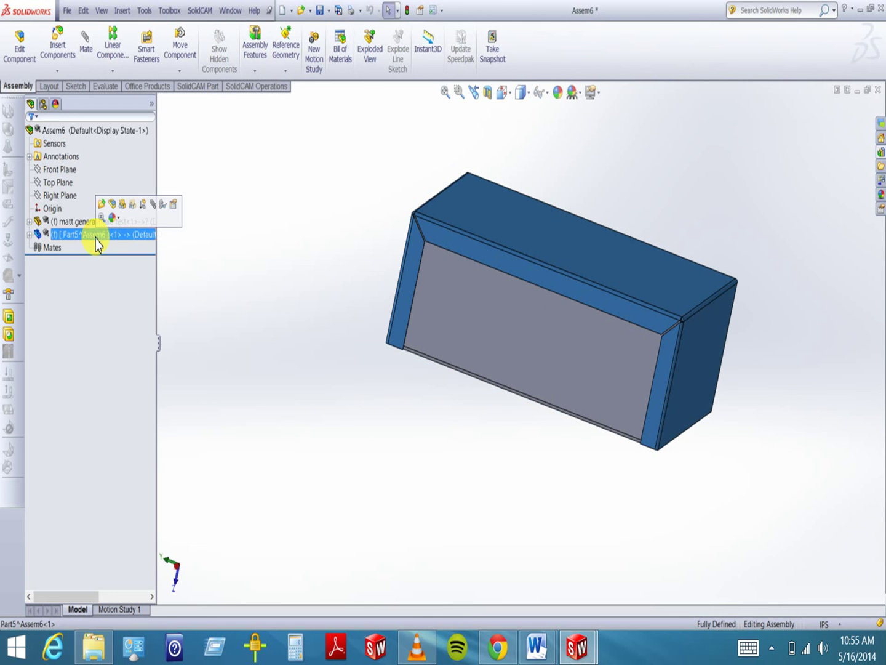
{"action": "left_click", "coordinate": [84, 11]}
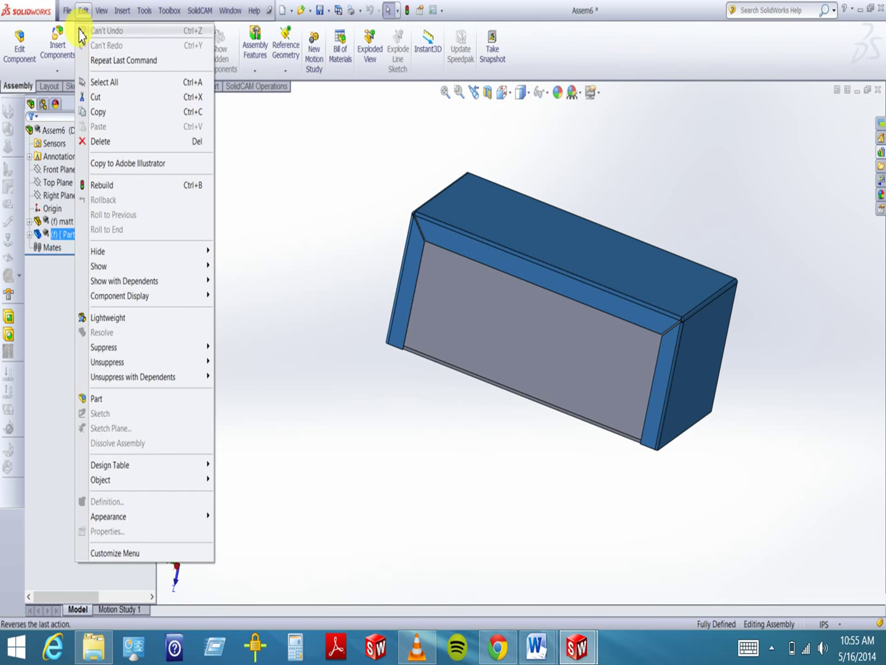
{"action": "mouse_move", "coordinate": [65, 9]}
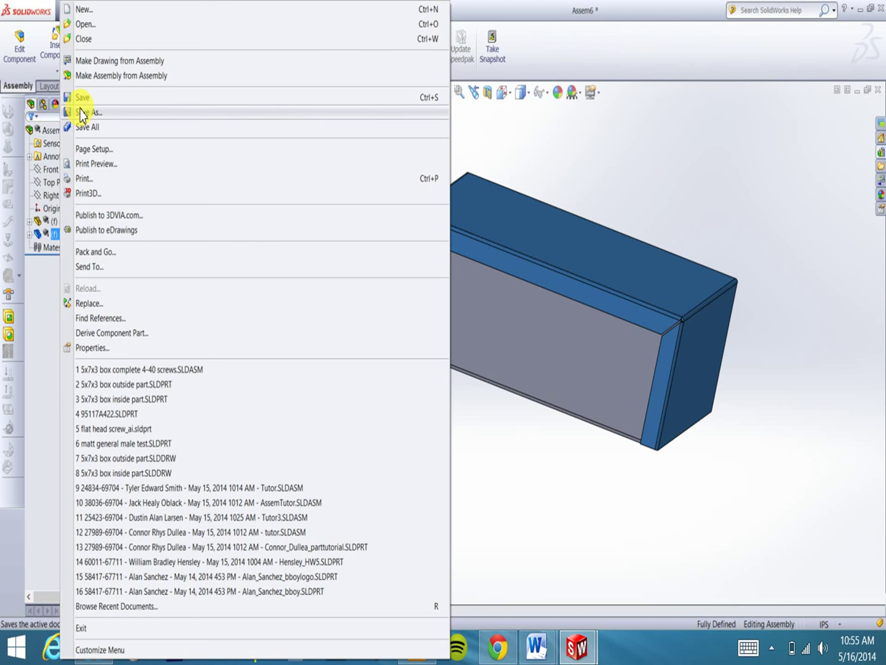
{"action": "left_click", "coordinate": [30, 302]}
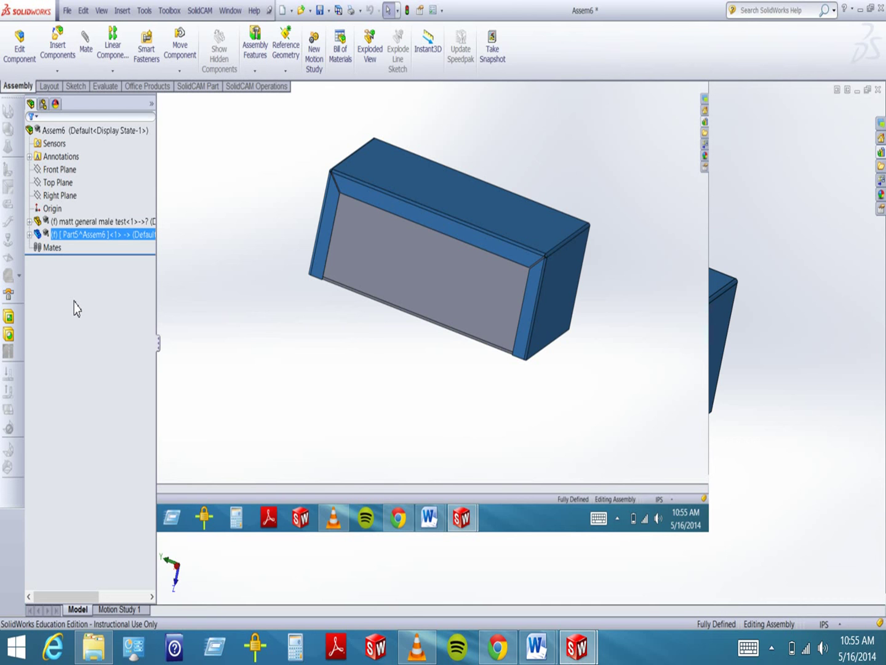
Switch to VLC media player and quit its streaming session.
{"action": "left_click", "coordinate": [417, 647]}
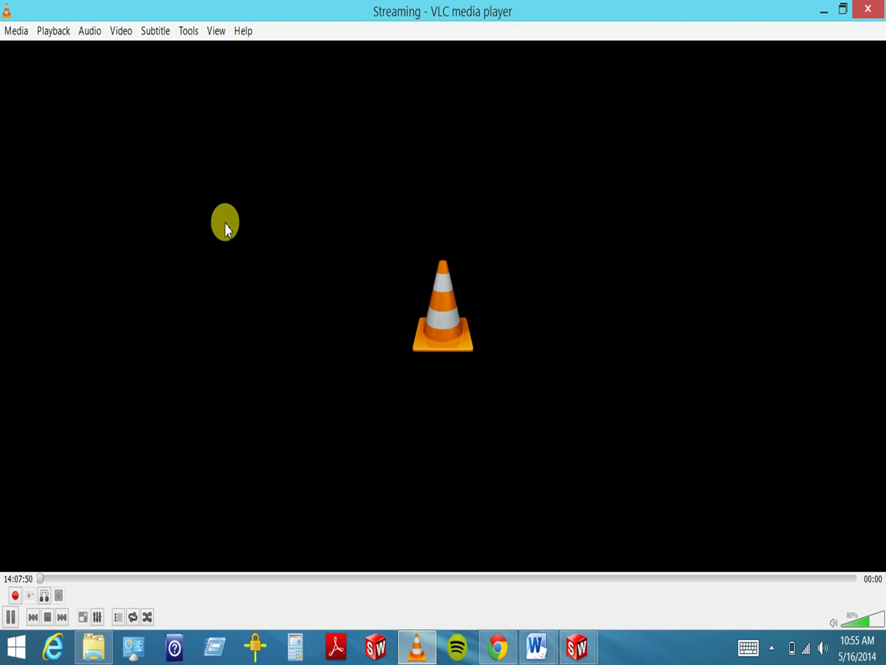
{"action": "left_click", "coordinate": [16, 32]}
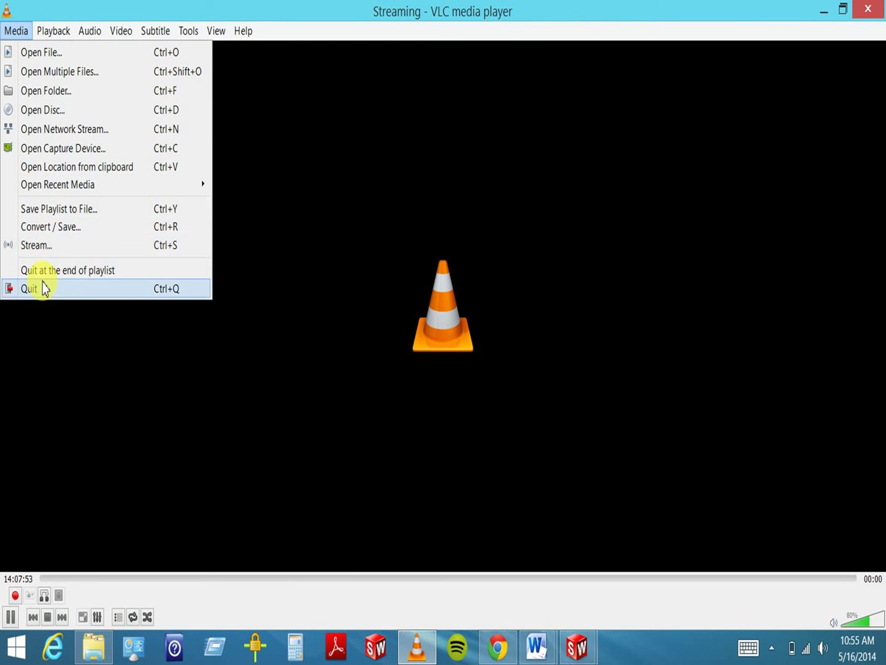